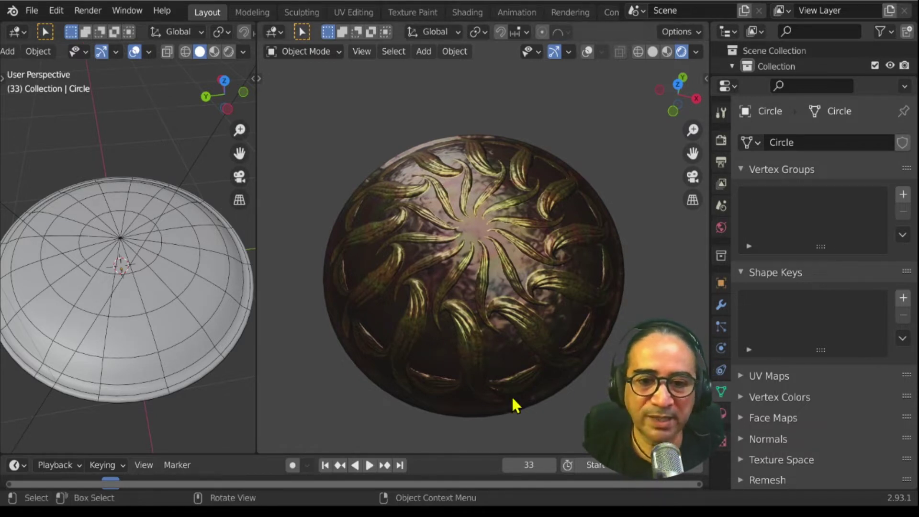
Inspect the finished dome from several angles, comparing its plain solid mesh with the rendered relief pattern.
{"action": "mouse_move", "coordinate": [474, 397]}
{"action": "middle_mouse_down"}
{"action": "mouse_move", "coordinate": [465, 394]}
{"action": "mouse_move", "coordinate": [484, 349]}
{"action": "mouse_move", "coordinate": [484, 383]}
{"action": "middle_mouse_up"}
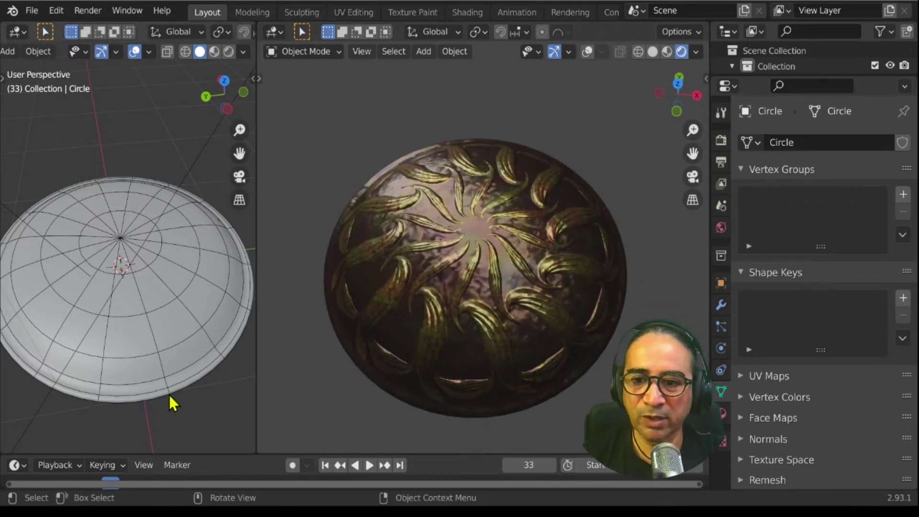
{"action": "middle_click_drag", "start_coordinate": [169, 395], "coordinate": [181, 410]}
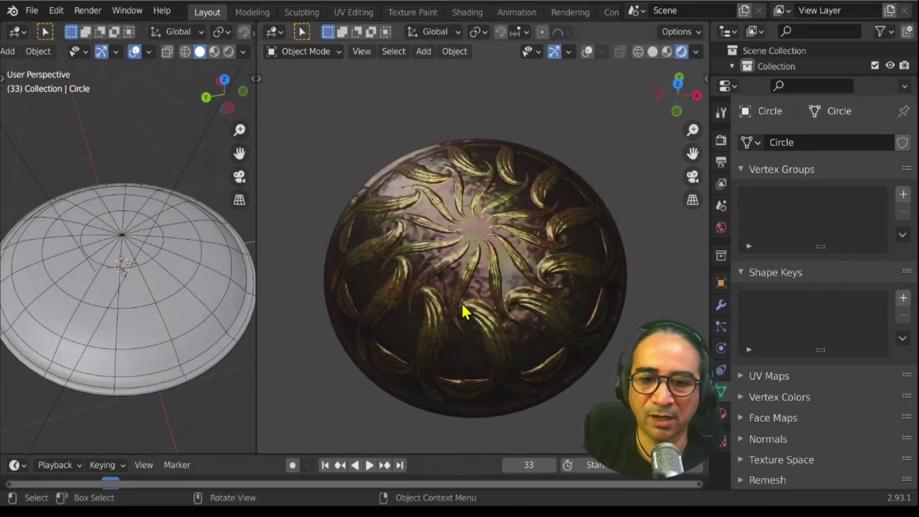
{"action": "left_click", "coordinate": [651, 52]}
{"action": "mouse_move", "coordinate": [471, 390]}
{"action": "middle_mouse_down"}
{"action": "mouse_move", "coordinate": [464, 322]}
{"action": "mouse_move", "coordinate": [475, 392]}
{"action": "middle_mouse_up"}
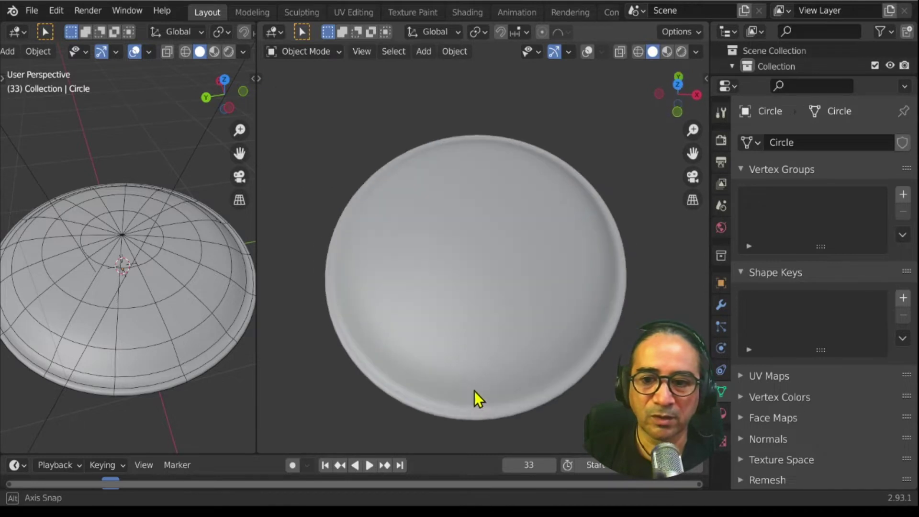
{"action": "middle_click_drag", "start_coordinate": [73, 269], "coordinate": [66, 178]}
{"action": "middle_click_drag", "start_coordinate": [159, 308], "coordinate": [170, 364]}
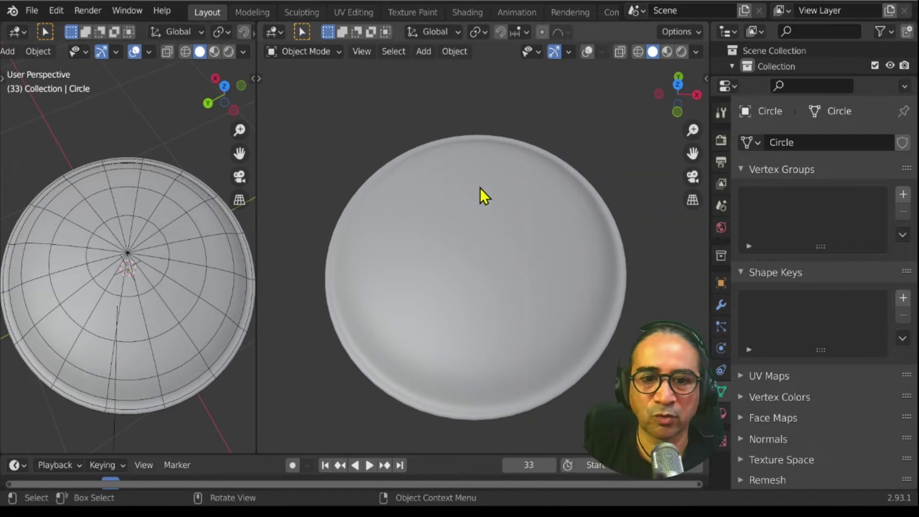
{"action": "left_click", "coordinate": [668, 52]}
{"action": "left_click", "coordinate": [682, 52]}
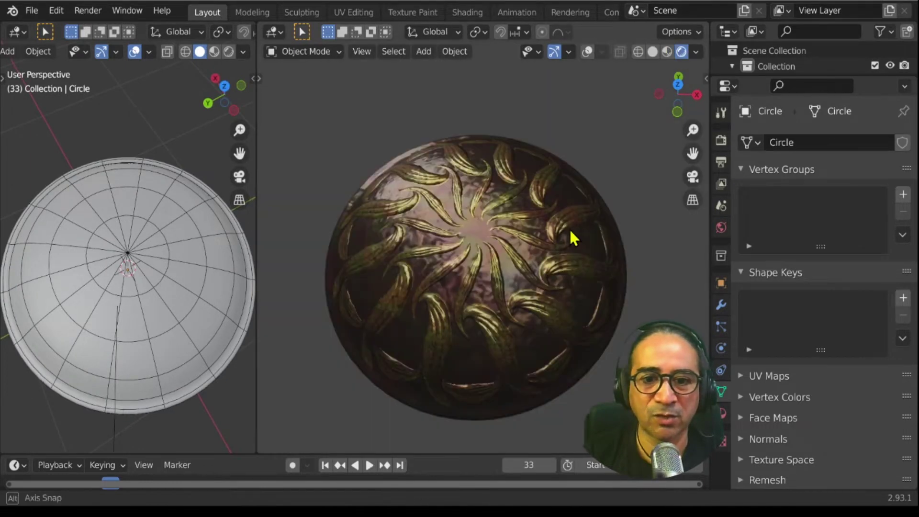
{"action": "middle_click_drag", "start_coordinate": [570, 228], "coordinate": [530, 252]}
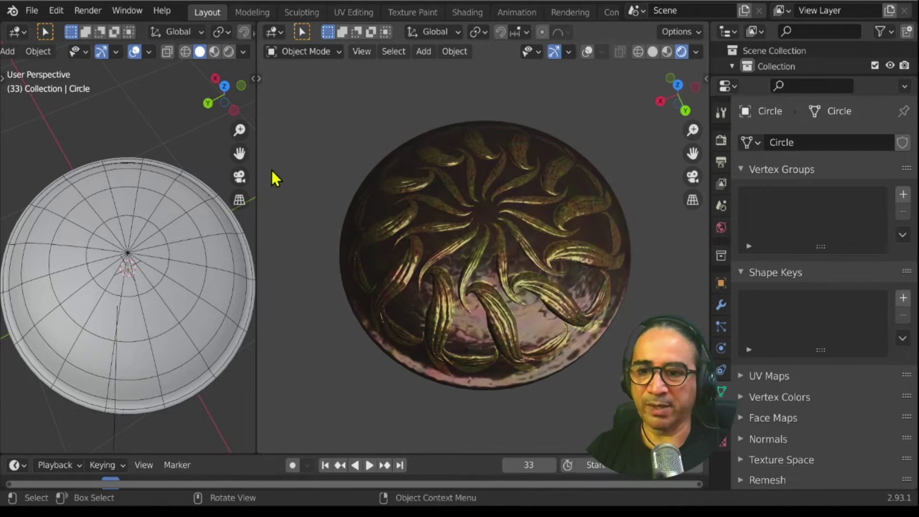
Start a new General file and delete the default cube.
{"action": "left_click", "coordinate": [28, 13]}
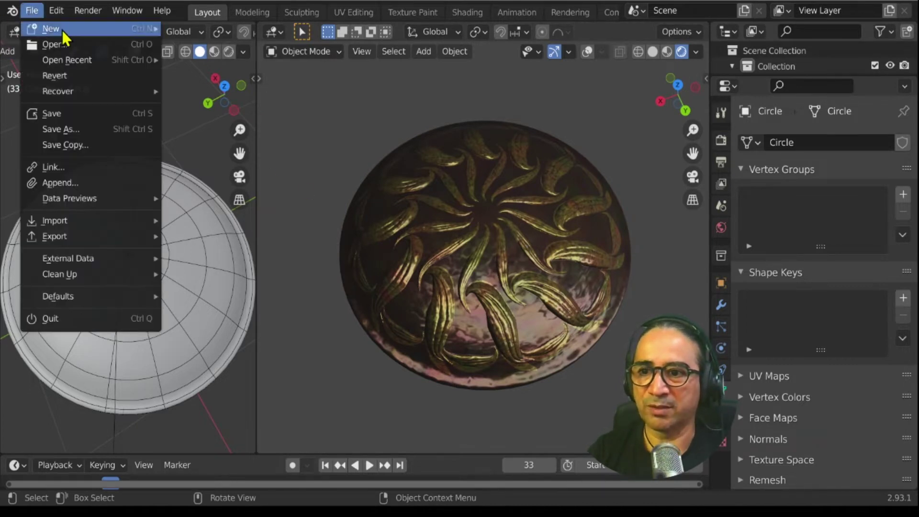
{"action": "mouse_move", "coordinate": [67, 31]}
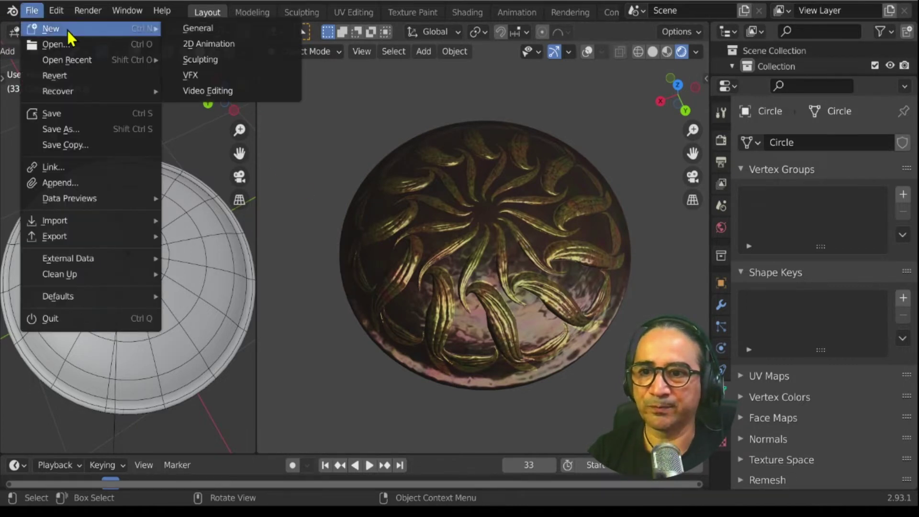
{"action": "left_click", "coordinate": [206, 29]}
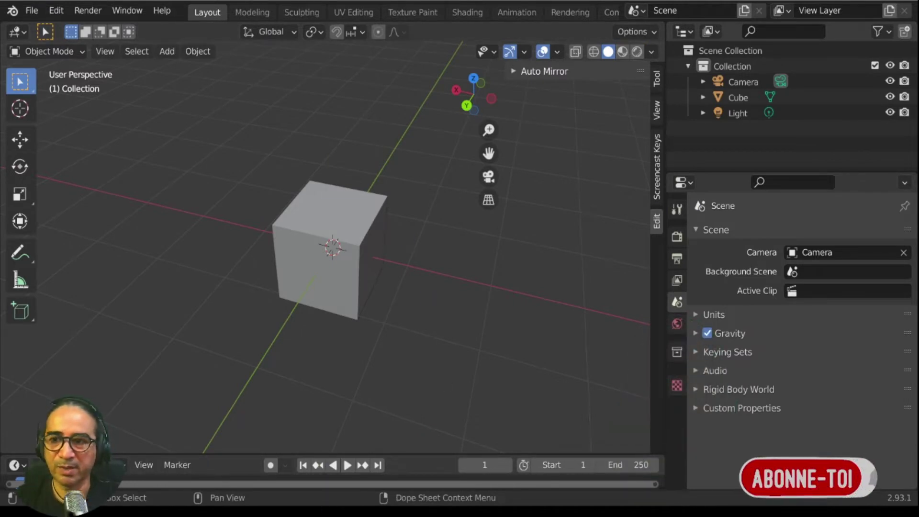
{"action": "left_click", "coordinate": [335, 251]}
{"action": "key", "text": "x"}
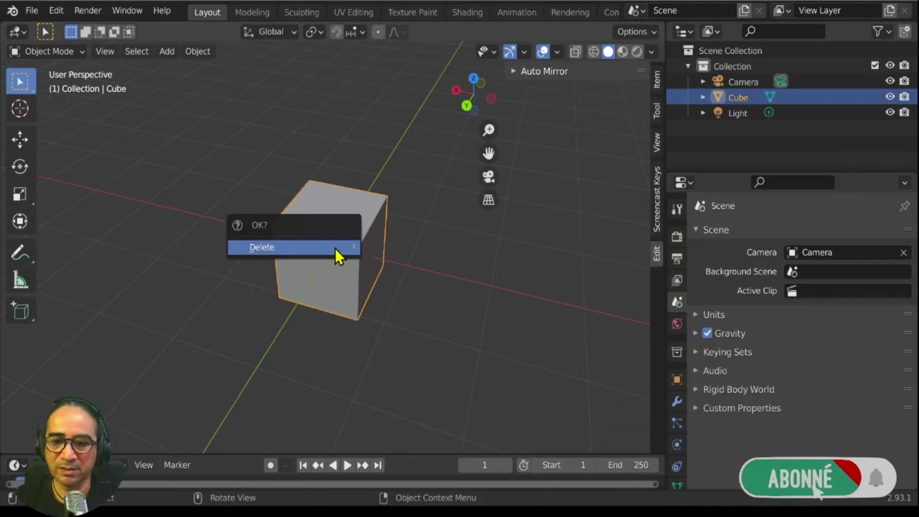
{"action": "left_click", "coordinate": [336, 252]}
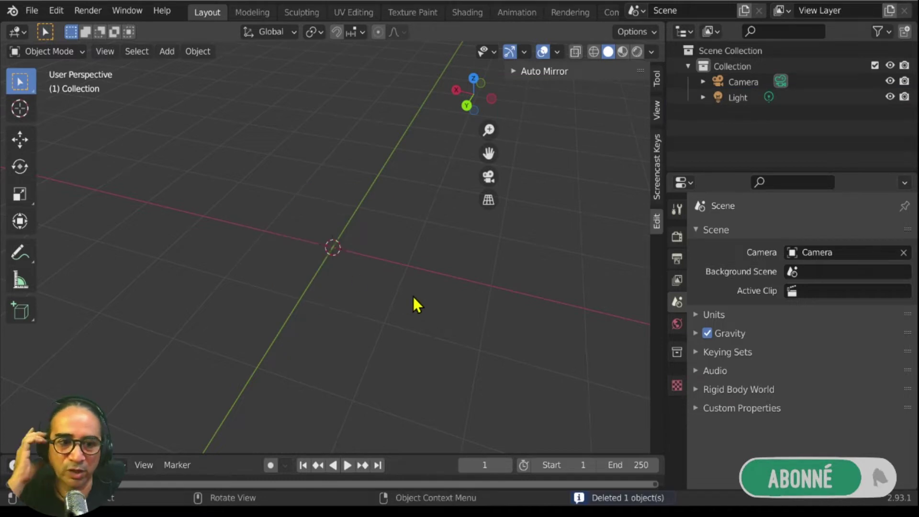
{"action": "key", "text": "shift+a"}
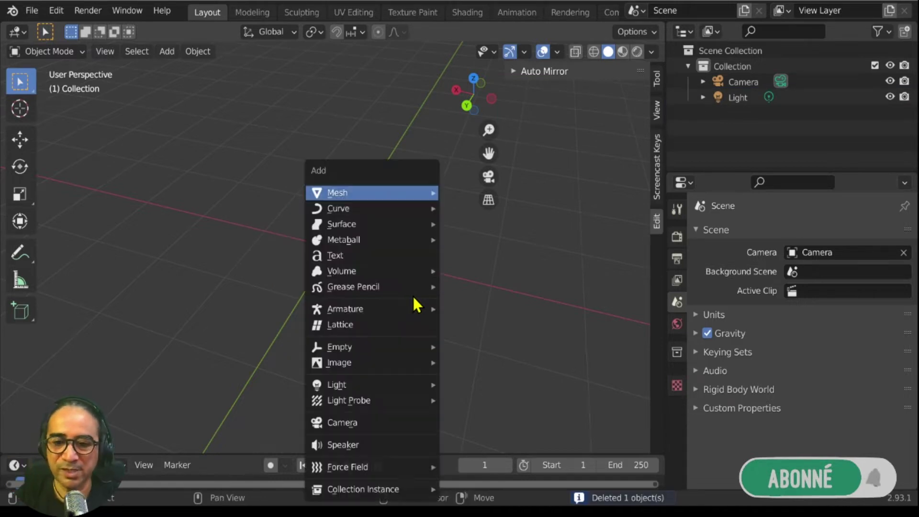
{"action": "mouse_move", "coordinate": [352, 211]}
{"action": "mouse_move", "coordinate": [346, 192]}
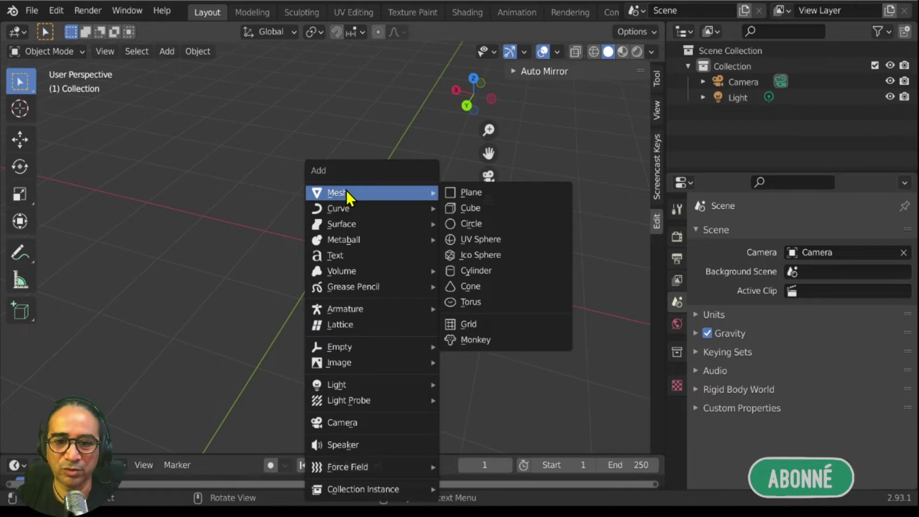
{"action": "left_click", "coordinate": [486, 228]}
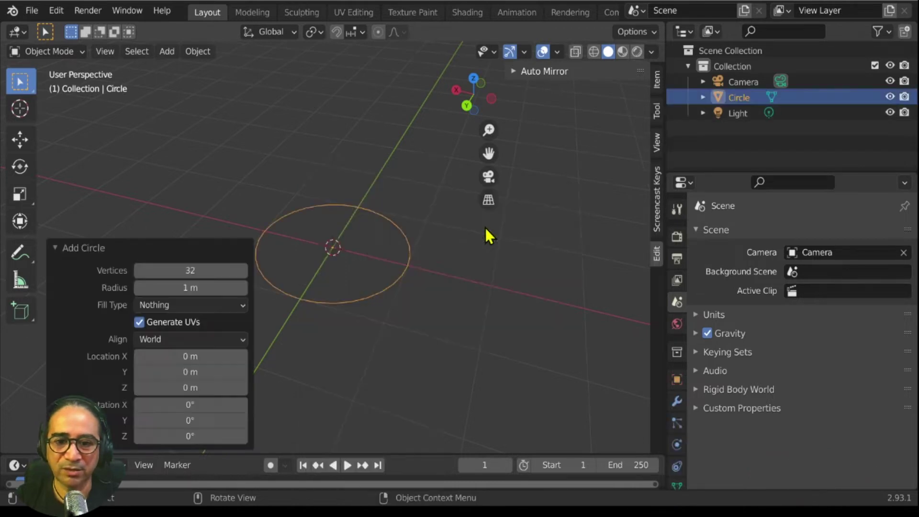
{"action": "left_click", "coordinate": [66, 254]}
{"action": "middle_click_drag", "start_coordinate": [268, 265], "coordinate": [318, 326]}
{"action": "key", "text": "Delete"}
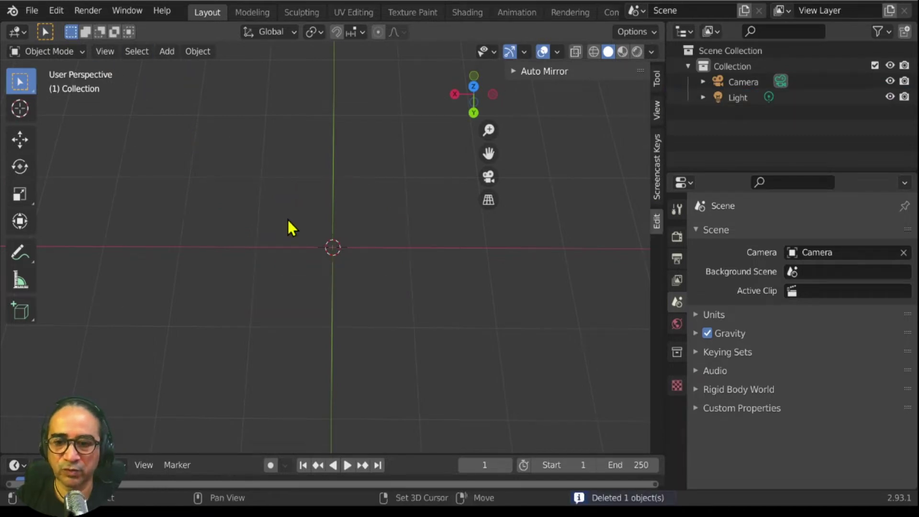
Add a mesh circle at the origin with 16 vertices.
{"action": "key", "text": "shift+a"}
{"action": "mouse_move", "coordinate": [252, 207]}
{"action": "mouse_move", "coordinate": [247, 191]}
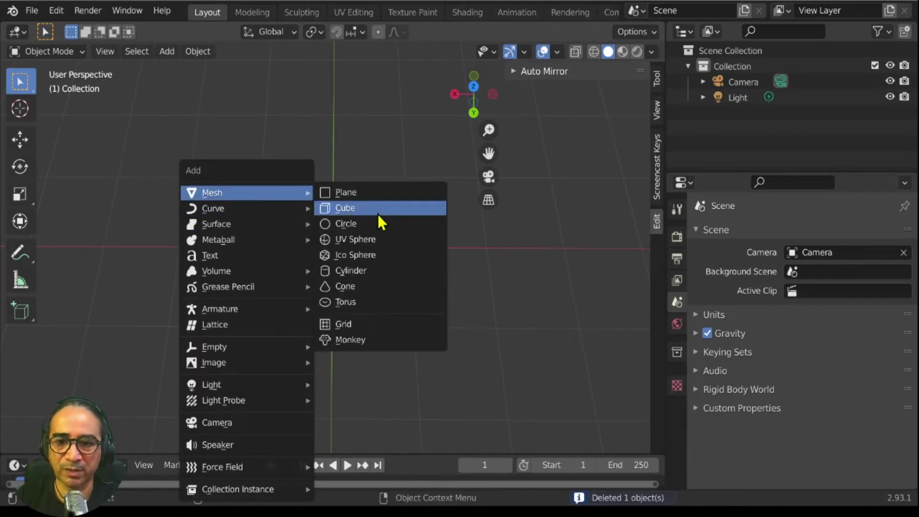
{"action": "left_click", "coordinate": [363, 224]}
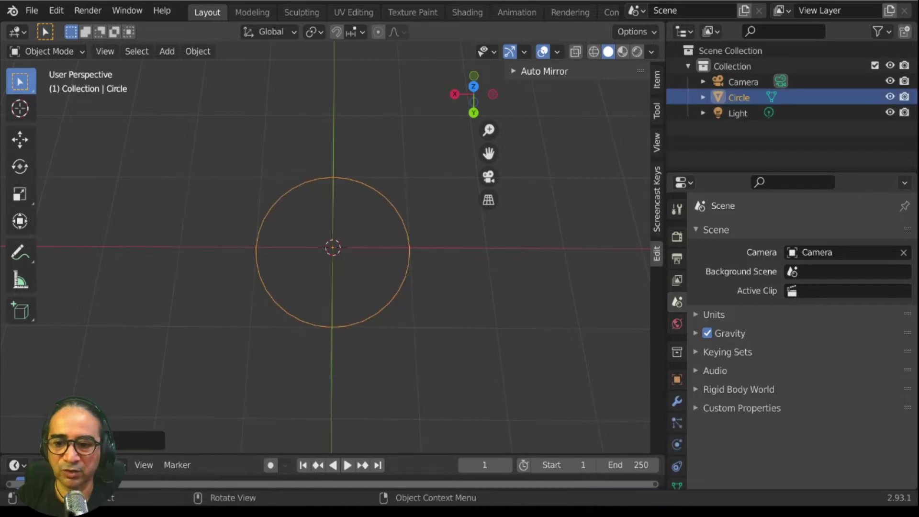
{"action": "left_click", "coordinate": [139, 439]}
{"action": "left_click", "coordinate": [188, 271]}
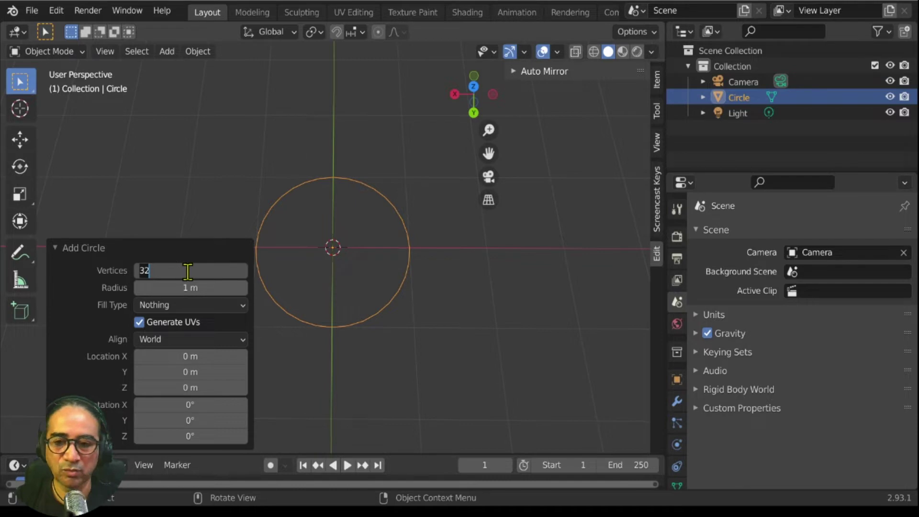
{"action": "key", "text": "Return"}
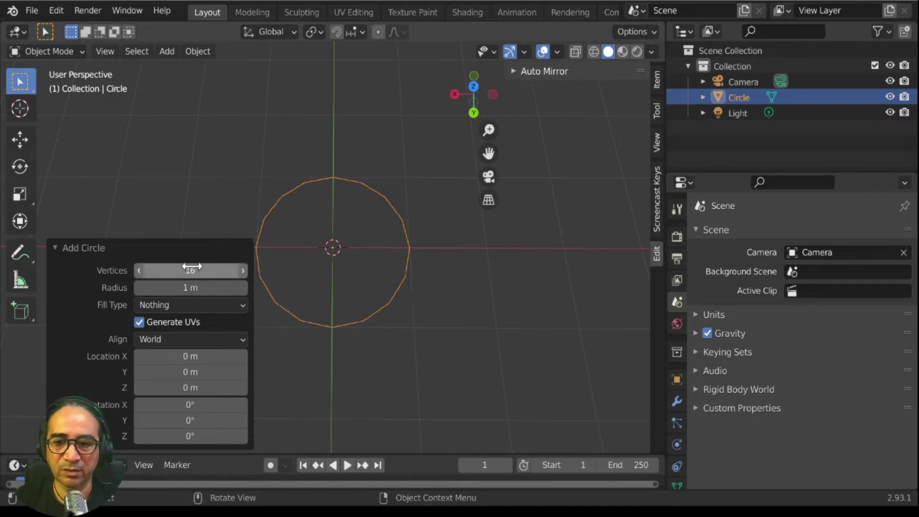
{"action": "left_click", "coordinate": [54, 246]}
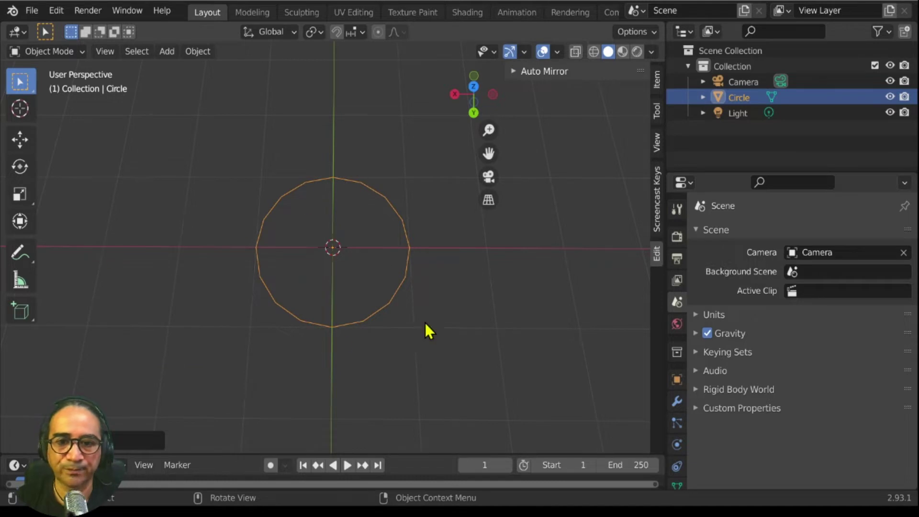
Switch to the top orthographic view of the circle and turn on the Screencast Keys display.
{"action": "scroll", "coordinate": [469, 262], "scroll_direction": "up", "scroll_amount": 2}
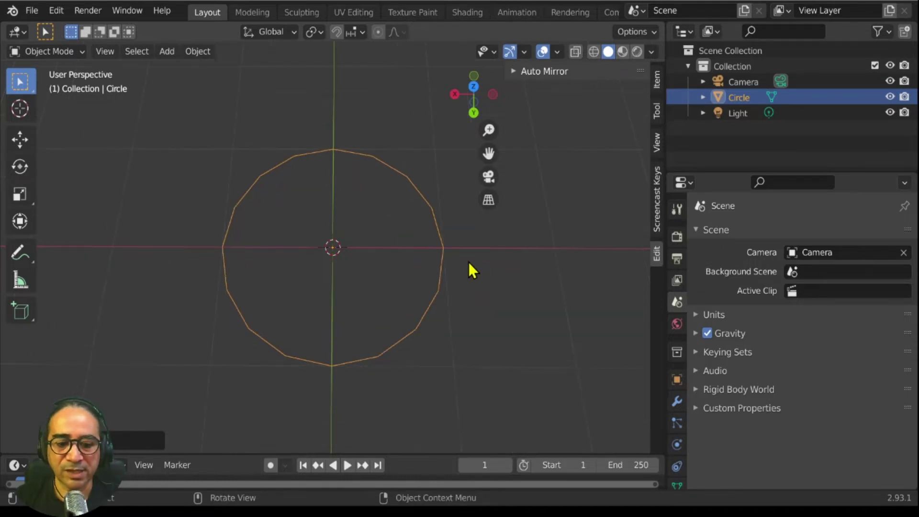
{"action": "key", "text": "KP_7"}
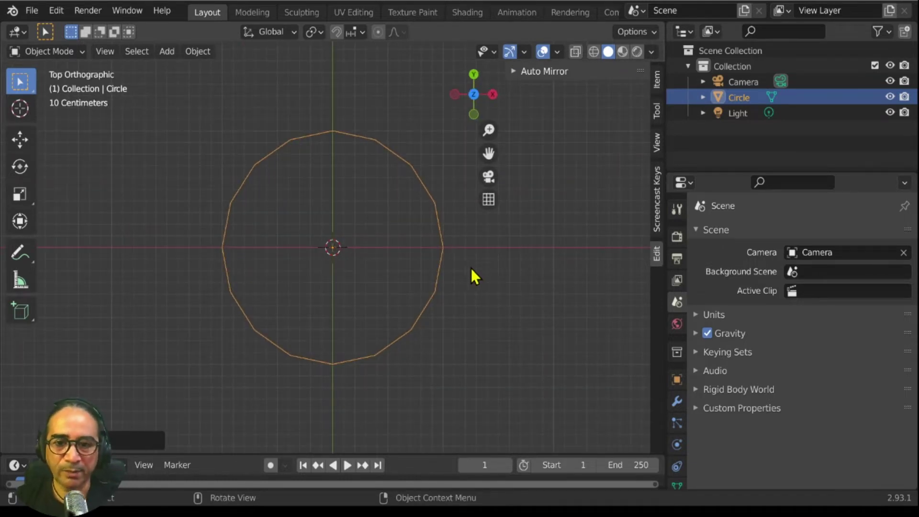
{"action": "key", "text": "Tab"}
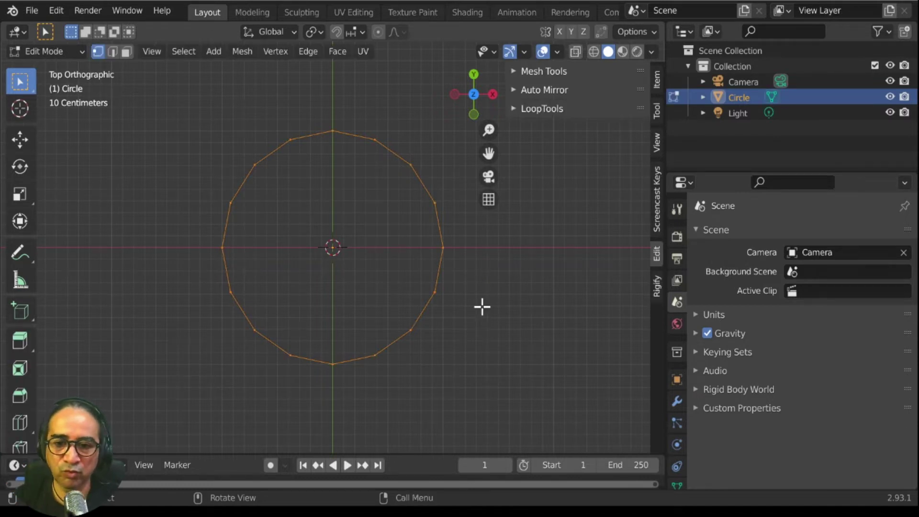
{"action": "key", "text": "Tab"}
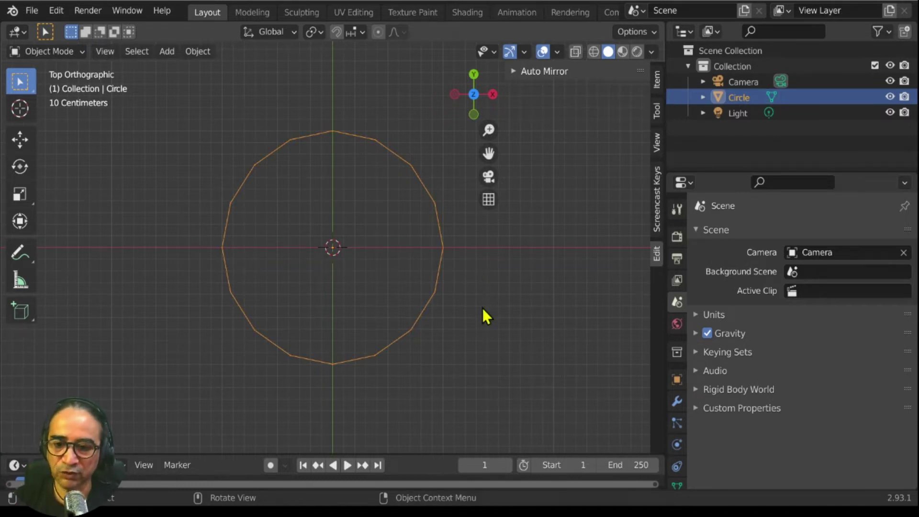
{"action": "key", "text": "shift"}
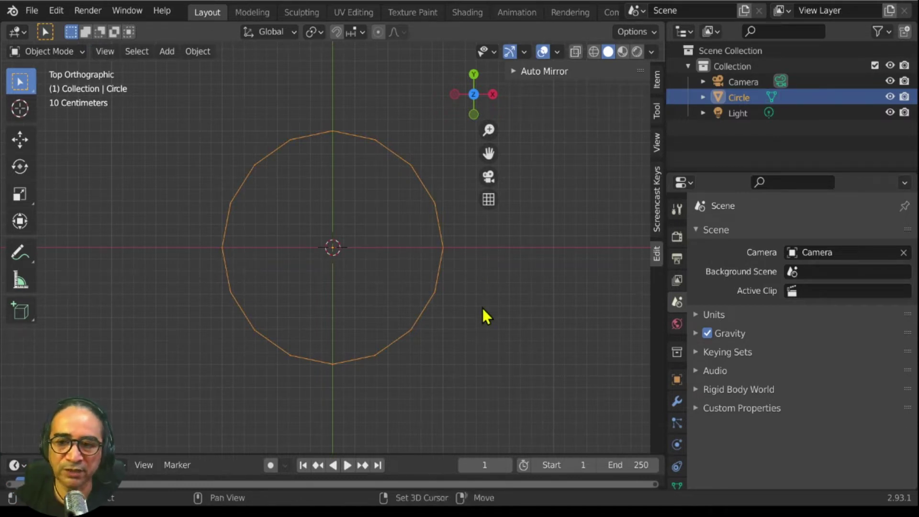
{"action": "left_click", "coordinate": [658, 183]}
{"action": "left_click", "coordinate": [526, 71]}
{"action": "left_click", "coordinate": [514, 71]}
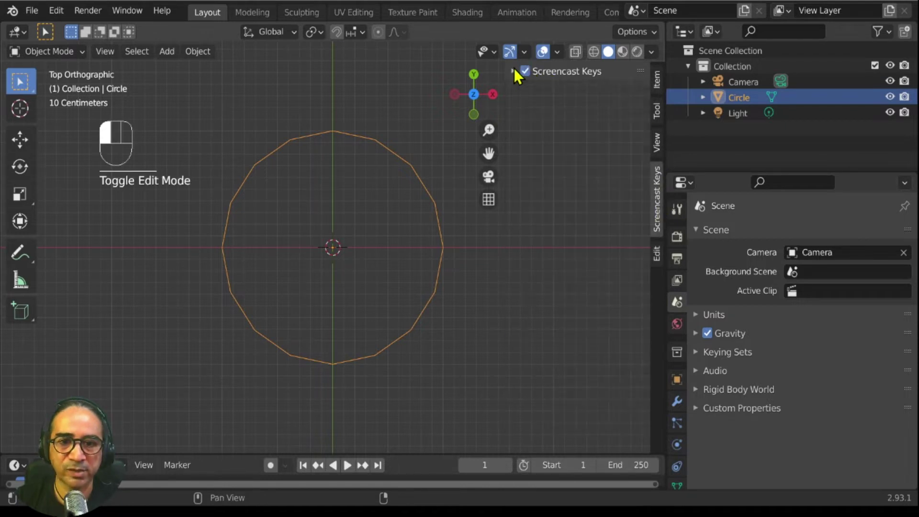
Add a Bezier curve to the scene.
{"action": "key", "text": "shift+a"}
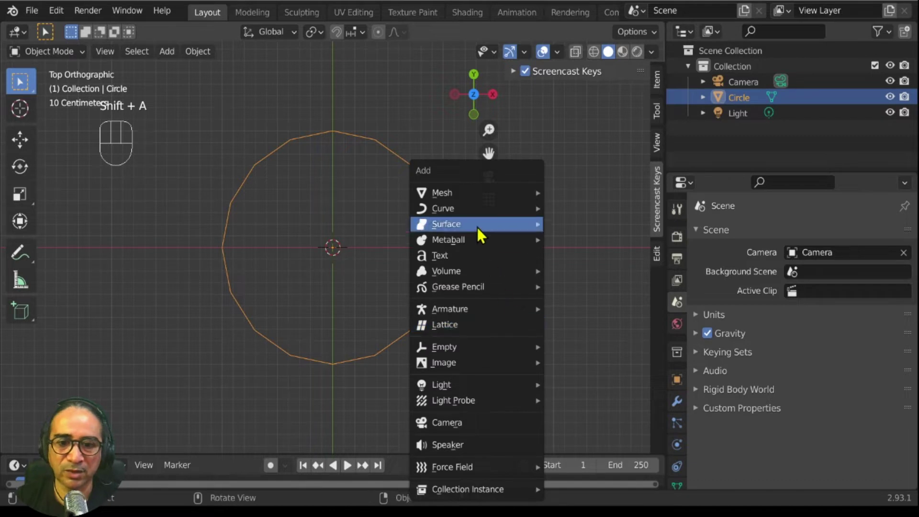
{"action": "mouse_move", "coordinate": [455, 214]}
{"action": "left_click", "coordinate": [594, 211]}
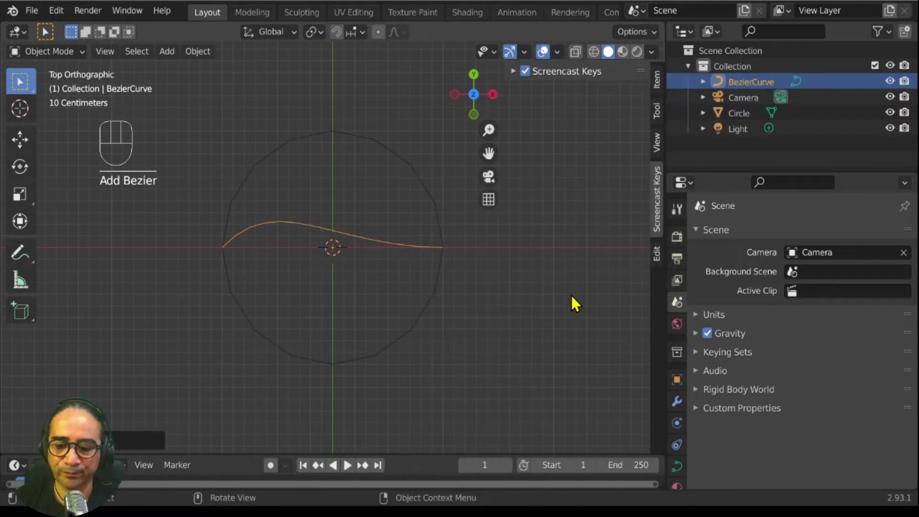
In Edit Mode, scale the Bezier curve down and move it along the positive X axis between the circle's centre and edge.
{"action": "key", "text": "Tab"}
{"action": "key", "text": "s"}
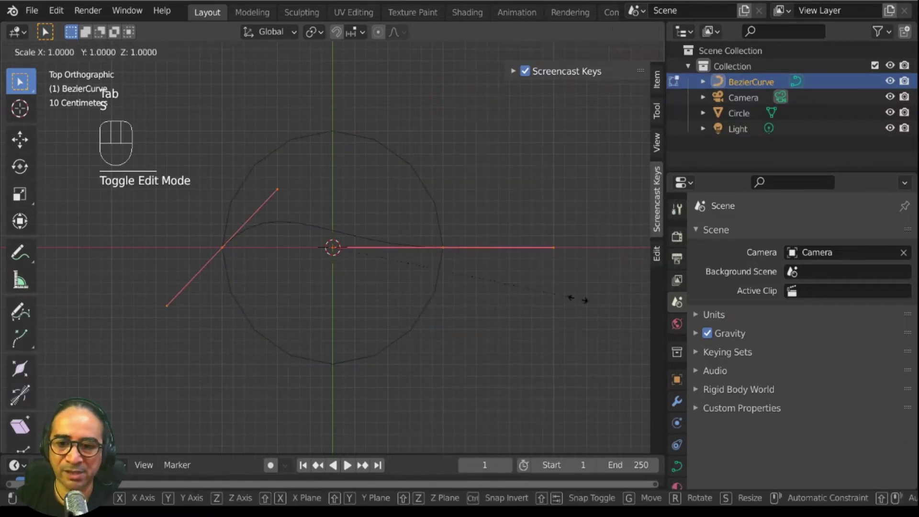
{"action": "left_click", "coordinate": [428, 277]}
{"action": "key", "text": "g"}
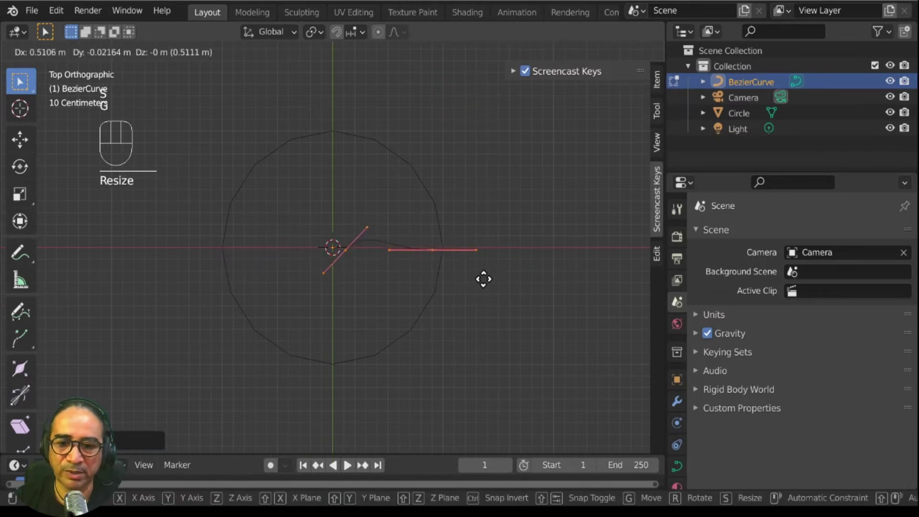
{"action": "left_click", "coordinate": [486, 278]}
{"action": "key", "text": "s"}
{"action": "left_click", "coordinate": [485, 282]}
{"action": "key", "text": "g"}
{"action": "left_click", "coordinate": [481, 280]}
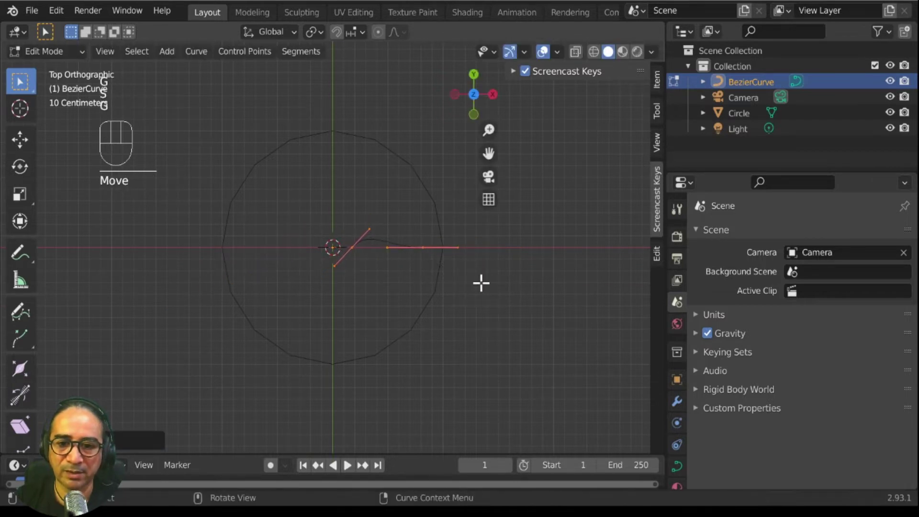
{"action": "key", "text": "Tab"}
Return the Bezier curve to Edit Mode and show its curve data properties in a widened Properties editor.
{"action": "scroll", "coordinate": [472, 287], "scroll_direction": "up", "scroll_amount": 3}
{"action": "middle_click_drag", "start_coordinate": [524, 318], "coordinate": [468, 329], "text": "shift"}
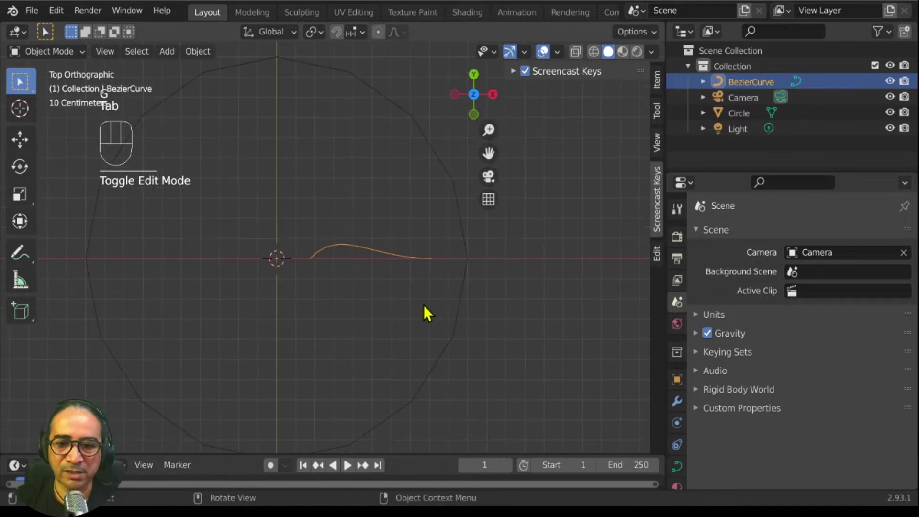
{"action": "key", "text": "Tab"}
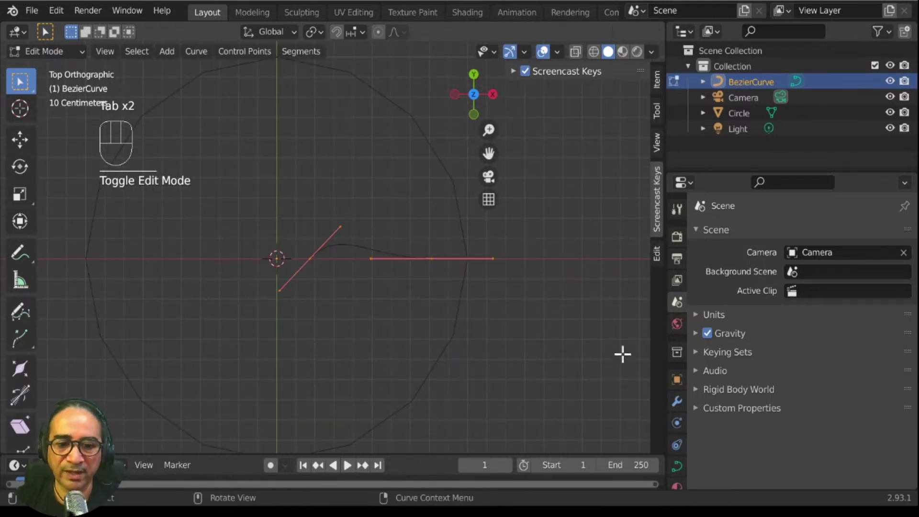
{"action": "left_click", "coordinate": [677, 467]}
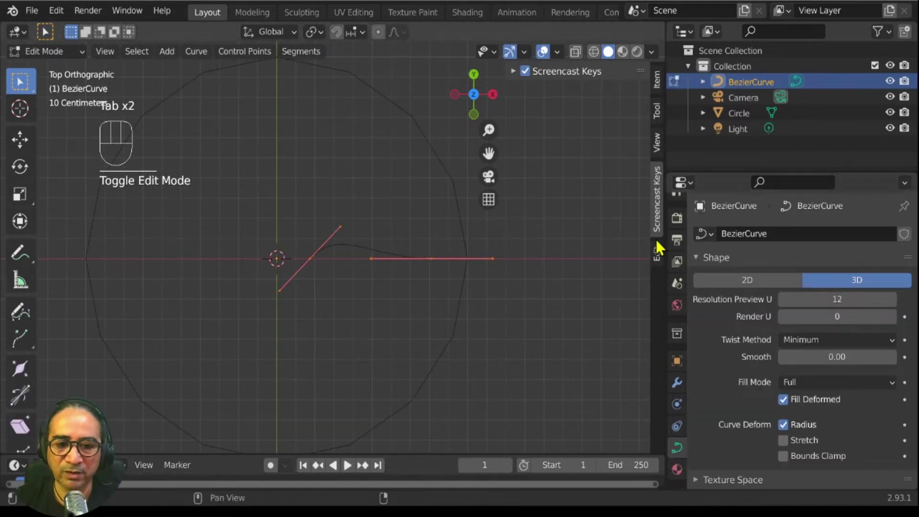
{"action": "left_click_drag", "start_coordinate": [666, 225], "coordinate": [625, 218]}
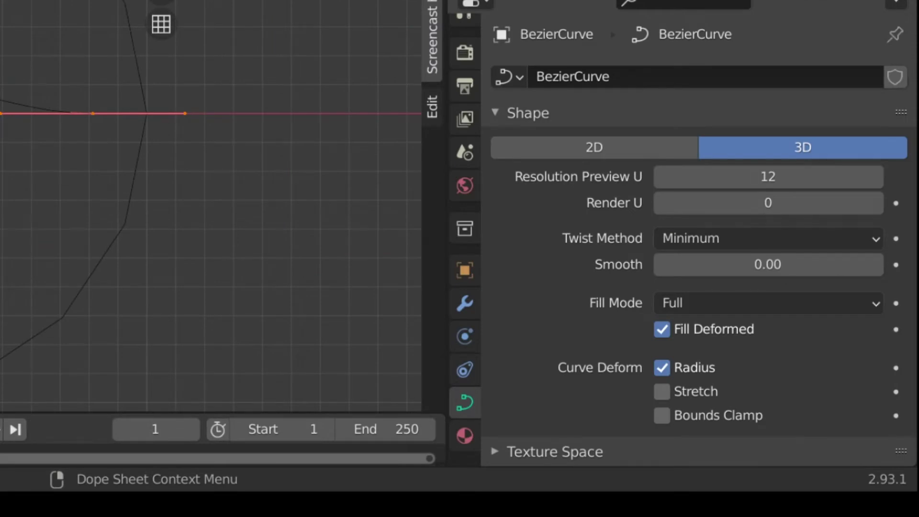
Give the Bezier curve a round bevel with a depth of 0.05 m in its geometry settings.
{"action": "scroll", "coordinate": [690, 326], "scroll_direction": "down", "scroll_amount": 5}
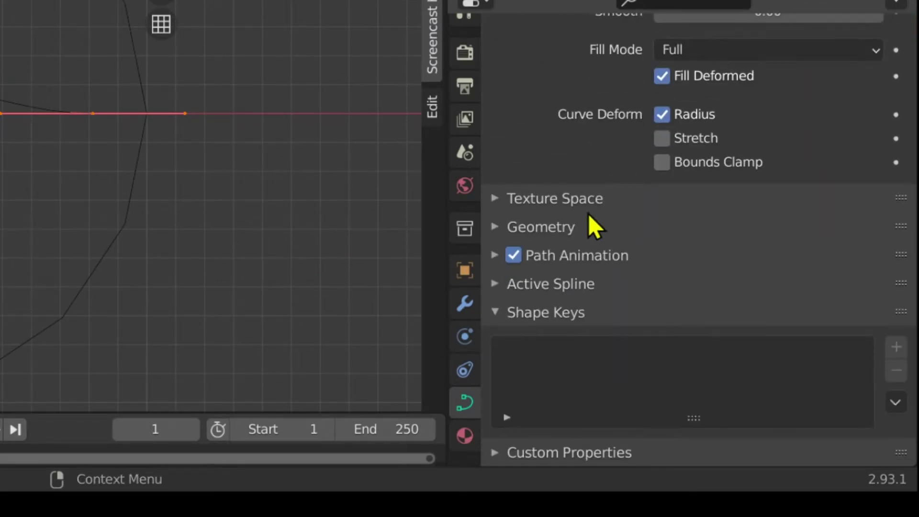
{"action": "left_click", "coordinate": [559, 228]}
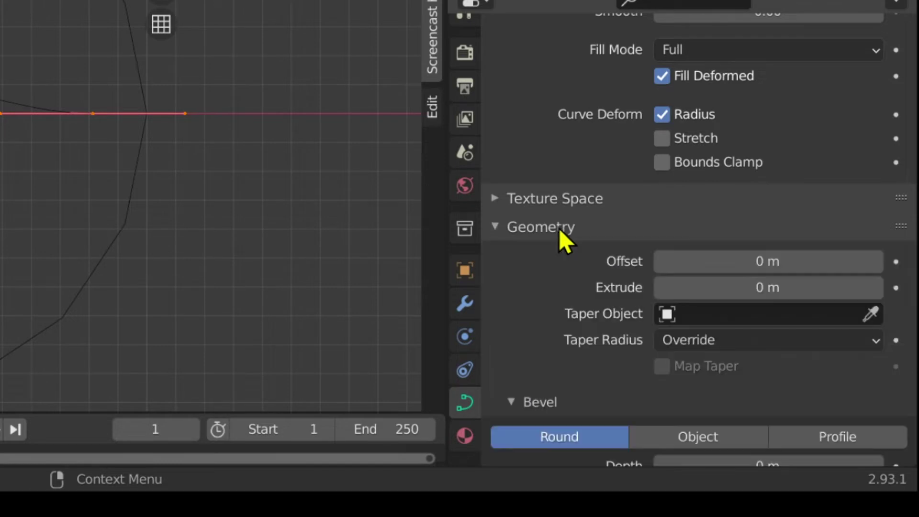
{"action": "scroll", "coordinate": [559, 228], "scroll_direction": "down", "scroll_amount": 3}
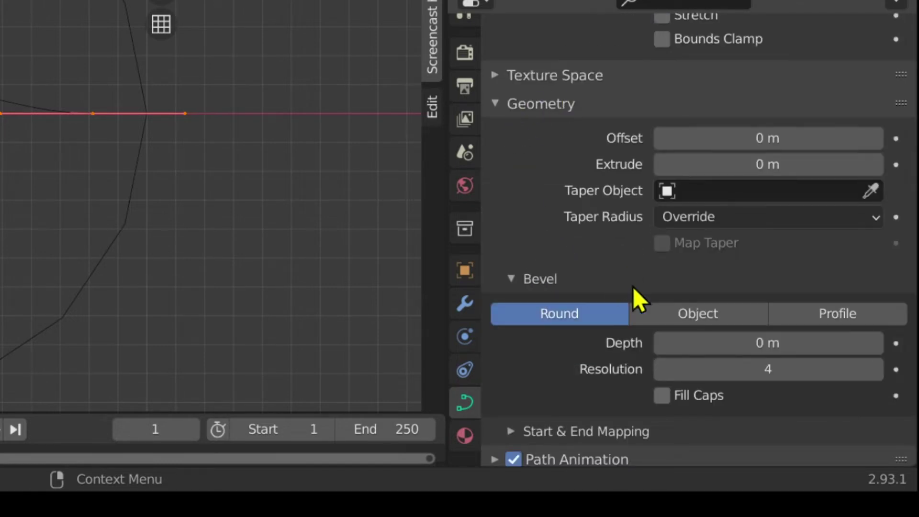
{"action": "scroll", "coordinate": [614, 217], "scroll_direction": "down", "scroll_amount": 5}
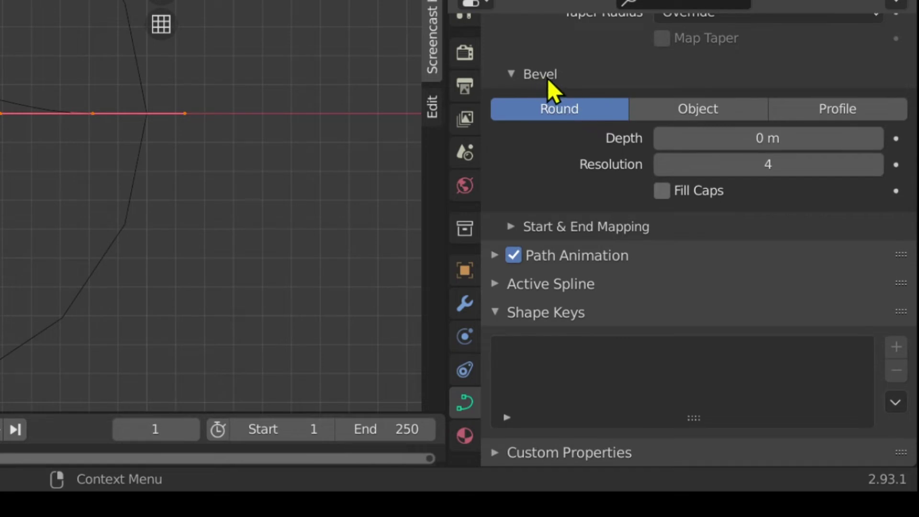
{"action": "left_click_drag", "start_coordinate": [730, 139], "coordinate": [780, 138]}
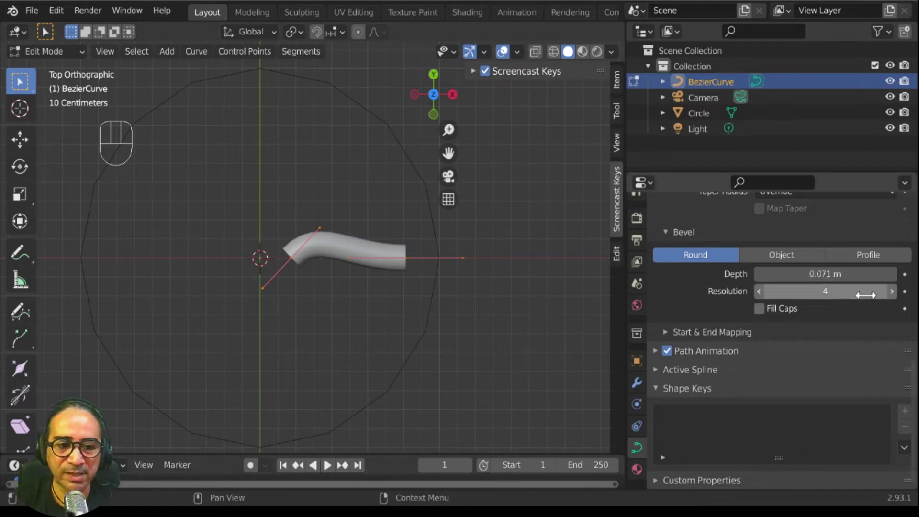
{"action": "left_click_drag", "start_coordinate": [841, 276], "coordinate": [814, 276], "text": "shift"}
Switch the curve's bevel type to Profile and view the beveled curve in perspective.
{"action": "left_click", "coordinate": [864, 255]}
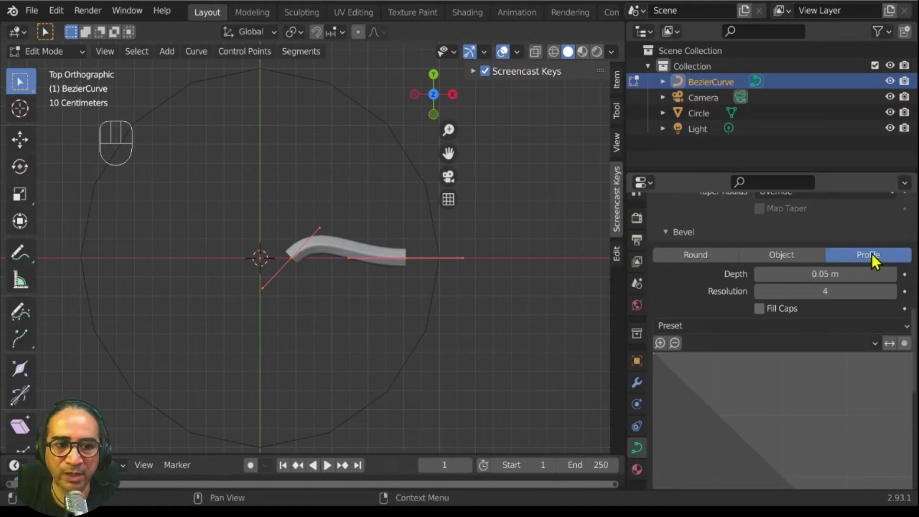
{"action": "middle_click_drag", "start_coordinate": [361, 298], "coordinate": [322, 254]}
{"action": "scroll", "coordinate": [841, 287], "scroll_direction": "down", "scroll_amount": 3}
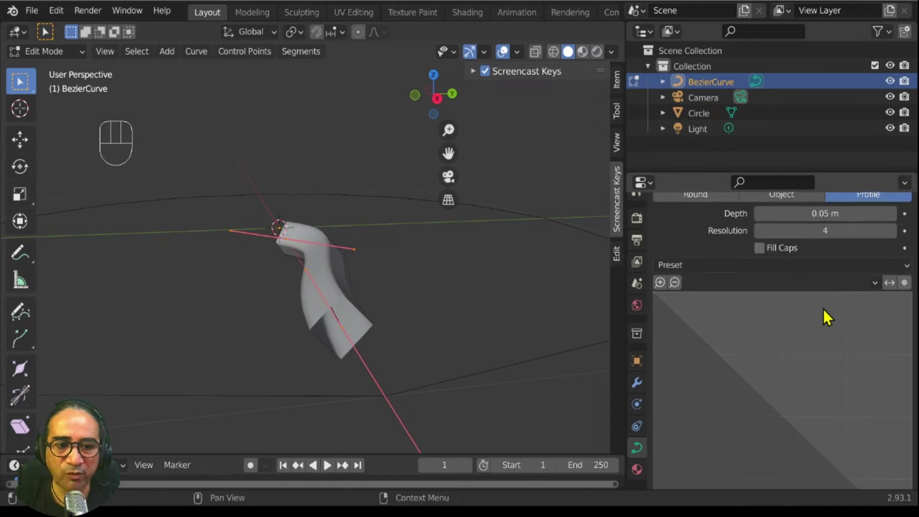
{"action": "scroll", "coordinate": [761, 362], "scroll_direction": "down", "scroll_amount": 3}
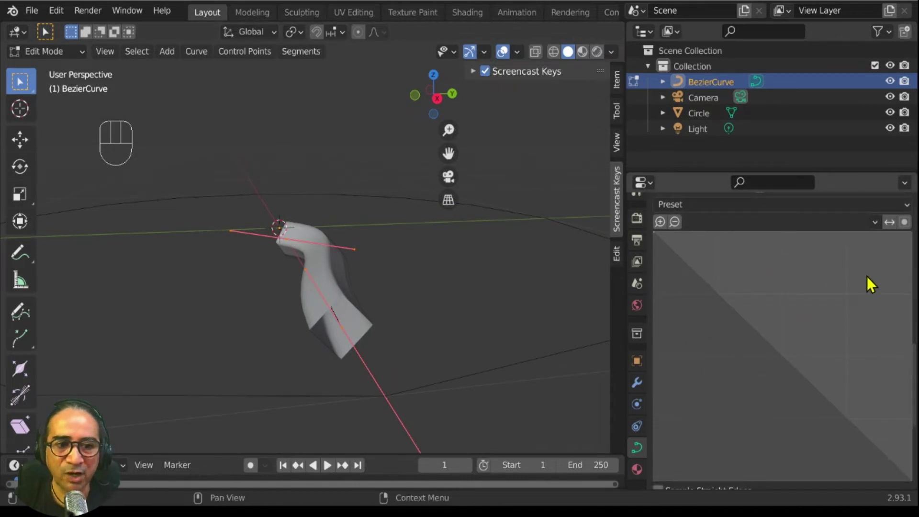
Apply the Cornice Molding preset to the curve's bevel profile.
{"action": "scroll", "coordinate": [870, 283], "scroll_direction": "up", "scroll_amount": 2}
{"action": "left_click", "coordinate": [907, 245]}
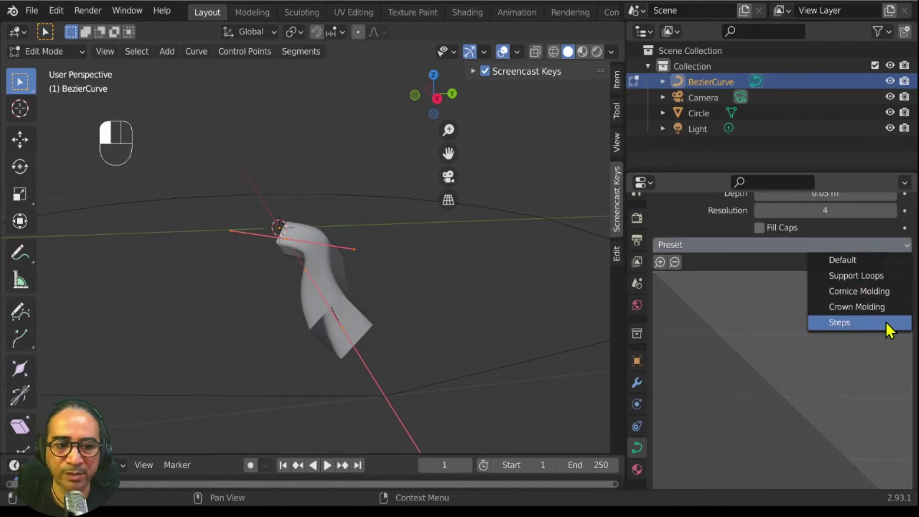
{"action": "left_click", "coordinate": [879, 300]}
{"action": "middle_click_drag", "start_coordinate": [560, 323], "coordinate": [551, 306]}
{"action": "scroll", "coordinate": [754, 263], "scroll_direction": "up", "scroll_amount": 5}
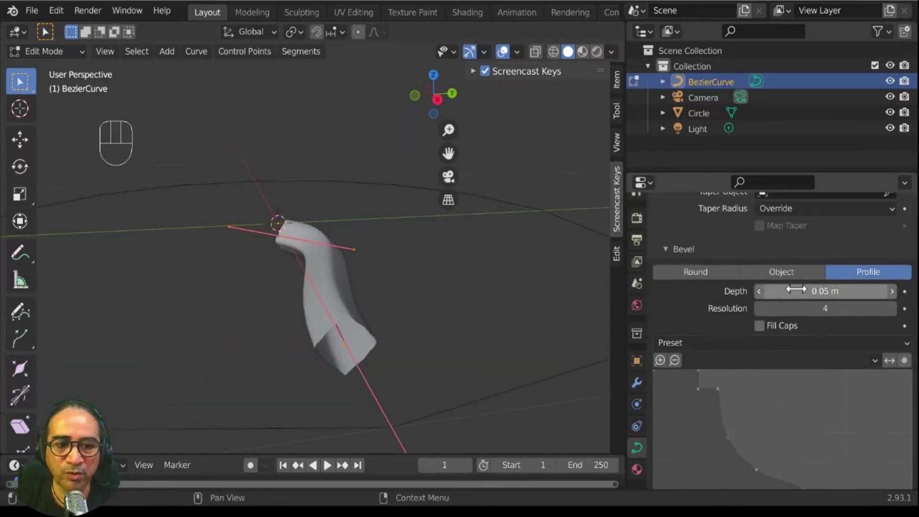
Set the curve's bevel resolution to 10.
{"action": "left_click_drag", "start_coordinate": [871, 310], "coordinate": [903, 310]}
{"action": "middle_click_drag", "start_coordinate": [503, 278], "coordinate": [144, 251]}
{"action": "left_click", "coordinate": [841, 310]}
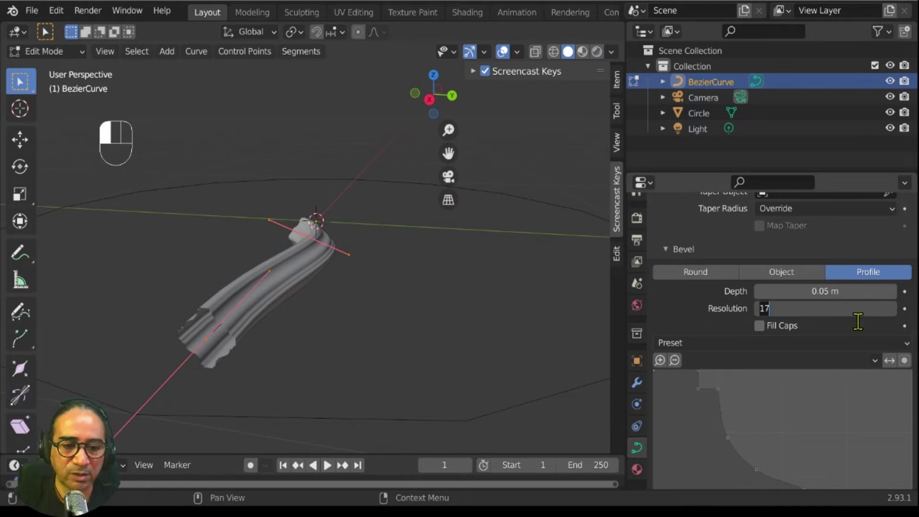
{"action": "type", "text": "10"}
{"action": "key", "text": "Return"}
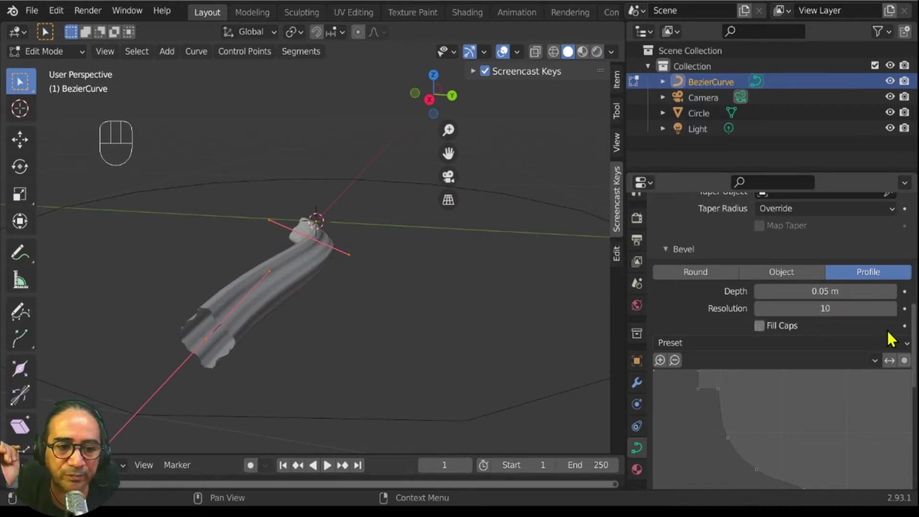
Apply the Crown Molding preset to the curve's bevel profile and inspect the resulting shape.
{"action": "left_click", "coordinate": [908, 344]}
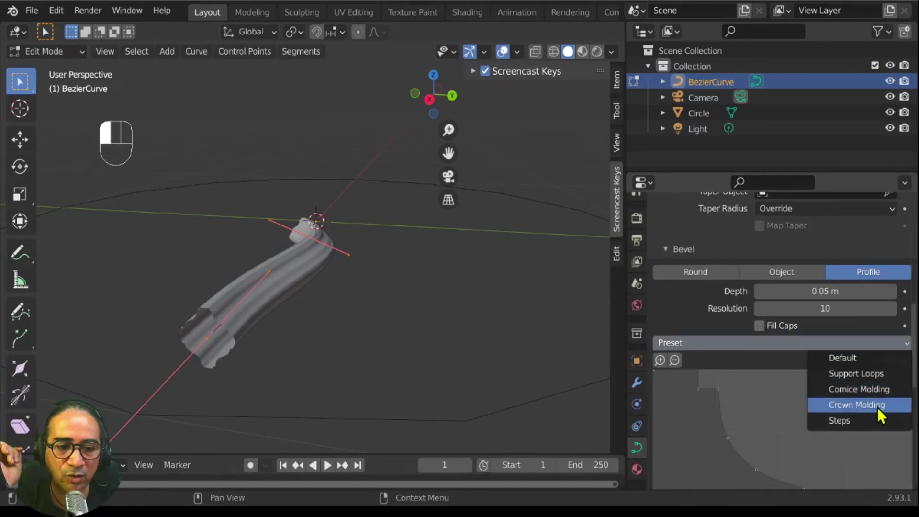
{"action": "left_click", "coordinate": [857, 405]}
{"action": "scroll", "coordinate": [756, 287], "scroll_direction": "down", "scroll_amount": 6}
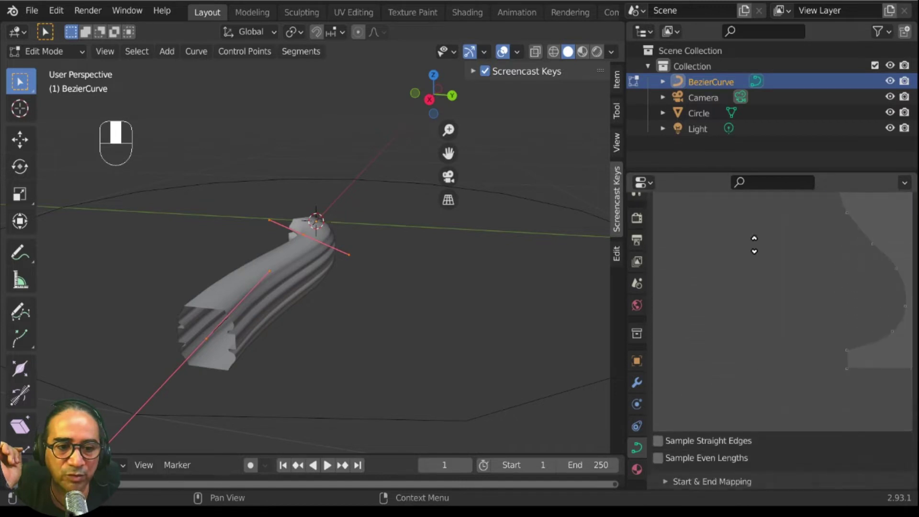
{"action": "middle_click_drag", "start_coordinate": [334, 331], "coordinate": [365, 344]}
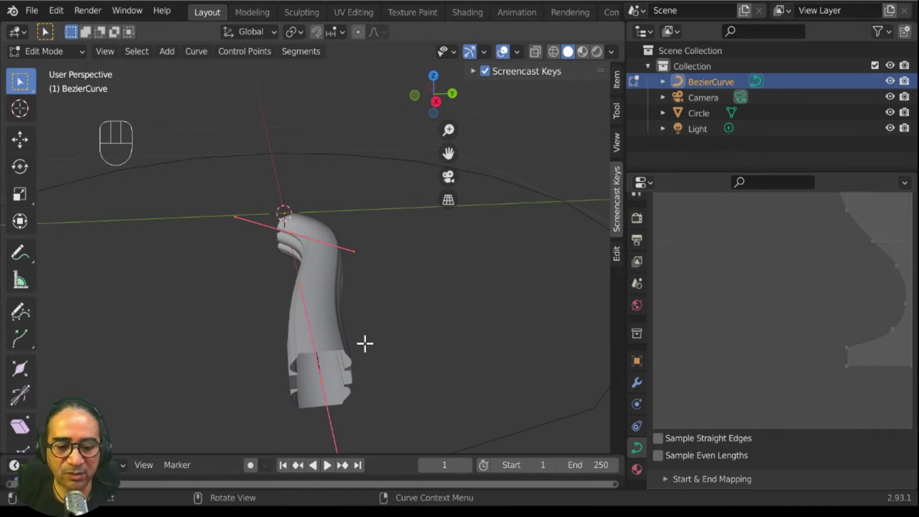
Tilt all control points of the curve by 90° so the molded side faces upward.
{"action": "key", "text": "KP_7"}
{"action": "middle_click_drag", "start_coordinate": [365, 344], "coordinate": [448, 297], "text": "shift"}
{"action": "middle_click_drag", "start_coordinate": [328, 306], "coordinate": [347, 352]}
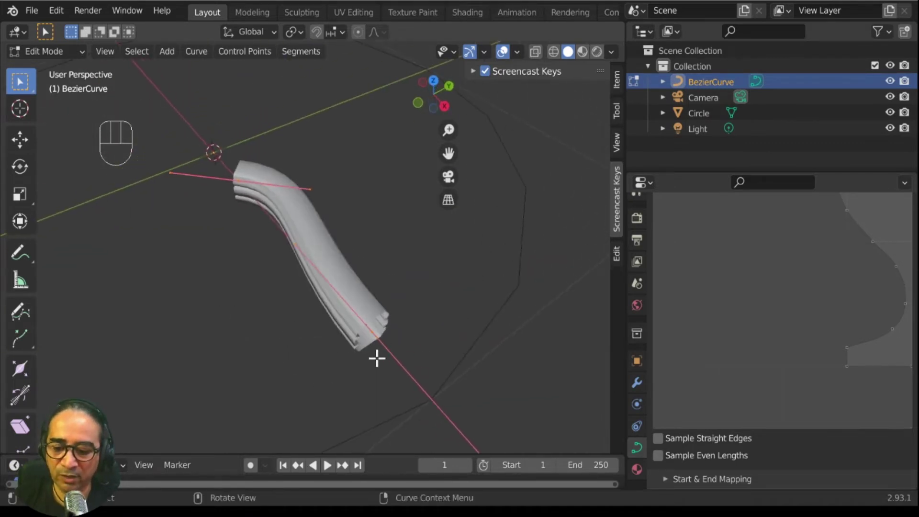
{"action": "key", "text": "ctrl+t"}
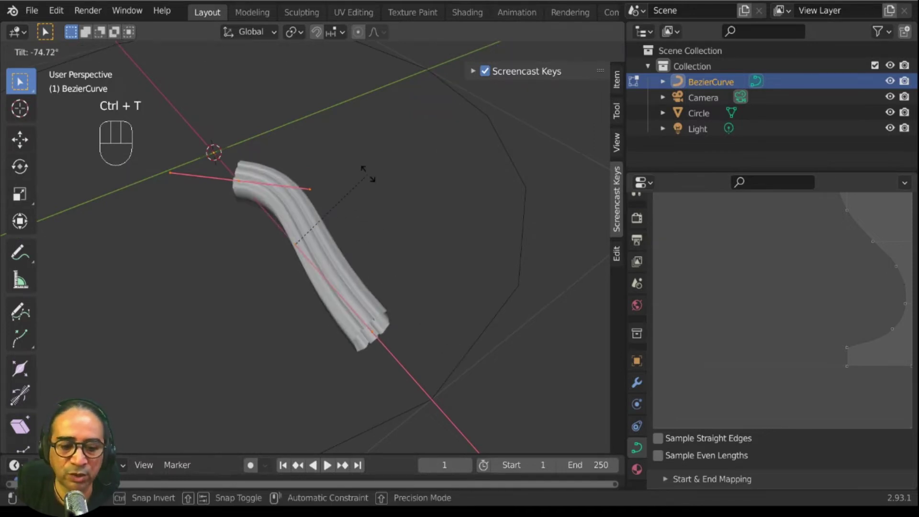
{"action": "type", "text": "90"}
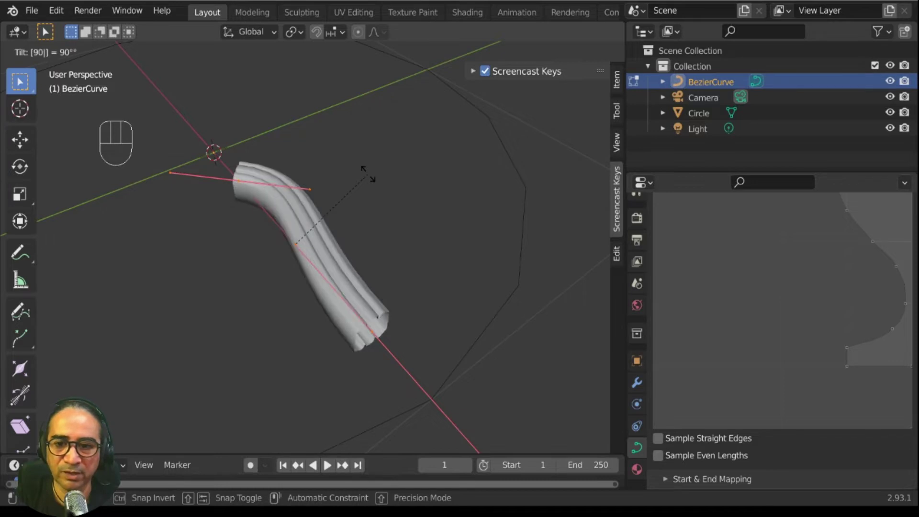
{"action": "key", "text": "Return"}
Shrink the radius of the curve's outer end point, the one nearest the circle's edge, to a sharp tip.
{"action": "middle_click_drag", "start_coordinate": [294, 303], "coordinate": [347, 289]}
{"action": "left_click_drag", "start_coordinate": [365, 283], "coordinate": [408, 363]}
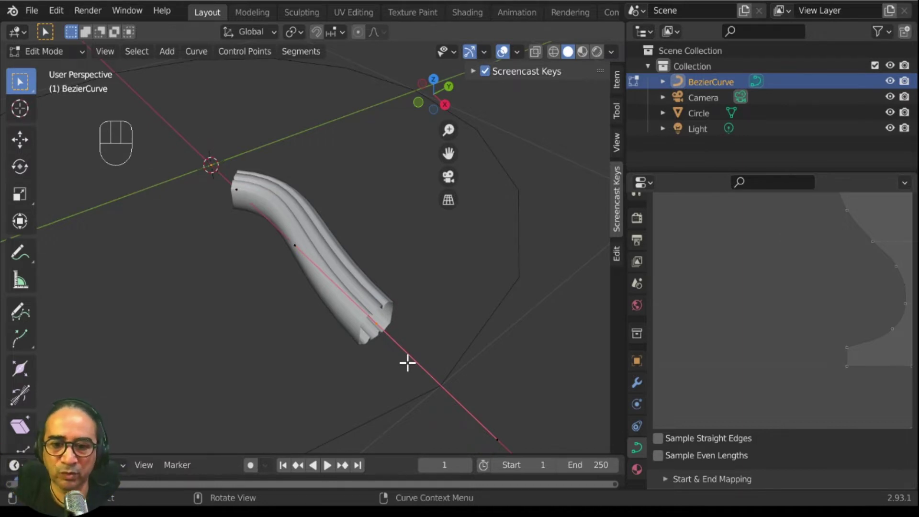
{"action": "key", "text": "alt+s"}
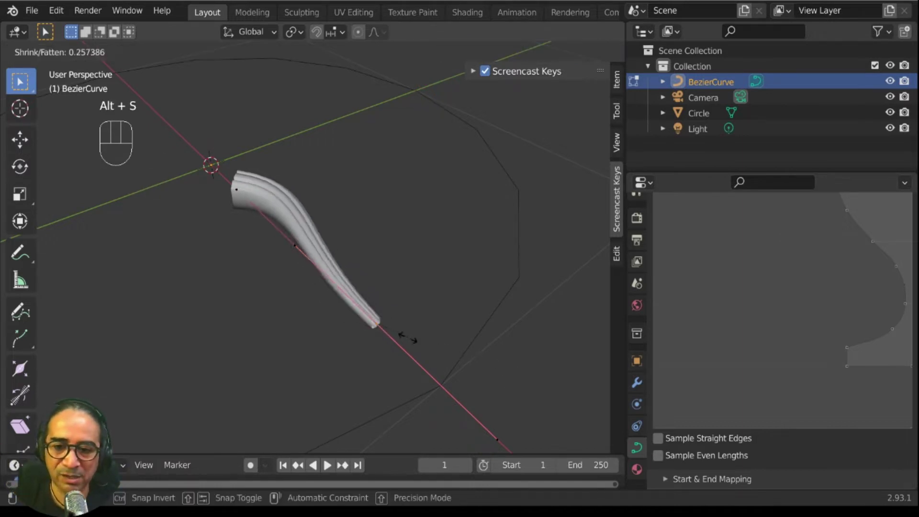
{"action": "left_click", "coordinate": [379, 330]}
{"action": "middle_click_drag", "start_coordinate": [257, 308], "coordinate": [336, 335]}
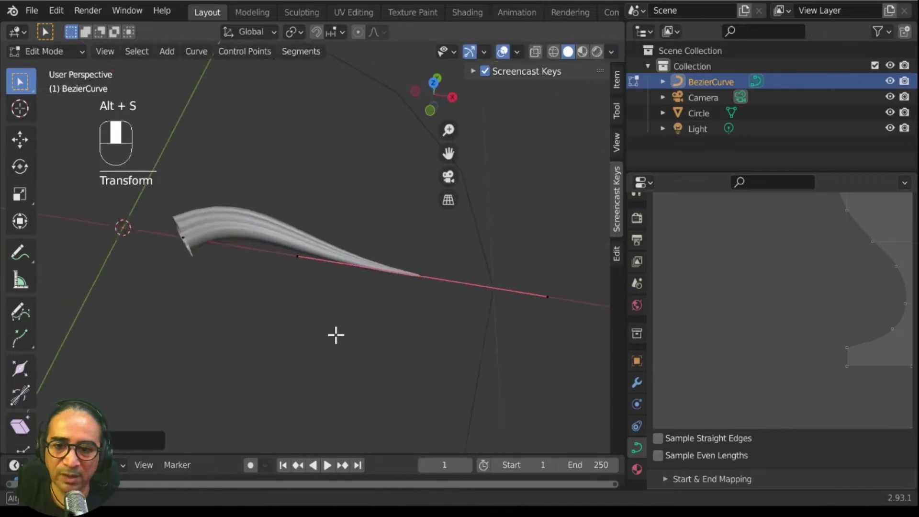
Select both end points of the curve and subdivide the segment between them.
{"action": "left_click", "coordinate": [187, 241]}
{"action": "left_click_drag", "start_coordinate": [454, 220], "coordinate": [384, 310], "text": "shift"}
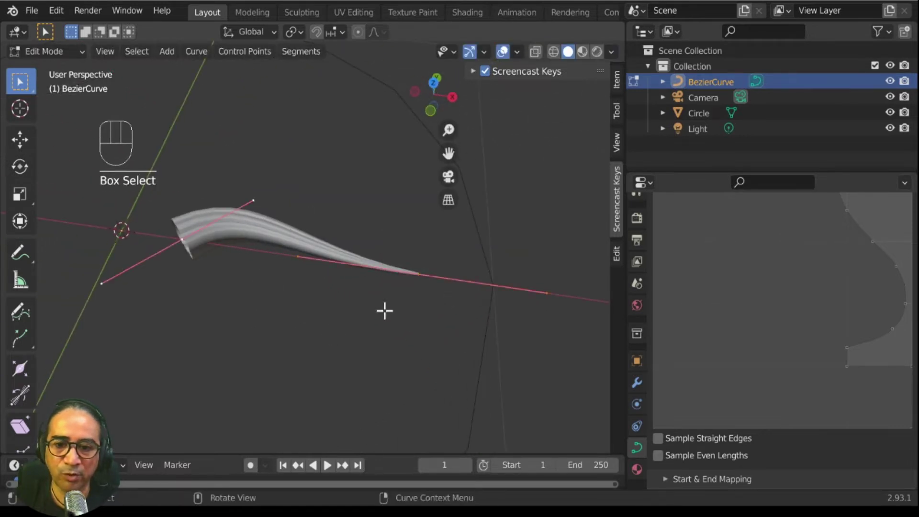
{"action": "right_click", "coordinate": [344, 225]}
{"action": "left_click", "coordinate": [283, 81]}
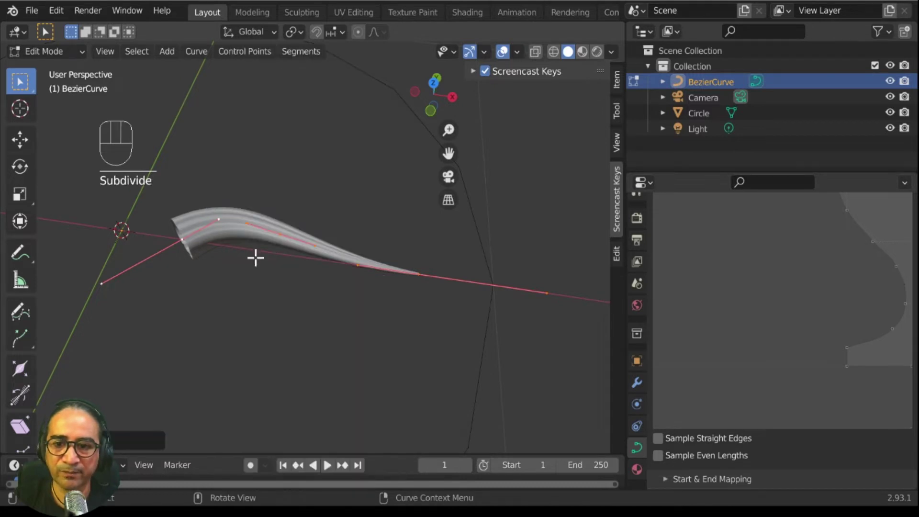
Shrink the radius of the curve's inner end point, the one nearest the origin, to a sharp tip.
{"action": "left_click", "coordinate": [184, 244]}
{"action": "left_click_drag", "start_coordinate": [161, 207], "coordinate": [213, 272]}
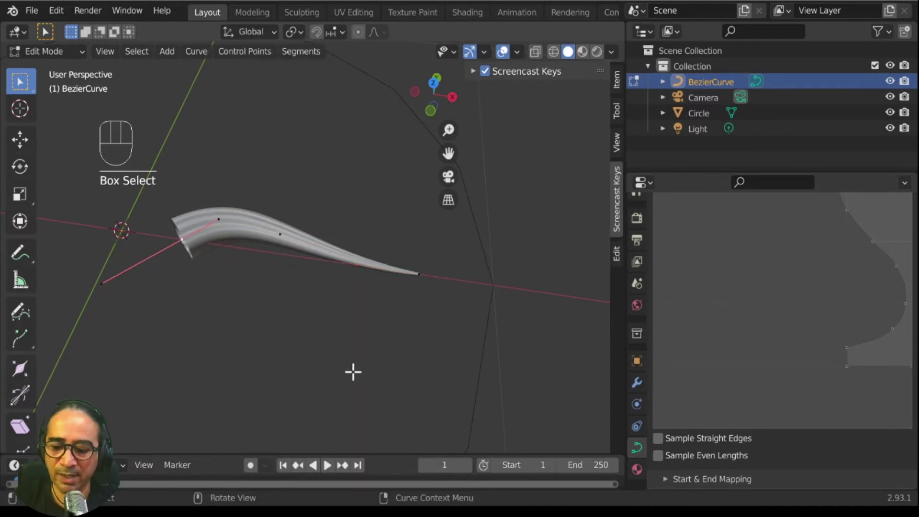
{"action": "key", "text": "alt+s"}
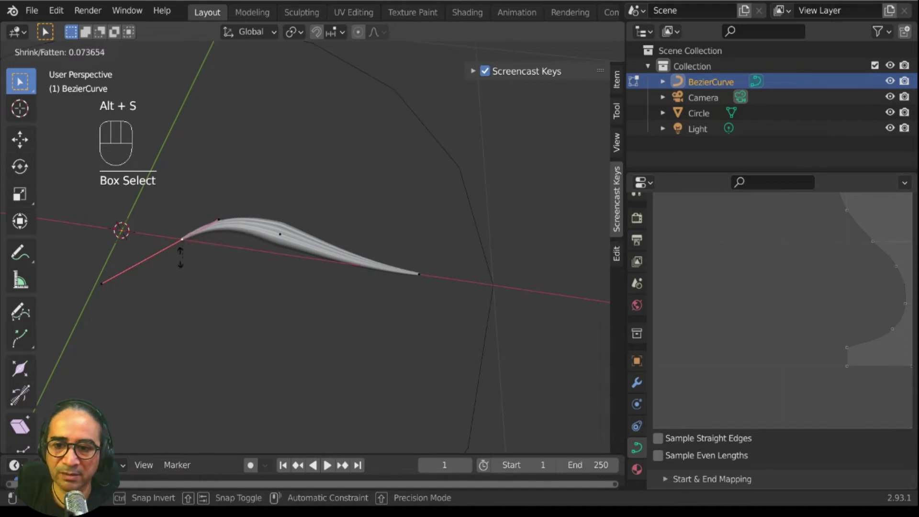
{"action": "left_click", "coordinate": [180, 257]}
Lengthen the handles of the curve's middle control point and fatten its radius to widen the leaf's centre.
{"action": "left_click", "coordinate": [280, 239]}
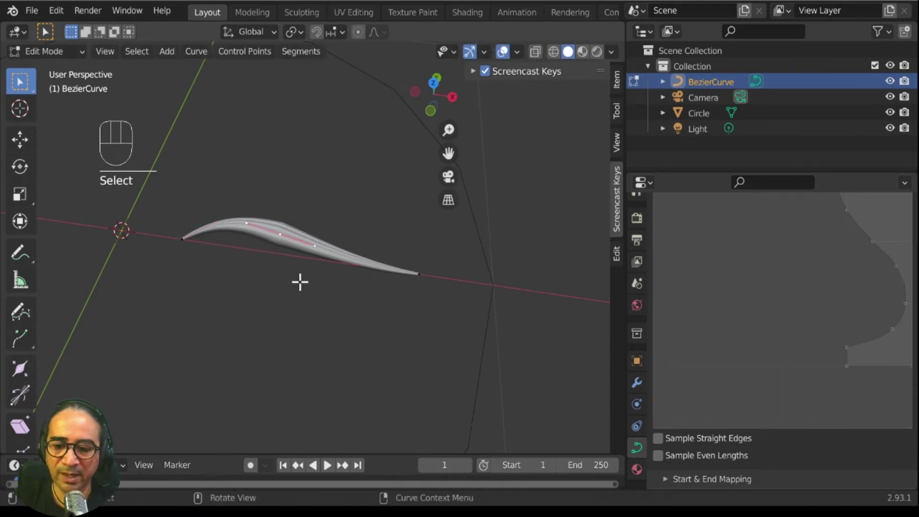
{"action": "key", "text": "s"}
{"action": "left_click", "coordinate": [335, 310]}
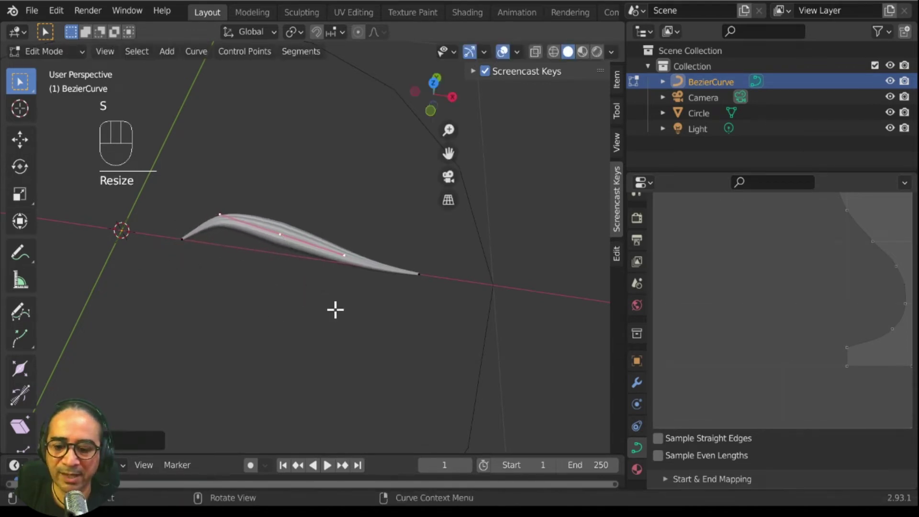
{"action": "key", "text": "alt+s"}
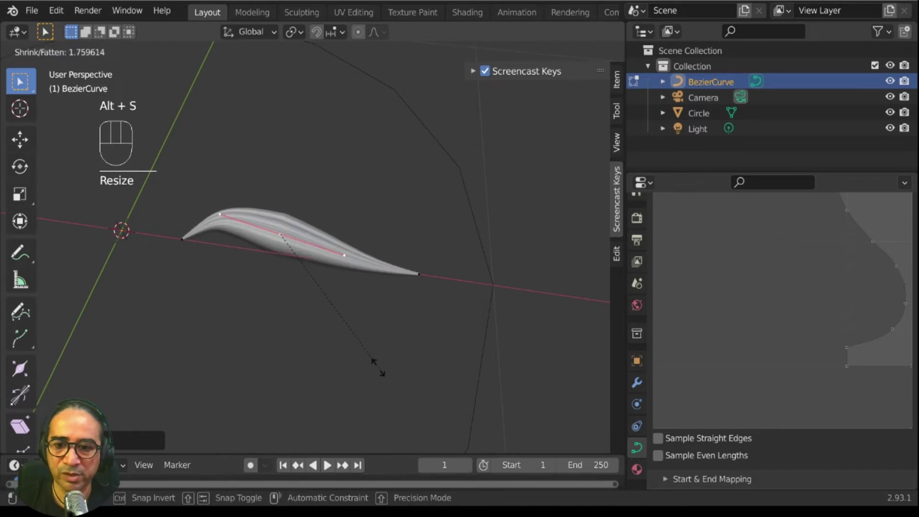
{"action": "left_click", "coordinate": [373, 349]}
{"action": "middle_click_drag", "start_coordinate": [374, 349], "coordinate": [409, 342]}
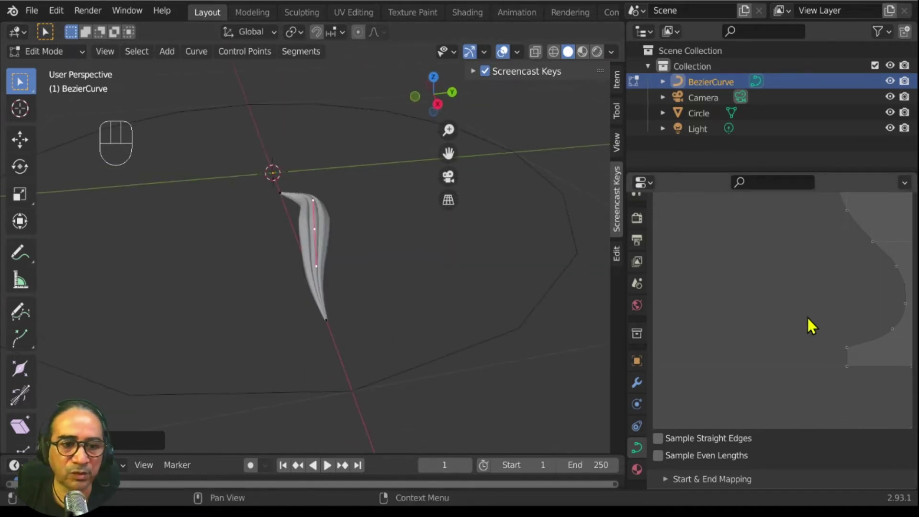
Return to Object Mode and flatten the leaf by scaling it down along the Z axis.
{"action": "scroll", "coordinate": [809, 326], "scroll_direction": "down", "scroll_amount": 3}
{"action": "middle_click_drag", "start_coordinate": [753, 324], "coordinate": [796, 373]}
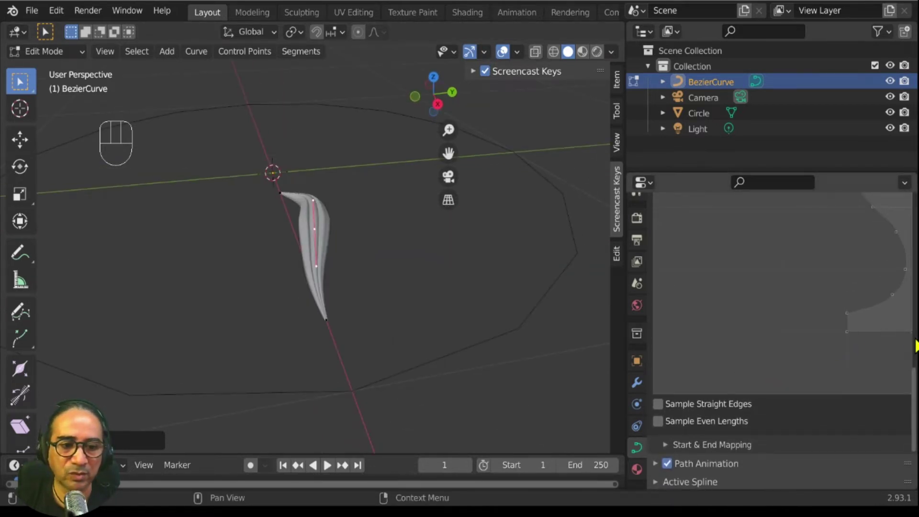
{"action": "middle_click_drag", "start_coordinate": [412, 316], "coordinate": [493, 328]}
{"action": "key", "text": "Tab"}
{"action": "middle_click_drag", "start_coordinate": [208, 307], "coordinate": [522, 343]}
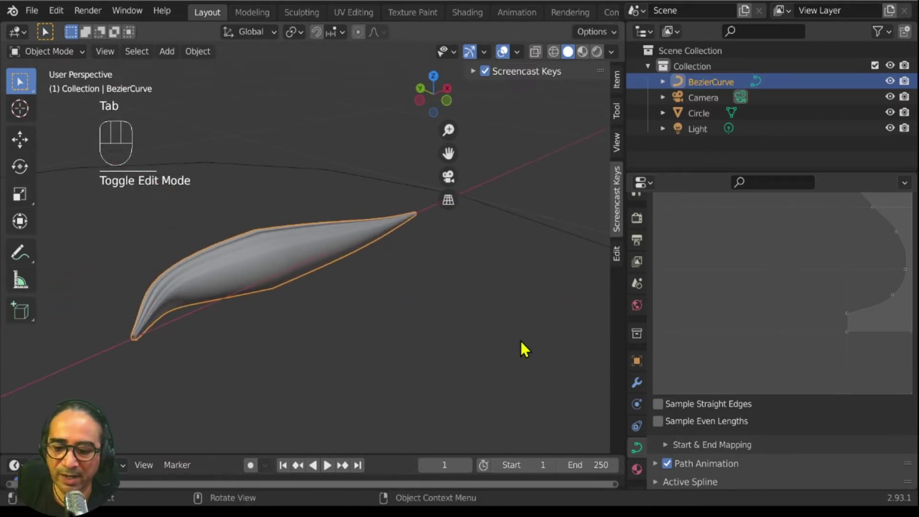
{"action": "key", "text": "s"}
{"action": "key", "text": "z"}
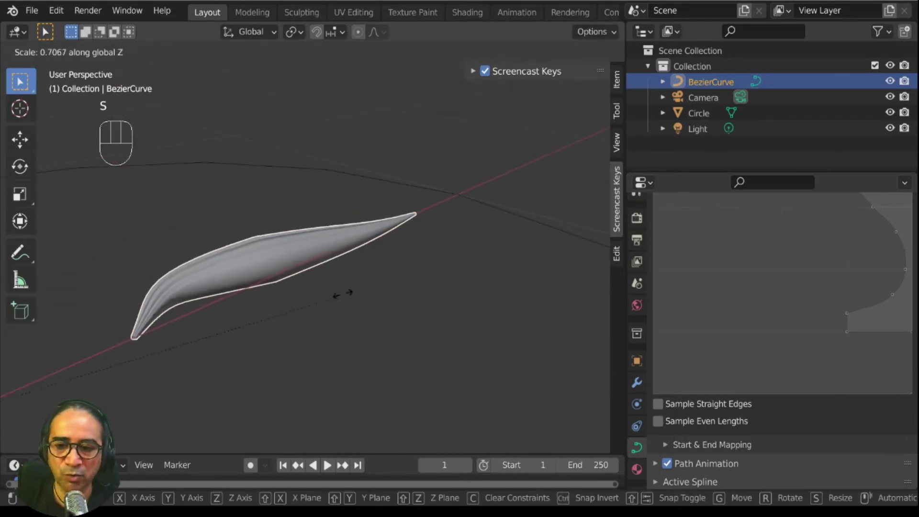
{"action": "left_click", "coordinate": [265, 286]}
Select the two lowest points of the leaf's custom bevel profile and shift them together to about X 0.27.
{"action": "middle_click_drag", "start_coordinate": [336, 295], "coordinate": [361, 400]}
{"action": "middle_click_drag", "start_coordinate": [336, 296], "coordinate": [156, 242]}
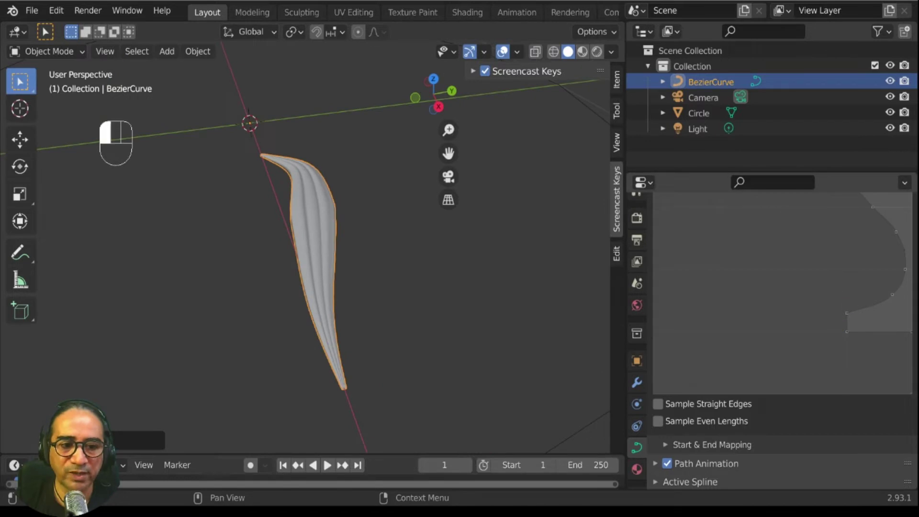
{"action": "left_click", "coordinate": [847, 332], "text": "shift"}
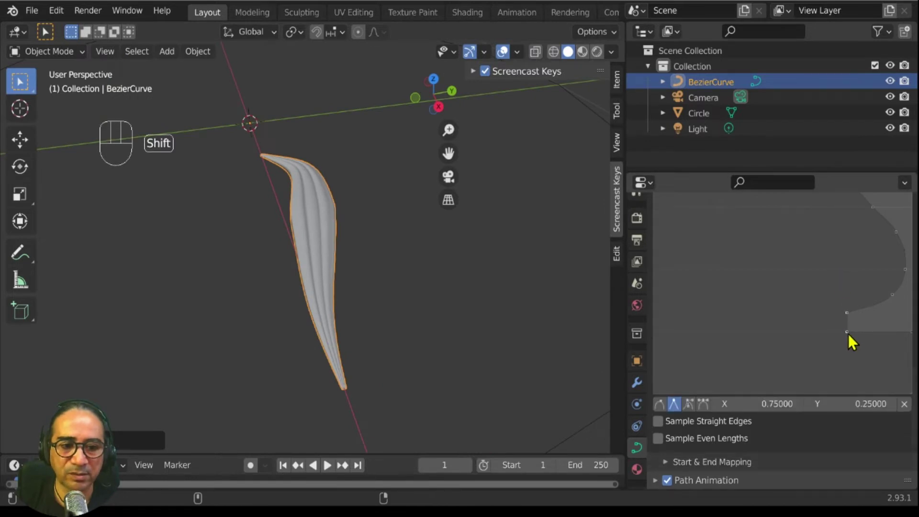
{"action": "left_click_drag", "start_coordinate": [847, 332], "coordinate": [794, 328]}
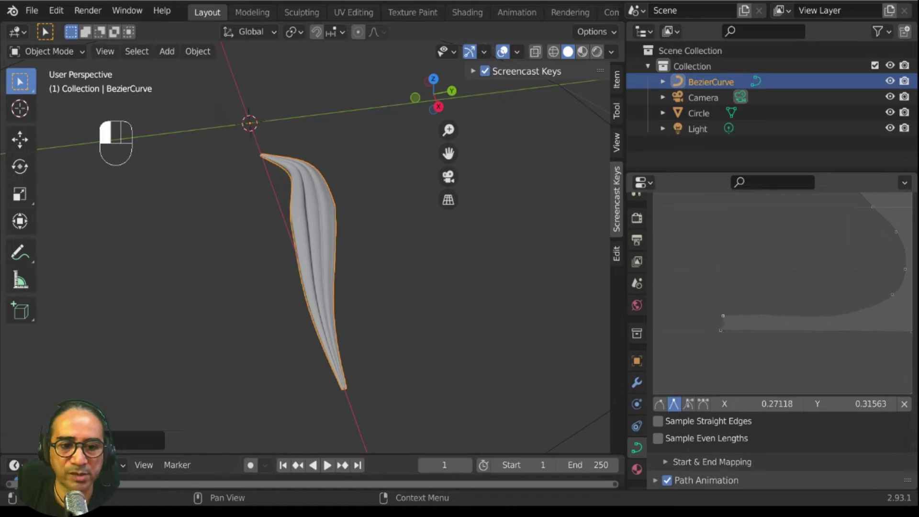
{"action": "middle_click_drag", "start_coordinate": [301, 260], "coordinate": [300, 176]}
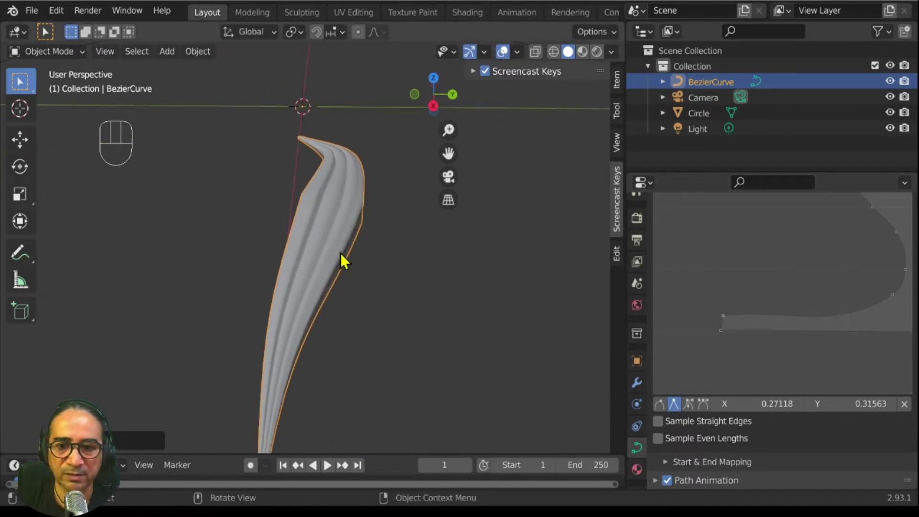
{"action": "middle_click_drag", "start_coordinate": [340, 254], "coordinate": [417, 261]}
Nudge the bevel profile's control point just above the outward bulge slightly toward lower X.
{"action": "scroll", "coordinate": [834, 274], "scroll_direction": "up", "scroll_amount": 5}
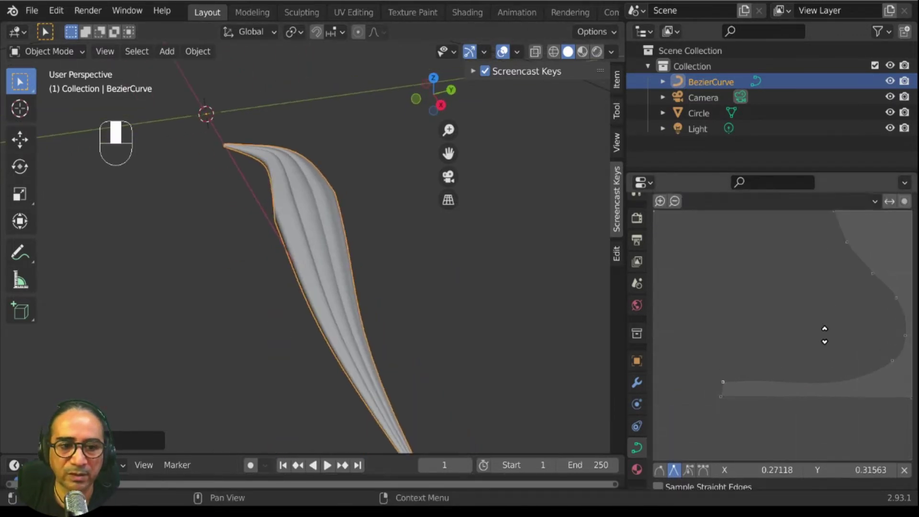
{"action": "left_click_drag", "start_coordinate": [847, 280], "coordinate": [840, 283]}
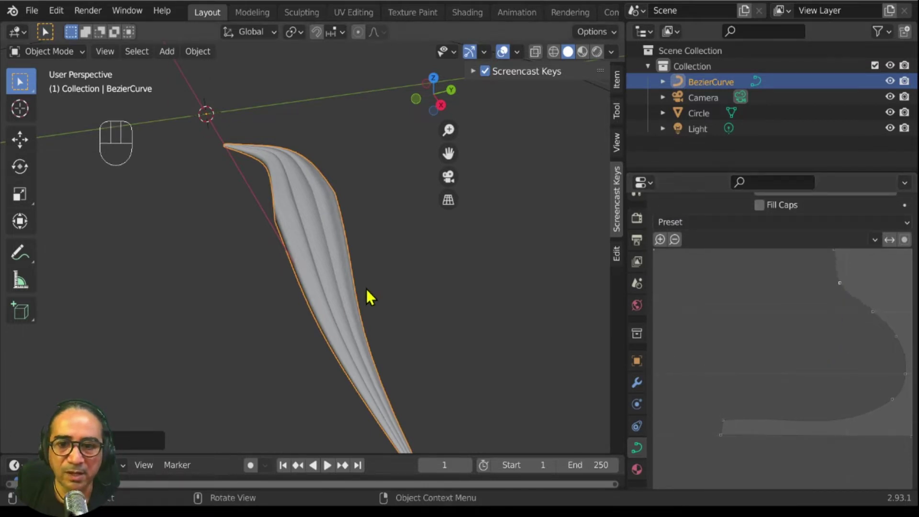
{"action": "middle_click_drag", "start_coordinate": [367, 288], "coordinate": [277, 311]}
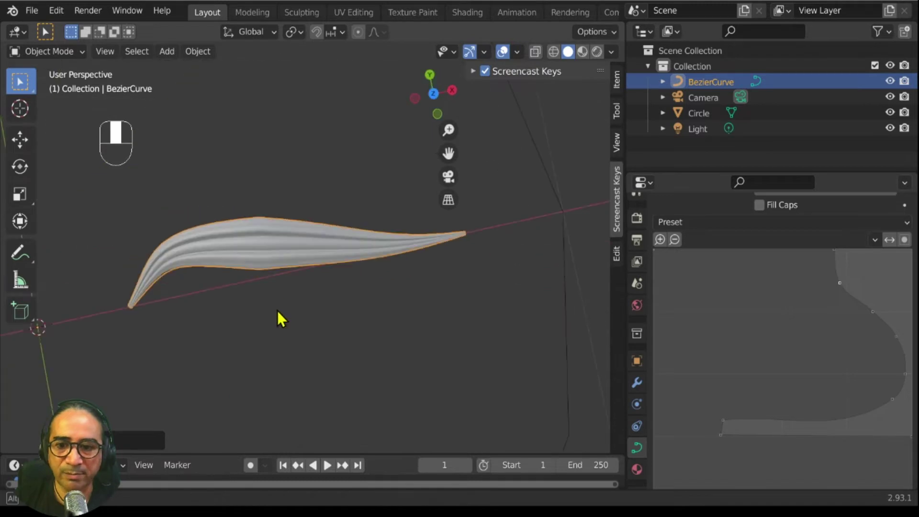
In top view, move the curve's outer end point up and inward and rotate its handles until the leaf tip hooks upward.
{"action": "key", "text": "KP_7"}
{"action": "key", "text": "Tab"}
{"action": "scroll", "coordinate": [345, 310], "scroll_direction": "down", "scroll_amount": 2}
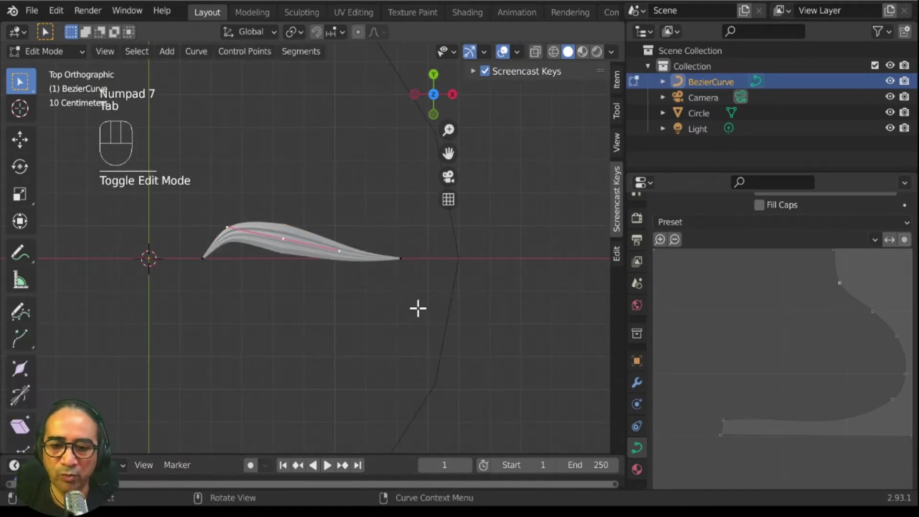
{"action": "left_click", "coordinate": [399, 258]}
{"action": "key", "text": "r"}
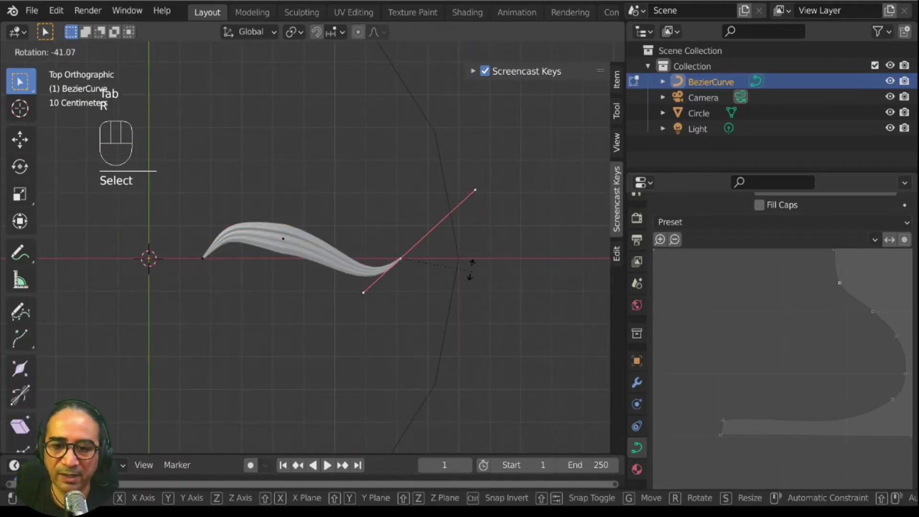
{"action": "left_click", "coordinate": [448, 226]}
{"action": "key", "text": "g"}
{"action": "left_click", "coordinate": [441, 229]}
{"action": "key", "text": "r"}
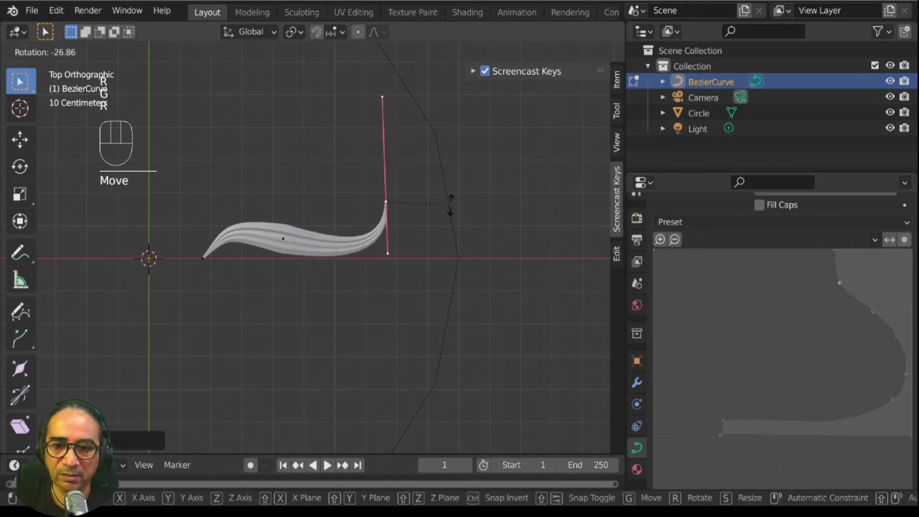
{"action": "left_click", "coordinate": [220, 292]}
Move the leaf curve's inner end point to the world origin, lengthen the middle point's handles, and return to Object Mode.
{"action": "left_click", "coordinate": [201, 259]}
{"action": "key", "text": "g"}
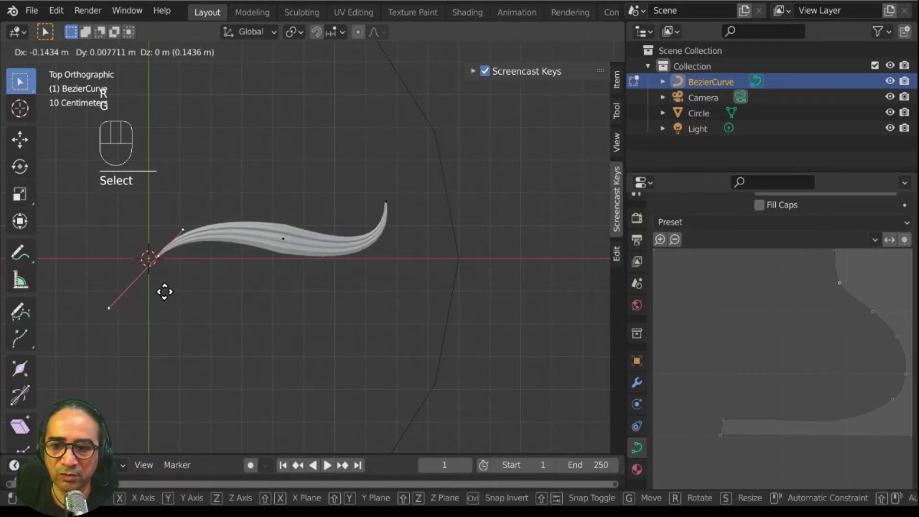
{"action": "left_click", "coordinate": [158, 292]}
{"action": "left_click", "coordinate": [283, 238]}
{"action": "key", "text": "s"}
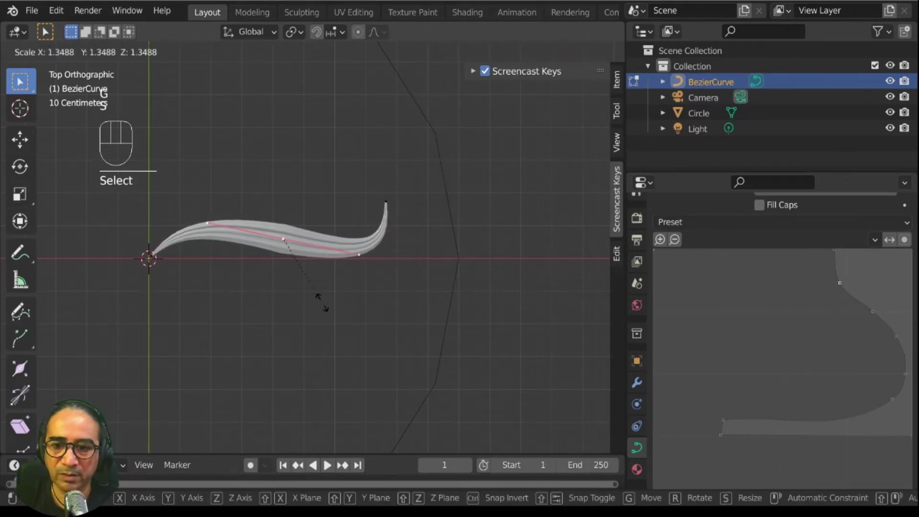
{"action": "left_click", "coordinate": [310, 298]}
{"action": "key", "text": "Tab"}
{"action": "scroll", "coordinate": [314, 304], "scroll_direction": "down", "scroll_amount": 2}
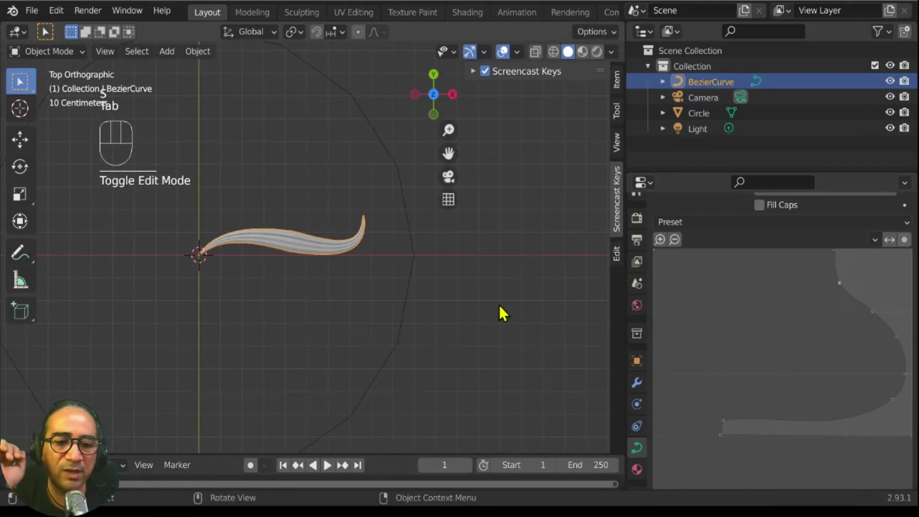
Enlarge the properties editor, add an Array modifier to the leaf curve and set its count to 12.
{"action": "left_click", "coordinate": [637, 383]}
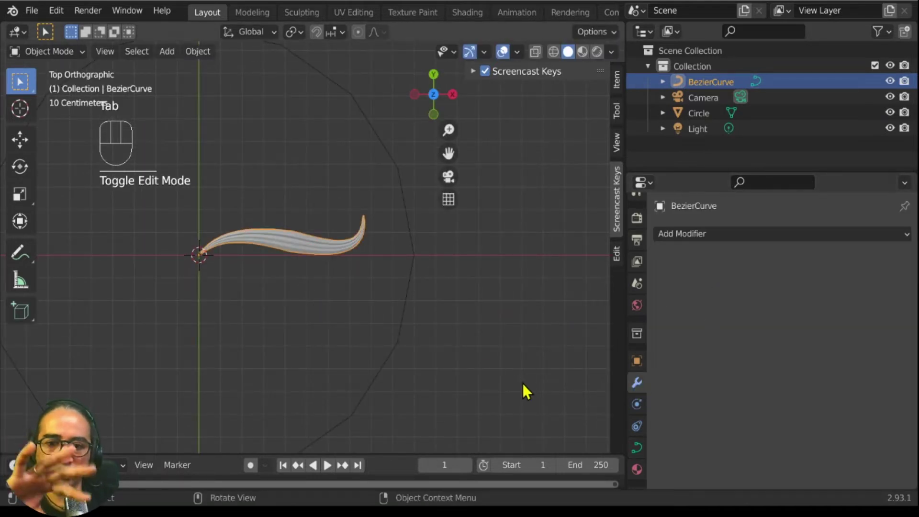
{"action": "left_click", "coordinate": [737, 233]}
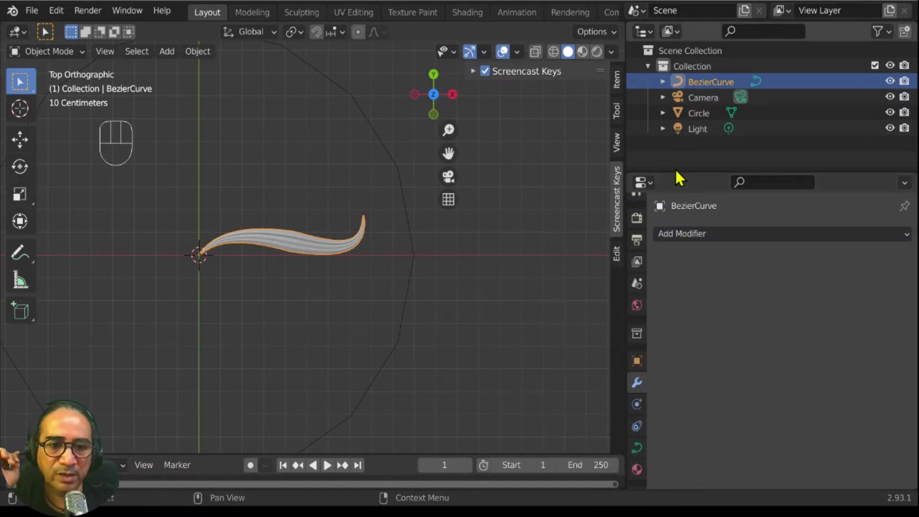
{"action": "left_click_drag", "start_coordinate": [682, 173], "coordinate": [681, 102]}
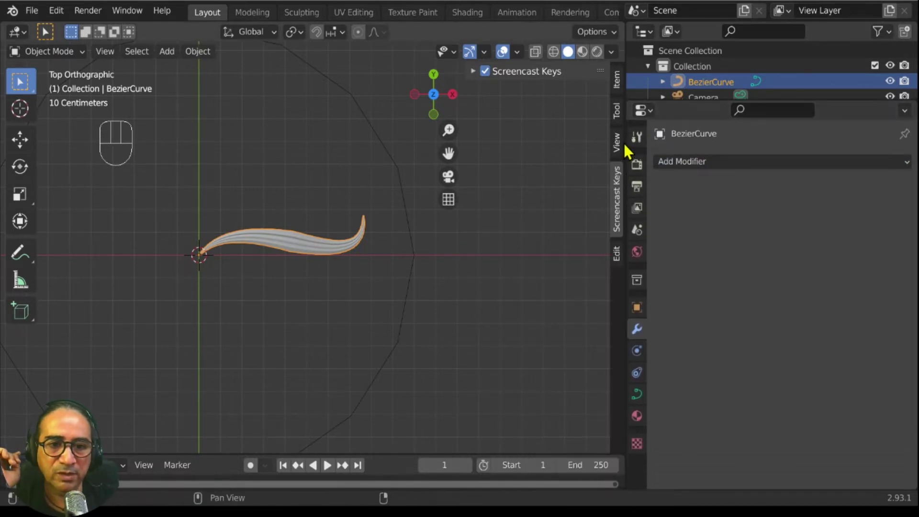
{"action": "left_click_drag", "start_coordinate": [622, 140], "coordinate": [522, 138]}
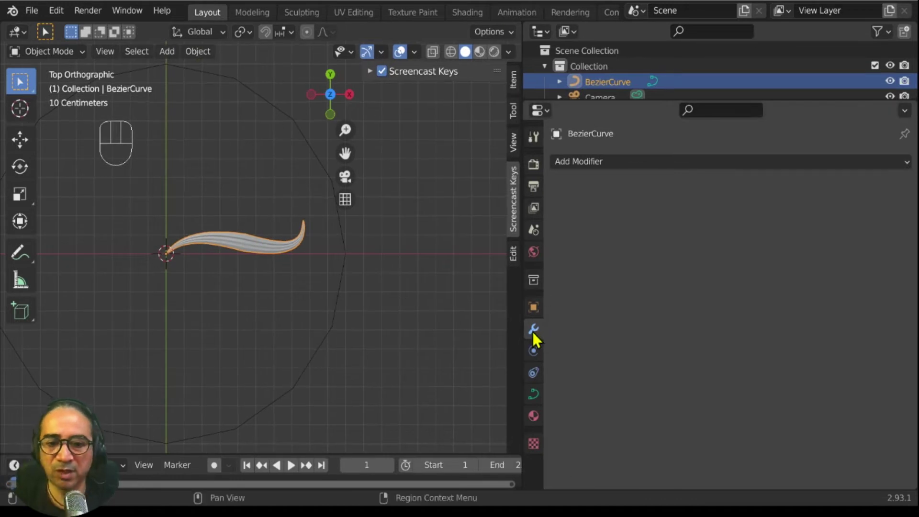
{"action": "middle_click_drag", "start_coordinate": [587, 333], "coordinate": [722, 460], "text": "ctrl"}
{"action": "left_click", "coordinate": [627, 177]}
{"action": "left_click", "coordinate": [545, 246]}
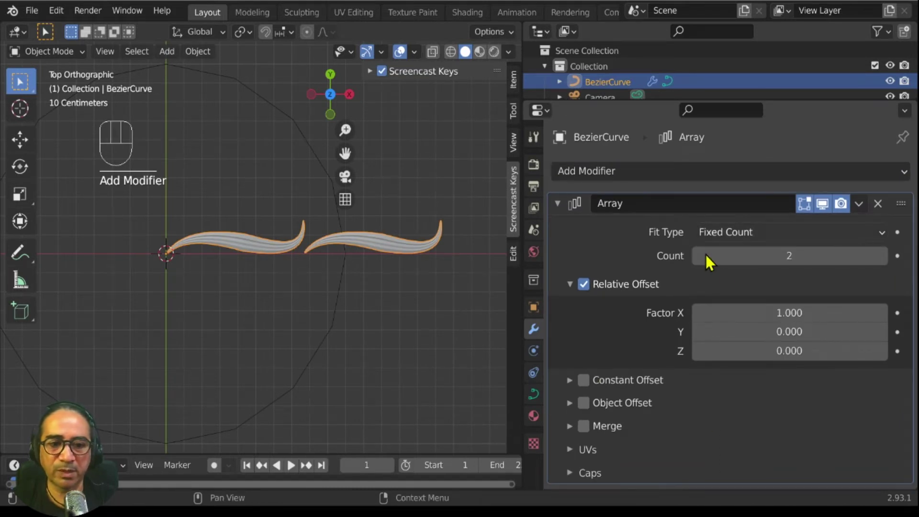
{"action": "left_click", "coordinate": [758, 263]}
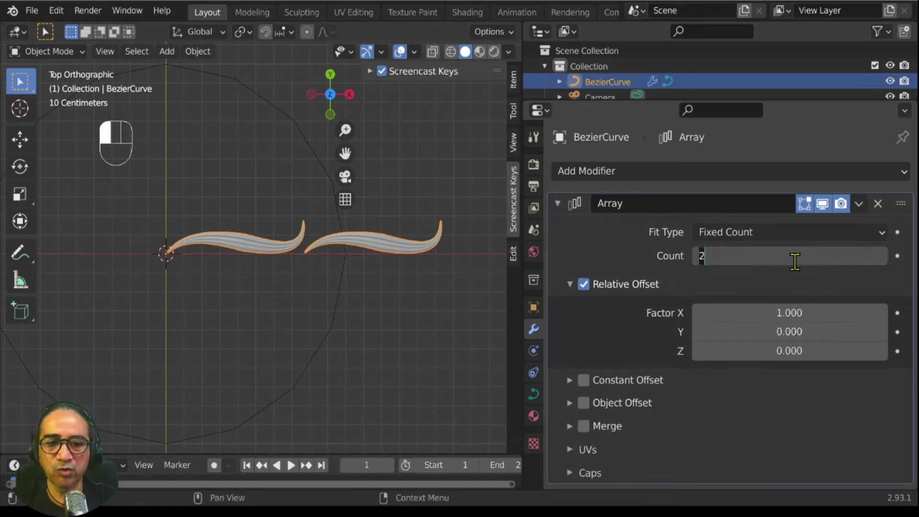
{"action": "key", "text": "Return"}
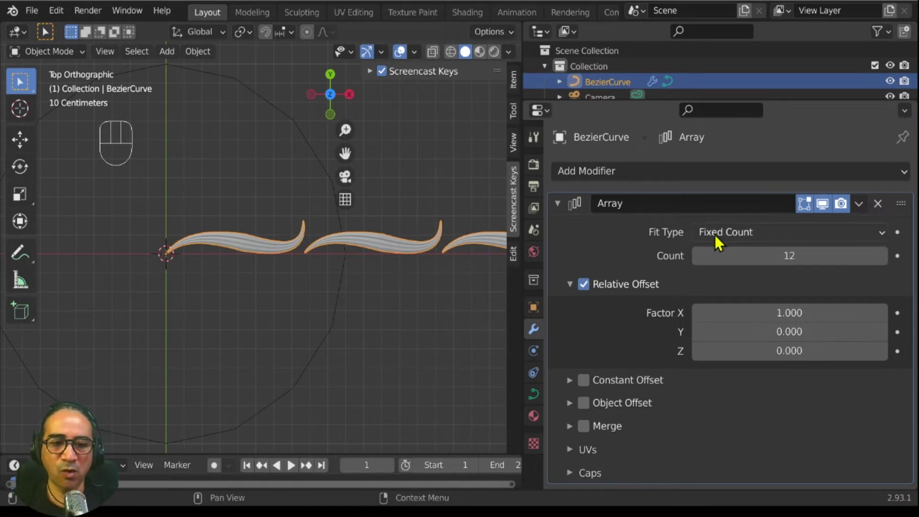
Turn off the array's Relative Offset and enable Object Offset with Circle as the offset object.
{"action": "left_click", "coordinate": [584, 284]}
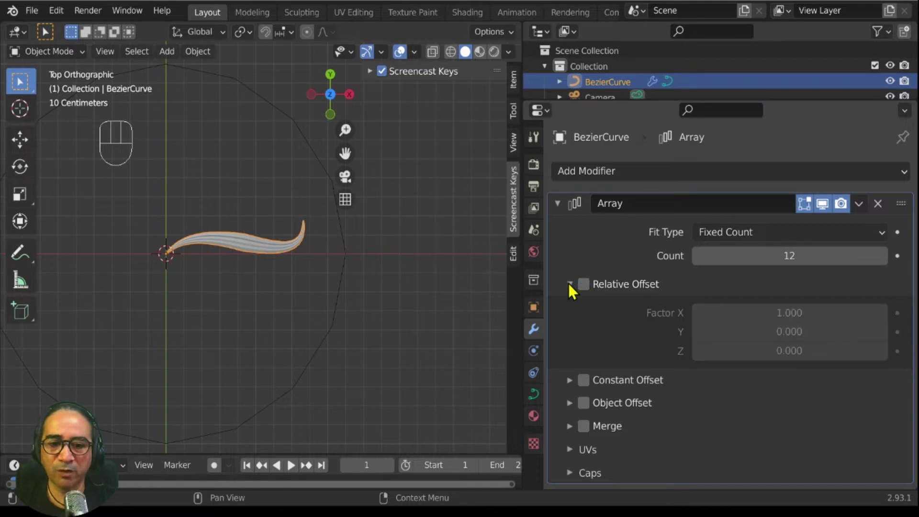
{"action": "left_click", "coordinate": [569, 284]}
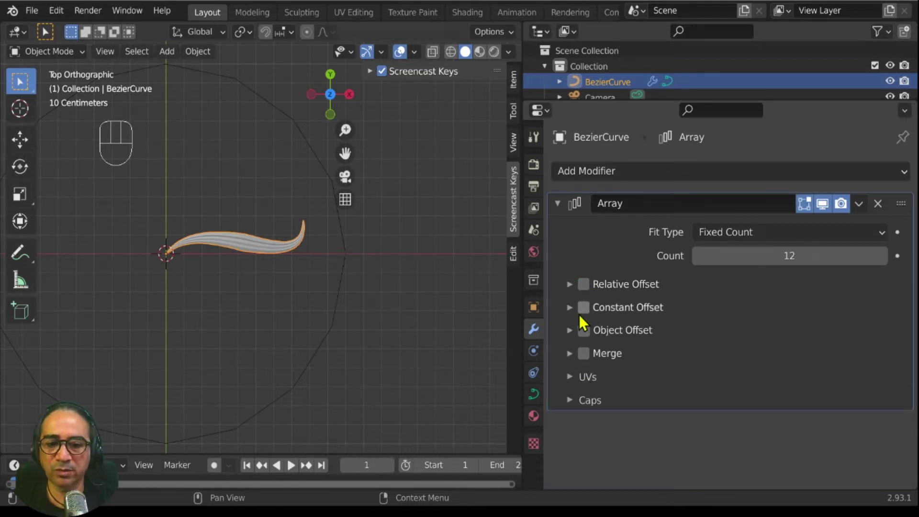
{"action": "left_click", "coordinate": [570, 331]}
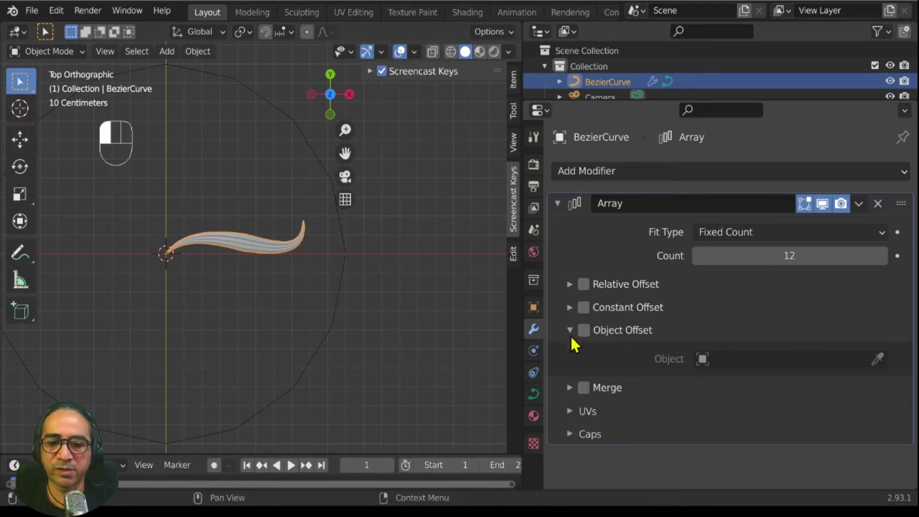
{"action": "left_click", "coordinate": [584, 331]}
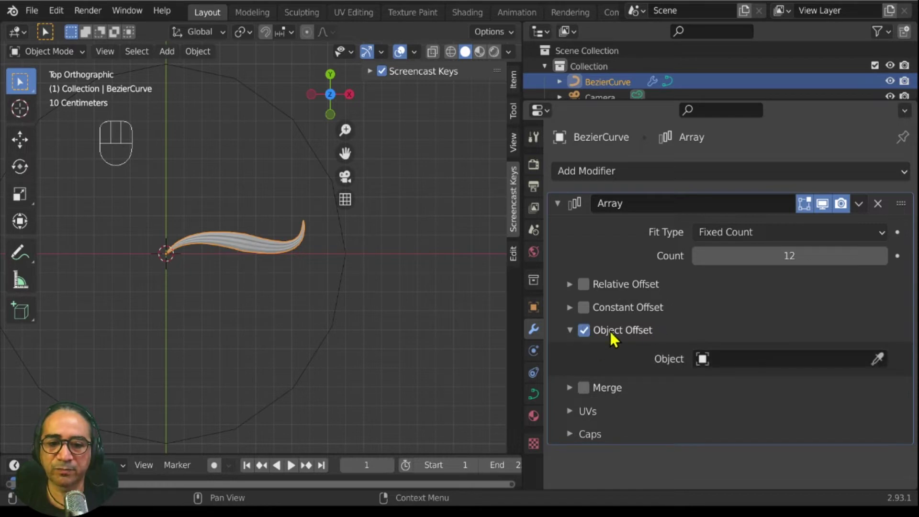
{"action": "left_click", "coordinate": [878, 360]}
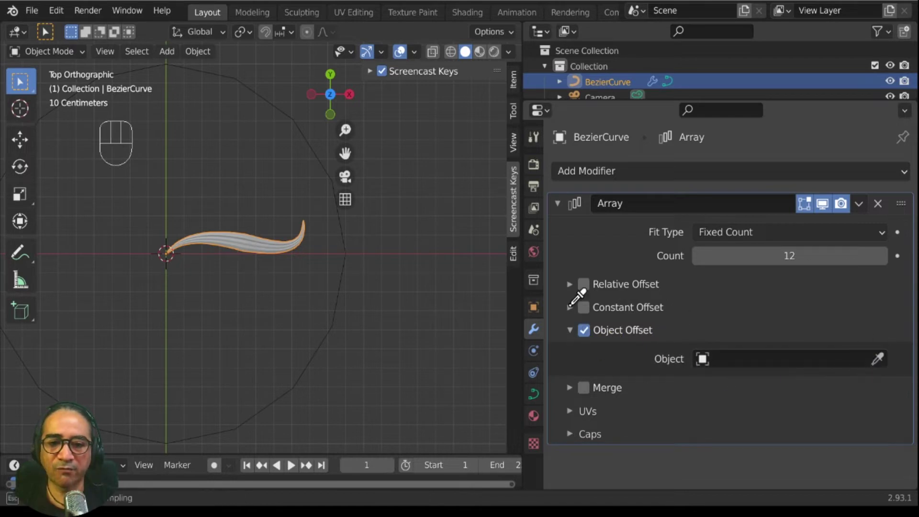
{"action": "left_click", "coordinate": [337, 294]}
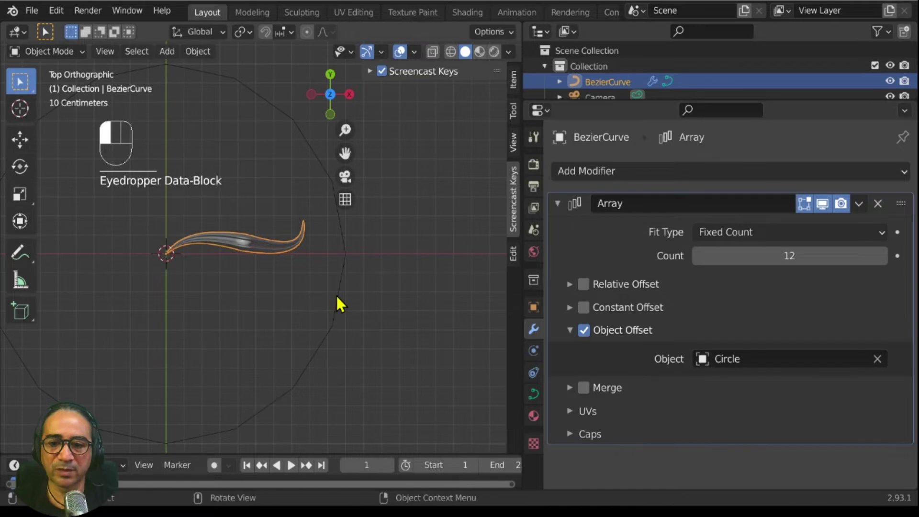
Try to fan the arrayed leaves around the origin by rotating the circle -30 degrees in top view.
{"action": "left_click", "coordinate": [337, 296]}
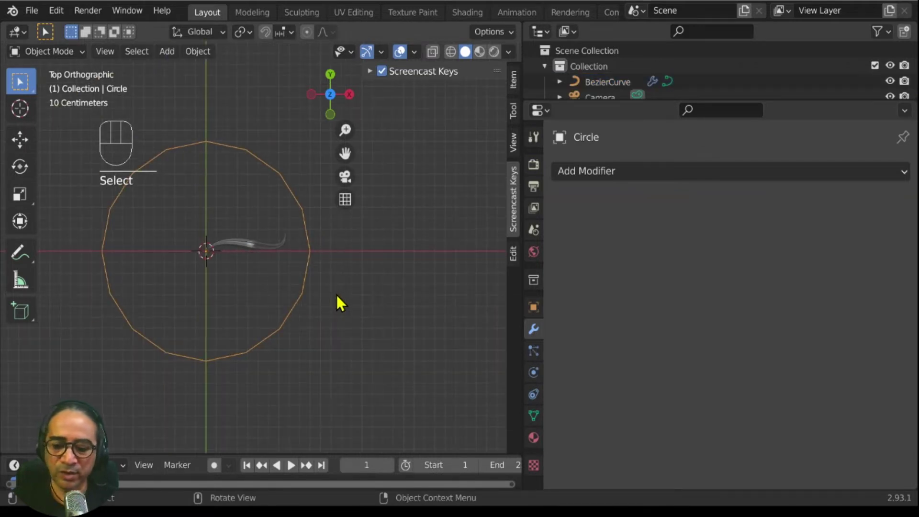
{"action": "key", "text": "r"}
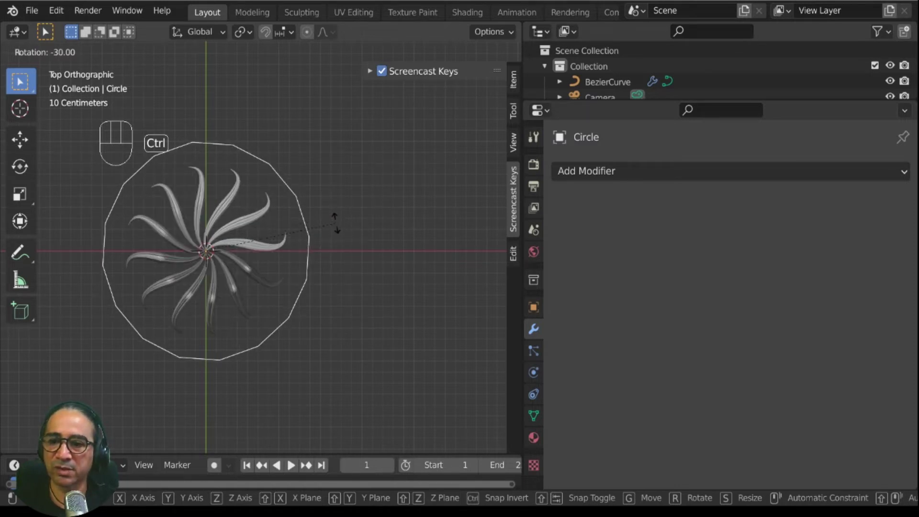
{"action": "left_click", "coordinate": [336, 227]}
{"action": "middle_click_drag", "start_coordinate": [294, 419], "coordinate": [308, 360]}
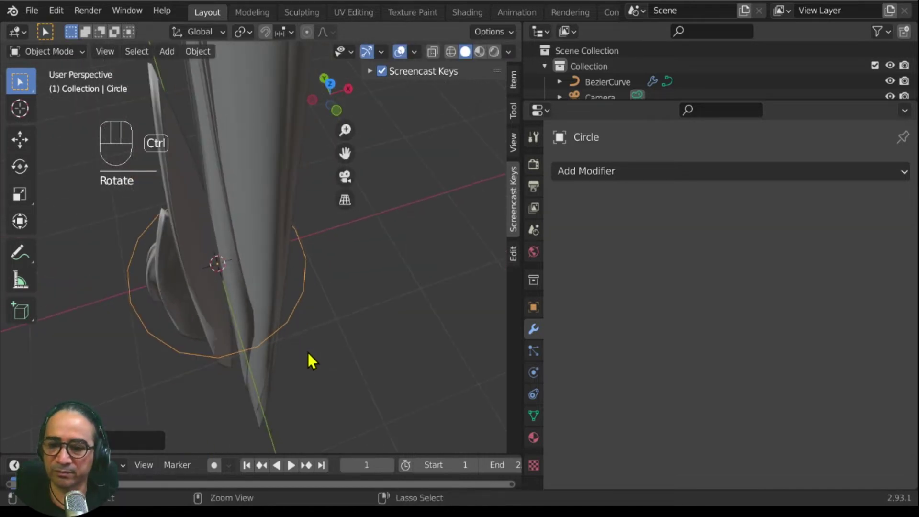
{"action": "key", "text": "ctrl+z"}
Select the leaf curve and clear its object scale.
{"action": "middle_click_drag", "start_coordinate": [266, 381], "coordinate": [266, 242]}
{"action": "left_click", "coordinate": [266, 243]}
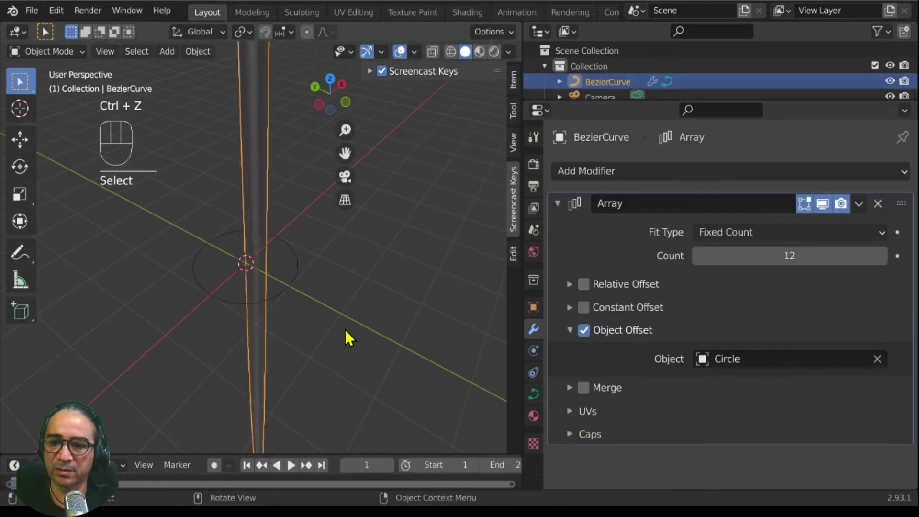
{"action": "middle_click_drag", "start_coordinate": [344, 335], "coordinate": [309, 333]}
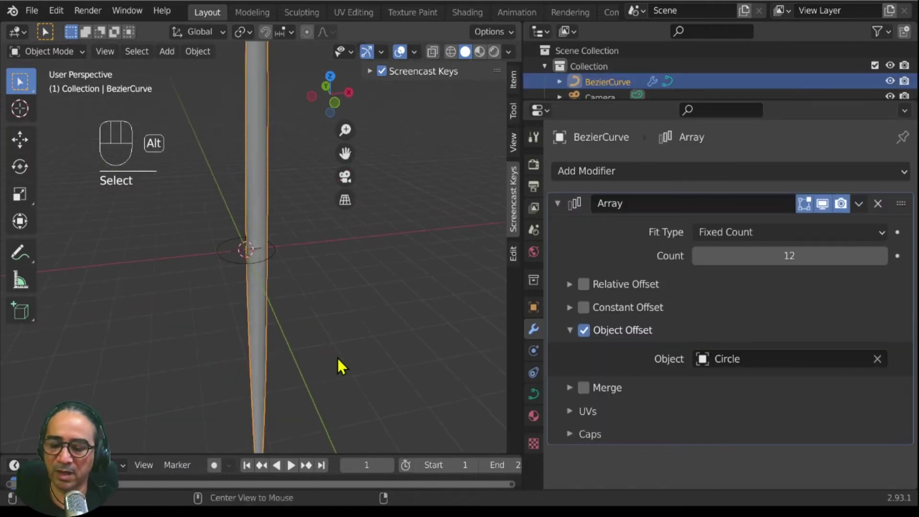
{"action": "key", "text": "alt+s"}
{"action": "middle_click_drag", "start_coordinate": [317, 320], "coordinate": [281, 275]}
{"action": "left_click", "coordinate": [280, 275]}
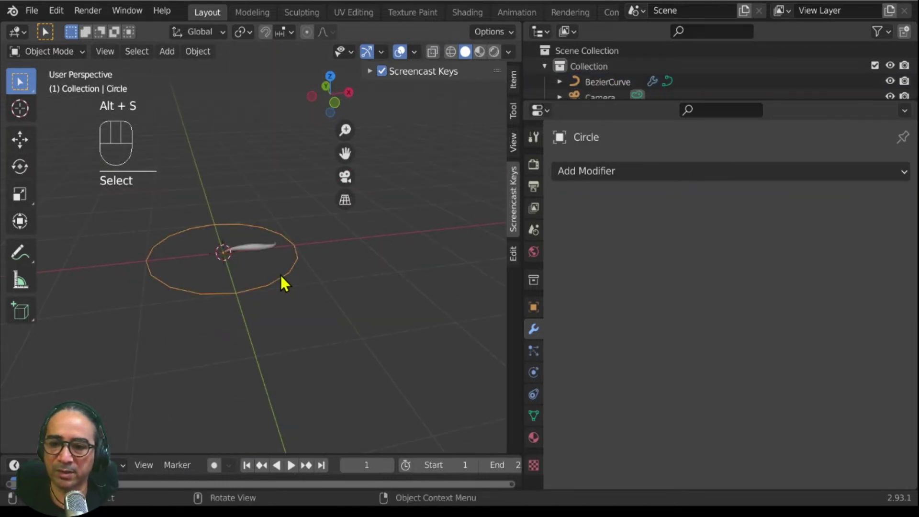
{"action": "key", "text": "KP_7"}
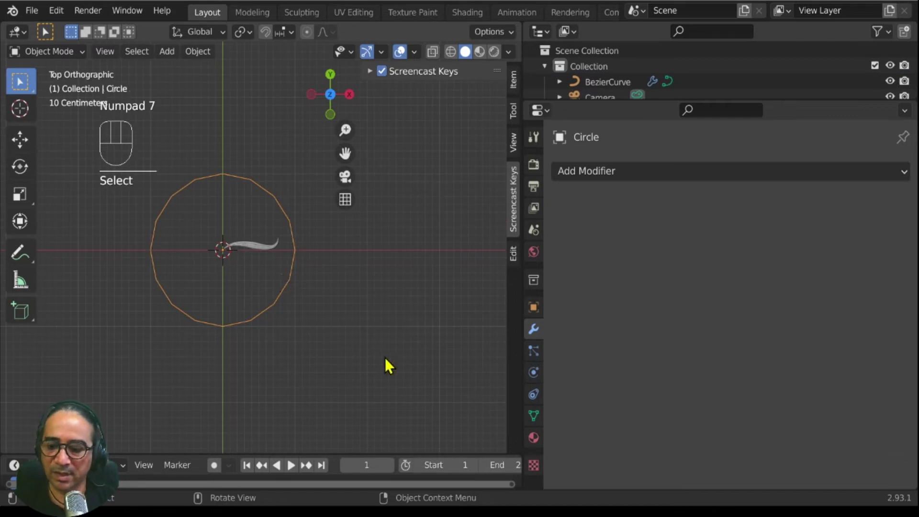
{"action": "middle_click_drag", "start_coordinate": [363, 369], "coordinate": [349, 295]}
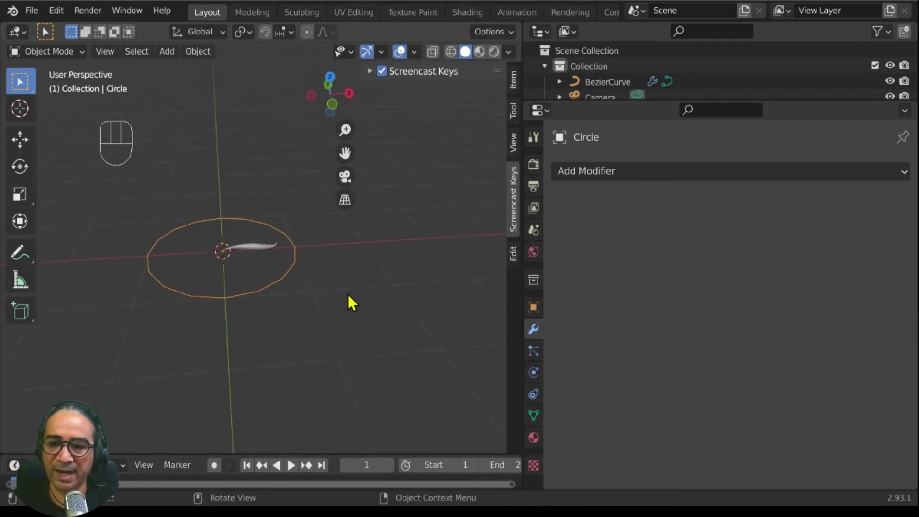
{"action": "left_click", "coordinate": [247, 244]}
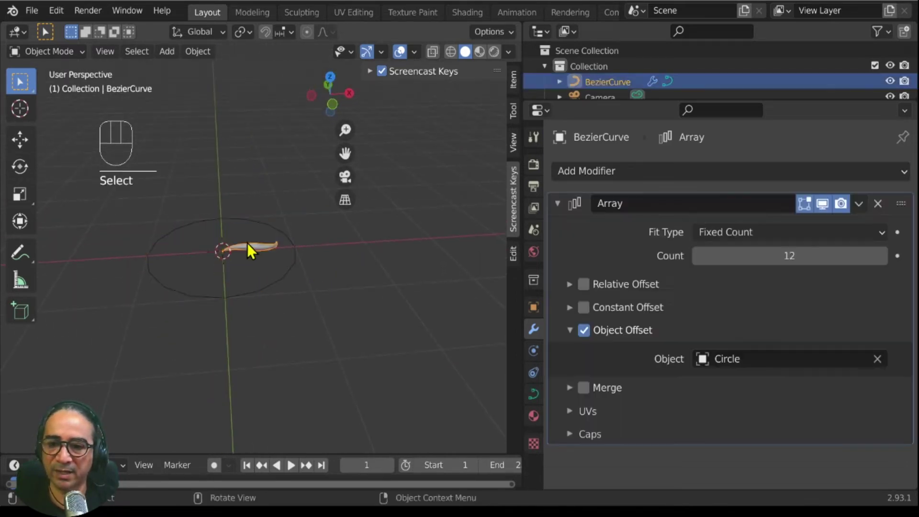
Rotate the circle with angle snapping in top view so the 12 leaves fan evenly around the origin, and select the leaf curve.
{"action": "left_click", "coordinate": [276, 285]}
{"action": "key", "text": "KP_7"}
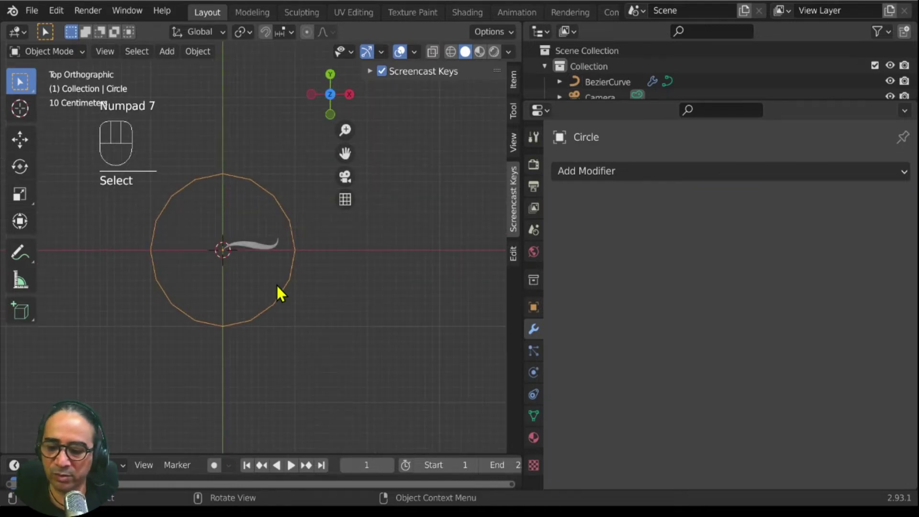
{"action": "key", "text": "s"}
{"action": "right_click", "coordinate": [284, 287]}
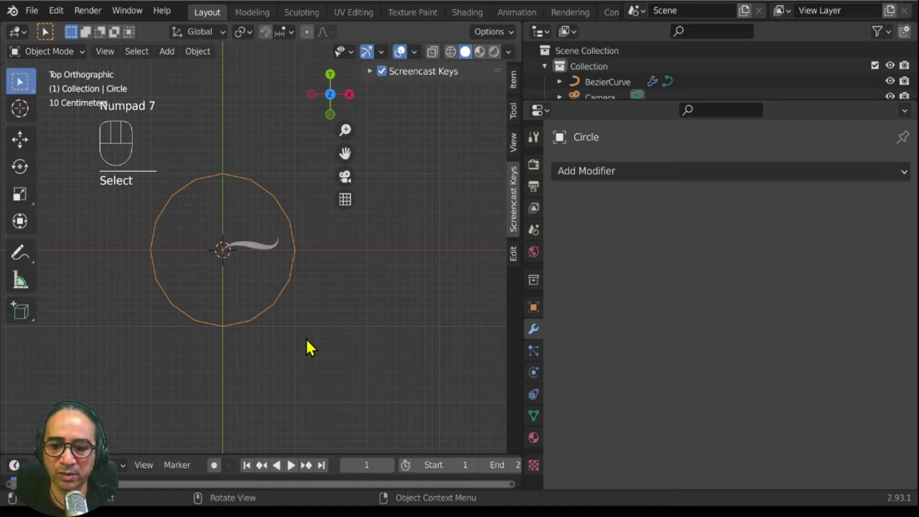
{"action": "key", "text": "r"}
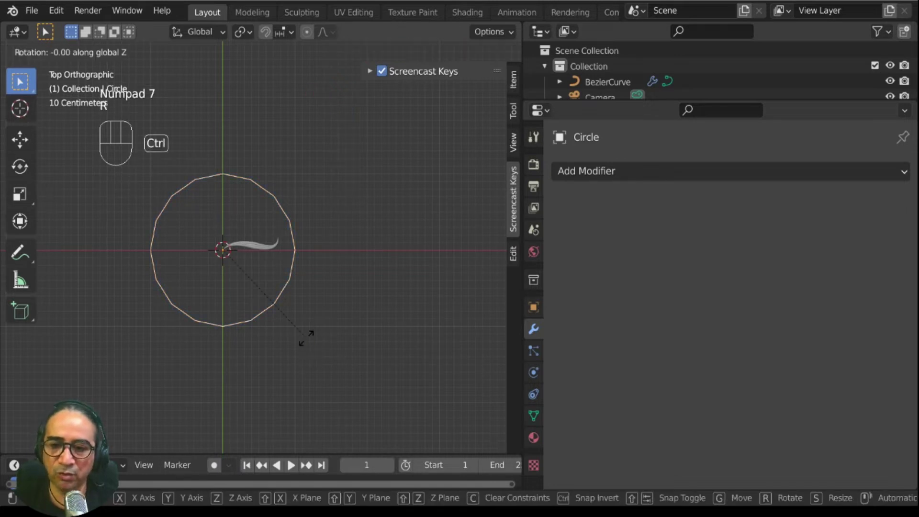
{"action": "left_click", "coordinate": [337, 285]}
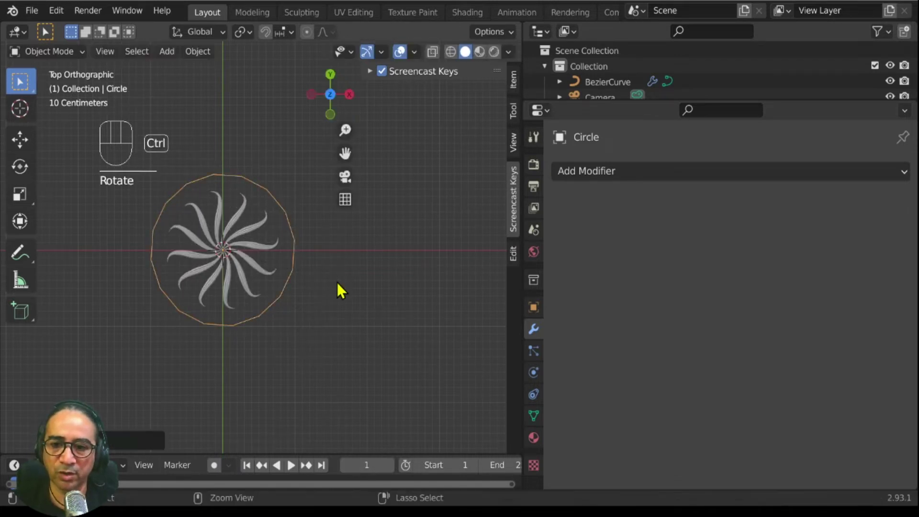
{"action": "middle_click", "coordinate": [243, 379]}
{"action": "middle_click_drag", "start_coordinate": [243, 375], "coordinate": [237, 277]}
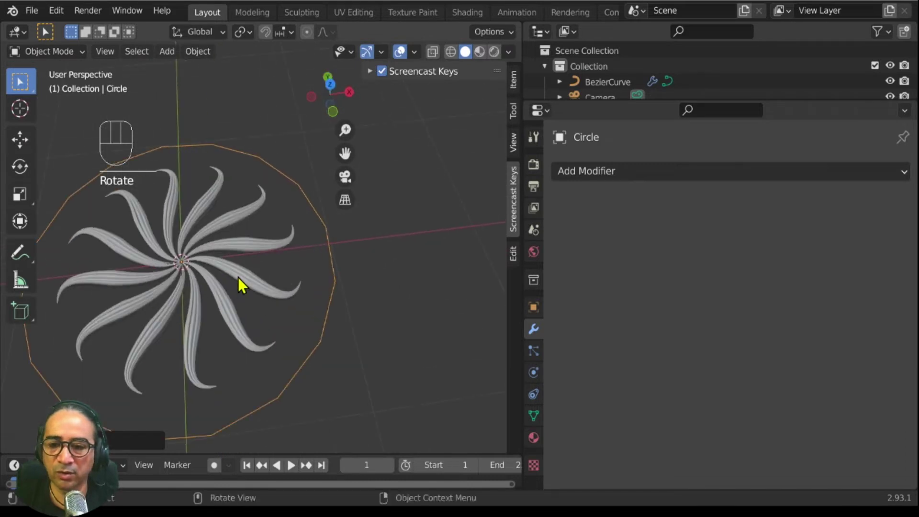
{"action": "left_click", "coordinate": [262, 347]}
{"action": "middle_click_drag", "start_coordinate": [262, 346], "coordinate": [333, 280]}
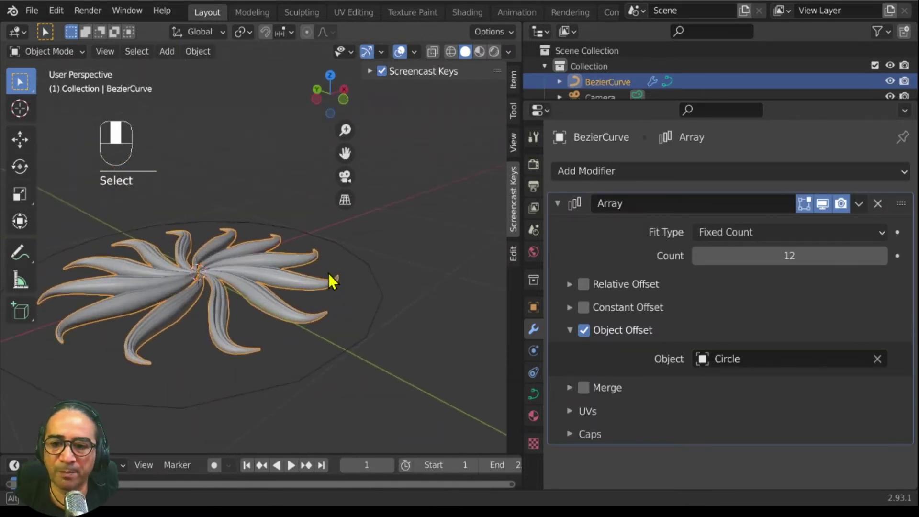
Try to scale the arrayed leaf curve in Object Mode, both along Z and uniformly.
{"action": "key", "text": "s"}
{"action": "key", "text": "z"}
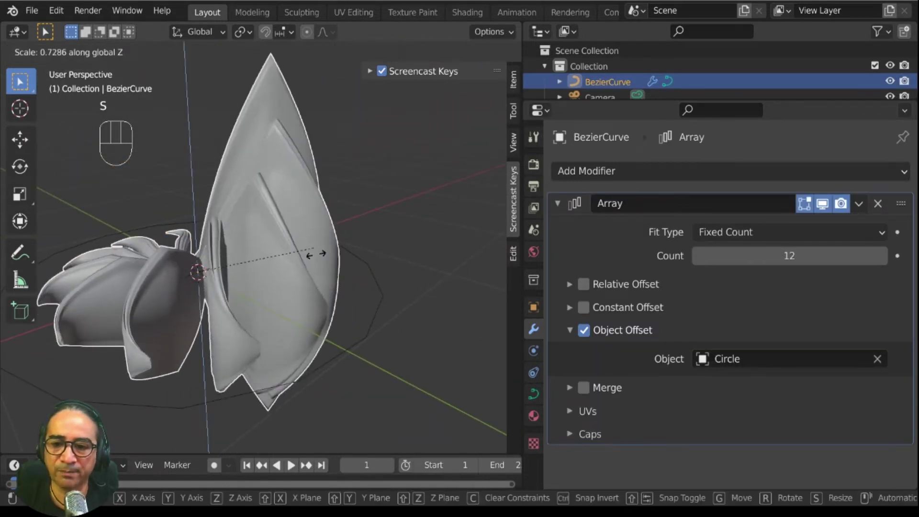
{"action": "key", "text": "Escape"}
{"action": "middle_click_drag", "start_coordinate": [312, 260], "coordinate": [340, 268]}
{"action": "key", "text": "s"}
{"action": "left_click", "coordinate": [311, 283]}
{"action": "middle_click_drag", "start_coordinate": [365, 351], "coordinate": [294, 262]}
{"action": "key", "text": "s"}
{"action": "key", "text": "z"}
{"action": "left_click", "coordinate": [390, 349]}
In top view, enter Edit Mode on the leaf curve and duplicate its whole spline, placing the copy slightly outward and below the original.
{"action": "key", "text": "KP_7"}
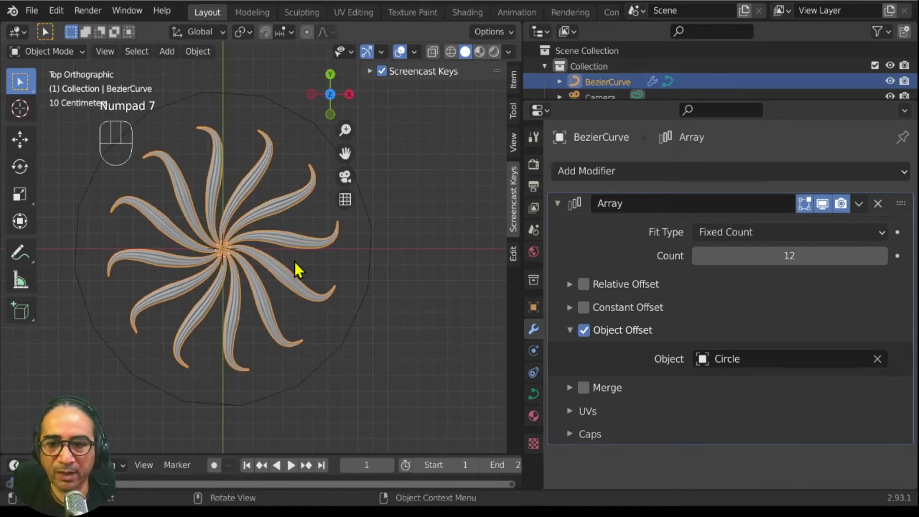
{"action": "scroll", "coordinate": [295, 261], "scroll_direction": "down", "scroll_amount": 2}
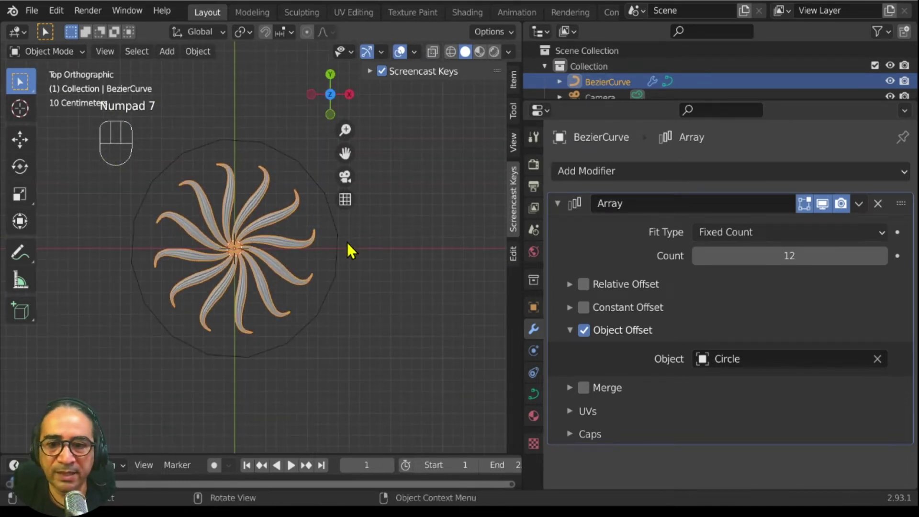
{"action": "key", "text": "Tab"}
{"action": "key", "text": "Tab"}
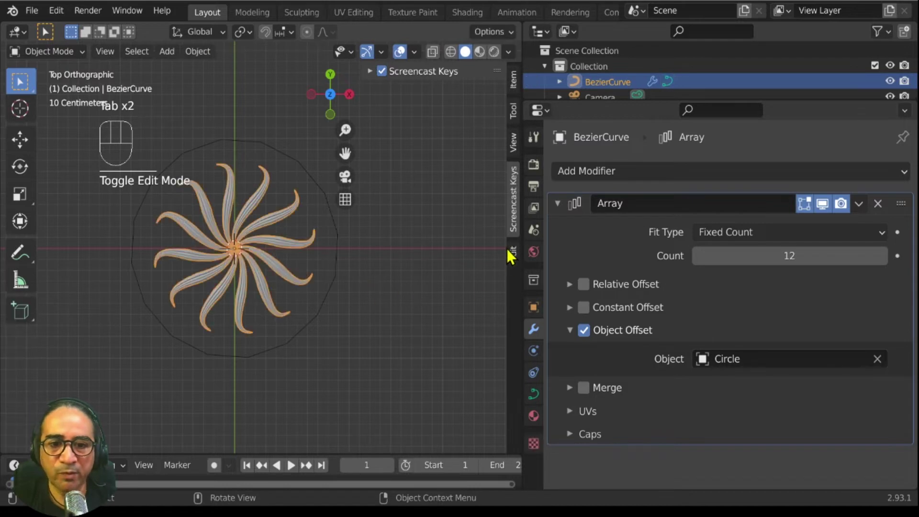
{"action": "left_click", "coordinate": [558, 203]}
{"action": "scroll", "coordinate": [312, 280], "scroll_direction": "up", "scroll_amount": 3}
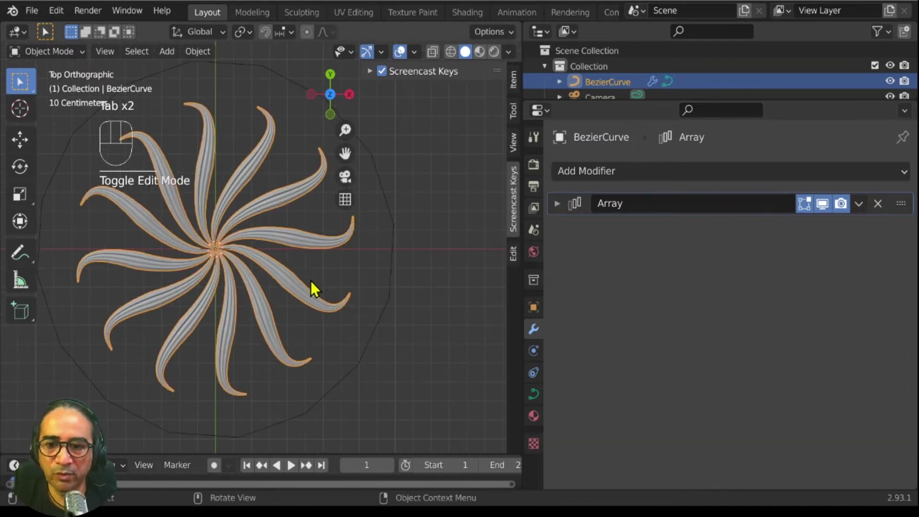
{"action": "key", "text": "Tab"}
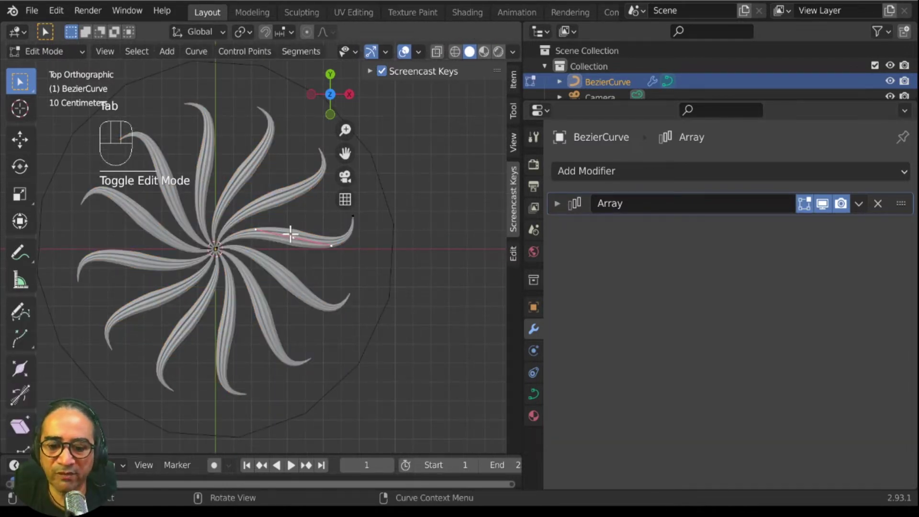
{"action": "key", "text": "l"}
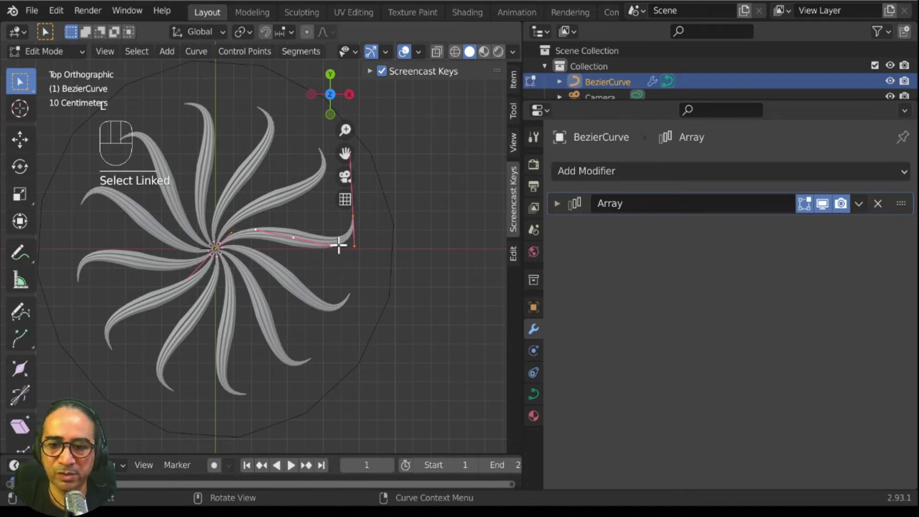
{"action": "key", "text": "shift+d"}
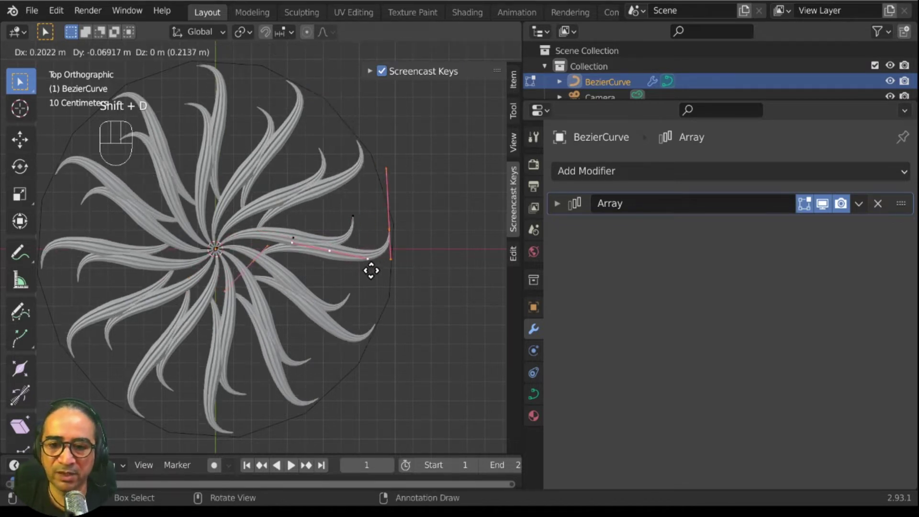
{"action": "left_click", "coordinate": [374, 273]}
Scale the duplicated spline to less than half size, rotate it about -36 degrees and place it between the leaf tips near the circle's rim.
{"action": "key", "text": "s"}
{"action": "left_click", "coordinate": [377, 286]}
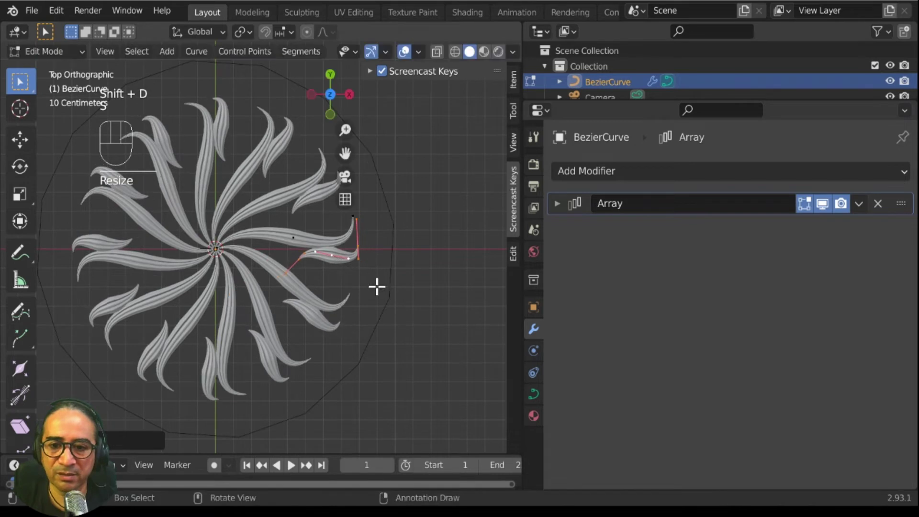
{"action": "key", "text": "g"}
{"action": "left_click", "coordinate": [409, 294]}
{"action": "key", "text": "r"}
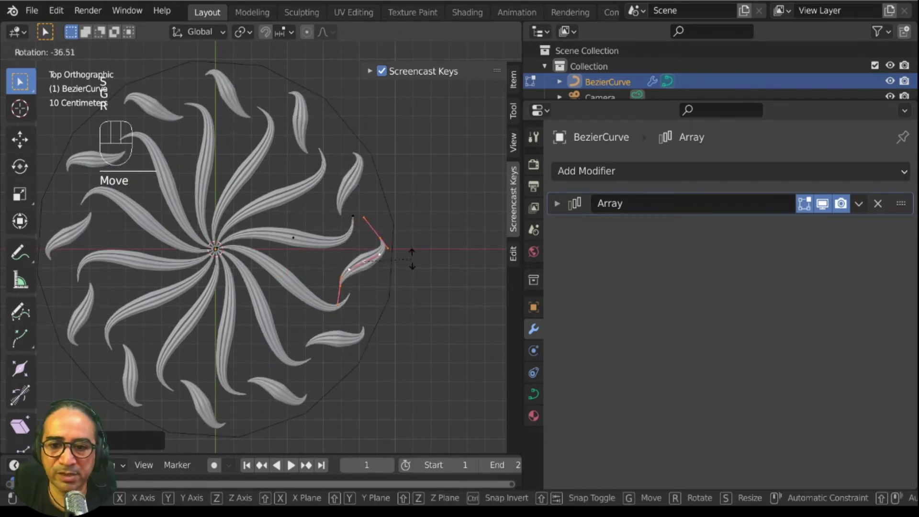
{"action": "left_click", "coordinate": [411, 259]}
{"action": "key", "text": "g"}
{"action": "left_click", "coordinate": [407, 255]}
Extend the small leaf's outer end point along the rim and rotate it so the leaf follows the circle.
{"action": "left_click", "coordinate": [379, 236]}
{"action": "key", "text": "g"}
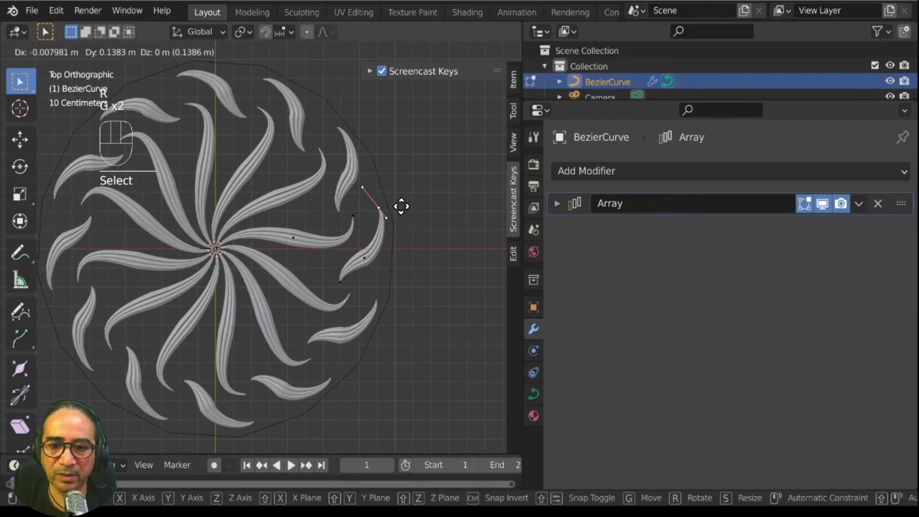
{"action": "left_click", "coordinate": [395, 180]}
{"action": "key", "text": "r"}
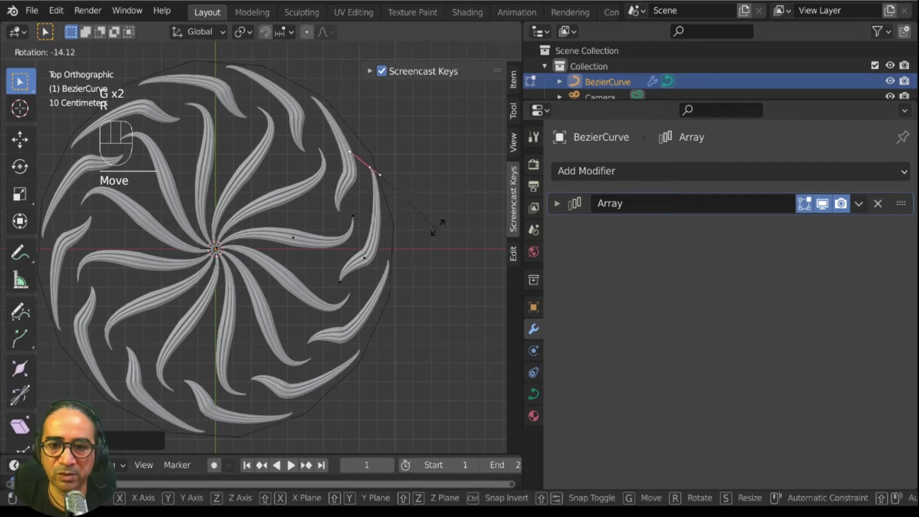
{"action": "left_click", "coordinate": [436, 224]}
{"action": "key", "text": "g"}
{"action": "left_click", "coordinate": [426, 208]}
Rotate the small leaf's middle control point, lengthen its handles and move it outward to smooth the bend.
{"action": "left_click", "coordinate": [371, 257]}
{"action": "key", "text": "g"}
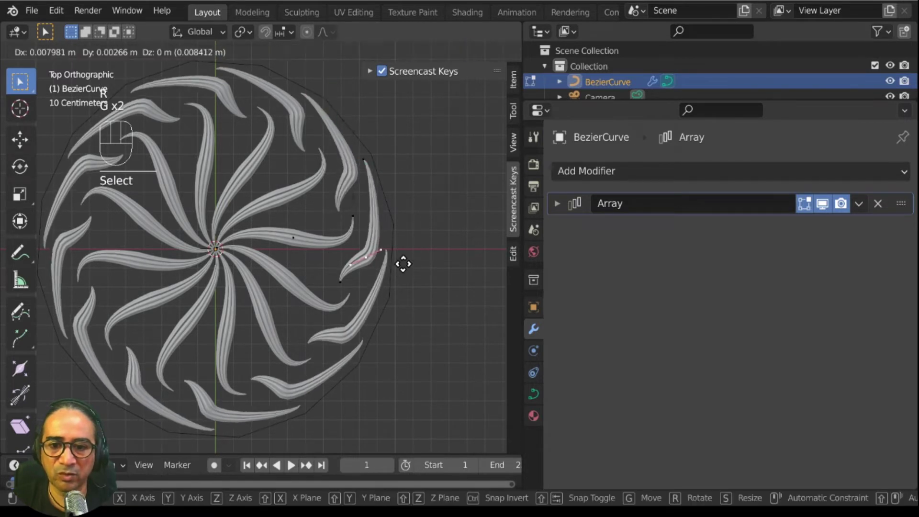
{"action": "key", "text": "r"}
{"action": "left_click", "coordinate": [418, 217]}
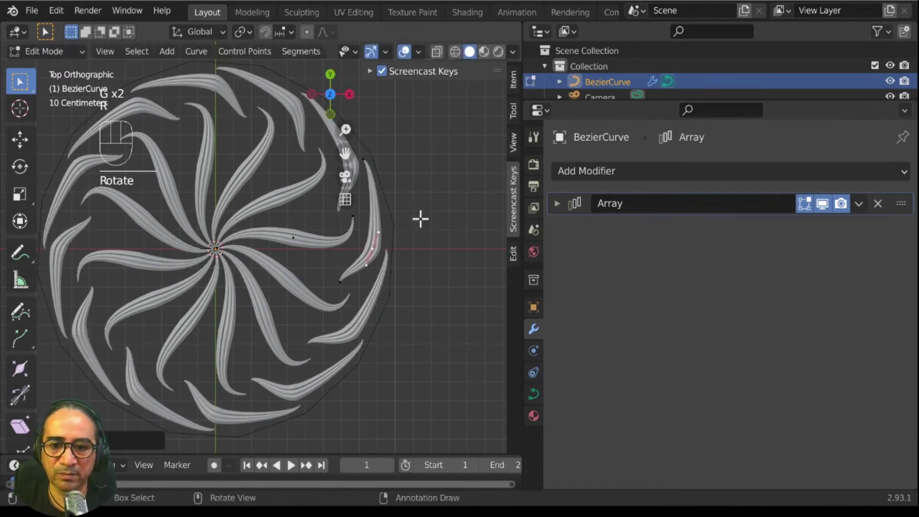
{"action": "key", "text": "s"}
{"action": "left_click", "coordinate": [421, 276]}
{"action": "key", "text": "g"}
{"action": "left_click", "coordinate": [426, 278]}
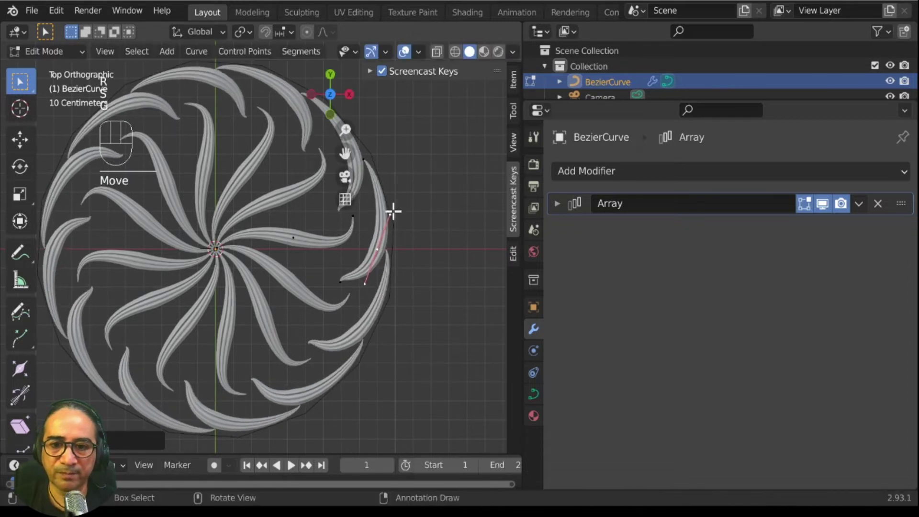
Fine-tune the position of the small leaf's middle control point so its curve sits just inside the circle's rim.
{"action": "key", "text": "g"}
{"action": "left_click", "coordinate": [384, 232]}
{"action": "left_click", "coordinate": [390, 263]}
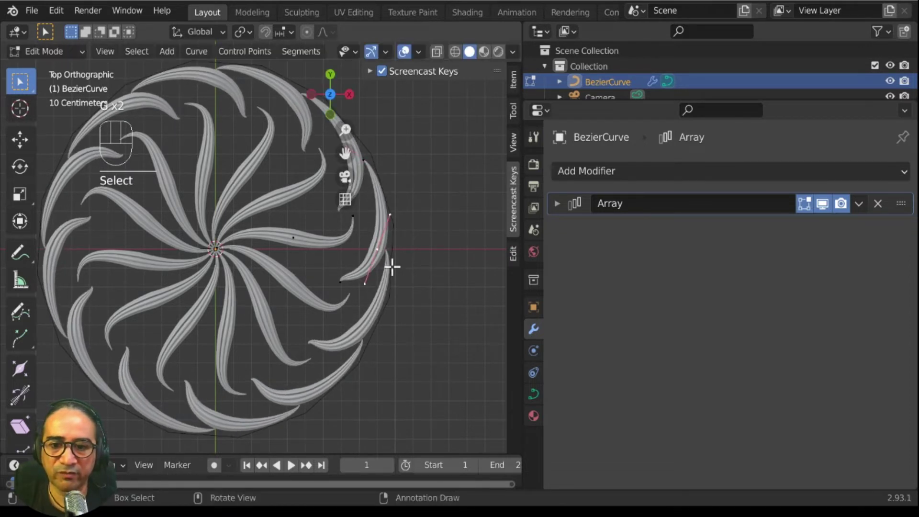
{"action": "key", "text": "g"}
{"action": "left_click", "coordinate": [338, 277]}
{"action": "key", "text": "g"}
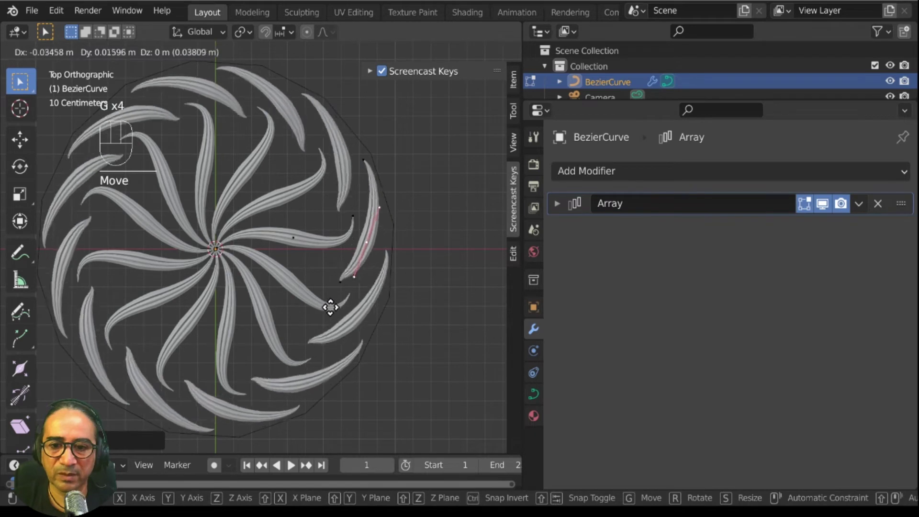
{"action": "left_click", "coordinate": [339, 282]}
{"action": "key", "text": "g"}
{"action": "left_click", "coordinate": [338, 279]}
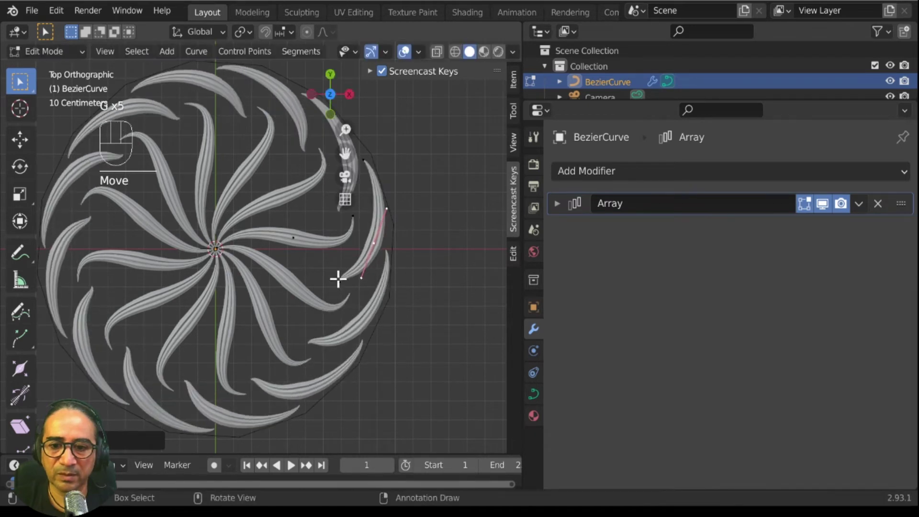
Move the small leaf's inner end point toward the neighbouring large leaf and rotate its handles.
{"action": "left_click", "coordinate": [359, 322]}
{"action": "key", "text": "g"}
{"action": "left_click", "coordinate": [336, 329]}
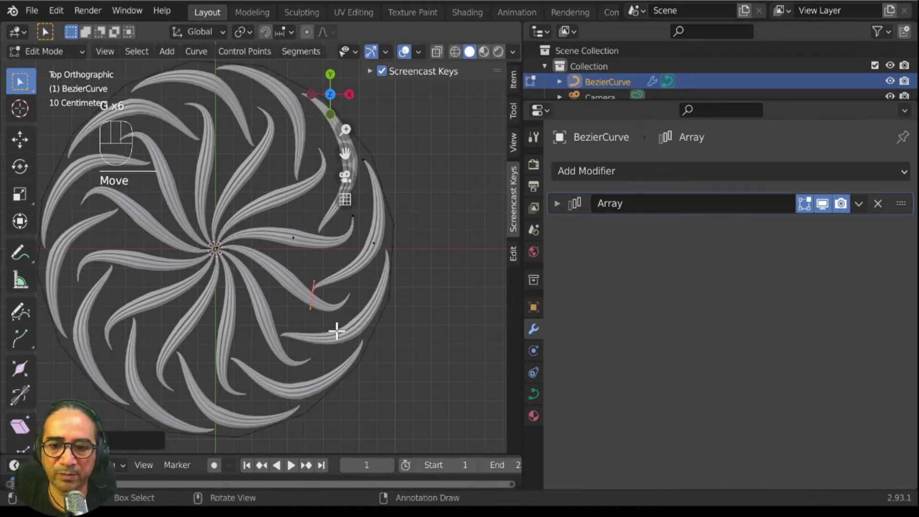
{"action": "key", "text": "r"}
{"action": "left_click", "coordinate": [330, 280]}
Pull out the upper handle of the small leaf's inner end point to curl the tail, and check the shape in Object Mode.
{"action": "left_click", "coordinate": [311, 280]}
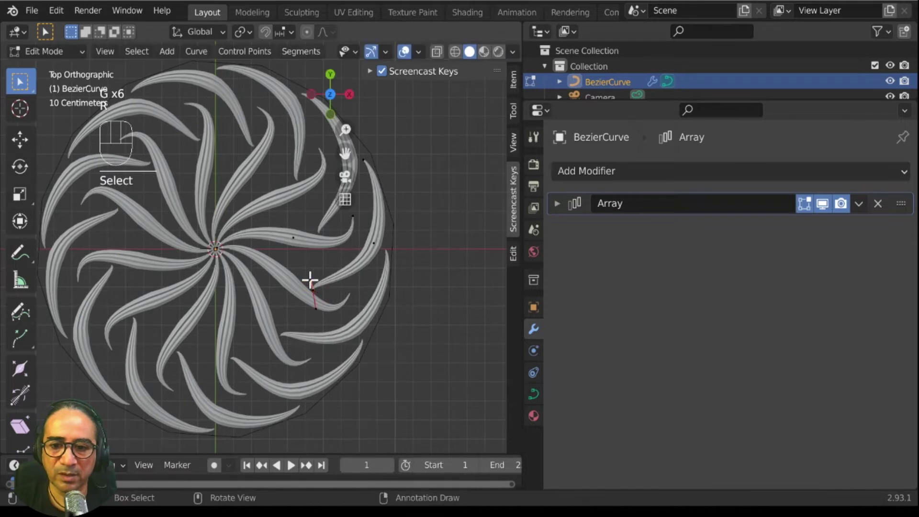
{"action": "key", "text": "g"}
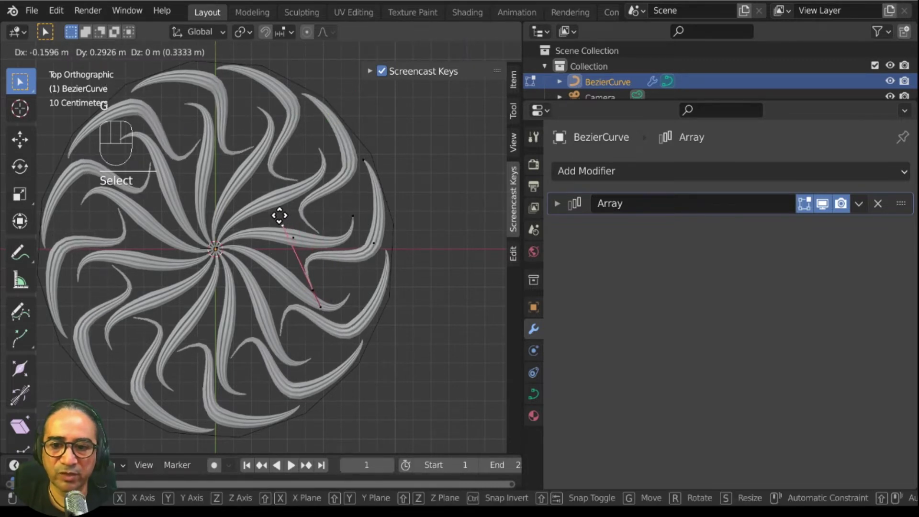
{"action": "left_click", "coordinate": [293, 243]}
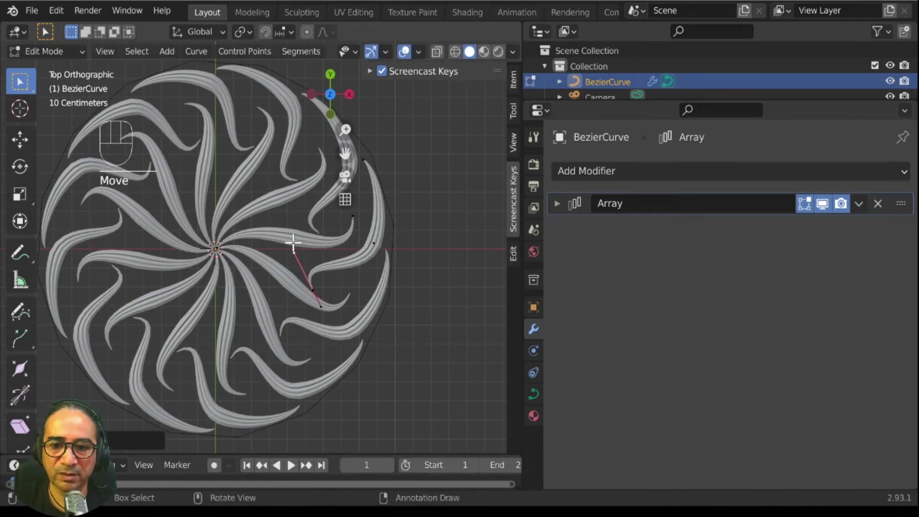
{"action": "left_click", "coordinate": [322, 297]}
{"action": "key", "text": "g"}
{"action": "left_click", "coordinate": [332, 304]}
{"action": "scroll", "coordinate": [347, 311], "scroll_direction": "up", "scroll_amount": 3}
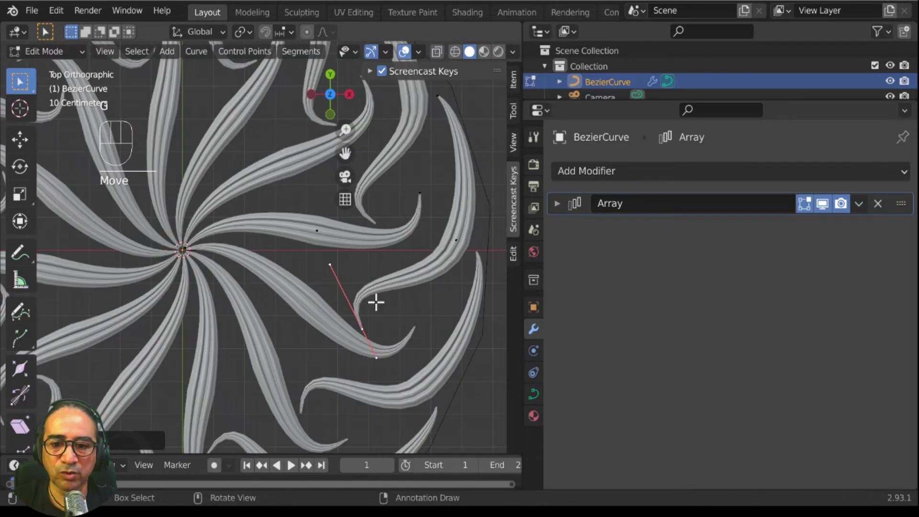
{"action": "key", "text": "Tab"}
{"action": "scroll", "coordinate": [384, 312], "scroll_direction": "down", "scroll_amount": 3}
{"action": "scroll", "coordinate": [344, 314], "scroll_direction": "up", "scroll_amount": 3}
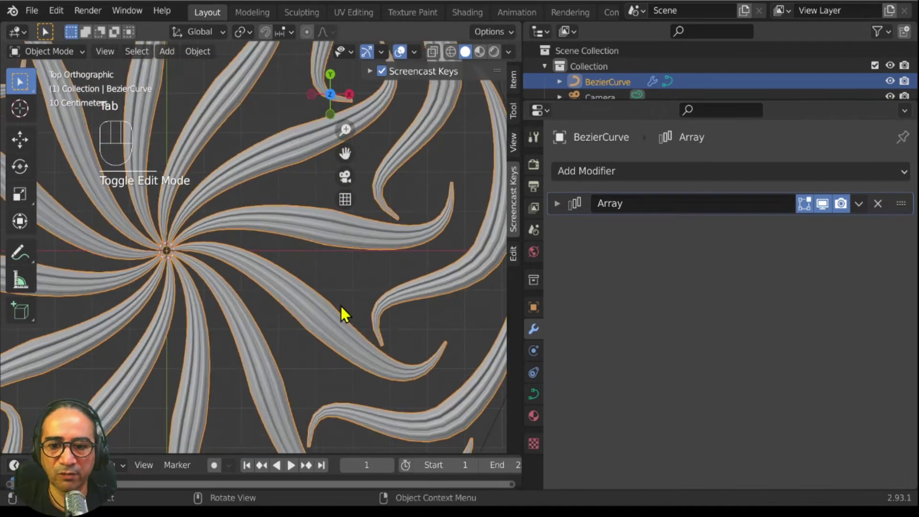
Rotate and reposition the small leaf's inner end point so its tail hooks beside the large leaf's tip.
{"action": "key", "text": "Tab"}
{"action": "key", "text": "r"}
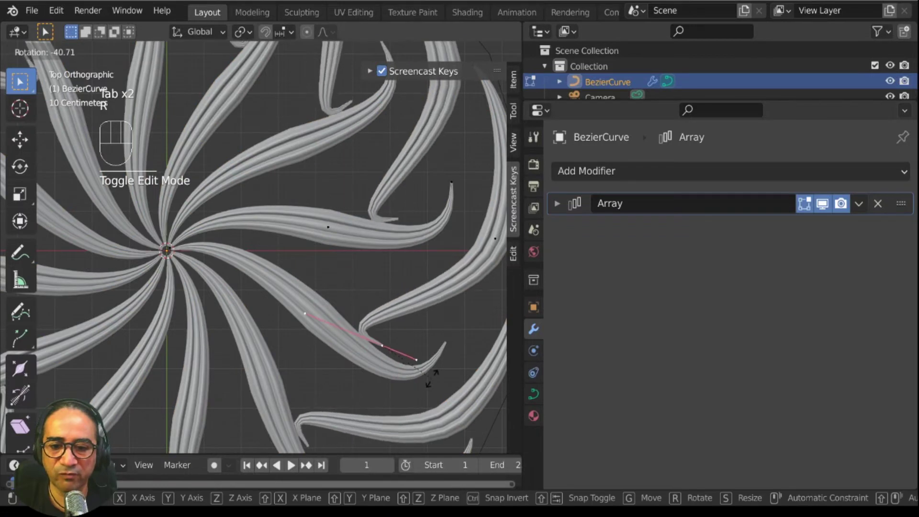
{"action": "left_click", "coordinate": [429, 352]}
{"action": "key", "text": "g"}
{"action": "left_click", "coordinate": [447, 366]}
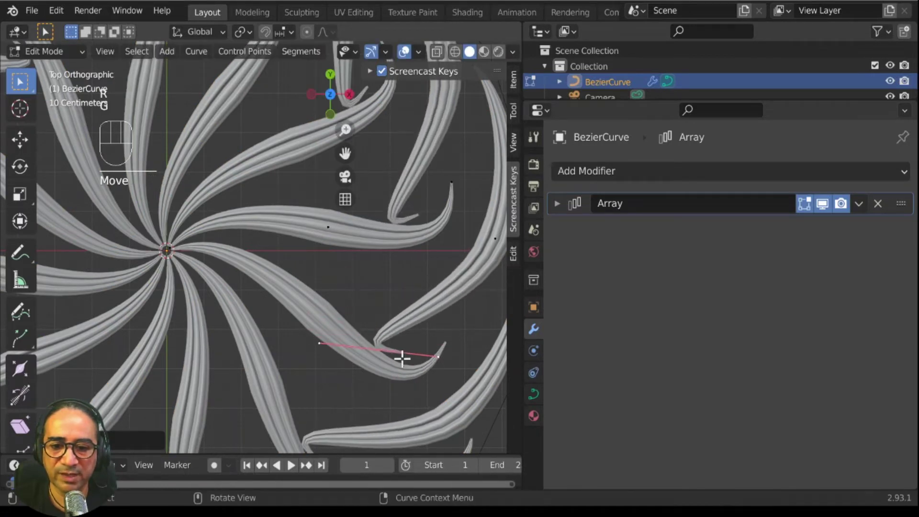
{"action": "key", "text": "r"}
{"action": "left_click", "coordinate": [377, 336]}
Raise the leaf curve's preview resolution U to 15.
{"action": "key", "text": "Tab"}
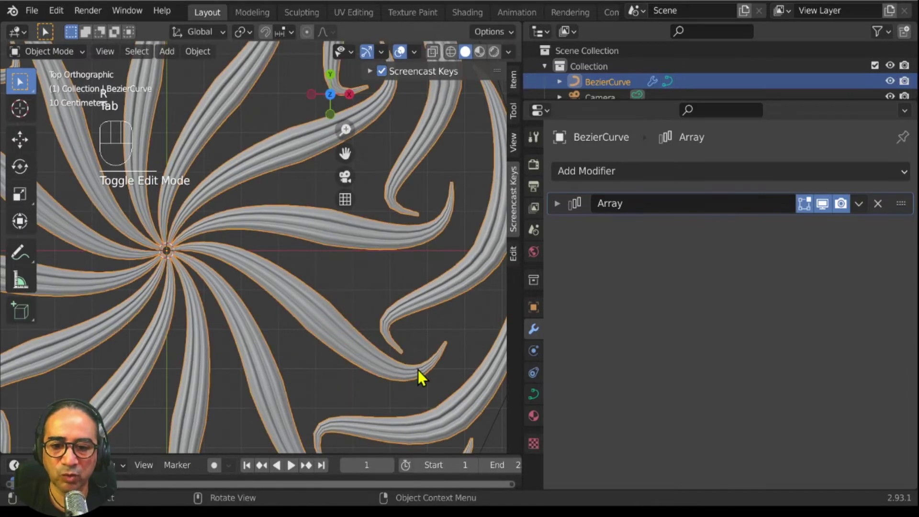
{"action": "scroll", "coordinate": [418, 370], "scroll_direction": "up", "scroll_amount": 2}
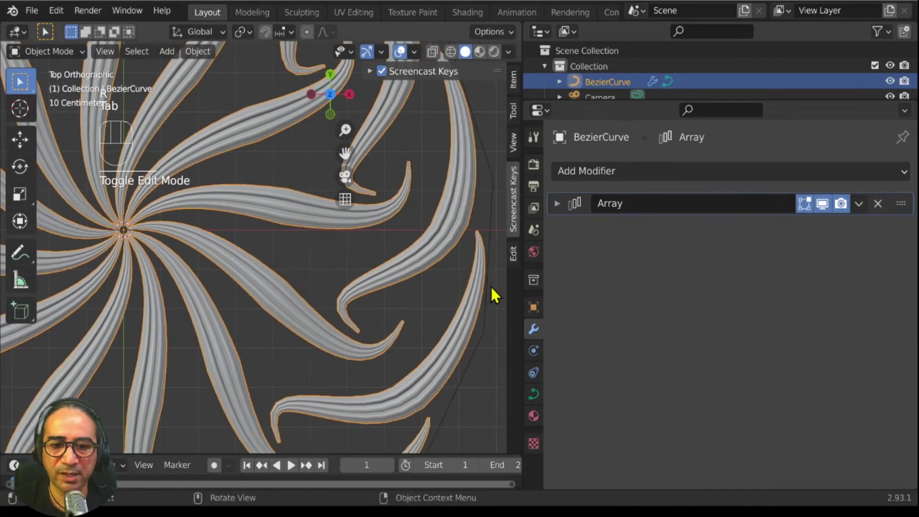
{"action": "left_click", "coordinate": [533, 393]}
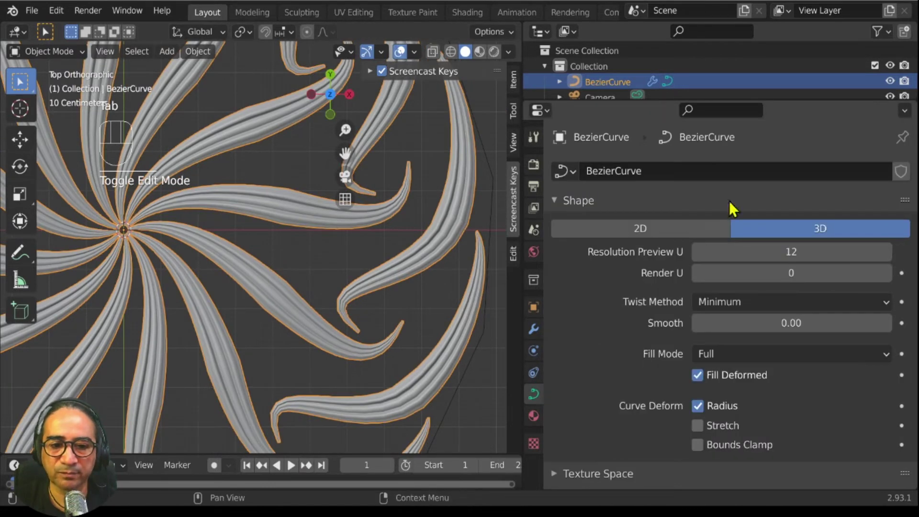
{"action": "left_click", "coordinate": [886, 253]}
{"action": "left_click", "coordinate": [886, 254]}
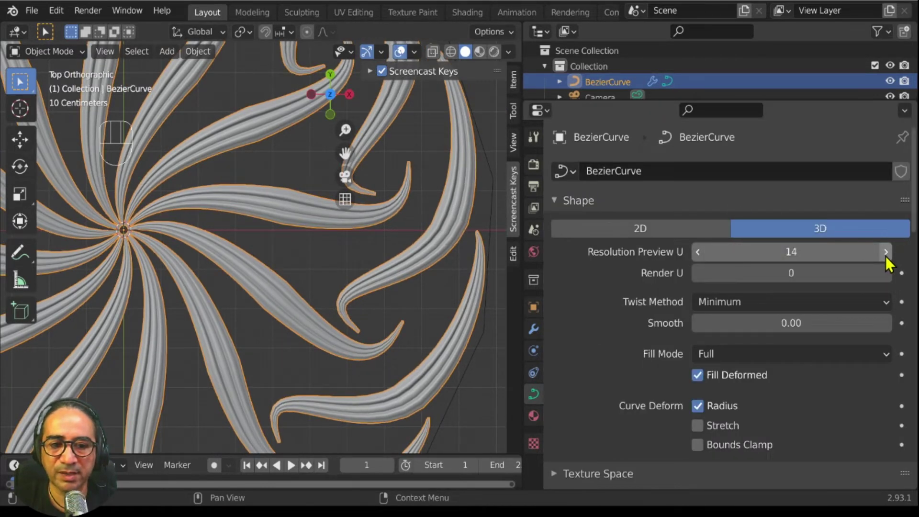
{"action": "left_click", "coordinate": [886, 253]}
Fatten the large leaf's middle control point by a factor of about 1.6 so the inner leaves widen.
{"action": "scroll", "coordinate": [387, 323], "scroll_direction": "down", "scroll_amount": 3}
{"action": "key", "text": "Tab"}
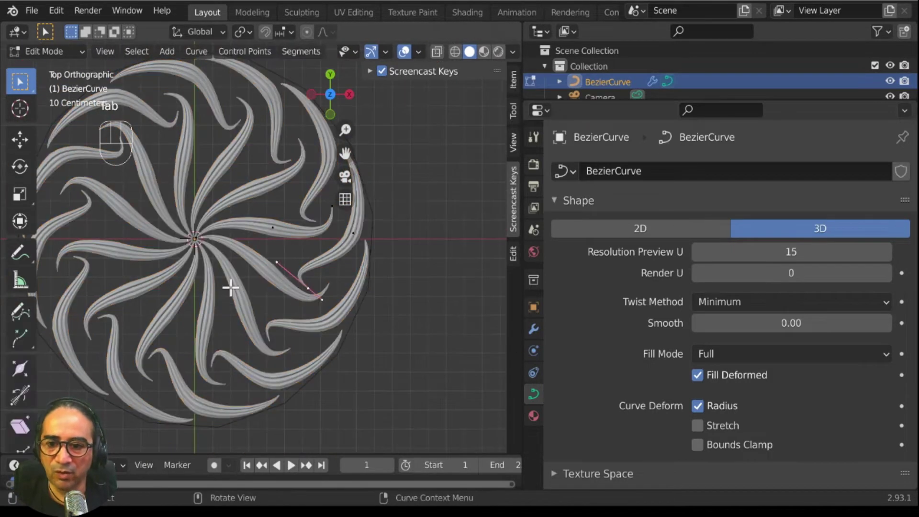
{"action": "key", "text": "Tab"}
{"action": "key", "text": "Tab"}
{"action": "left_click", "coordinate": [264, 236]}
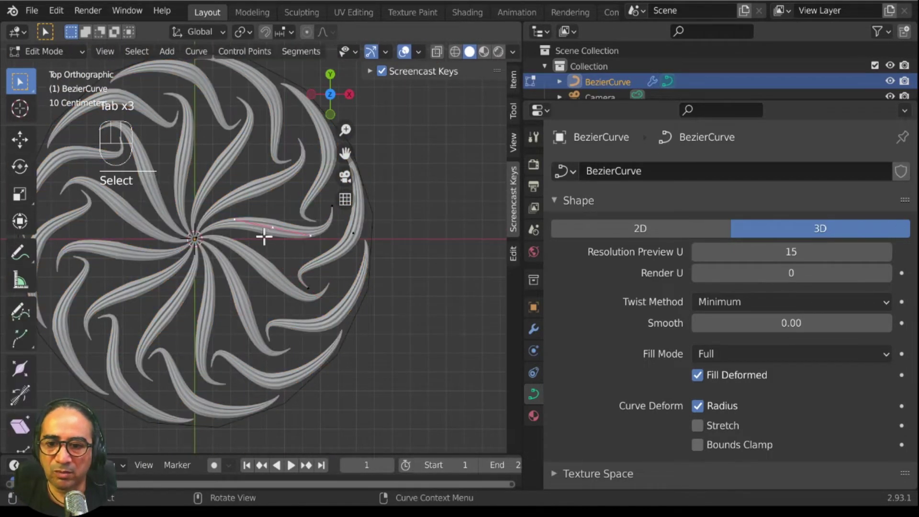
{"action": "key", "text": "alt+s"}
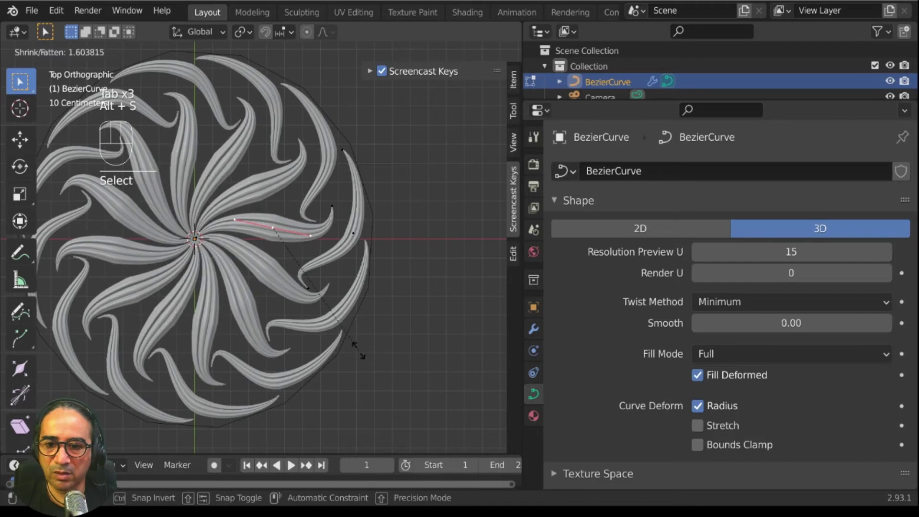
{"action": "left_click", "coordinate": [359, 352]}
{"action": "key", "text": "Tab"}
{"action": "scroll", "coordinate": [315, 357], "scroll_direction": "down", "scroll_amount": 2}
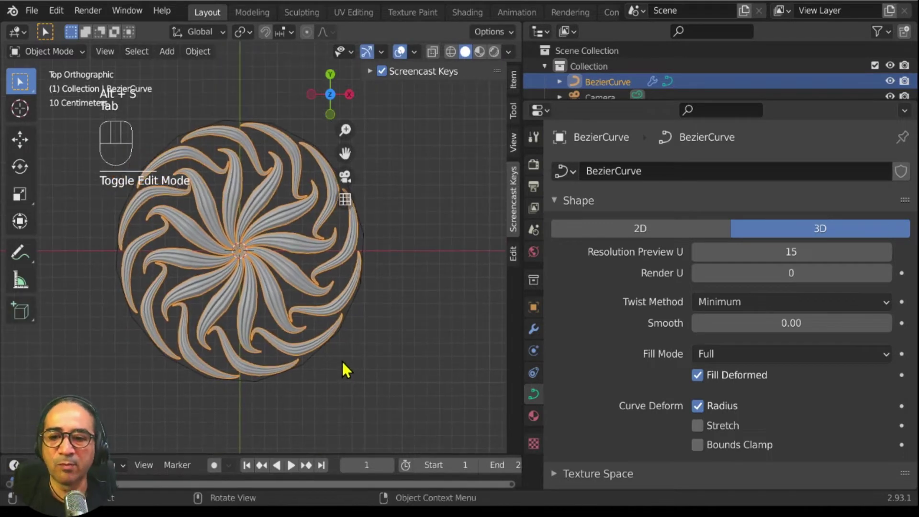
Convert the arrayed leaf curve object to a mesh and inspect its geometry in Edit Mode.
{"action": "middle_click_drag", "start_coordinate": [335, 342], "coordinate": [320, 256]}
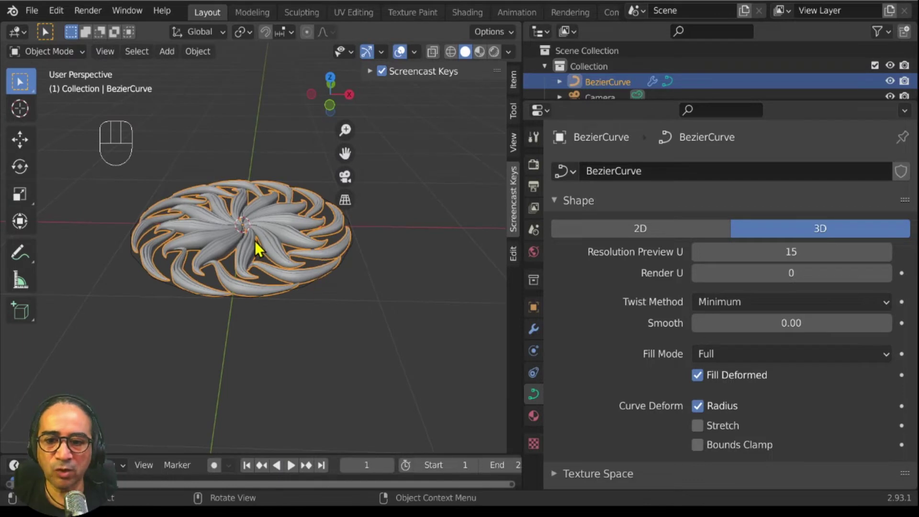
{"action": "left_click", "coordinate": [198, 53]}
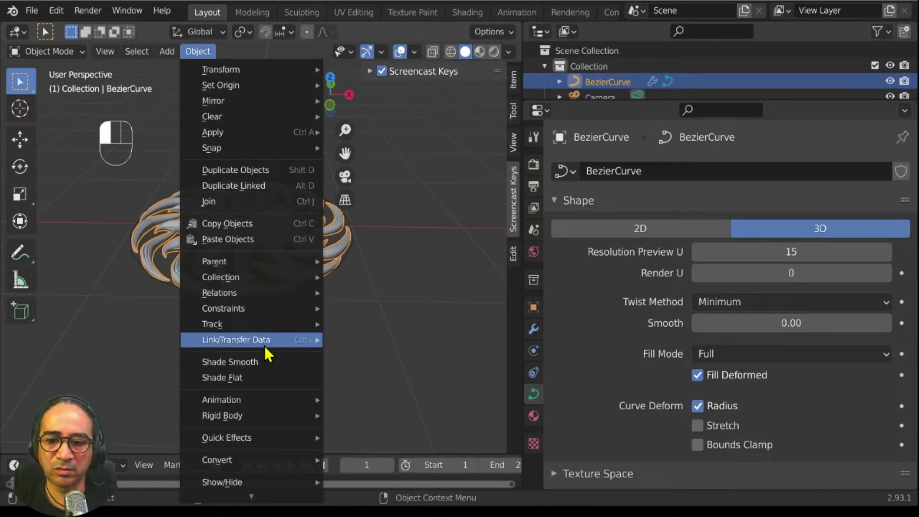
{"action": "mouse_move", "coordinate": [209, 73]}
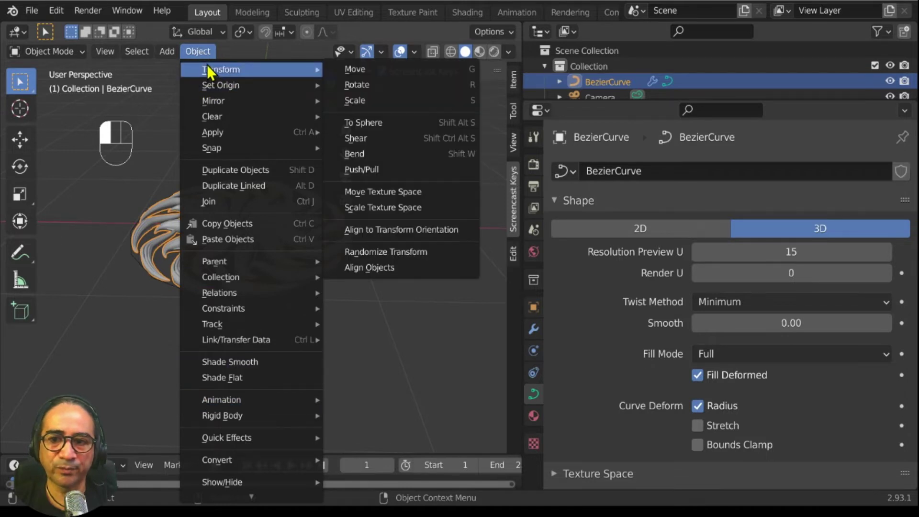
{"action": "mouse_move", "coordinate": [246, 459]}
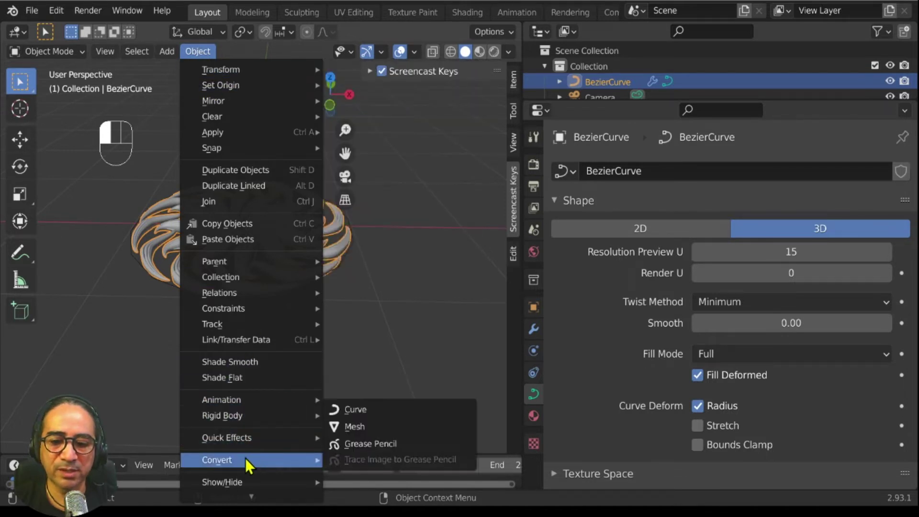
{"action": "left_click", "coordinate": [347, 433]}
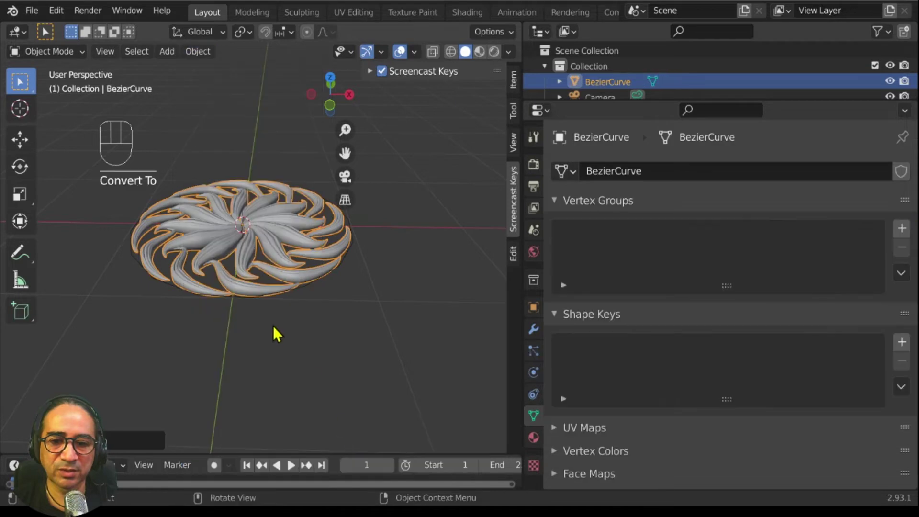
{"action": "key", "text": "Tab"}
{"action": "middle_click_drag", "start_coordinate": [272, 324], "coordinate": [222, 333]}
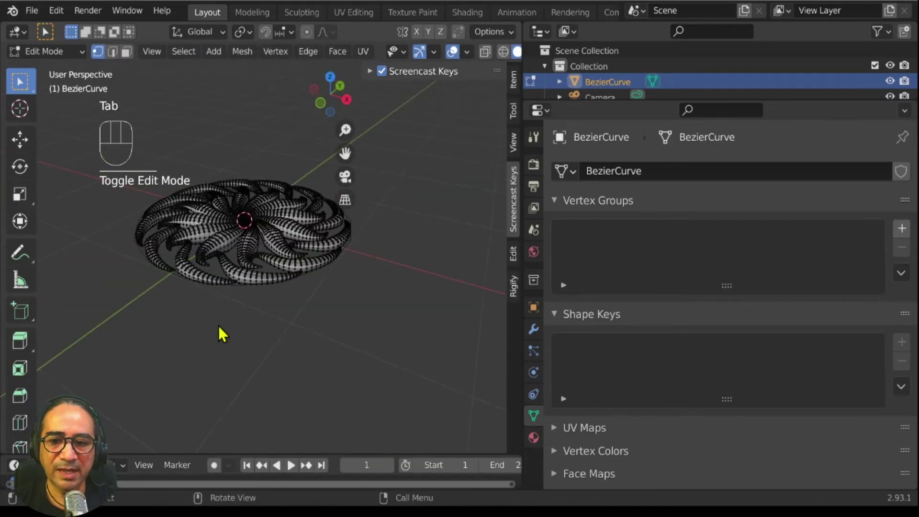
{"action": "key", "text": "Tab"}
Flatten the leaf mesh by scaling it down along the global Z axis.
{"action": "key", "text": "KP_3"}
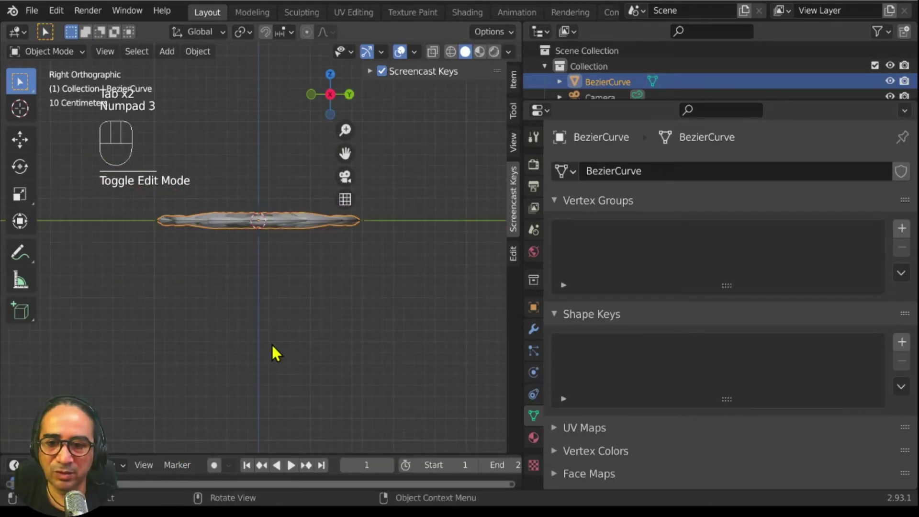
{"action": "key", "text": "s"}
{"action": "key", "text": "z"}
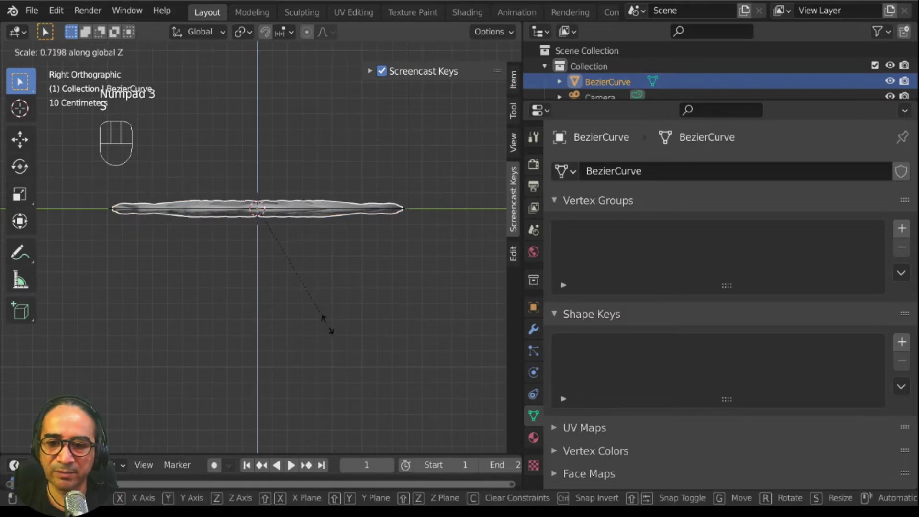
{"action": "left_click", "coordinate": [311, 310]}
{"action": "middle_click_drag", "start_coordinate": [280, 255], "coordinate": [376, 330]}
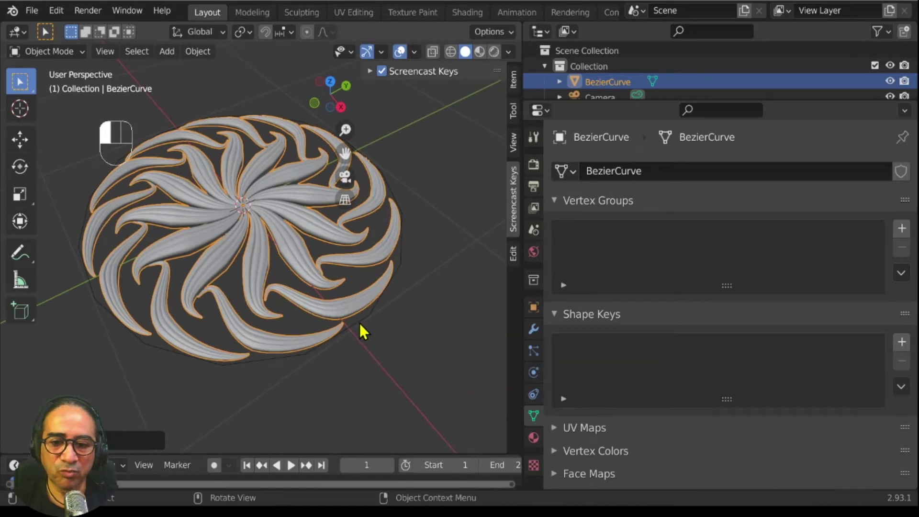
Extrude the surrounding circle's edge inward four times, scaling each ring smaller until only a small hole remains at the centre.
{"action": "left_click", "coordinate": [360, 323]}
{"action": "key", "text": "KP_7"}
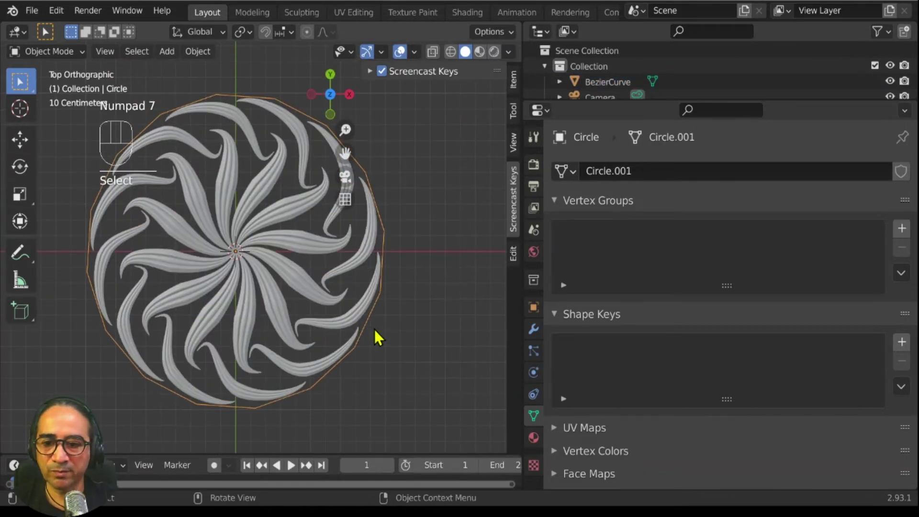
{"action": "key", "text": "ctrl+space"}
{"action": "scroll", "coordinate": [596, 335], "scroll_direction": "down", "scroll_amount": 2}
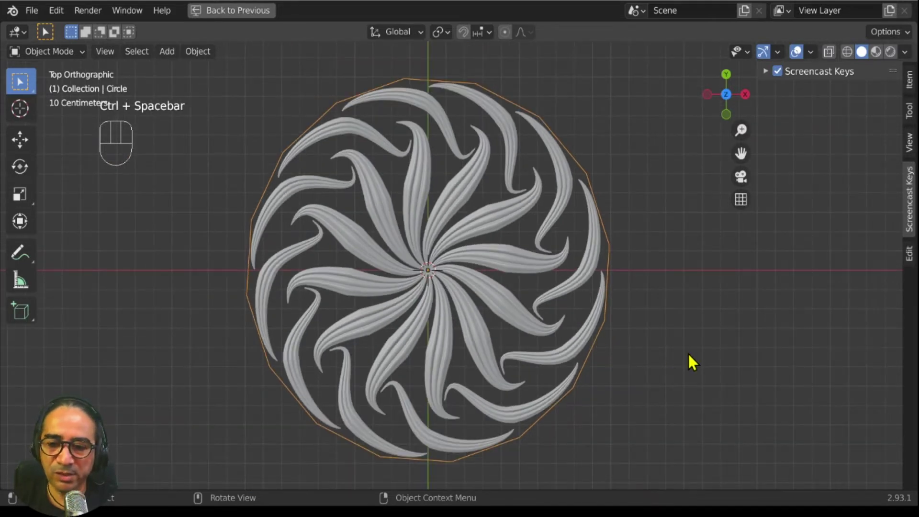
{"action": "key", "text": "Tab"}
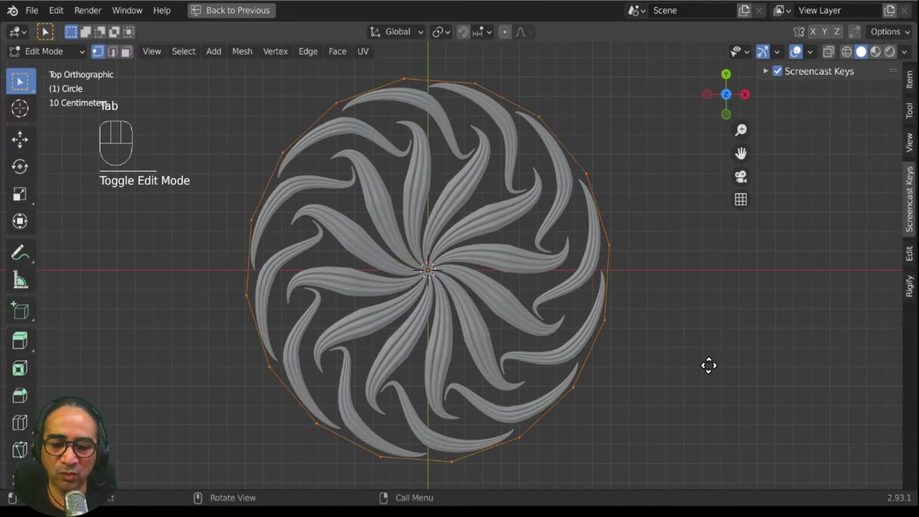
{"action": "key", "text": "e"}
{"action": "key", "text": "s"}
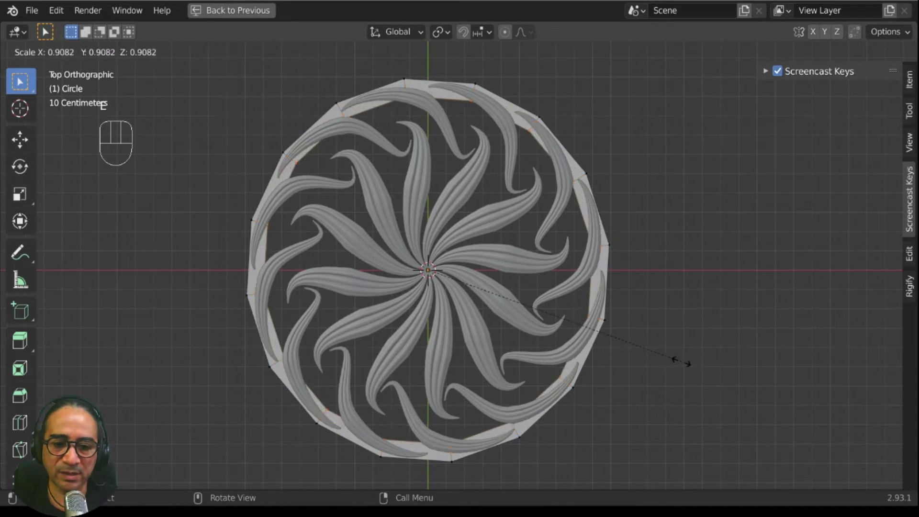
{"action": "left_click", "coordinate": [680, 361]}
{"action": "key", "text": "e"}
{"action": "key", "text": "s"}
{"action": "left_click", "coordinate": [607, 343]}
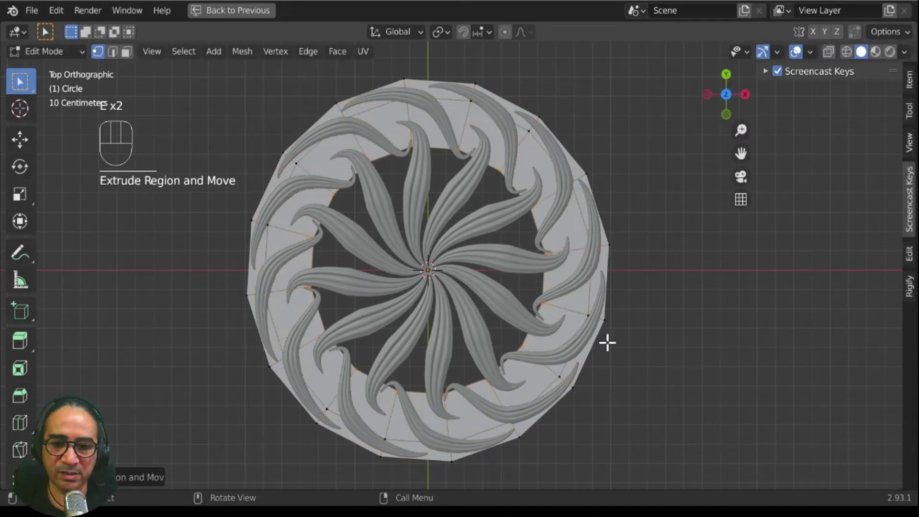
{"action": "key", "text": "e"}
{"action": "key", "text": "s"}
{"action": "left_click", "coordinate": [598, 352]}
{"action": "key", "text": "e"}
{"action": "key", "text": "s"}
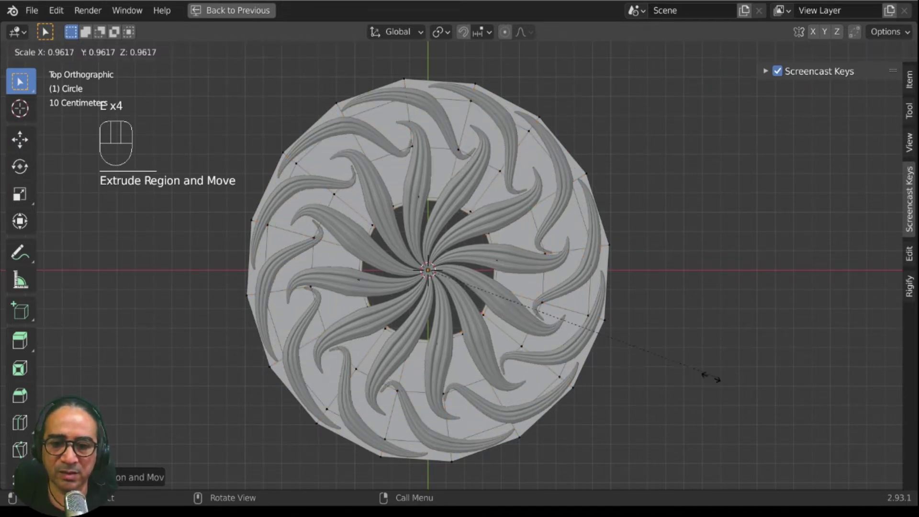
{"action": "left_click", "coordinate": [529, 338]}
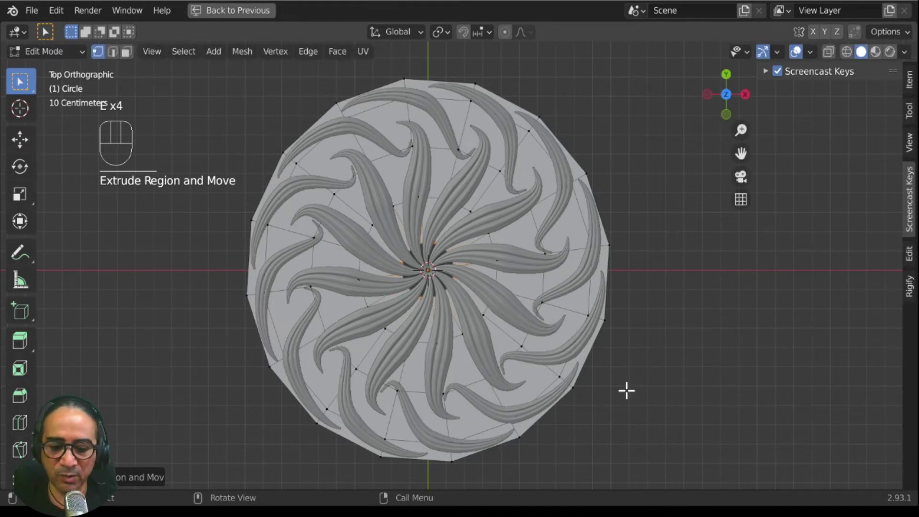
Extrude the innermost ring in place and merge its vertices at the centre to close the disc.
{"action": "key", "text": "e"}
{"action": "left_click", "coordinate": [626, 390]}
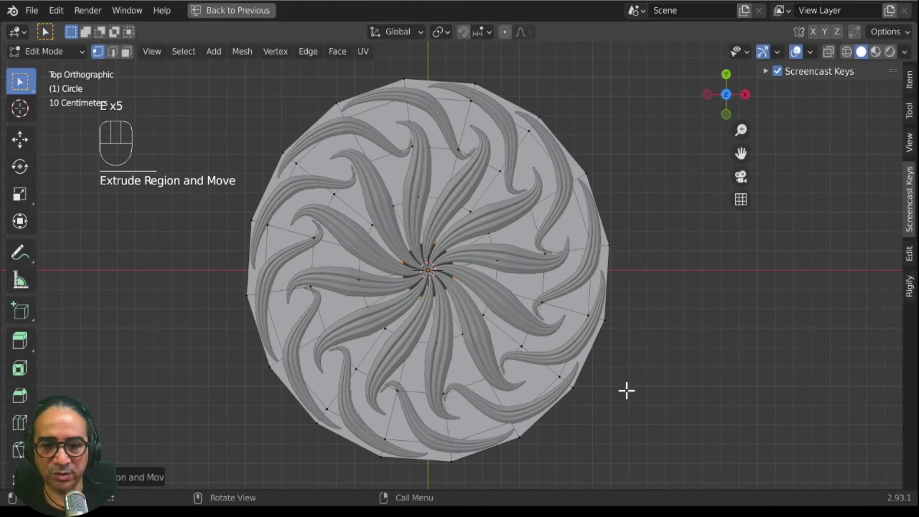
{"action": "key", "text": "m"}
{"action": "left_click", "coordinate": [626, 390]}
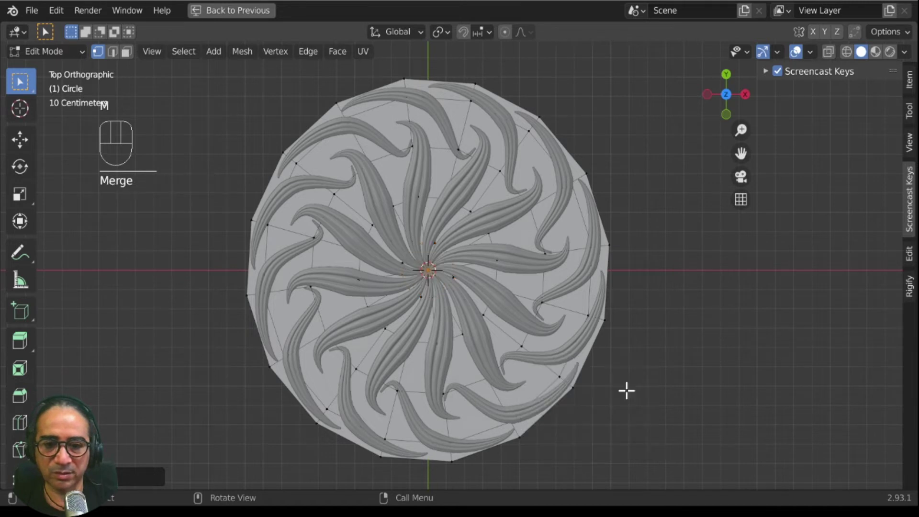
{"action": "key", "text": "Tab"}
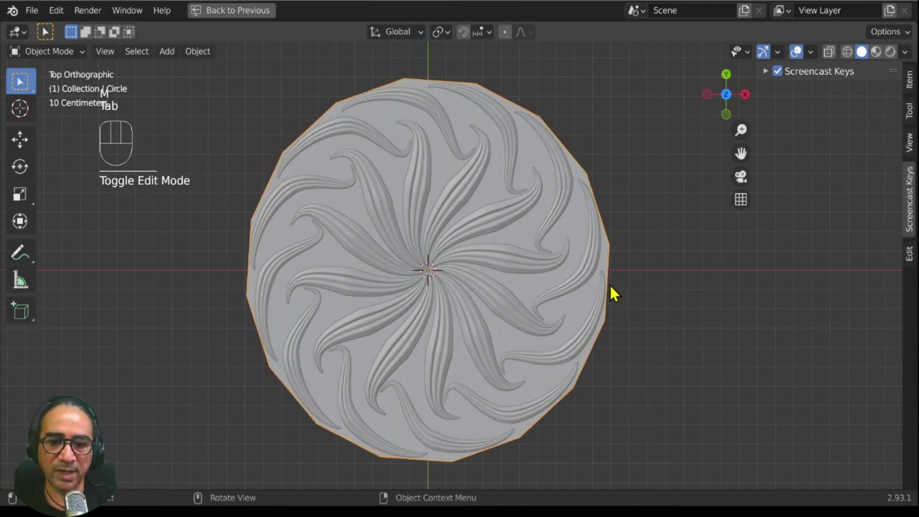
Scale the disc's outer edge loop up slightly so the rim extends beyond the small leaves.
{"action": "key", "text": "Tab"}
{"action": "left_click", "coordinate": [610, 249]}
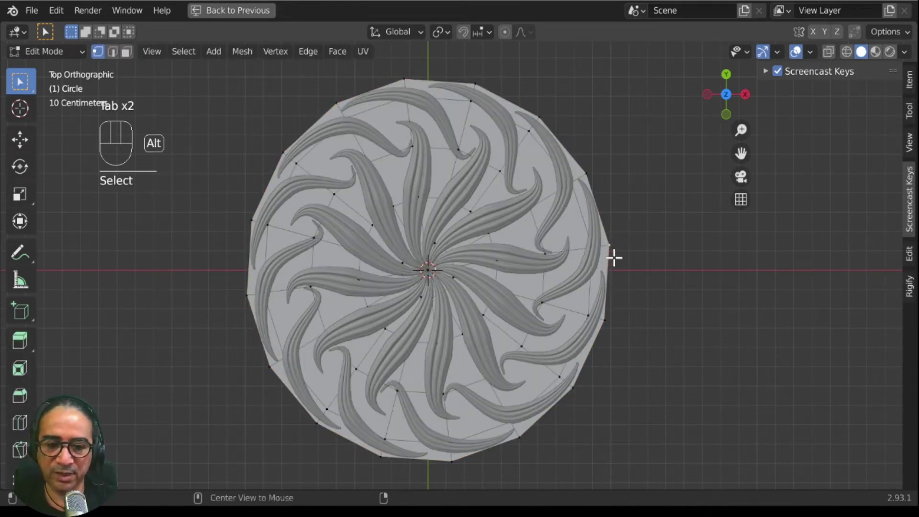
{"action": "left_click", "coordinate": [614, 258], "text": "alt"}
{"action": "key", "text": "s"}
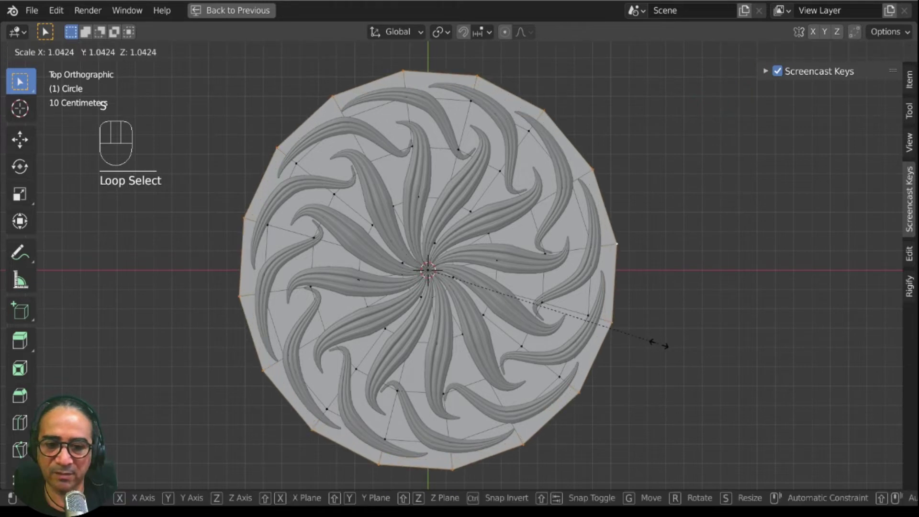
{"action": "left_click", "coordinate": [652, 354]}
{"action": "middle_click_drag", "start_coordinate": [652, 361], "coordinate": [699, 359]}
{"action": "key", "text": "Tab"}
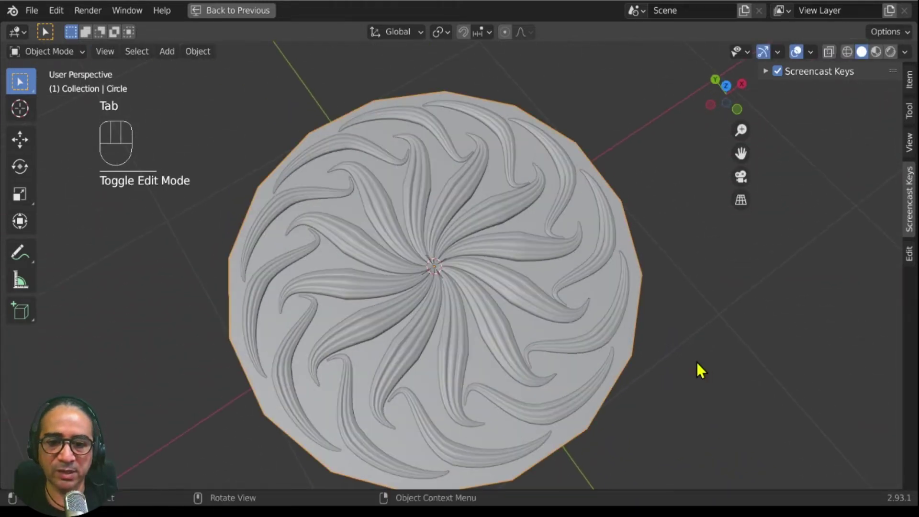
Select the leaf mesh, switch to the Shading workspace and frame the leaves in its viewport.
{"action": "left_click", "coordinate": [489, 271]}
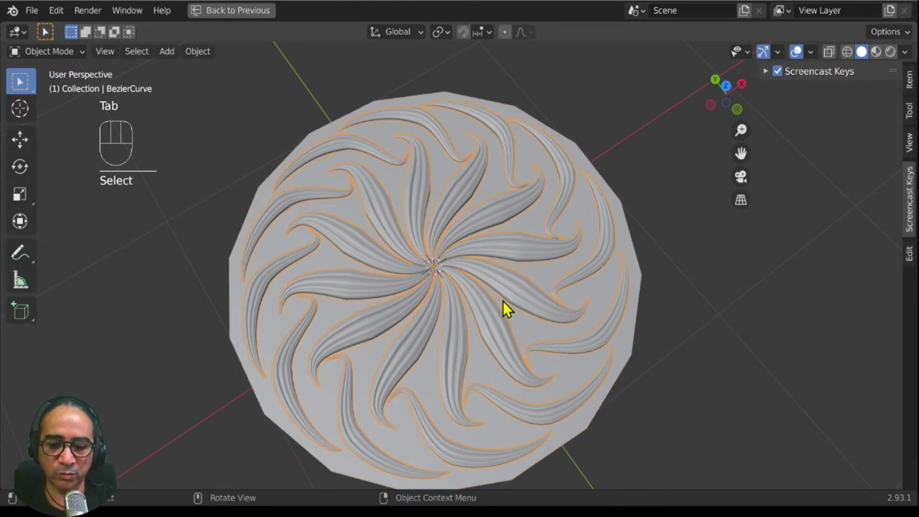
{"action": "key", "text": "ctrl+space"}
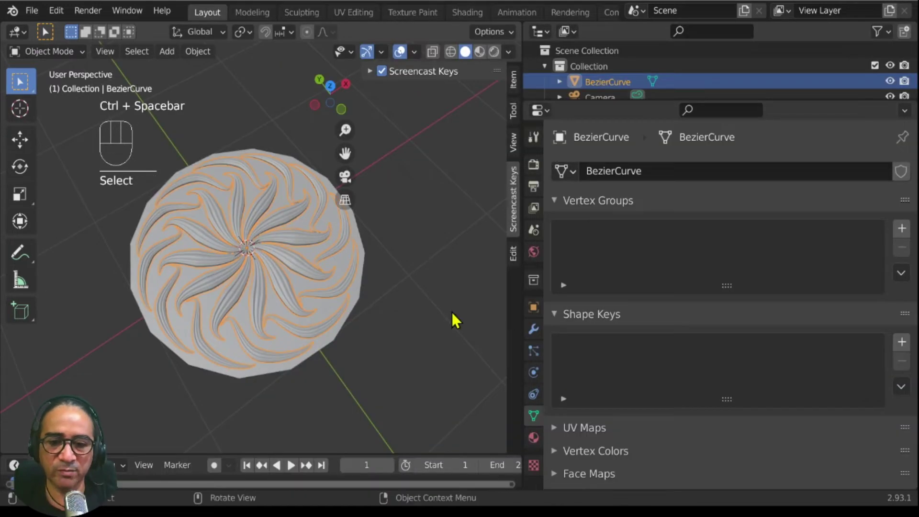
{"action": "left_click", "coordinate": [469, 14]}
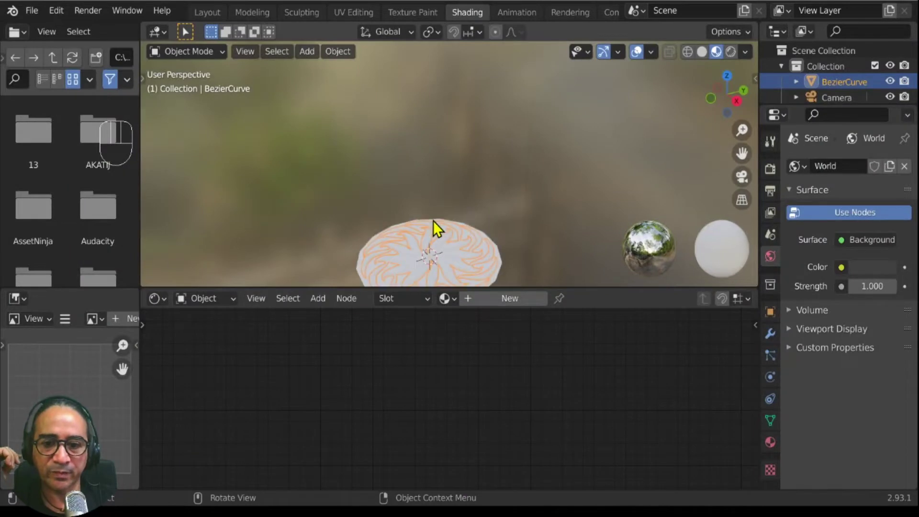
{"action": "key", "text": "KP_Decimal"}
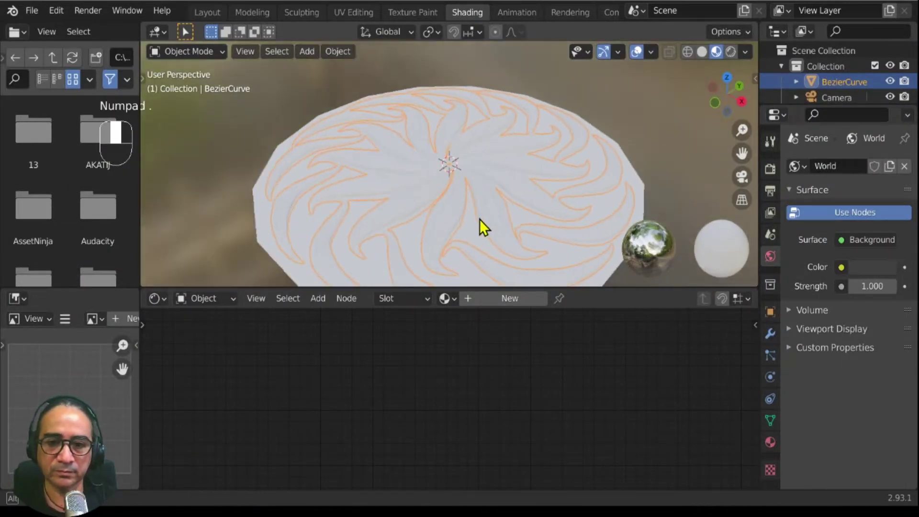
{"action": "left_click", "coordinate": [529, 187]}
{"action": "left_click", "coordinate": [524, 191]}
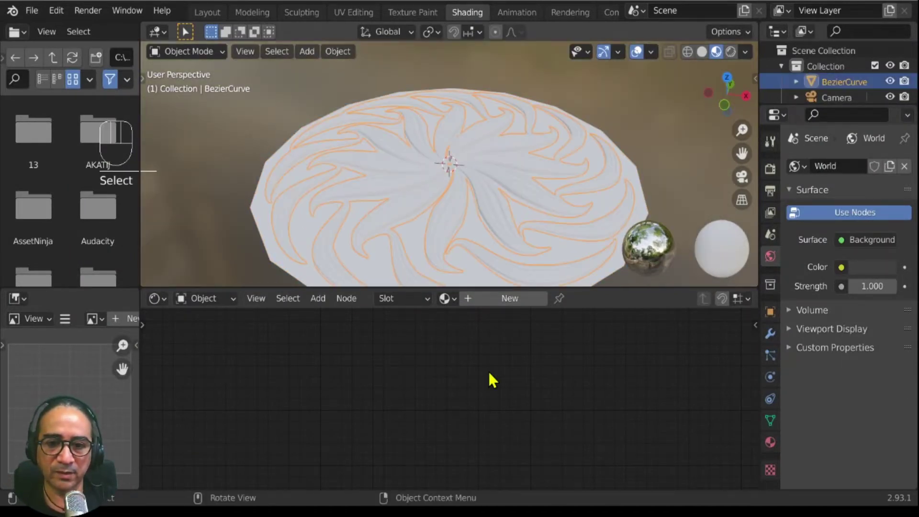
Create a new material for the leaf mesh and link a Noise Texture's Fac output to the Principled BSDF's Base Color.
{"action": "left_click", "coordinate": [499, 301]}
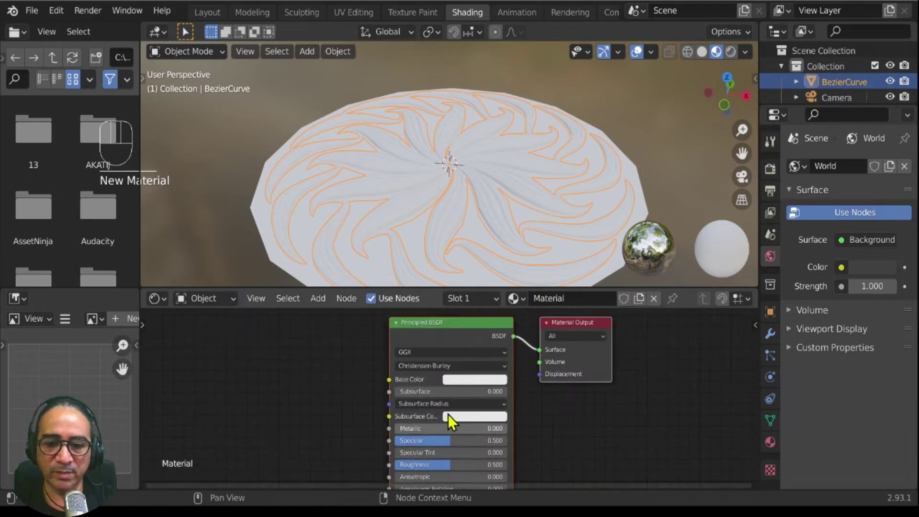
{"action": "key", "text": "shift+a"}
{"action": "mouse_move", "coordinate": [268, 380]}
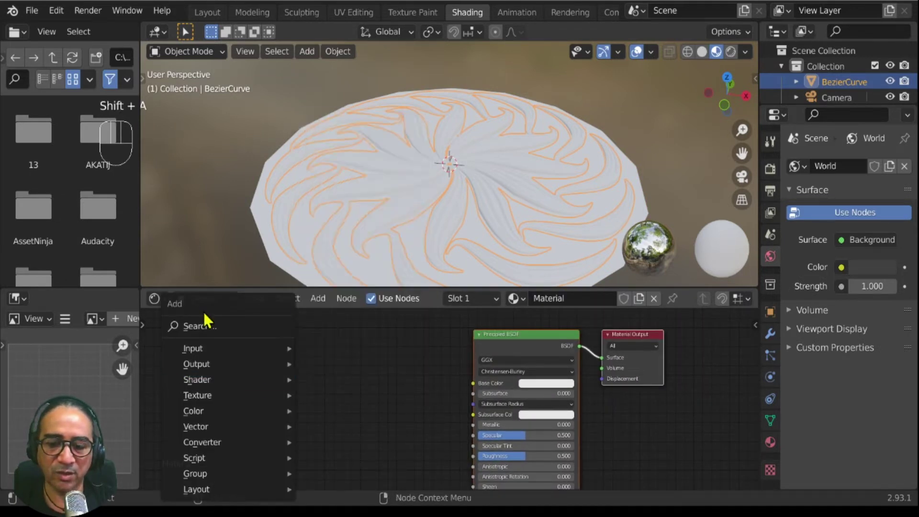
{"action": "mouse_move", "coordinate": [200, 396]}
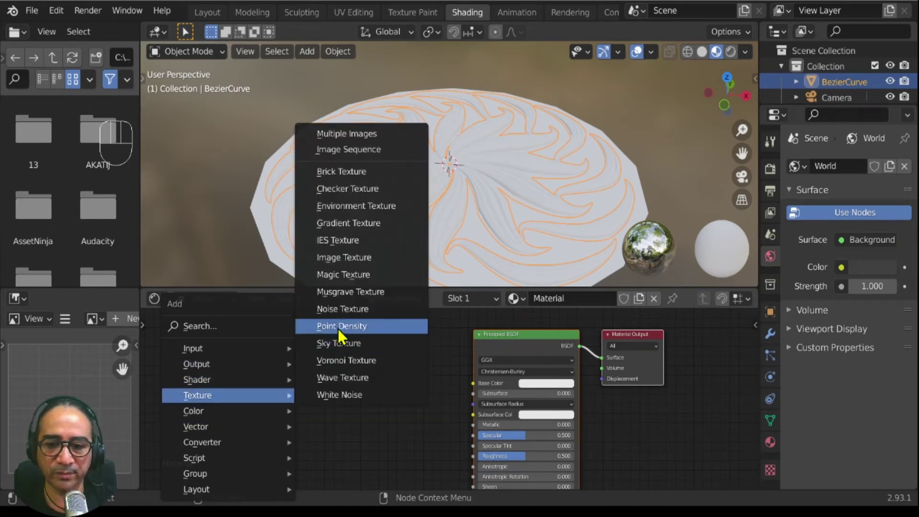
{"action": "left_click", "coordinate": [340, 310]}
{"action": "left_click", "coordinate": [242, 341]}
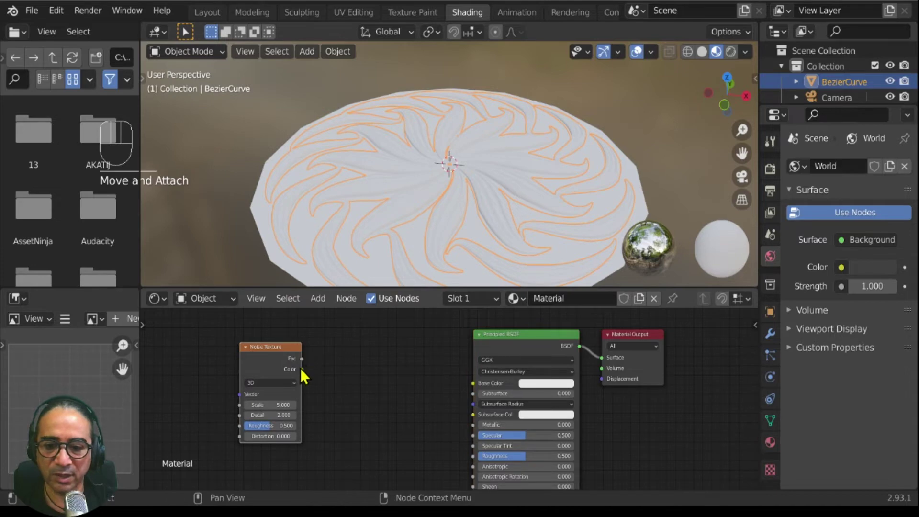
{"action": "left_click_drag", "start_coordinate": [302, 359], "coordinate": [471, 385]}
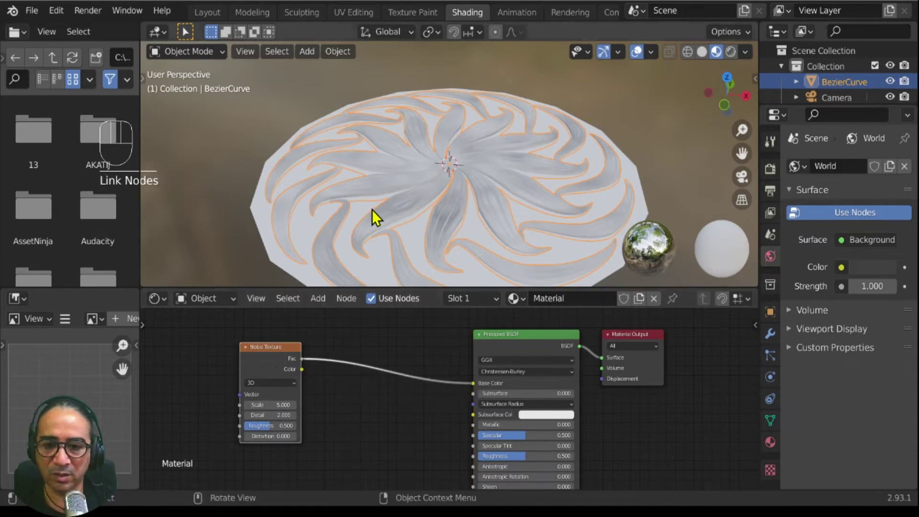
Set the Noise Texture's scale to 13.5 and move its node away from the Principled BSDF to make room.
{"action": "scroll", "coordinate": [412, 203], "scroll_direction": "up", "scroll_amount": 3}
{"action": "middle_click_drag", "start_coordinate": [413, 203], "coordinate": [438, 197]}
{"action": "left_click_drag", "start_coordinate": [268, 406], "coordinate": [309, 406]}
{"action": "left_click_drag", "start_coordinate": [265, 355], "coordinate": [219, 356]}
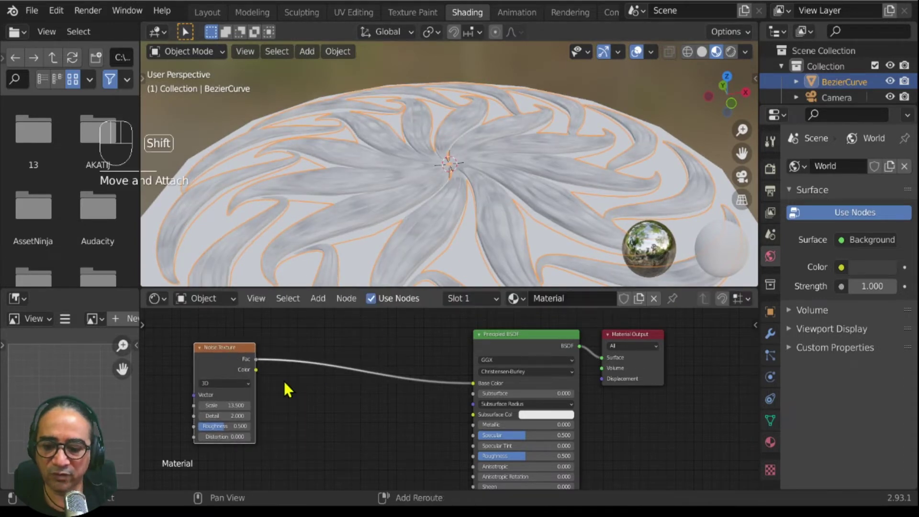
Insert a ColorRamp node into the link between the Noise Texture and the Principled BSDF.
{"action": "key", "text": "shift+a"}
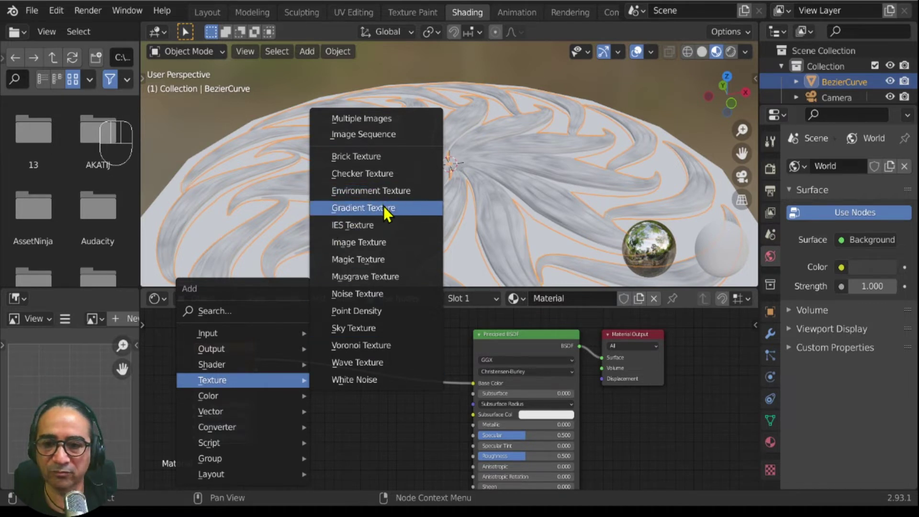
{"action": "mouse_move", "coordinate": [232, 430]}
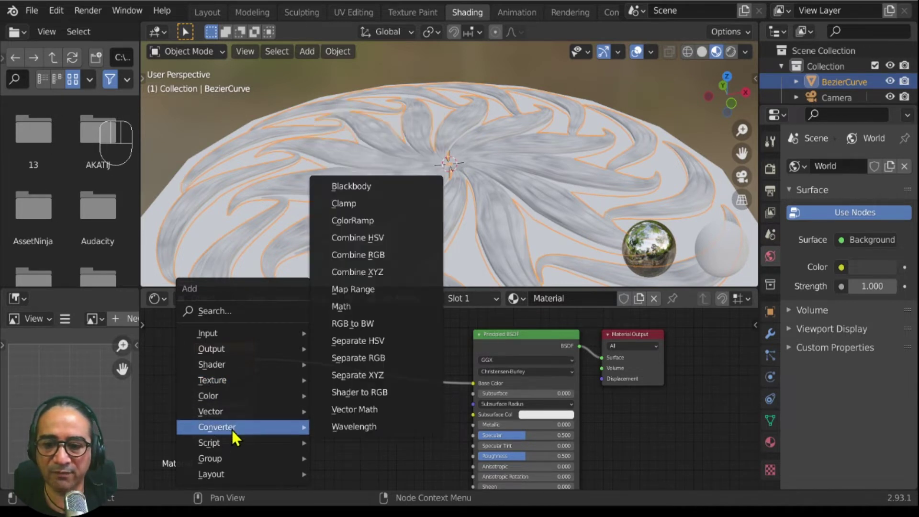
{"action": "left_click", "coordinate": [359, 221]}
{"action": "left_click", "coordinate": [316, 383]}
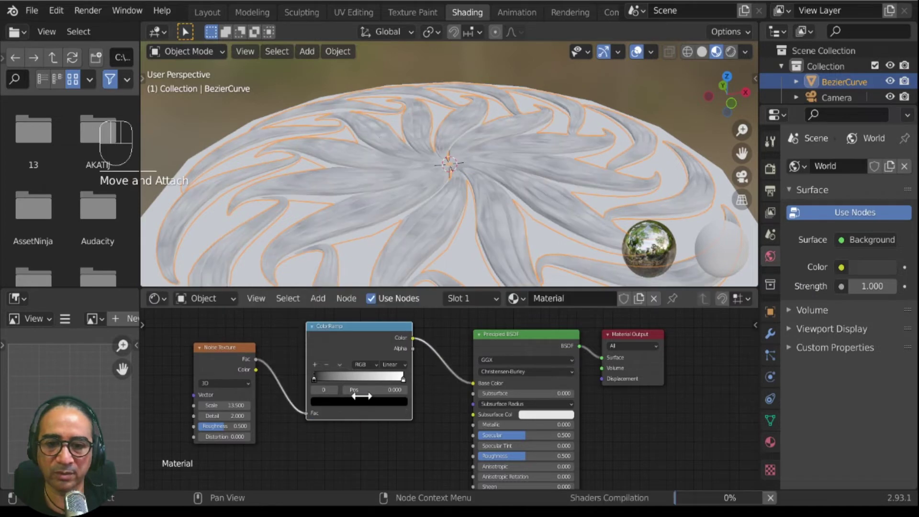
Shift the ColorRamp's black stop inward and recolour it a very dark reddish brown.
{"action": "middle_click_drag", "start_coordinate": [384, 212], "coordinate": [447, 218]}
{"action": "left_click_drag", "start_coordinate": [314, 380], "coordinate": [331, 380]}
{"action": "left_click", "coordinate": [322, 402]}
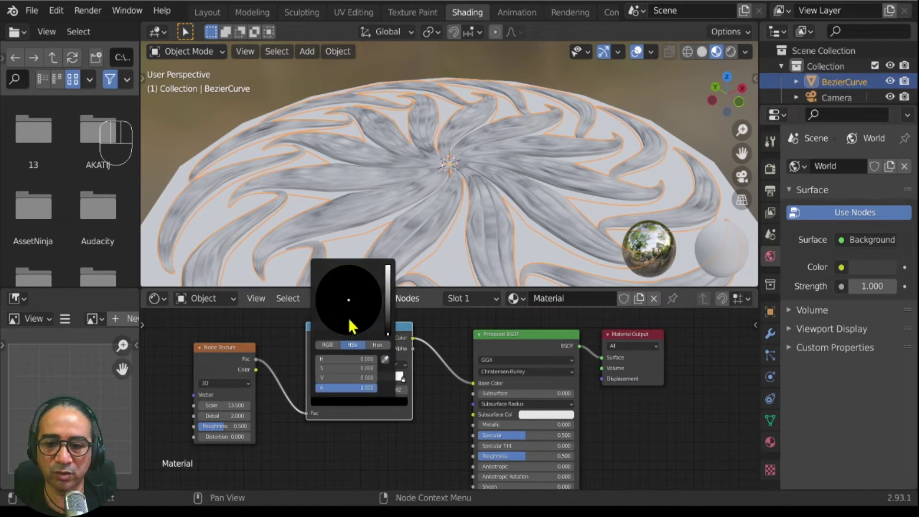
{"action": "left_click", "coordinate": [387, 319]}
{"action": "left_click", "coordinate": [341, 326]}
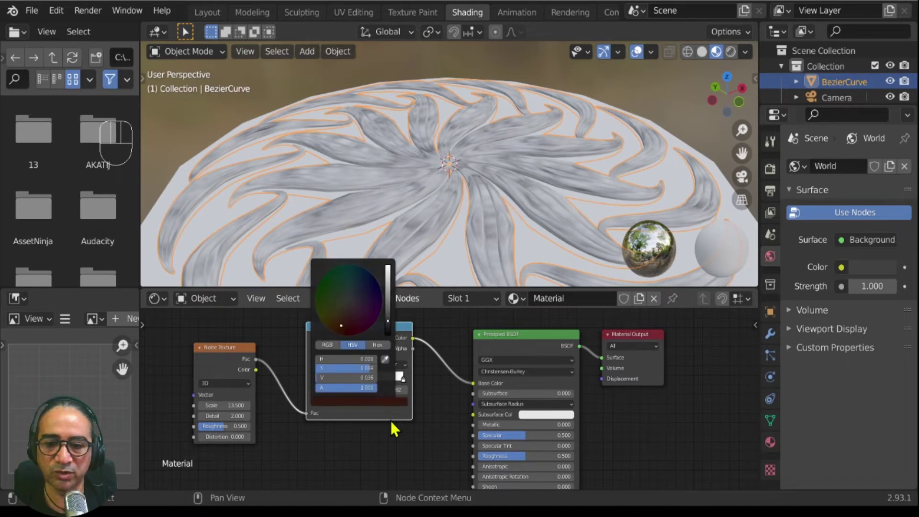
Recolour the ColorRamp's white stop at position 0.997 to a light golden yellow.
{"action": "left_click", "coordinate": [403, 380]}
{"action": "left_click", "coordinate": [320, 403]}
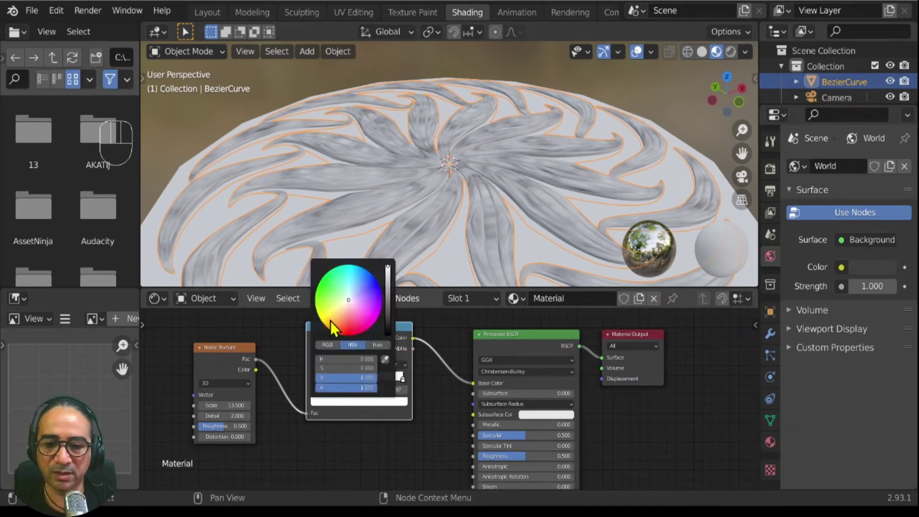
{"action": "left_click", "coordinate": [330, 318]}
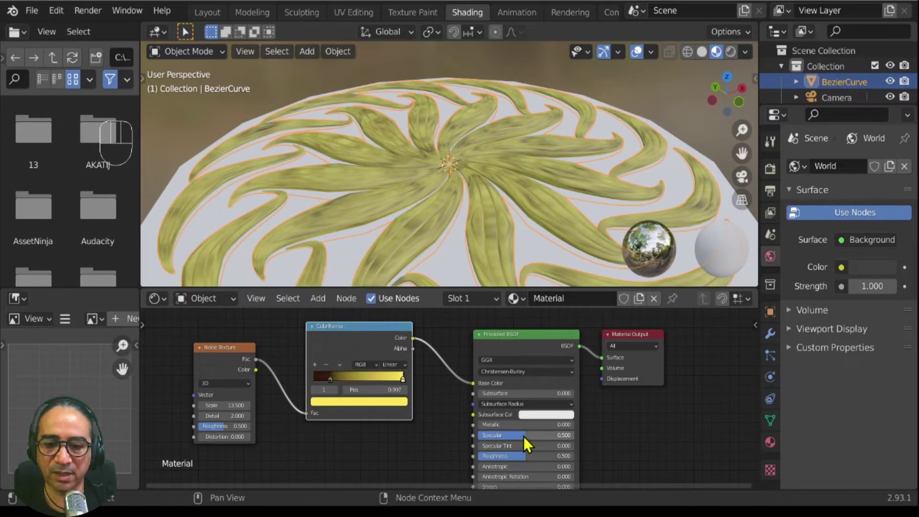
Raise the Principled BSDF's Metallic value to 0.878 and check the leaves with the viewport overlays briefly hidden.
{"action": "scroll", "coordinate": [521, 437], "scroll_direction": "up", "scroll_amount": 5}
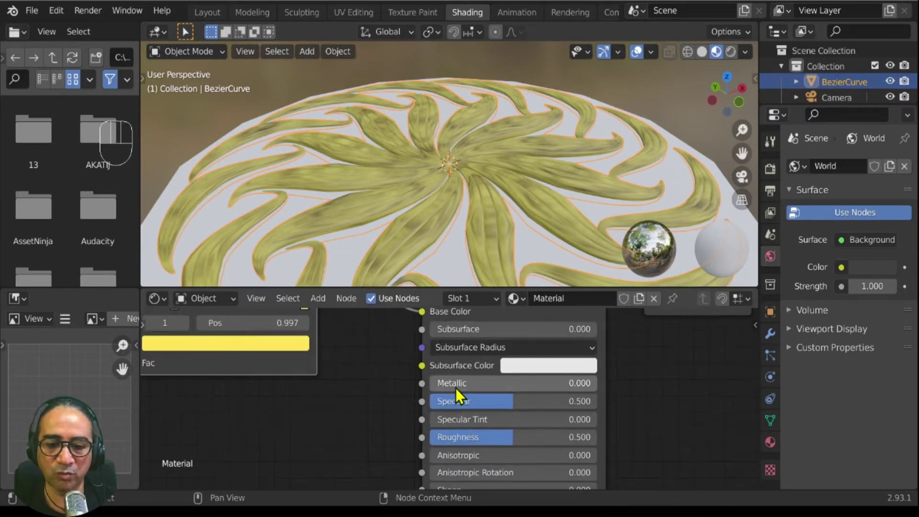
{"action": "left_click_drag", "start_coordinate": [456, 383], "coordinate": [577, 383]}
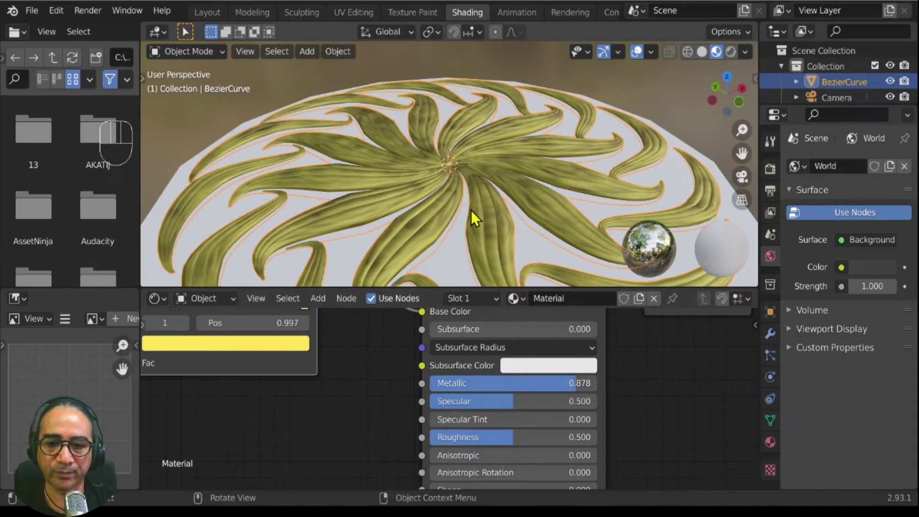
{"action": "middle_click_drag", "start_coordinate": [471, 211], "coordinate": [574, 211]}
{"action": "left_click", "coordinate": [637, 50]}
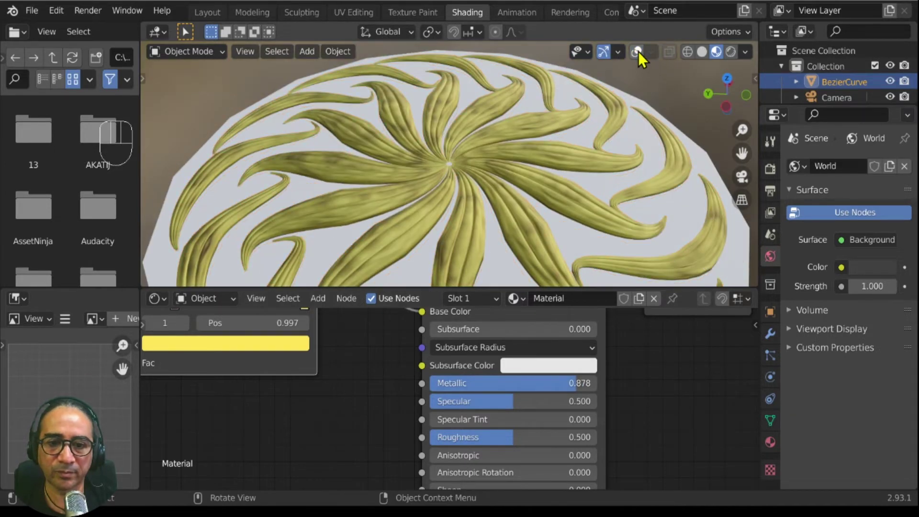
{"action": "left_click", "coordinate": [637, 51]}
Move the ColorRamp's dark brown stop to position 0.196 and check the whole relief.
{"action": "middle_click_drag", "start_coordinate": [237, 388], "coordinate": [443, 437]}
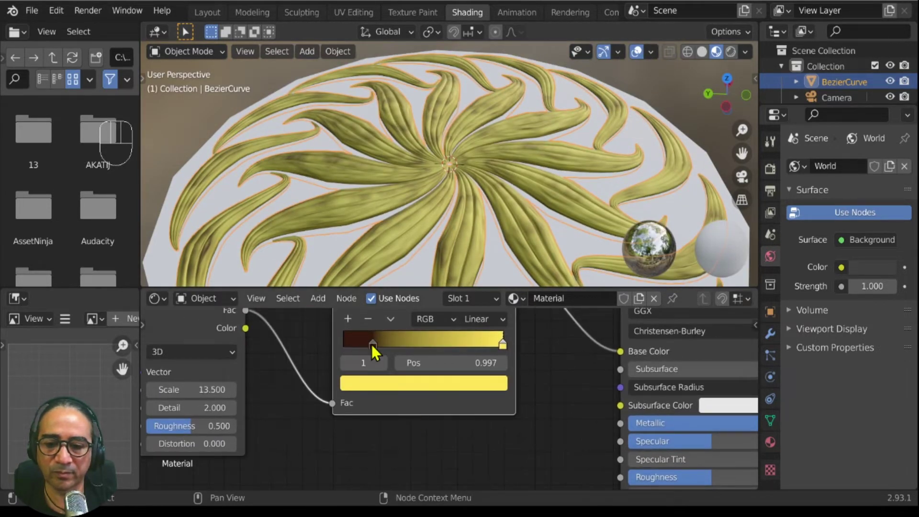
{"action": "mouse_move", "coordinate": [372, 344]}
{"action": "left_mouse_down"}
{"action": "mouse_move", "coordinate": [385, 344]}
{"action": "mouse_move", "coordinate": [375, 344]}
{"action": "left_mouse_up"}
{"action": "scroll", "coordinate": [398, 367], "scroll_direction": "down", "scroll_amount": 2}
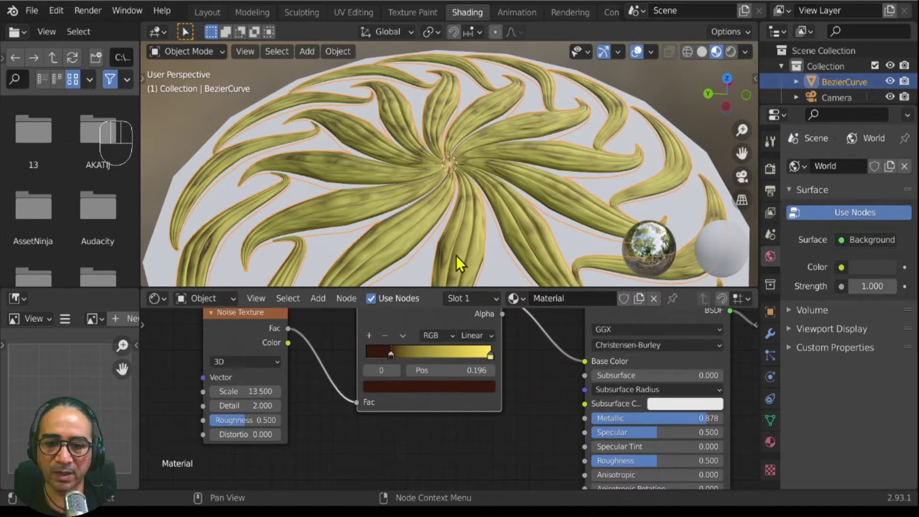
{"action": "middle_click_drag", "start_coordinate": [456, 256], "coordinate": [446, 168]}
{"action": "scroll", "coordinate": [469, 209], "scroll_direction": "down", "scroll_amount": 3}
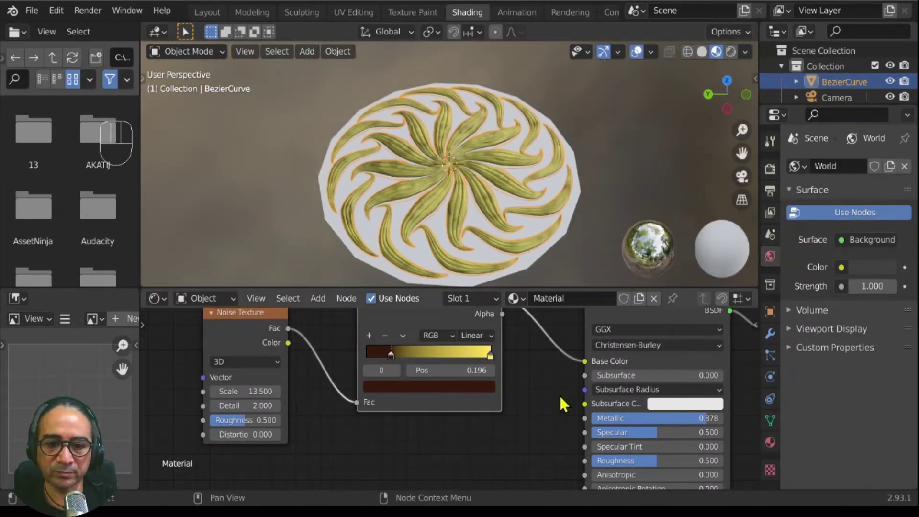
Select the base disc, look over the coloured relief in a maximised viewport and return to the Layout workspace.
{"action": "middle_click_drag", "start_coordinate": [559, 394], "coordinate": [438, 385]}
{"action": "left_click", "coordinate": [533, 265]}
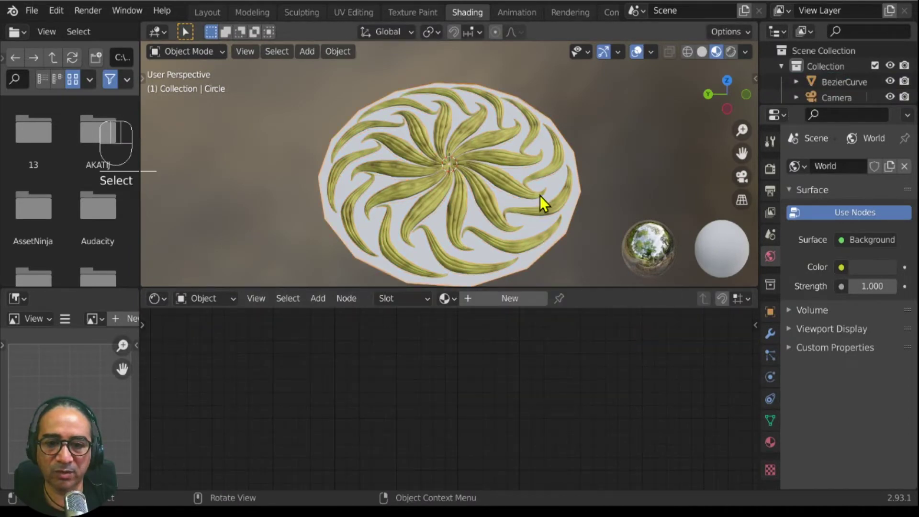
{"action": "scroll", "coordinate": [540, 195], "scroll_direction": "down", "scroll_amount": 3}
{"action": "middle_click_drag", "start_coordinate": [481, 222], "coordinate": [466, 273]}
{"action": "scroll", "coordinate": [468, 151], "scroll_direction": "up", "scroll_amount": 4}
{"action": "scroll", "coordinate": [472, 162], "scroll_direction": "down", "scroll_amount": 4}
{"action": "key", "text": "ctrl+space"}
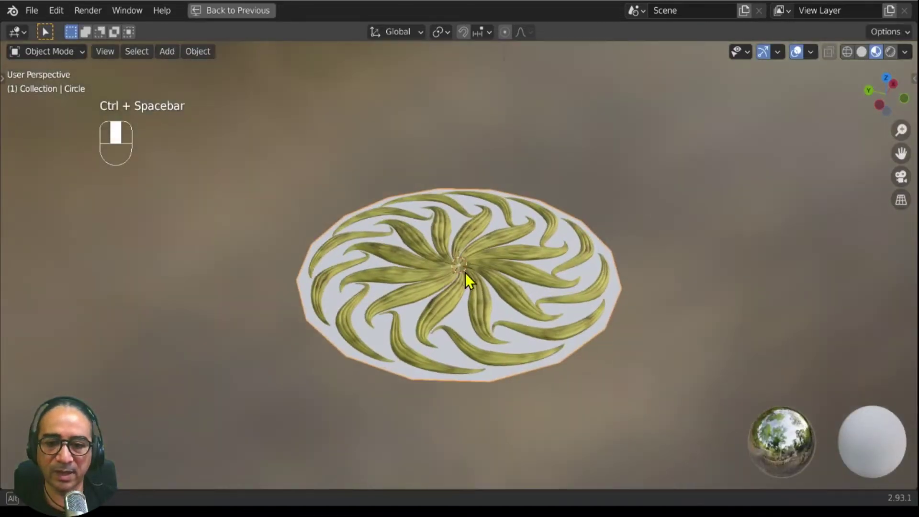
{"action": "left_click", "coordinate": [210, 15]}
{"action": "left_click", "coordinate": [213, 16]}
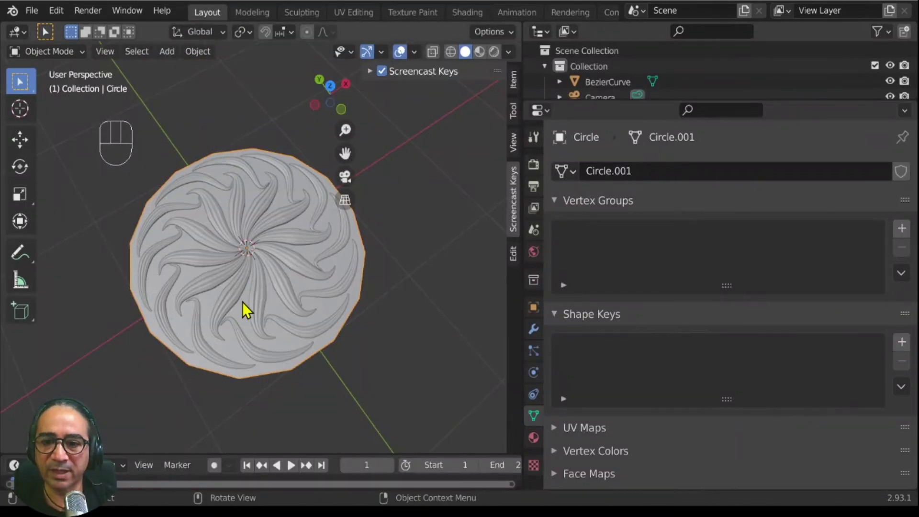
Select the leaf mesh together with the base disc, leaving the disc as the active object.
{"action": "scroll", "coordinate": [241, 297], "scroll_direction": "up", "scroll_amount": 5}
{"action": "scroll", "coordinate": [253, 266], "scroll_direction": "down", "scroll_amount": 5}
{"action": "left_click", "coordinate": [299, 301]}
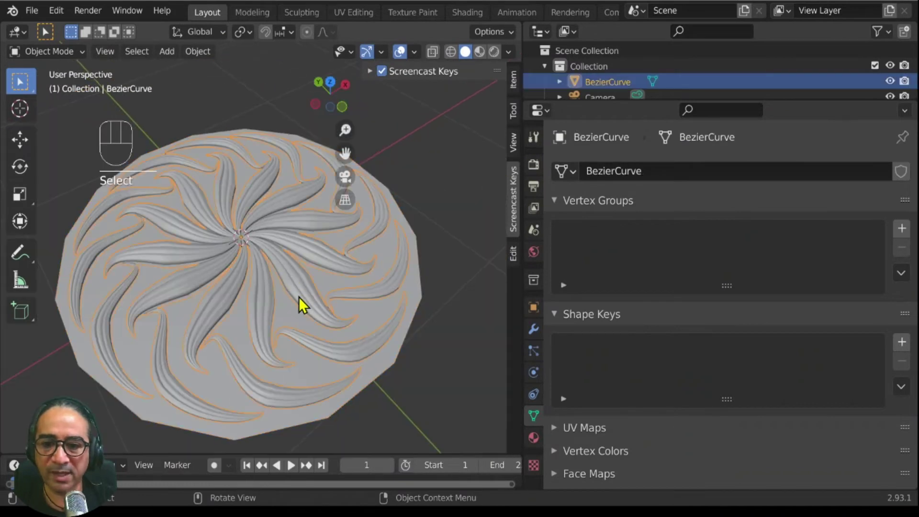
{"action": "middle_click_drag", "start_coordinate": [299, 300], "coordinate": [283, 298]}
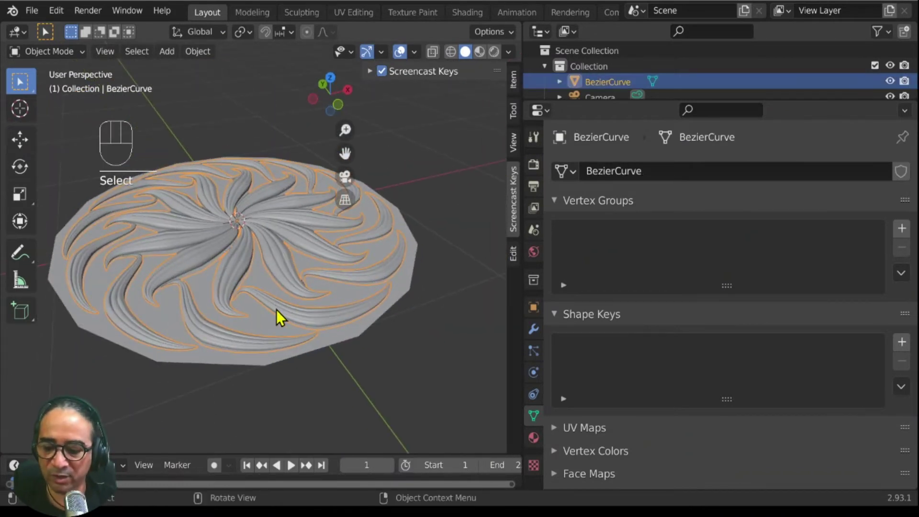
{"action": "key", "text": "shift"}
{"action": "left_click", "coordinate": [337, 350], "text": "shift"}
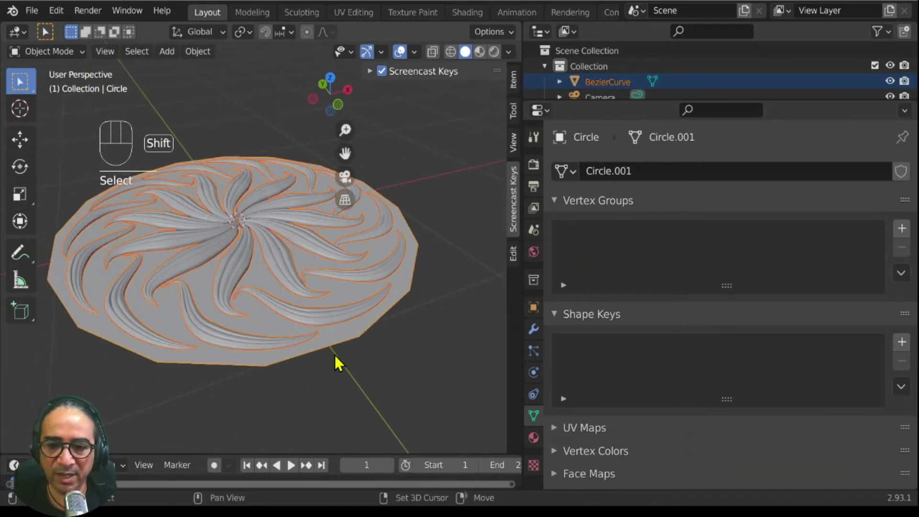
Enter Edit Mode on both meshes and select the vertex at the disc's centre.
{"action": "middle_click_drag", "start_coordinate": [335, 355], "coordinate": [314, 236]}
{"action": "scroll", "coordinate": [256, 202], "scroll_direction": "up", "scroll_amount": 4}
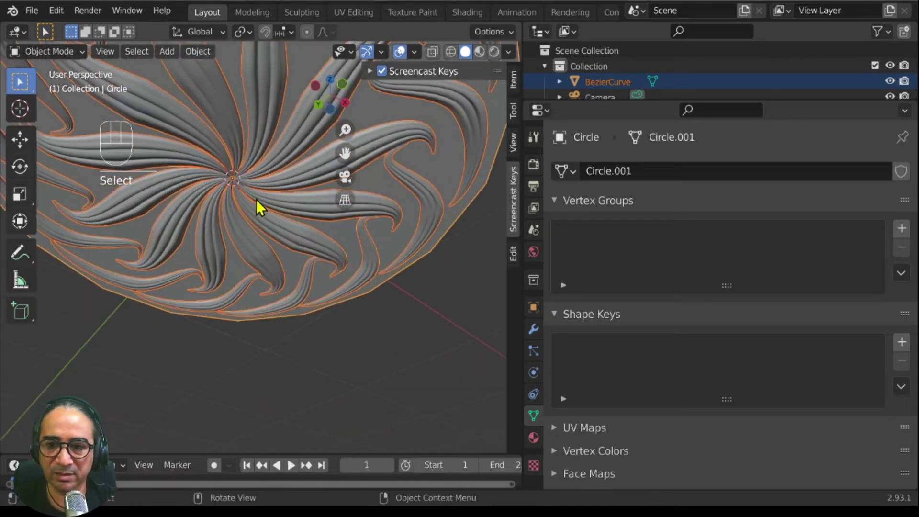
{"action": "scroll", "coordinate": [235, 211], "scroll_direction": "up", "scroll_amount": 6}
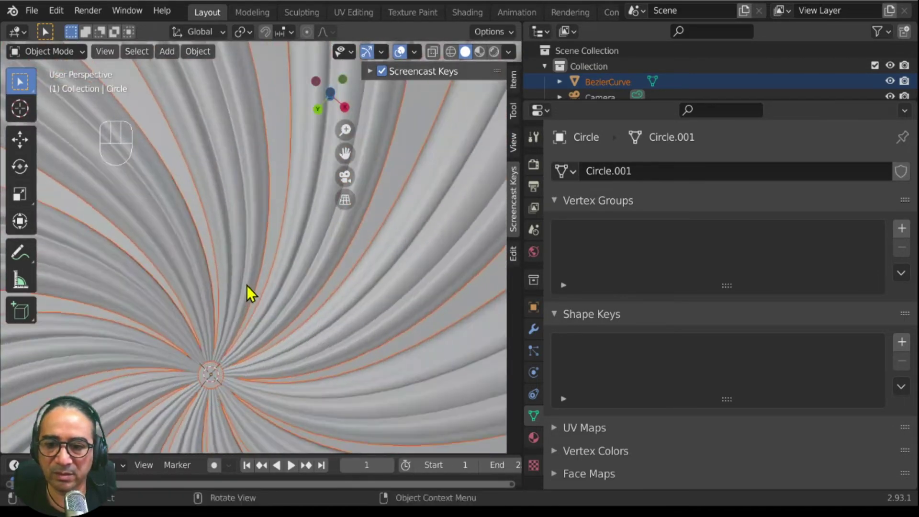
{"action": "key", "text": "Tab"}
{"action": "middle_click_drag", "start_coordinate": [221, 382], "coordinate": [267, 312], "text": "shift"}
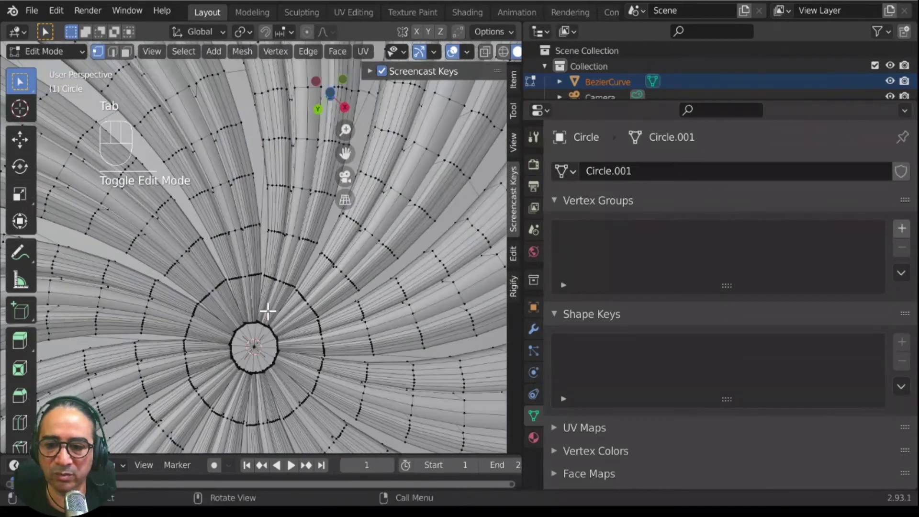
{"action": "scroll", "coordinate": [268, 364], "scroll_direction": "up", "scroll_amount": 3}
{"action": "middle_click_drag", "start_coordinate": [258, 429], "coordinate": [261, 261], "text": "shift"}
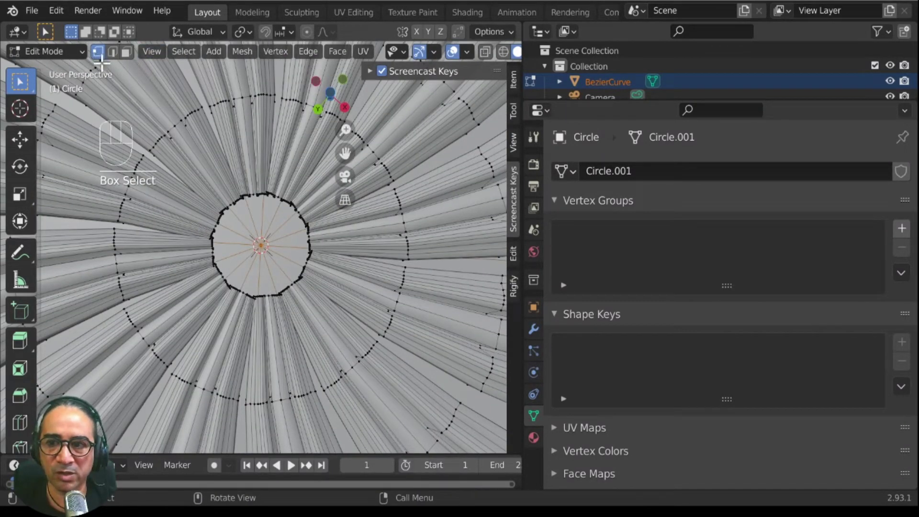
Turn on proportional editing with the Smooth falloff for the leaf and disc meshes.
{"action": "scroll", "coordinate": [260, 245], "scroll_direction": "down", "scroll_amount": 10}
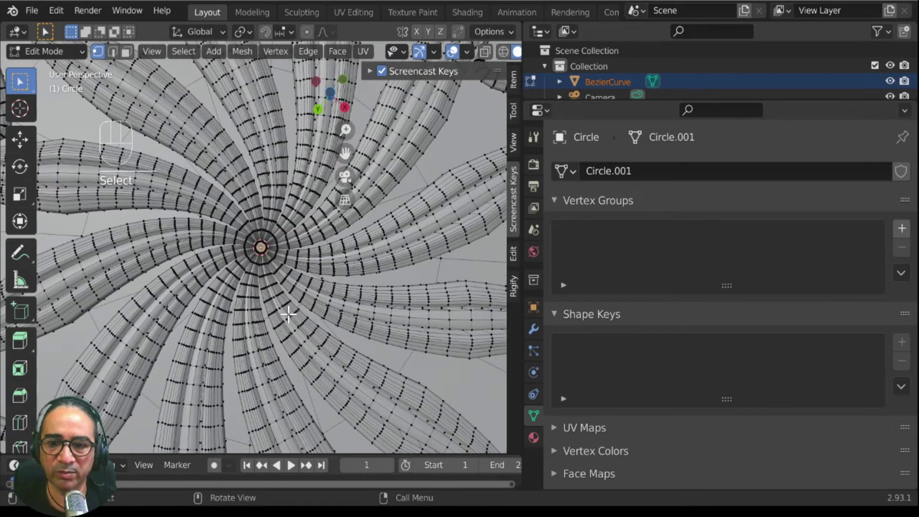
{"action": "middle_click_drag", "start_coordinate": [259, 245], "coordinate": [314, 329]}
{"action": "scroll", "coordinate": [375, 206], "scroll_direction": "up", "scroll_amount": 3}
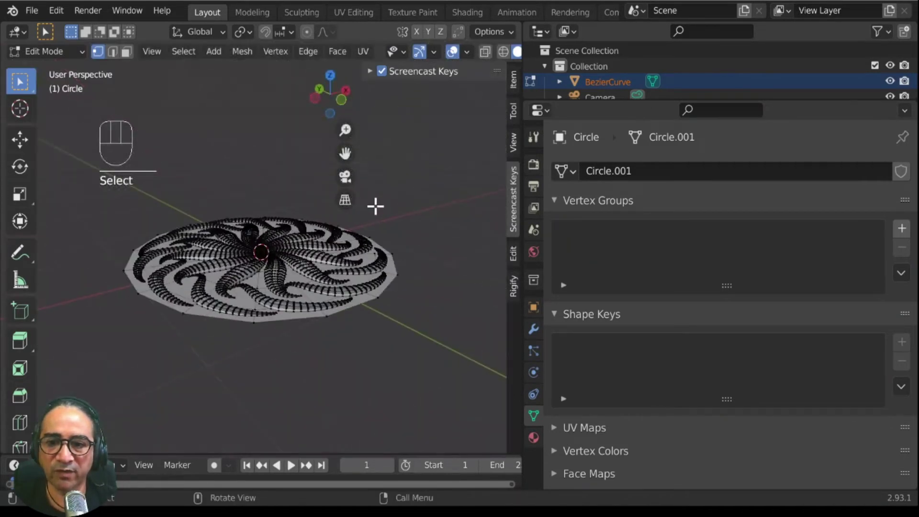
{"action": "left_click", "coordinate": [332, 33]}
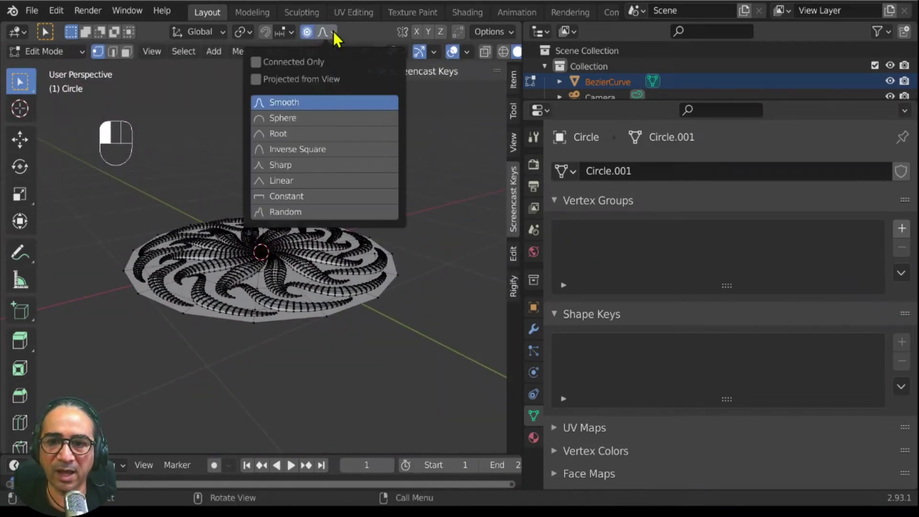
{"action": "left_click", "coordinate": [307, 33]}
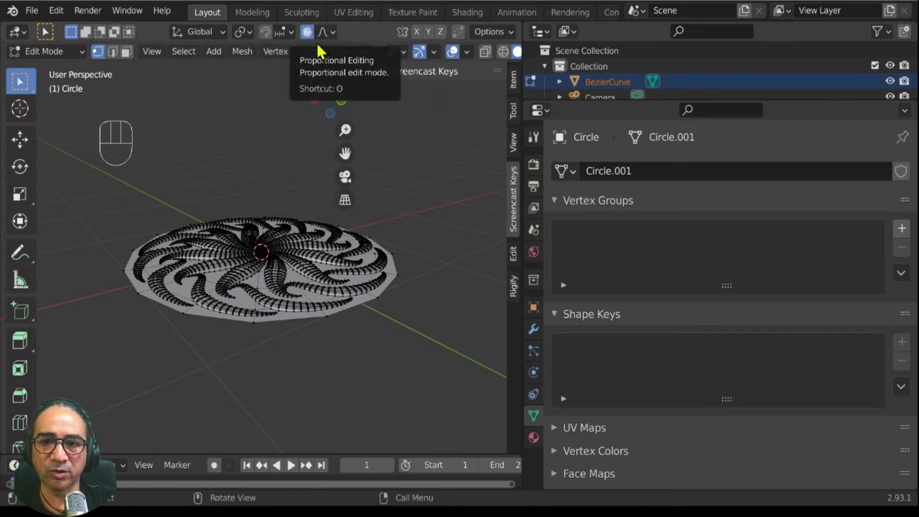
Keep proportional editing enabled and set its falloff shape to Sphere.
{"action": "key", "text": "o"}
{"action": "key", "text": "o"}
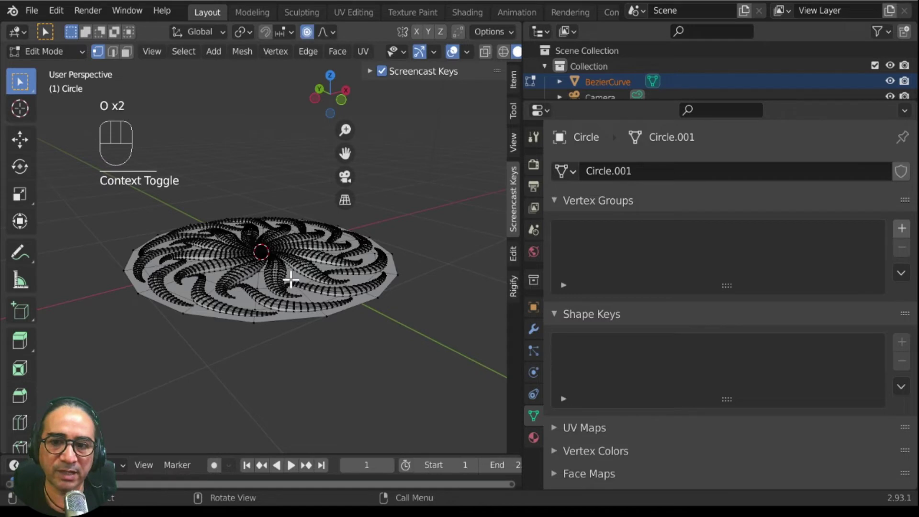
{"action": "left_click", "coordinate": [330, 33]}
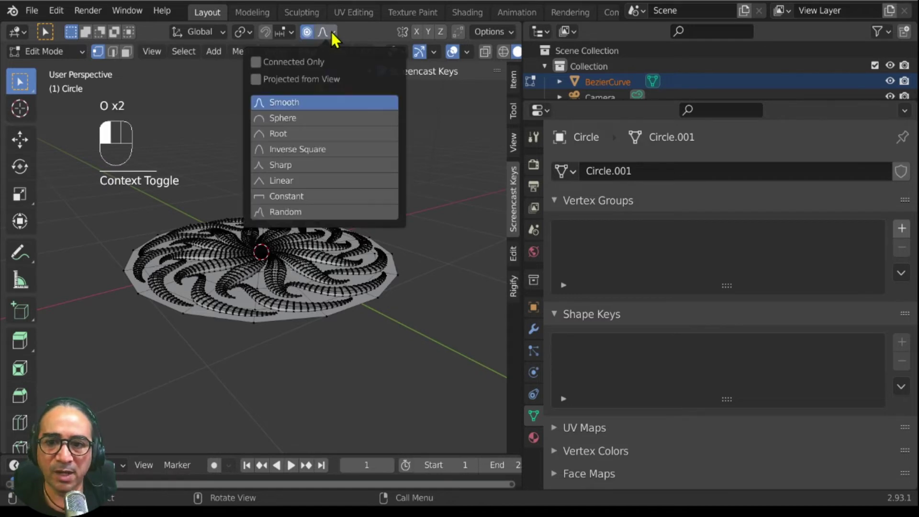
{"action": "left_click", "coordinate": [302, 121]}
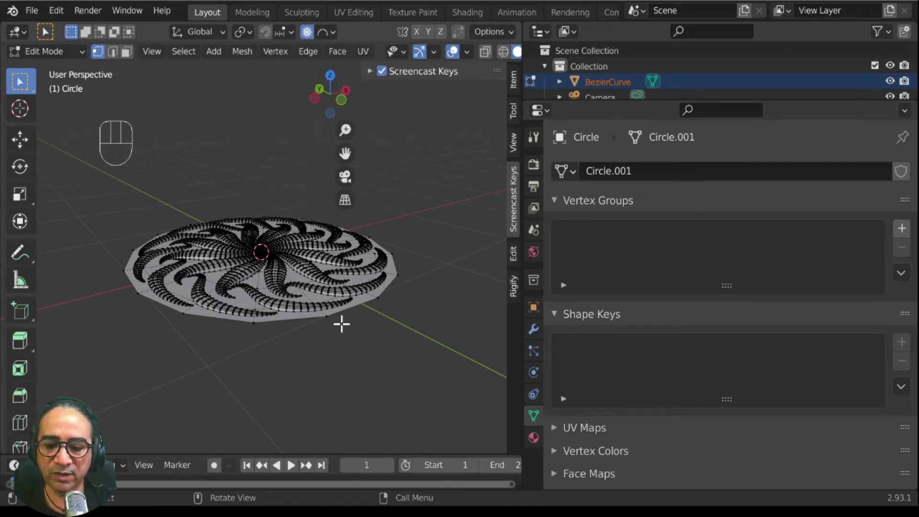
Raise the disc's centre along Z with proportional editing into a dome about 0.13 m high, and return to Object Mode.
{"action": "key", "text": "g"}
{"action": "key", "text": "z"}
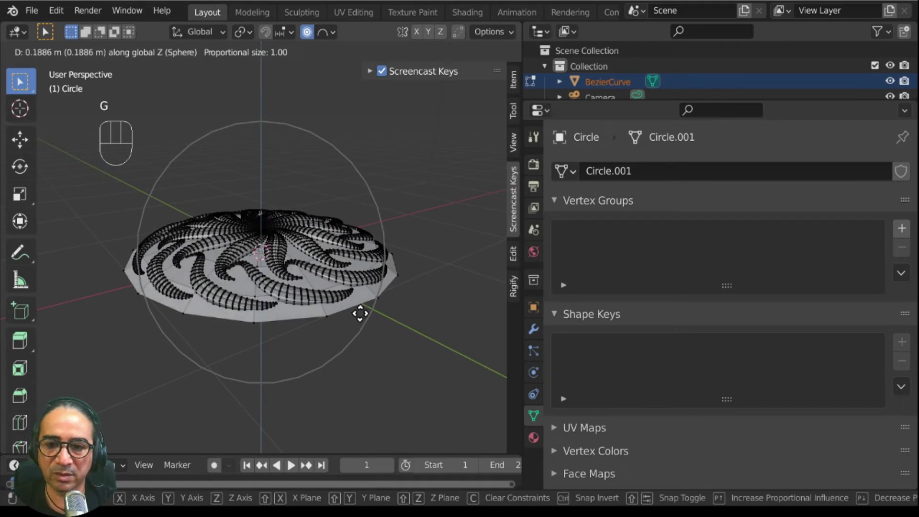
{"action": "left_click", "coordinate": [361, 319]}
{"action": "middle_click_drag", "start_coordinate": [223, 318], "coordinate": [351, 370]}
{"action": "key", "text": "Tab"}
{"action": "middle_click_drag", "start_coordinate": [367, 335], "coordinate": [308, 273]}
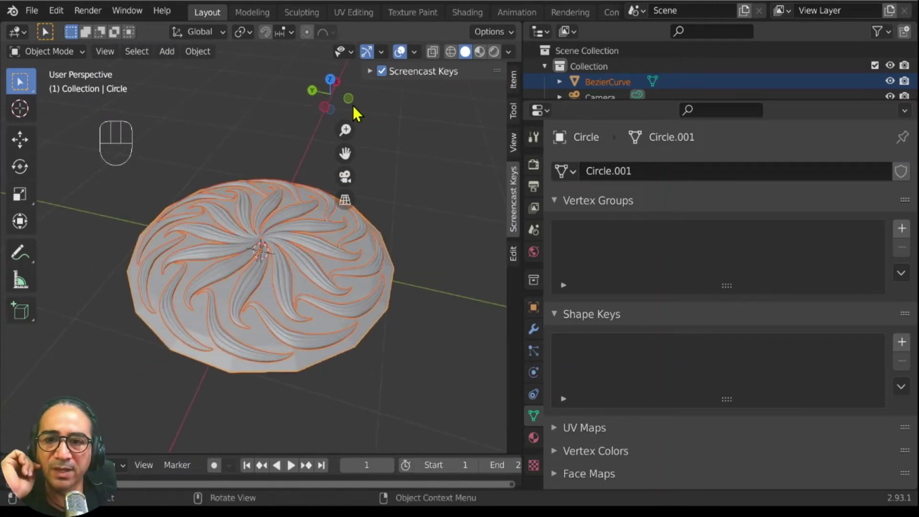
Save the scene as a new incremental file named BOUCLIER2.blend in the sINOCERATOPS folder.
{"action": "left_click", "coordinate": [29, 10]}
{"action": "left_click", "coordinate": [59, 129]}
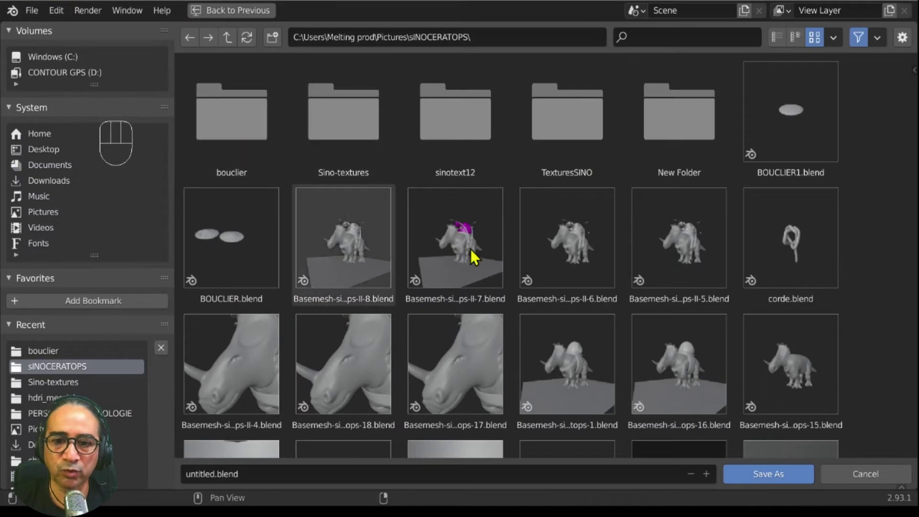
{"action": "left_click", "coordinate": [829, 128]}
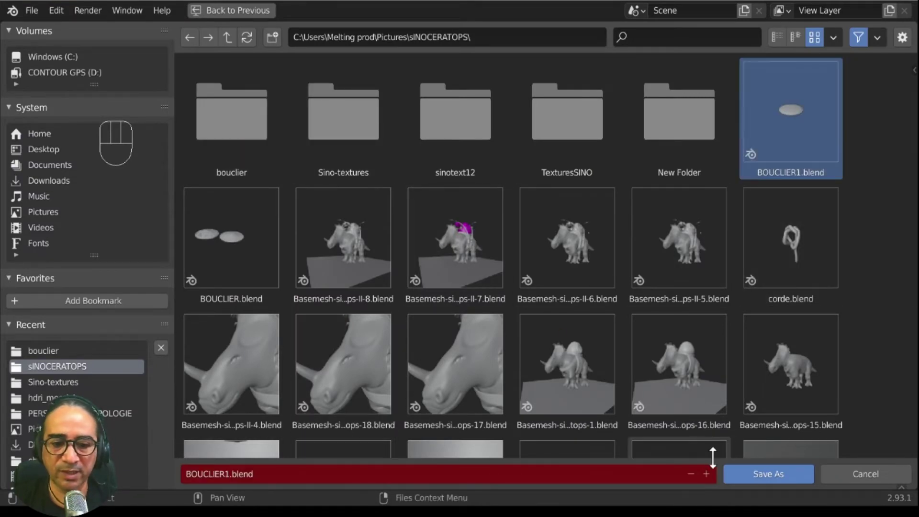
{"action": "left_click", "coordinate": [707, 474]}
{"action": "left_click", "coordinate": [761, 477]}
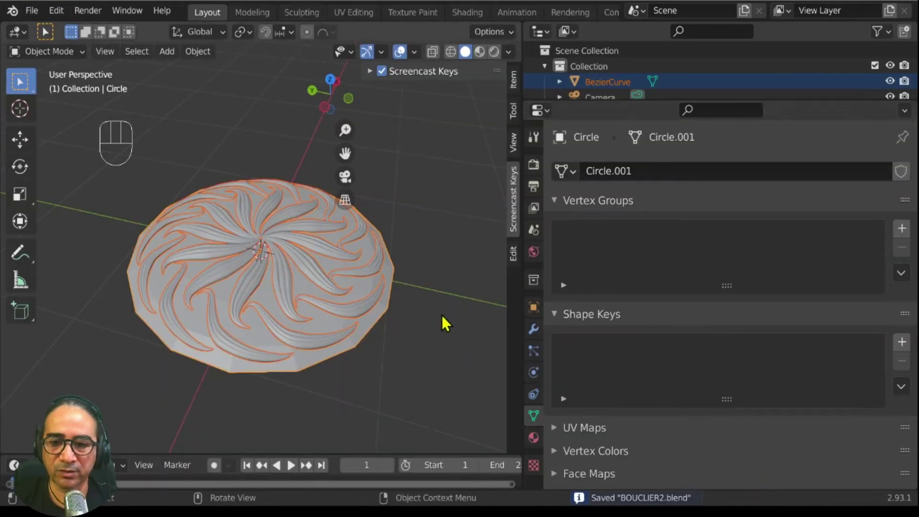
In the Shading workspace, create a new material for the disc with a near-black base colour (value 0.021), leaving more room for its nodes.
{"action": "middle_click_drag", "start_coordinate": [442, 315], "coordinate": [442, 252]}
{"action": "left_click", "coordinate": [467, 12]}
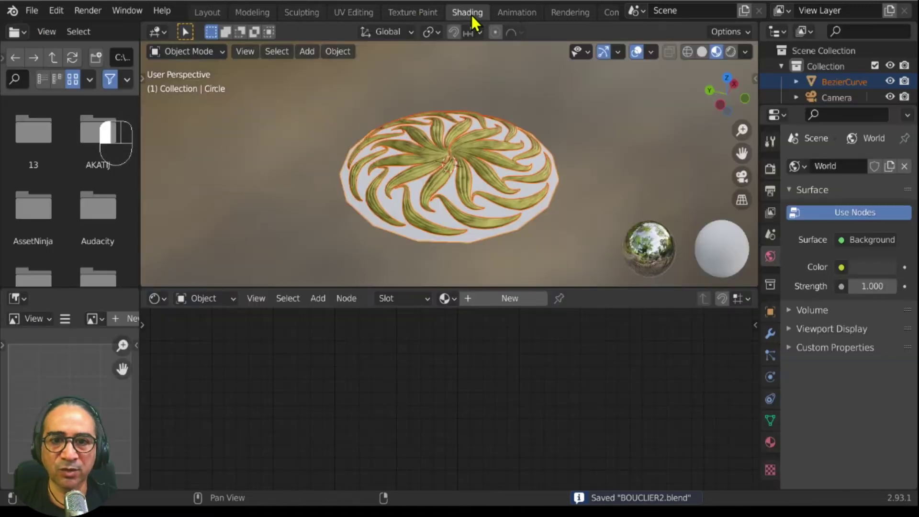
{"action": "middle_click_drag", "start_coordinate": [483, 241], "coordinate": [540, 152]}
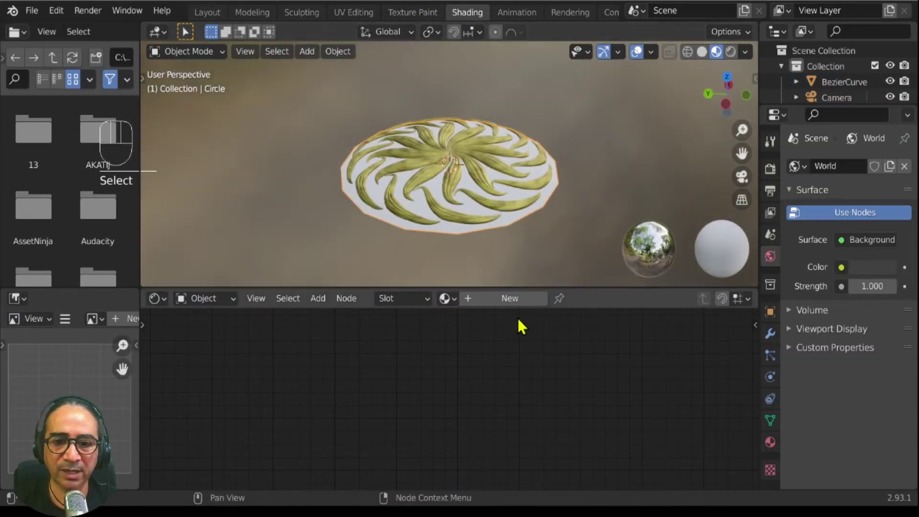
{"action": "left_click", "coordinate": [510, 297]}
{"action": "middle_click_drag", "start_coordinate": [500, 419], "coordinate": [507, 463]}
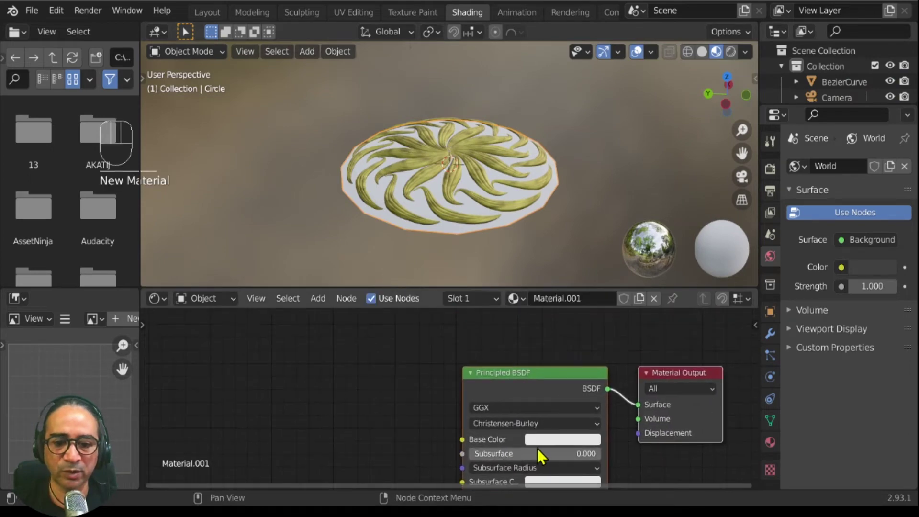
{"action": "left_click", "coordinate": [544, 439]}
{"action": "left_click", "coordinate": [629, 332]}
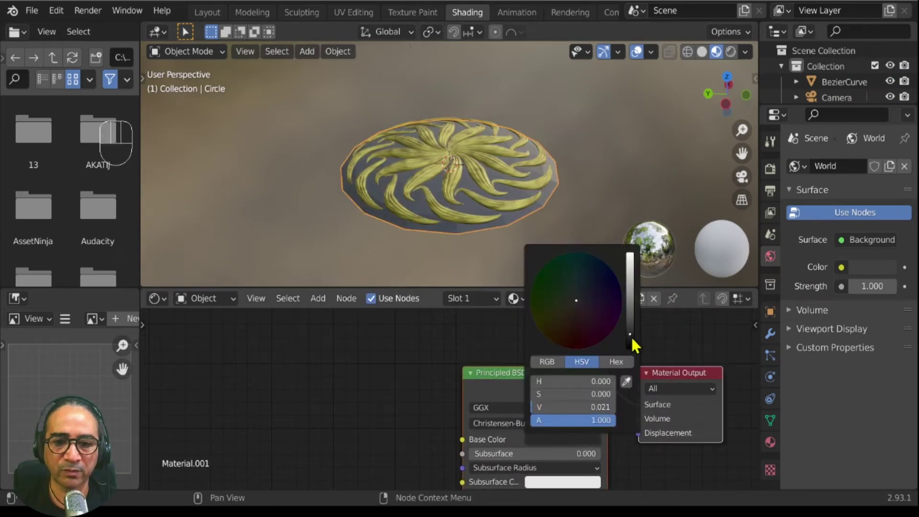
{"action": "middle_click_drag", "start_coordinate": [479, 179], "coordinate": [528, 246]}
{"action": "left_click_drag", "start_coordinate": [505, 287], "coordinate": [505, 210]}
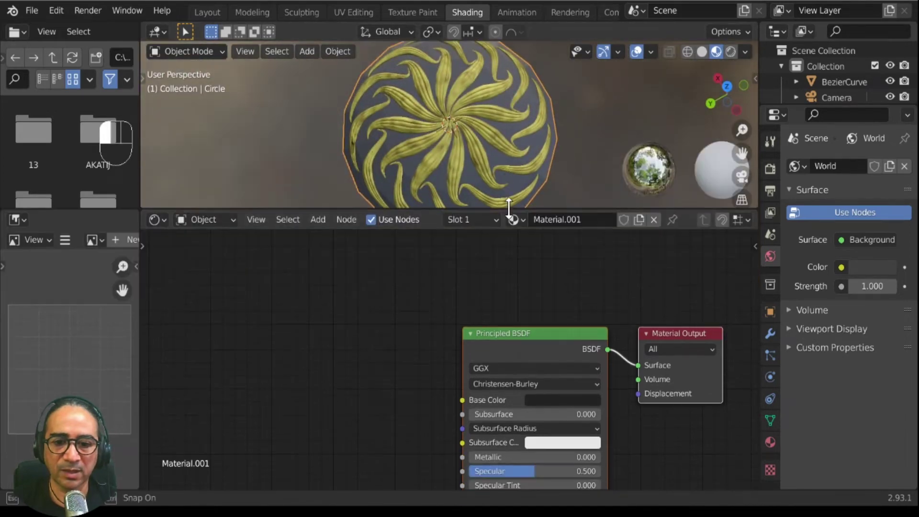
{"action": "left_click_drag", "start_coordinate": [503, 343], "coordinate": [490, 248]}
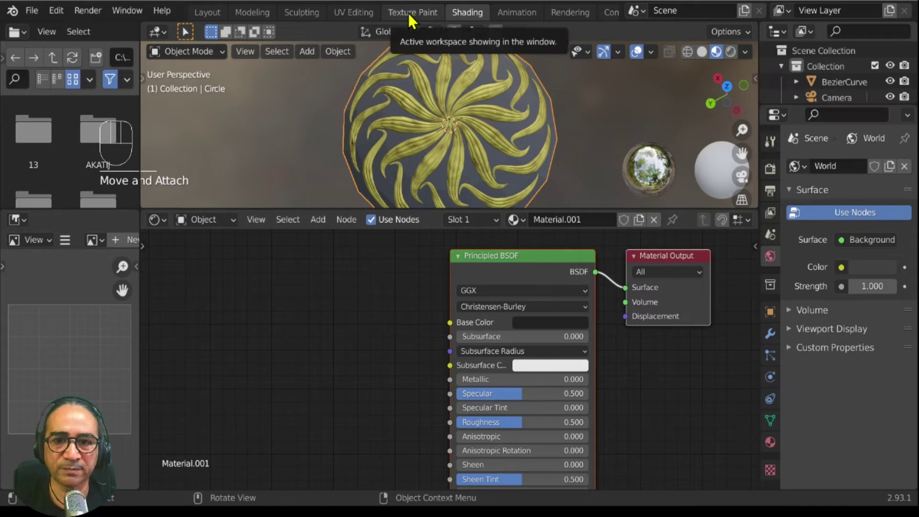
In the UV Editing workspace, UV-map the whole disc from the top view using Project from View (Bounds).
{"action": "left_click", "coordinate": [354, 13]}
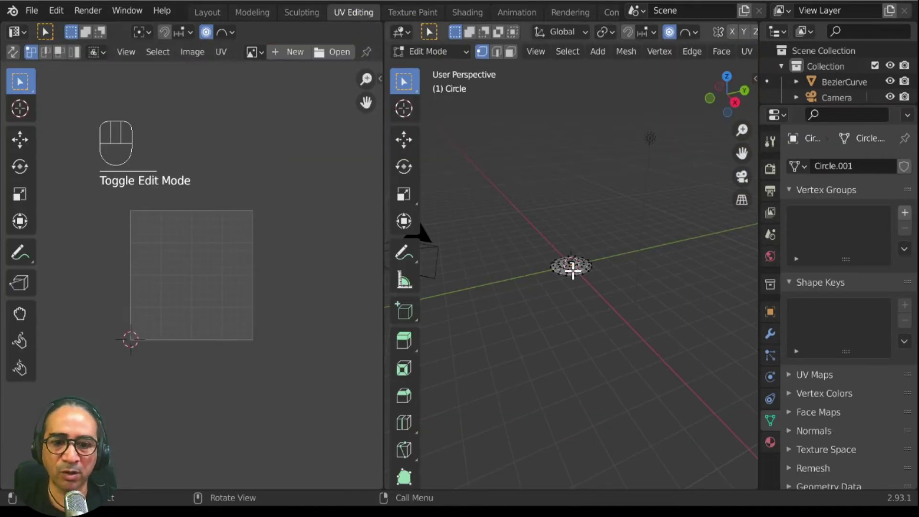
{"action": "key", "text": "KP_7"}
{"action": "scroll", "coordinate": [583, 338], "scroll_direction": "up", "scroll_amount": 8}
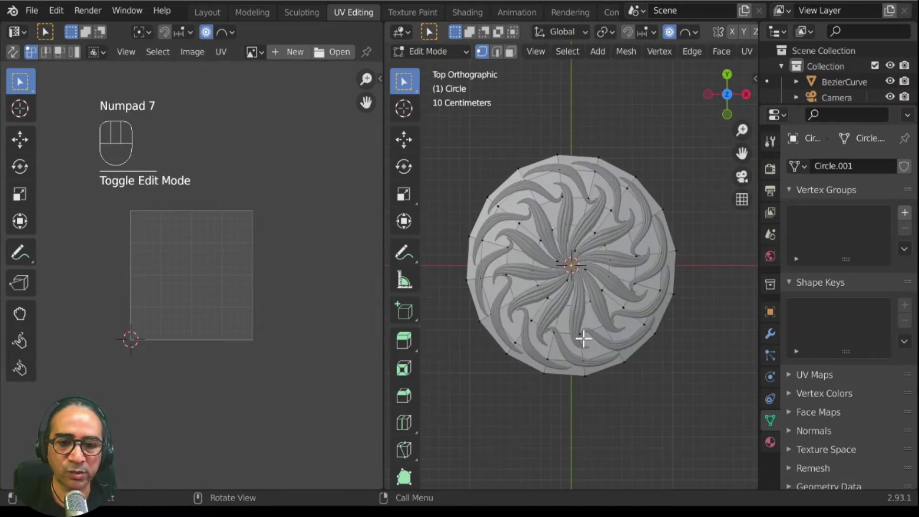
{"action": "key", "text": "a"}
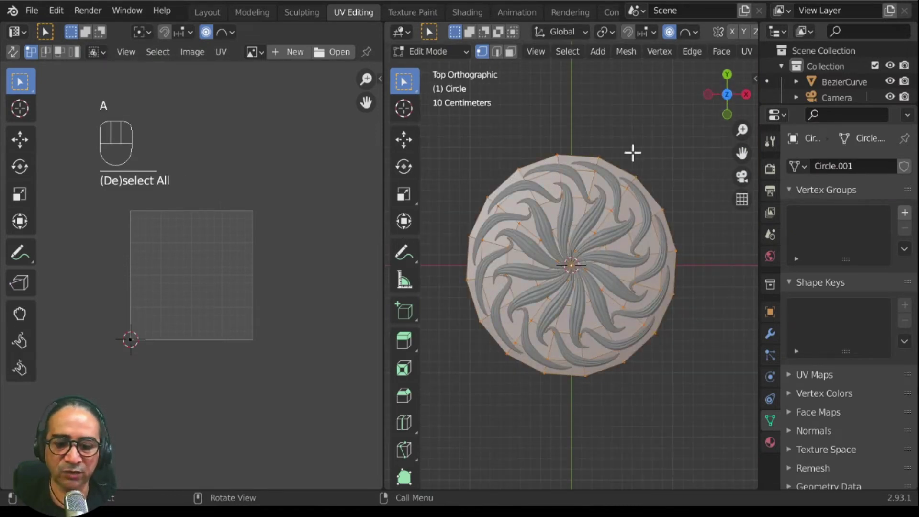
{"action": "key", "text": "u"}
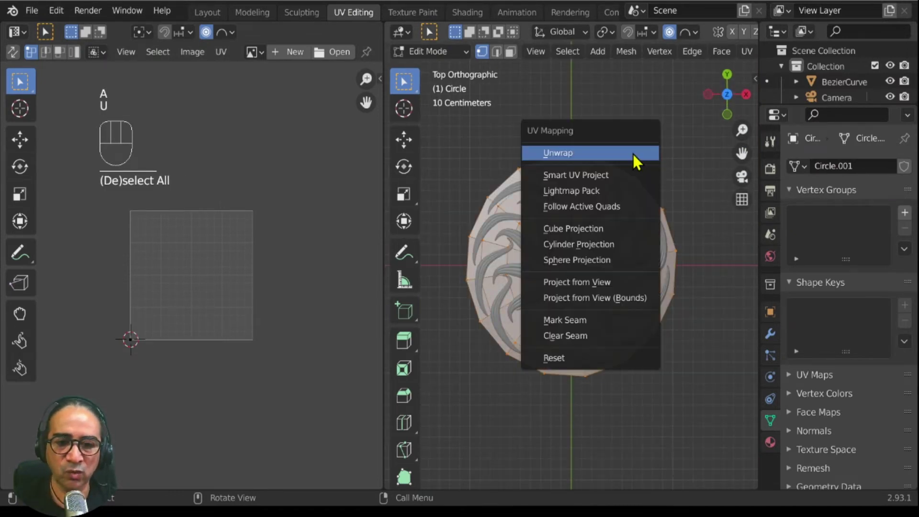
{"action": "left_click", "coordinate": [628, 297]}
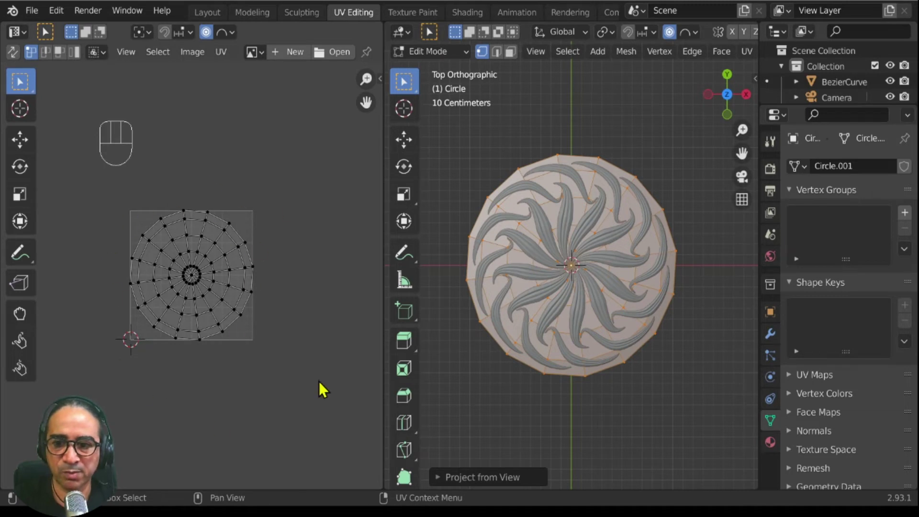
Try the plain Project from View mapping on the disc, and reproject it with Project from View (Bounds).
{"action": "scroll", "coordinate": [656, 369], "scroll_direction": "down", "scroll_amount": 2}
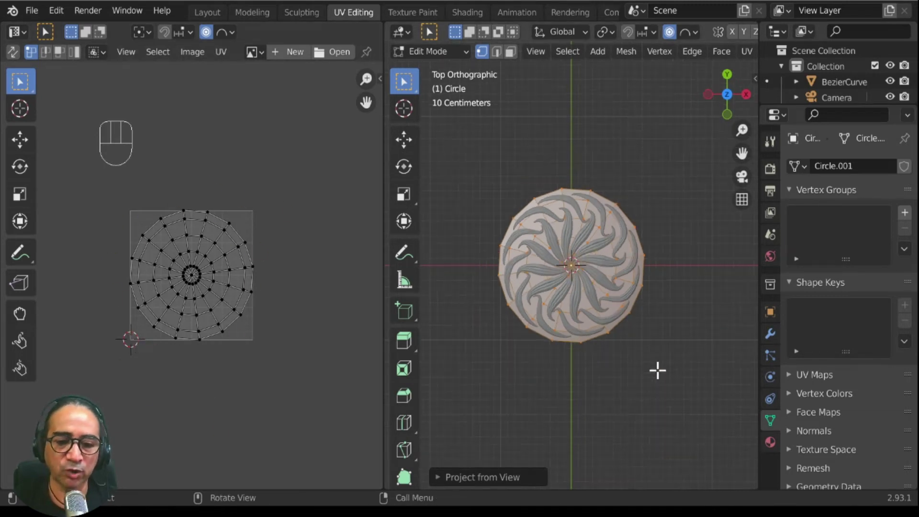
{"action": "key", "text": "u"}
{"action": "left_click", "coordinate": [634, 353]}
{"action": "key", "text": "u"}
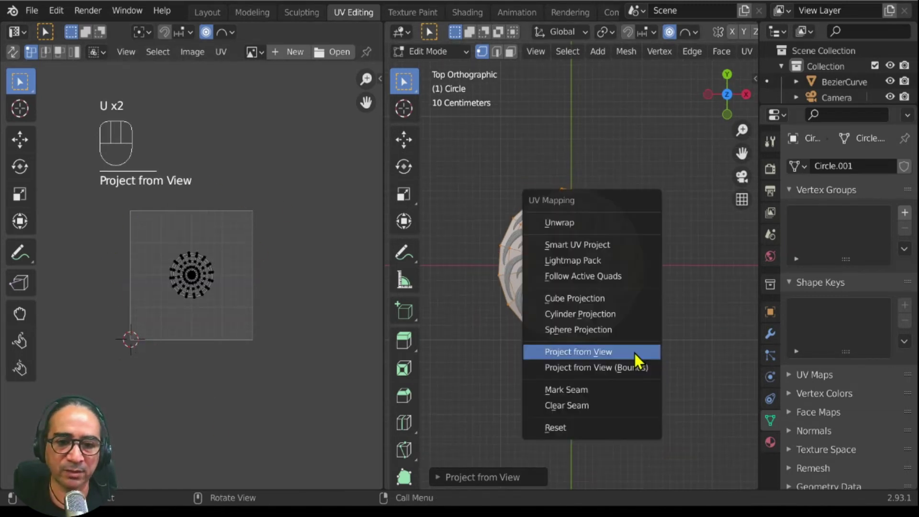
{"action": "left_click", "coordinate": [637, 368]}
{"action": "scroll", "coordinate": [635, 364], "scroll_direction": "up", "scroll_amount": 3}
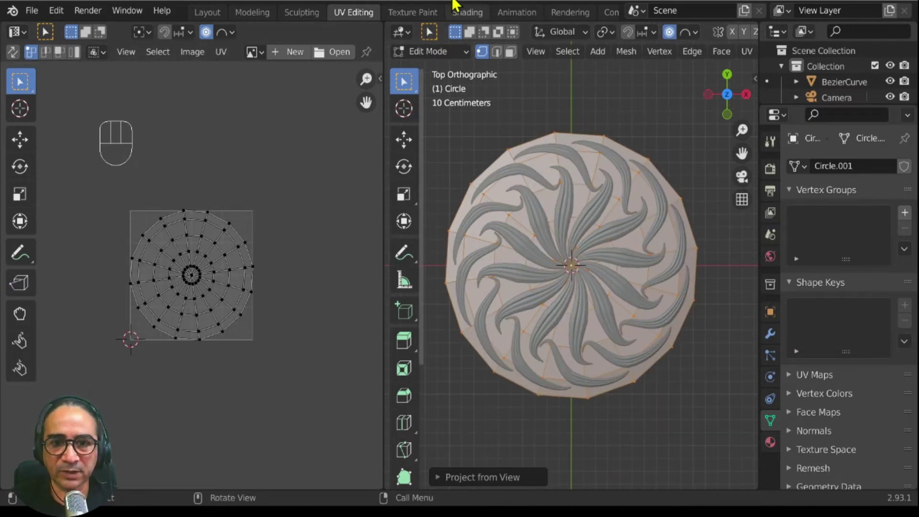
Switch to the Texture Paint workspace, show the active tool's settings beside the disc, and begin adding a Base Color paint slot.
{"action": "left_click", "coordinate": [411, 14]}
{"action": "scroll", "coordinate": [505, 281], "scroll_direction": "up", "scroll_amount": 6}
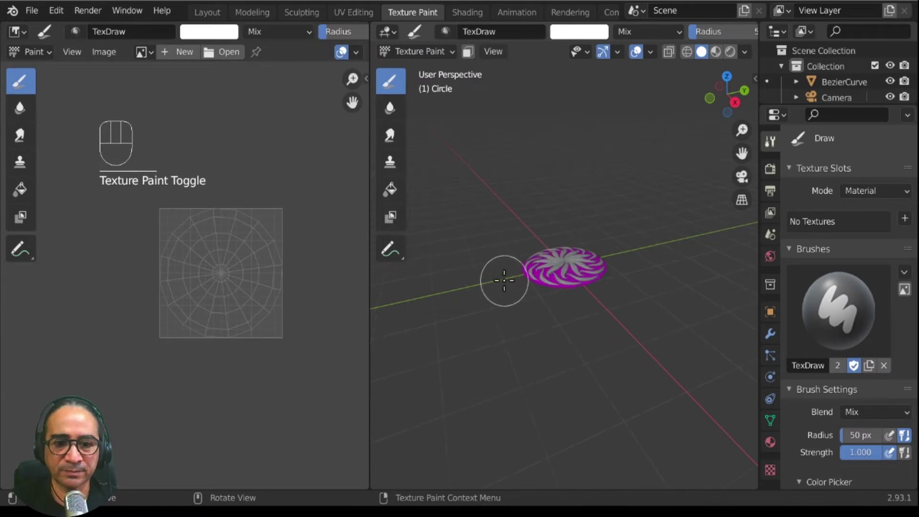
{"action": "middle_click_drag", "start_coordinate": [537, 281], "coordinate": [551, 300]}
{"action": "key", "text": "n"}
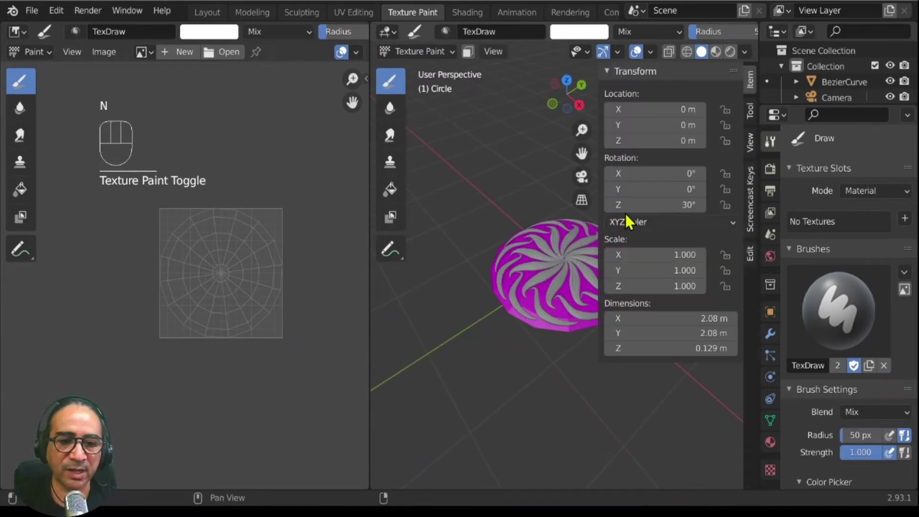
{"action": "key", "text": "n"}
{"action": "key", "text": "n"}
{"action": "key", "text": "n"}
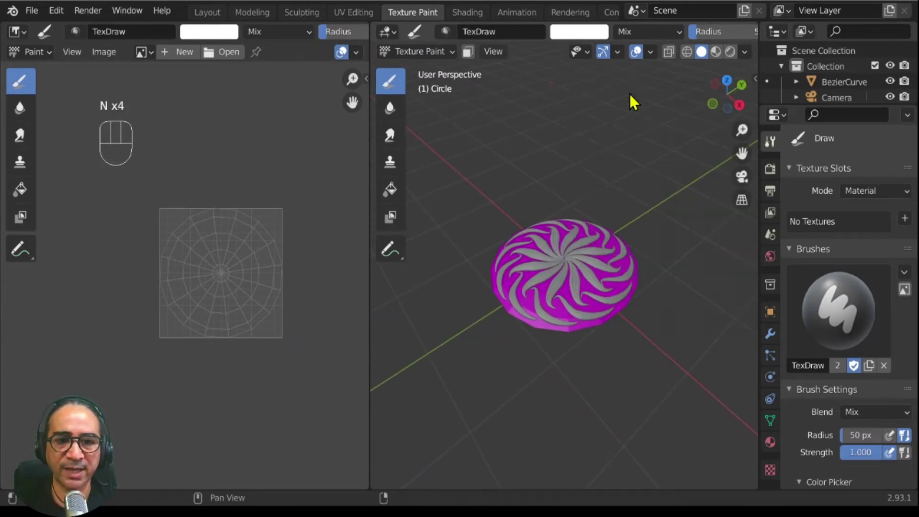
{"action": "key", "text": "n"}
{"action": "left_click", "coordinate": [750, 111]}
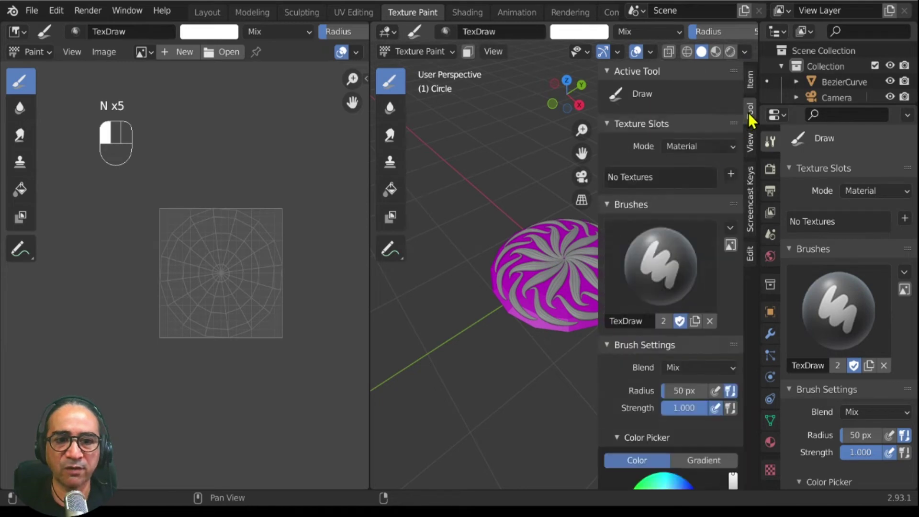
{"action": "left_click", "coordinate": [731, 173]}
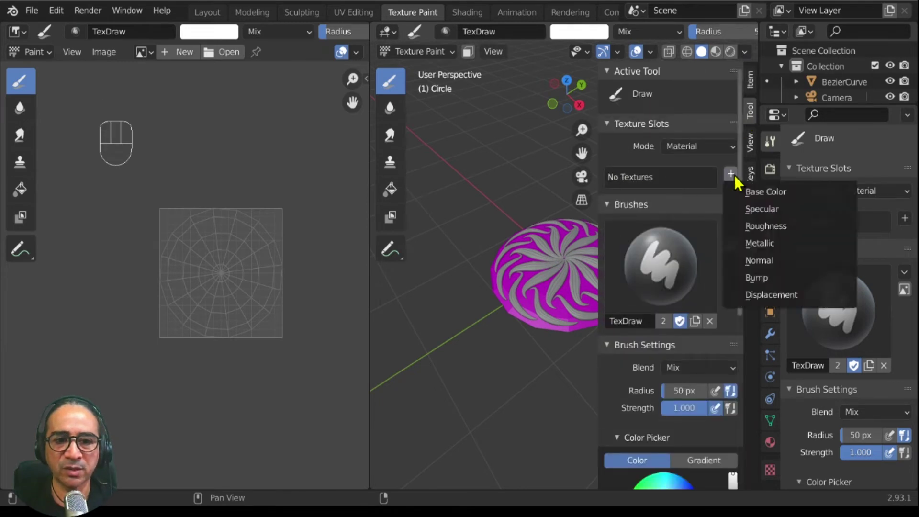
{"action": "left_click", "coordinate": [760, 192]}
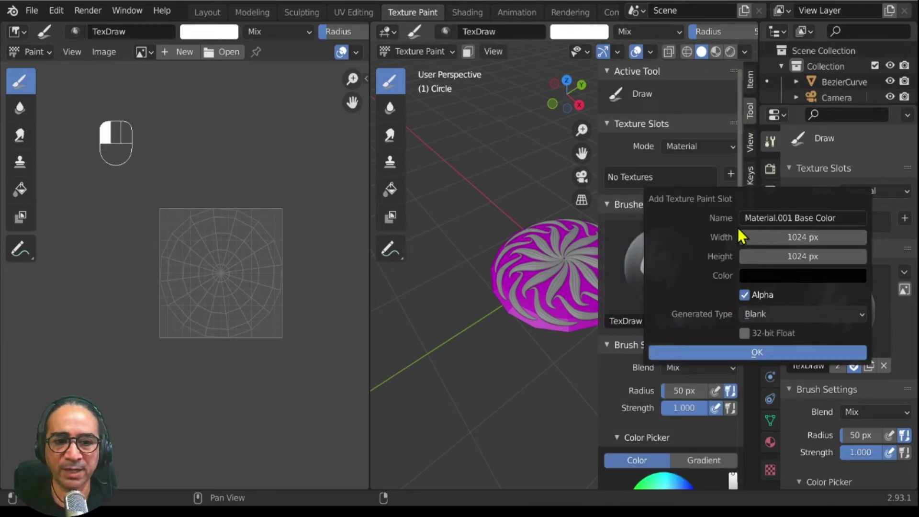
Return to the Shading workspace and rename the disc's material to bouclier.
{"action": "left_click", "coordinate": [468, 12]}
{"action": "left_click", "coordinate": [558, 219]}
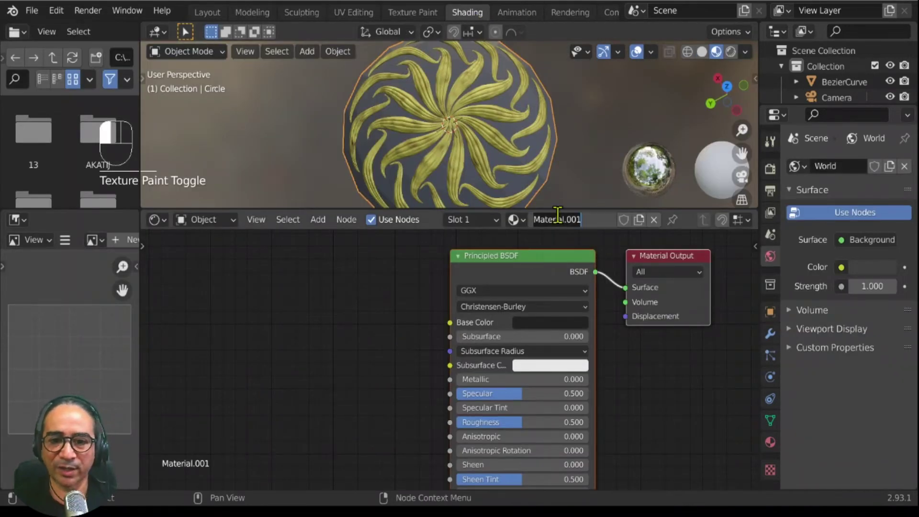
{"action": "type", "text": "bouclier"}
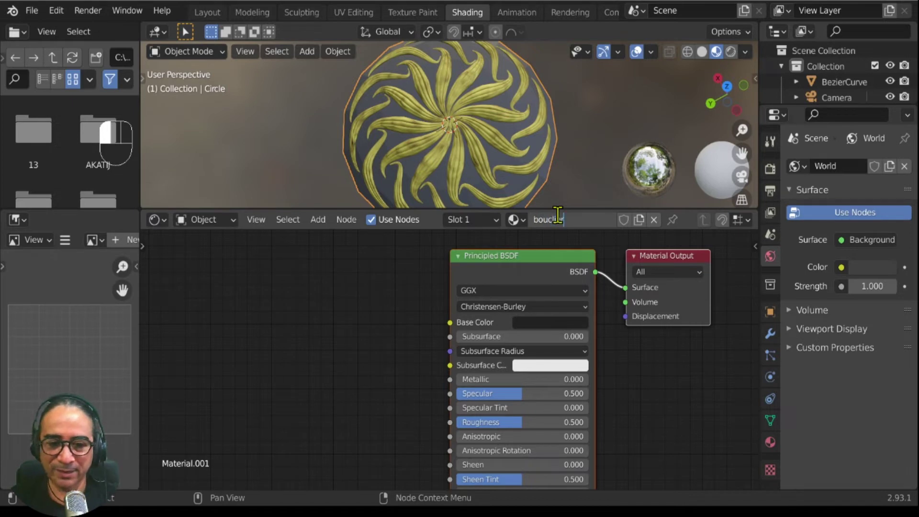
{"action": "left_click", "coordinate": [402, 345]}
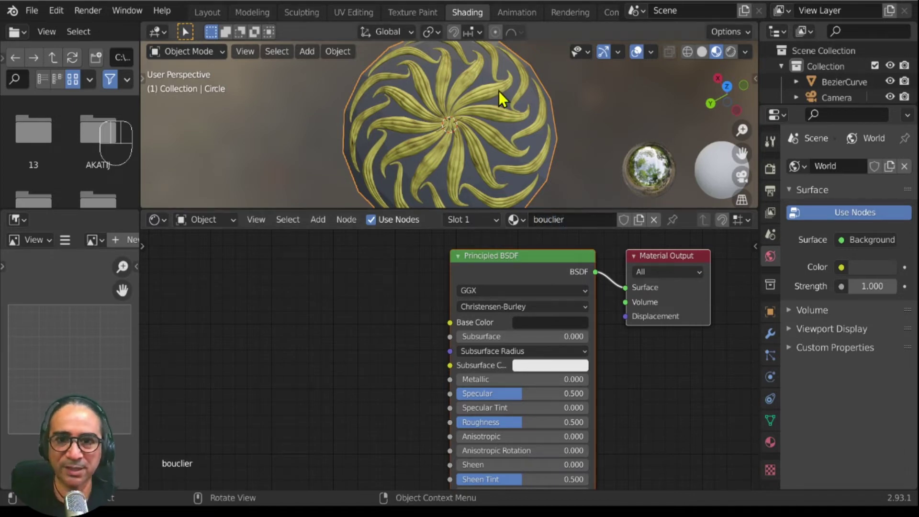
In the Texture Paint workspace, add a 1024 x 1024 px Base Color paint slot named bouclier Base Color, without alpha.
{"action": "left_click", "coordinate": [414, 15]}
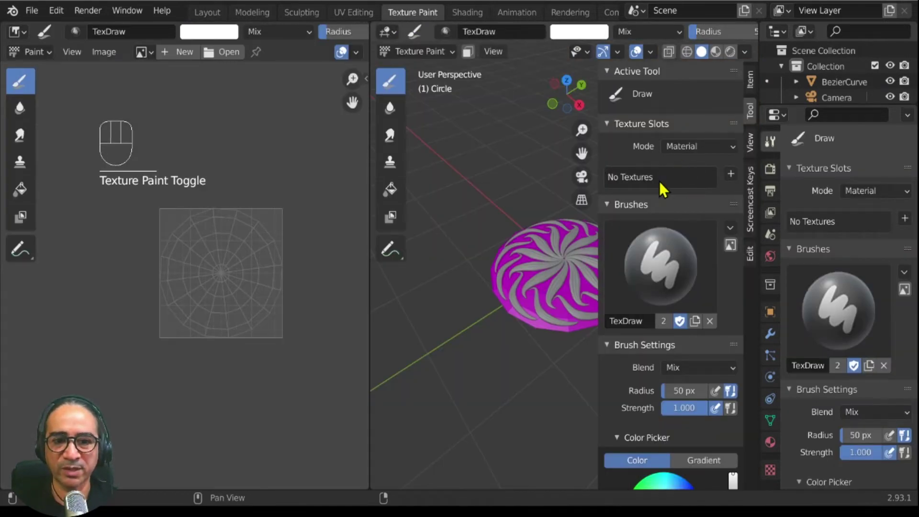
{"action": "left_click", "coordinate": [736, 174]}
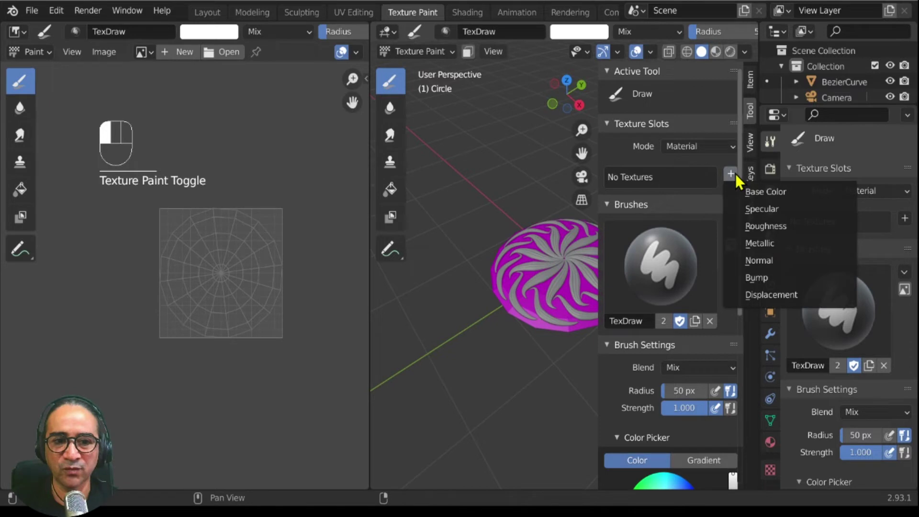
{"action": "left_click", "coordinate": [780, 194]}
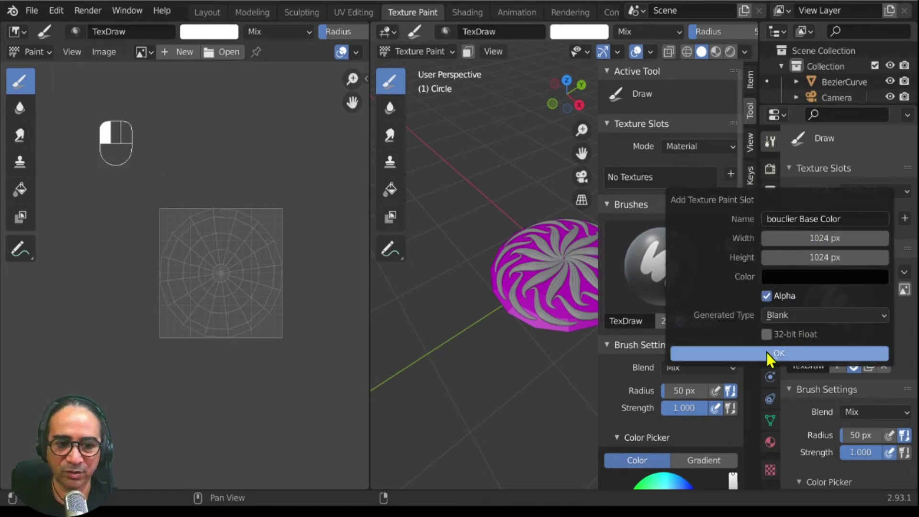
{"action": "left_click", "coordinate": [767, 295]}
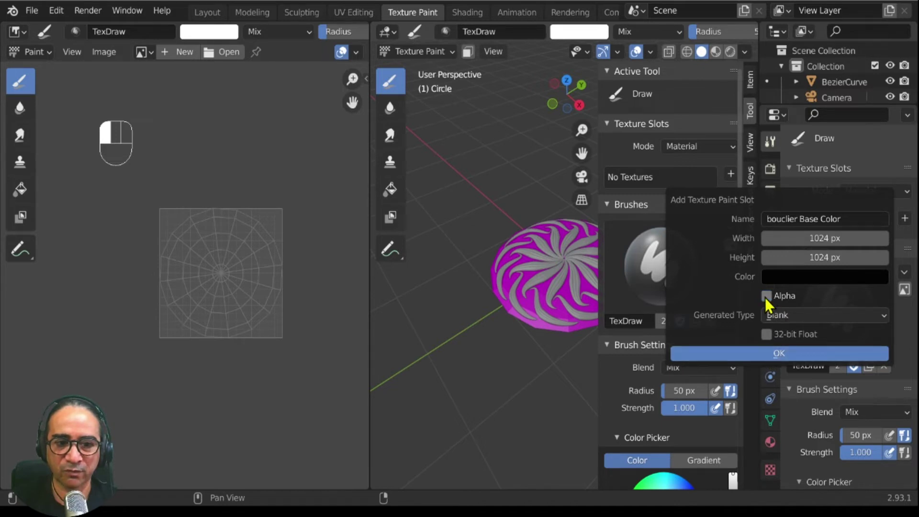
{"action": "left_click", "coordinate": [776, 364]}
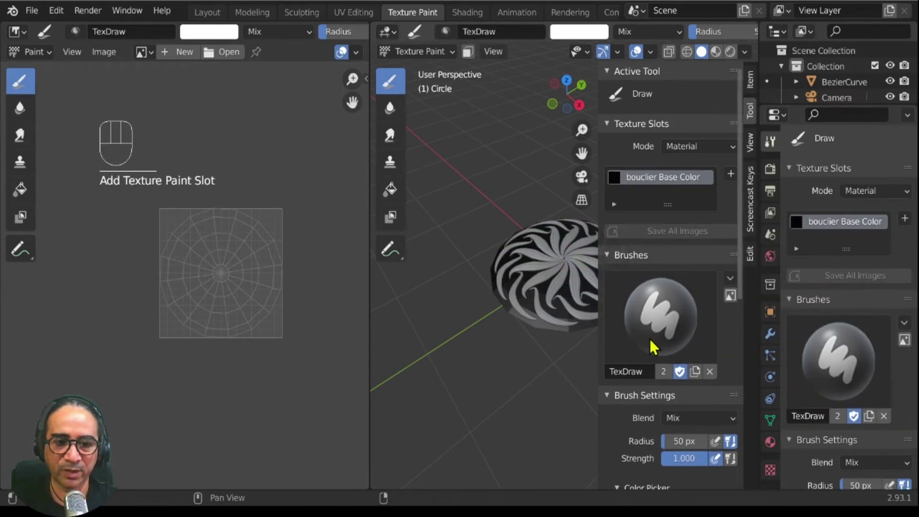
Add a 1024 x 1024 px Normal paint slot named bouclier Normal to the disc's material.
{"action": "left_click", "coordinate": [731, 174]}
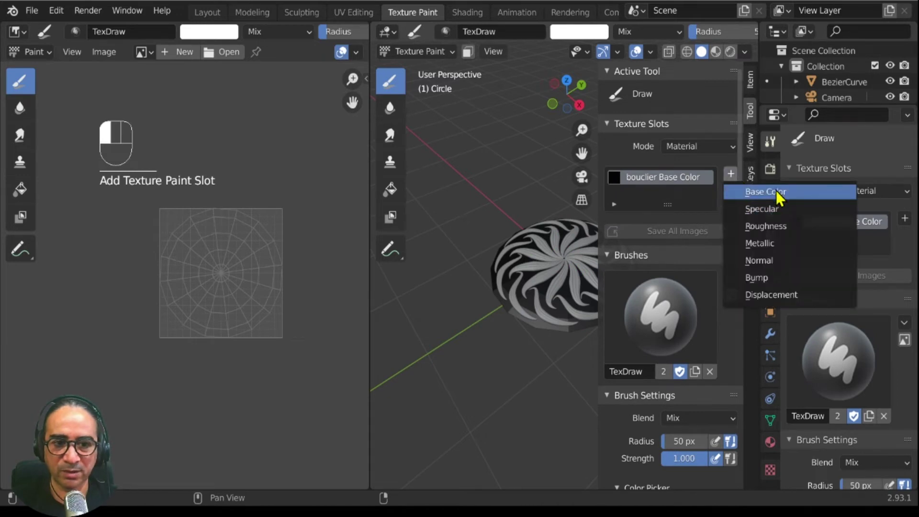
{"action": "left_click", "coordinate": [764, 261]}
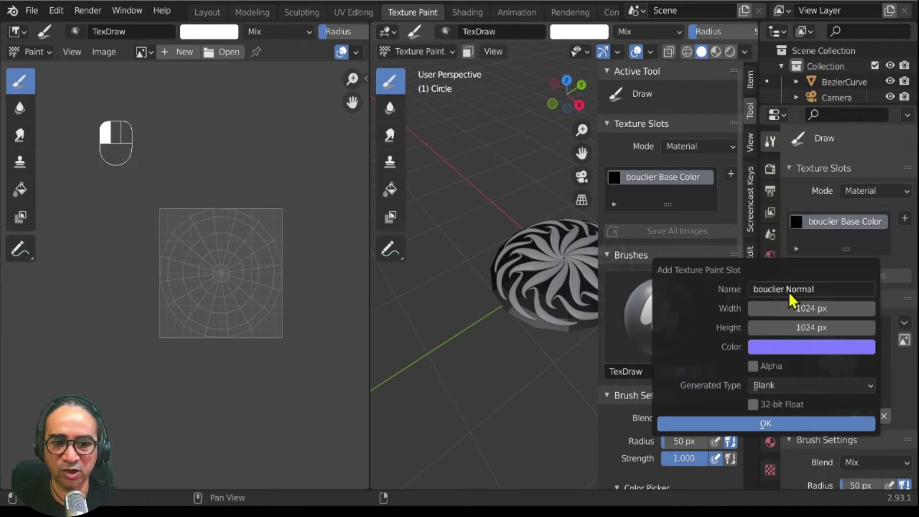
{"action": "left_click", "coordinate": [768, 425]}
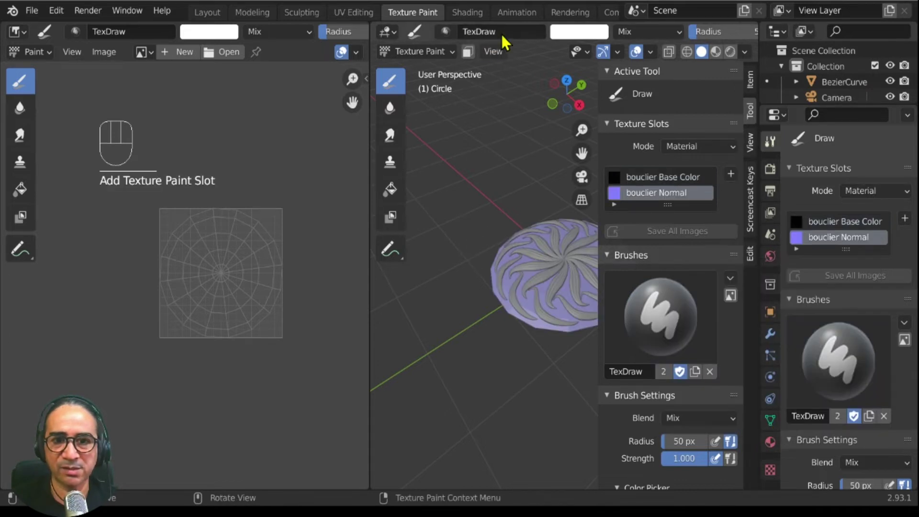
In the Shading workspace, arrange the Base Color texture, Normal texture and Normal Map nodes tidily beside the Principled BSDF.
{"action": "left_click", "coordinate": [475, 18]}
{"action": "scroll", "coordinate": [358, 335], "scroll_direction": "down", "scroll_amount": 4}
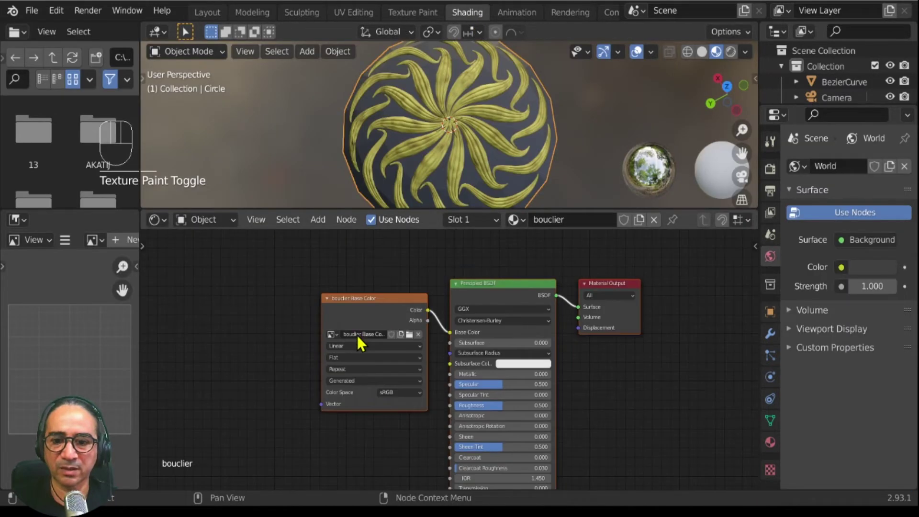
{"action": "middle_click_drag", "start_coordinate": [391, 422], "coordinate": [450, 291]}
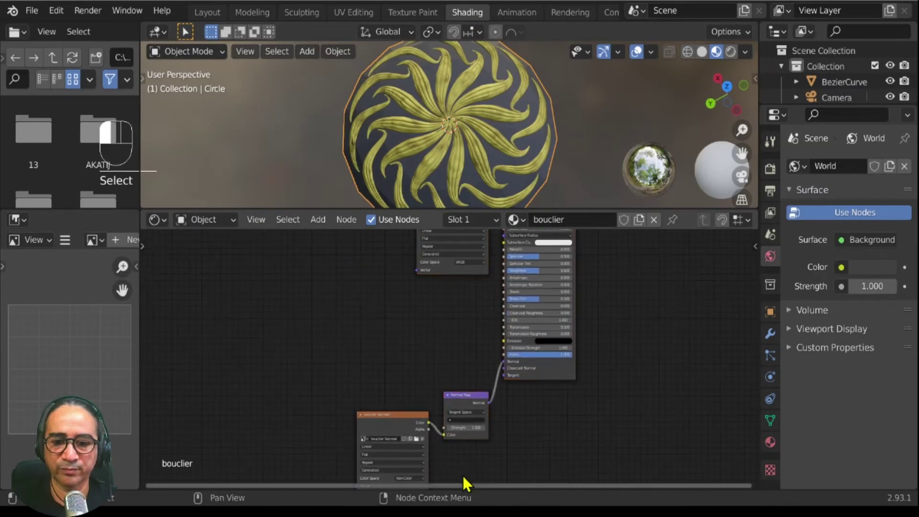
{"action": "left_click_drag", "start_coordinate": [449, 397], "coordinate": [446, 320]}
{"action": "left_click_drag", "start_coordinate": [378, 432], "coordinate": [357, 323]}
{"action": "middle_click_drag", "start_coordinate": [431, 364], "coordinate": [429, 436]}
{"action": "left_click_drag", "start_coordinate": [457, 278], "coordinate": [434, 282]}
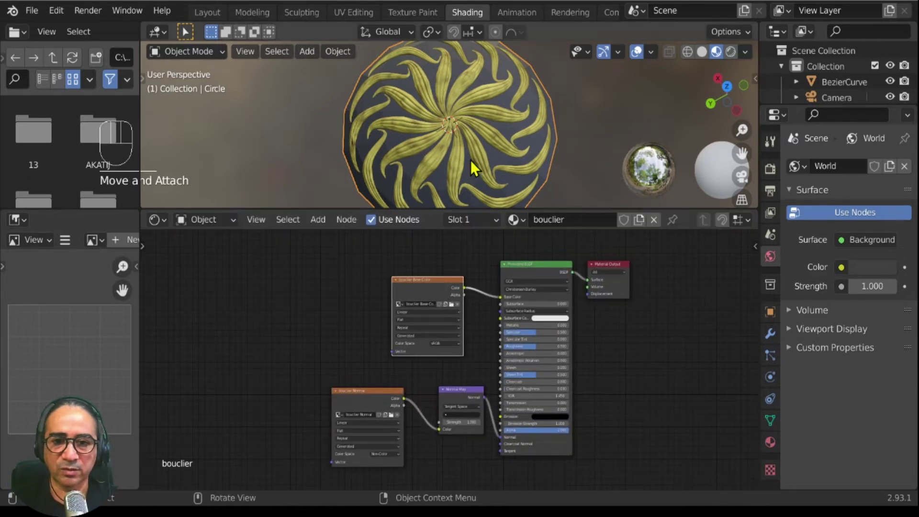
Save the file and select the leaf ornament together with the disc, making the disc the active object.
{"action": "middle_click_drag", "start_coordinate": [489, 194], "coordinate": [496, 157]}
{"action": "scroll", "coordinate": [497, 158], "scroll_direction": "up", "scroll_amount": 2}
{"action": "left_click", "coordinate": [503, 137]}
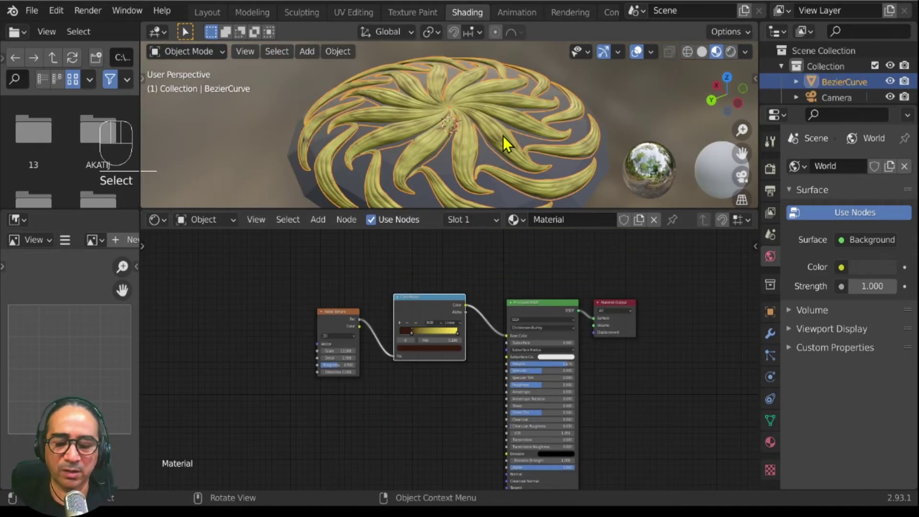
{"action": "key", "text": "ctrl"}
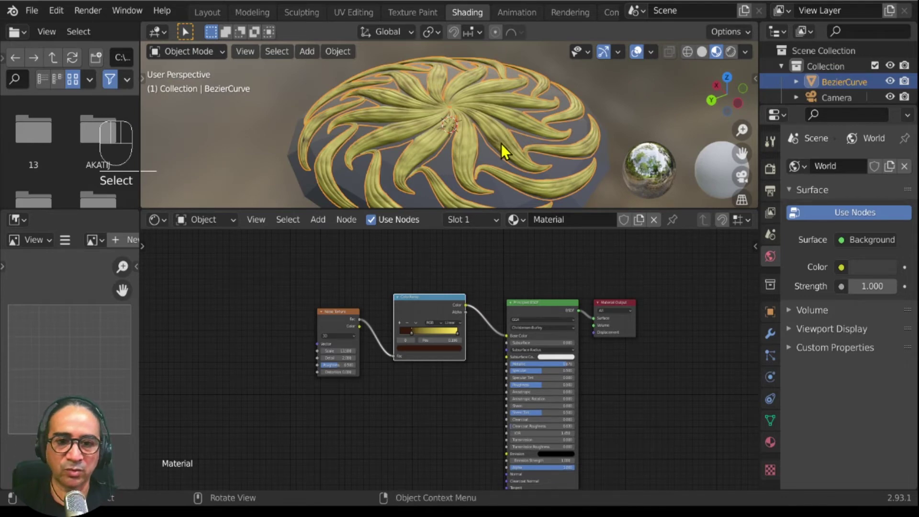
{"action": "mouse_move", "coordinate": [501, 143]}
{"action": "middle_mouse_down"}
{"action": "mouse_move", "coordinate": [530, 144]}
{"action": "mouse_move", "coordinate": [470, 139]}
{"action": "mouse_move", "coordinate": [491, 119]}
{"action": "mouse_move", "coordinate": [491, 128]}
{"action": "middle_mouse_up"}
{"action": "key", "text": "ctrl+s"}
{"action": "left_click", "coordinate": [513, 140]}
{"action": "left_click", "coordinate": [483, 138]}
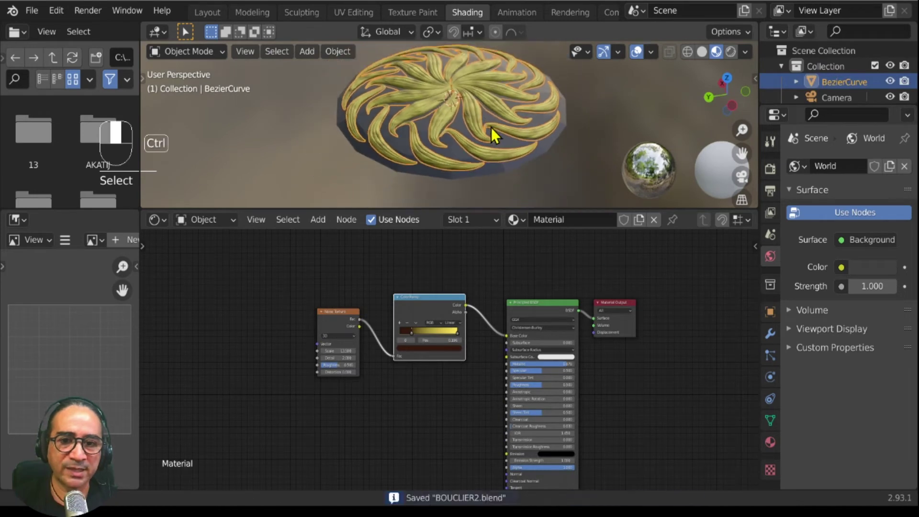
{"action": "left_click", "coordinate": [506, 173], "text": "shift"}
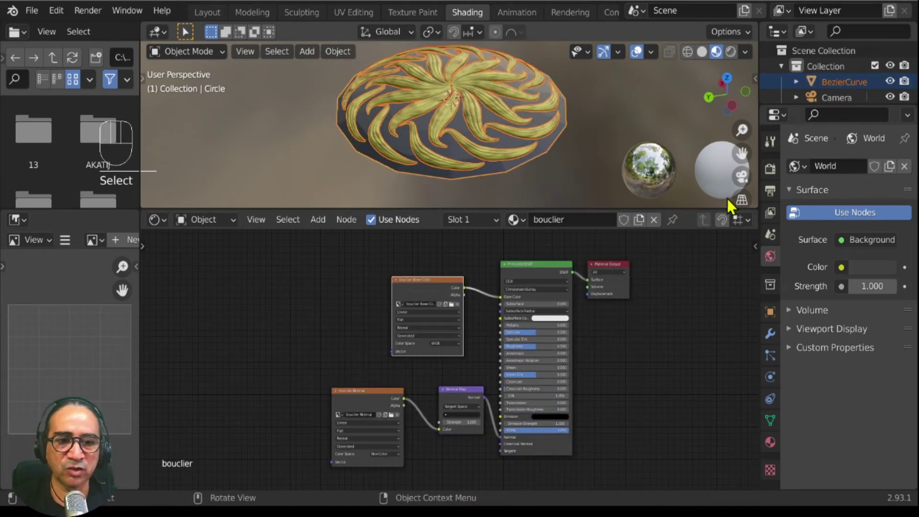
Widen the Properties editor and set the render engine to Cycles.
{"action": "left_click_drag", "start_coordinate": [758, 197], "coordinate": [577, 192]}
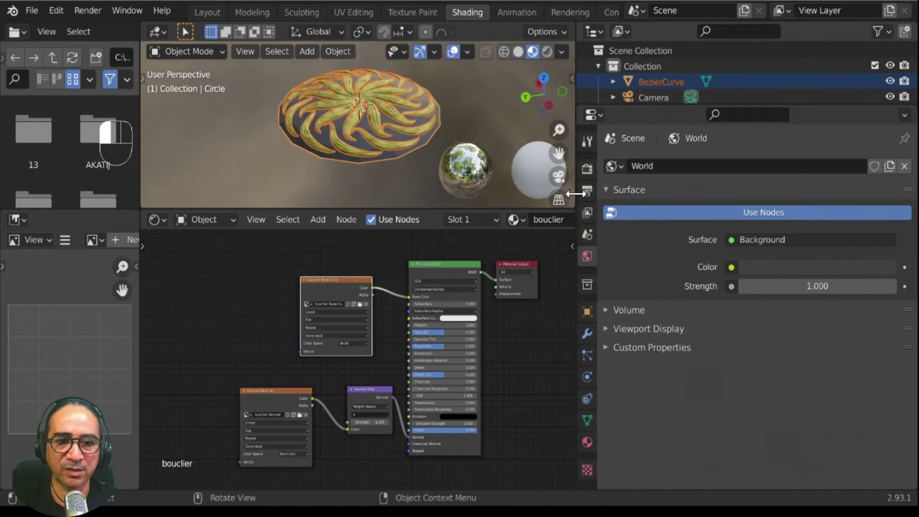
{"action": "left_click", "coordinate": [587, 170]}
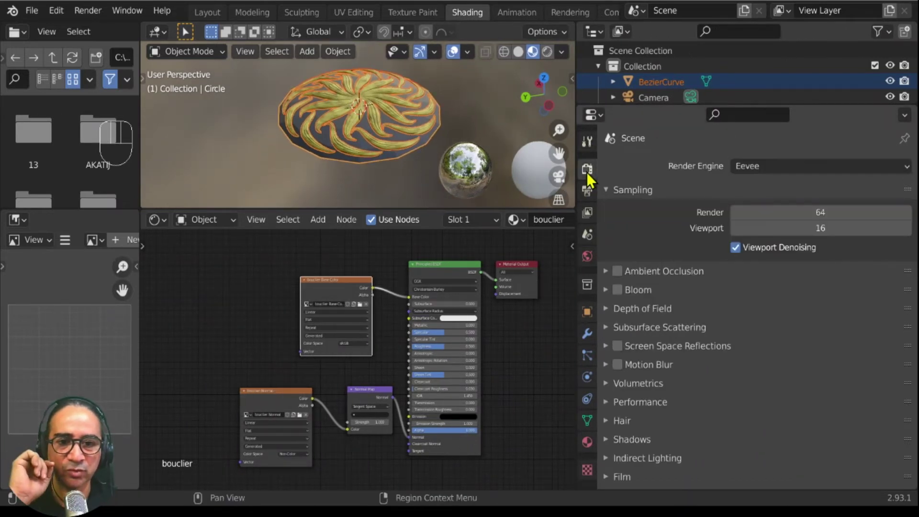
{"action": "left_click", "coordinate": [750, 166]}
{"action": "left_click", "coordinate": [757, 219]}
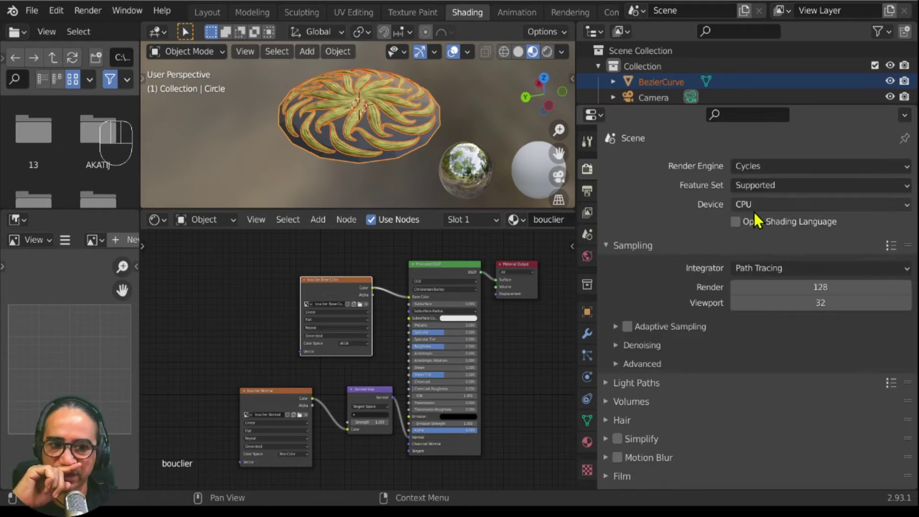
In the Bake settings, set the bake type to Diffuse and exclude Direct and Indirect lighting, leaving only the Color contribution.
{"action": "scroll", "coordinate": [649, 332], "scroll_direction": "down", "scroll_amount": 5}
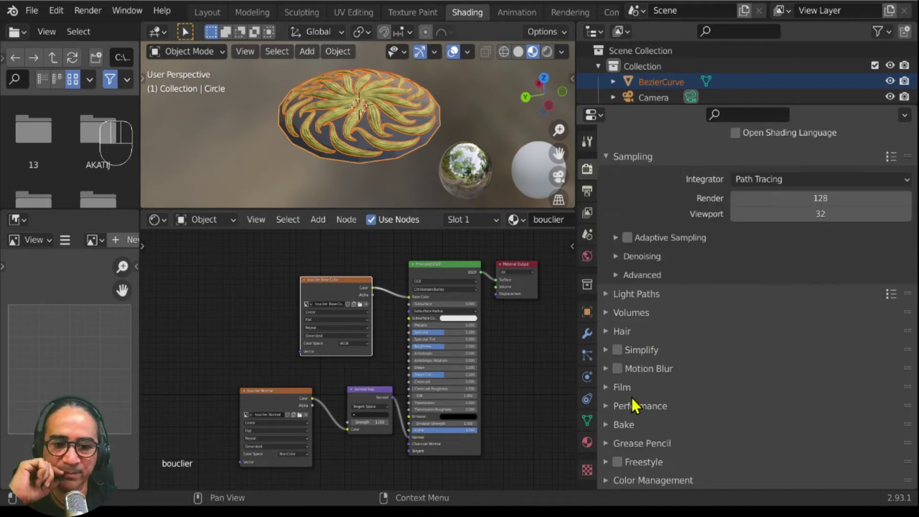
{"action": "left_click", "coordinate": [627, 425]}
{"action": "scroll", "coordinate": [649, 317], "scroll_direction": "down", "scroll_amount": 8}
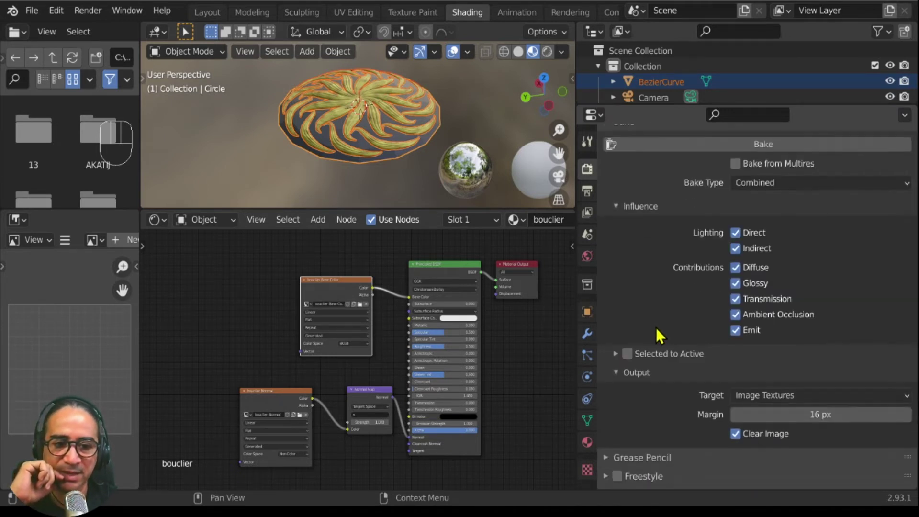
{"action": "left_click", "coordinate": [768, 184]}
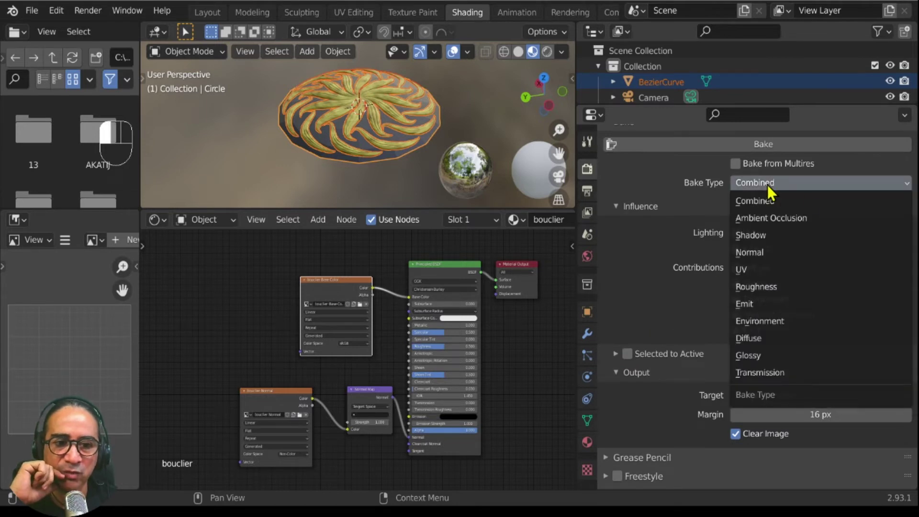
{"action": "left_click", "coordinate": [762, 339]}
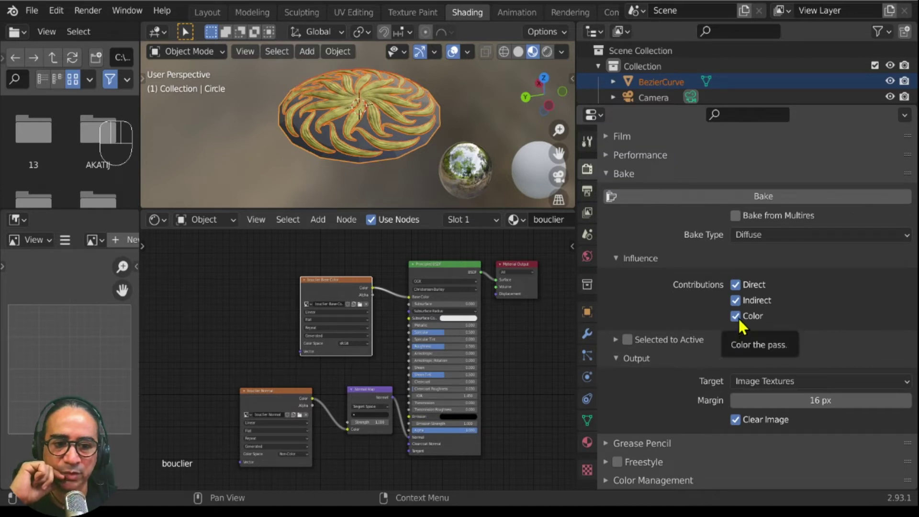
{"action": "left_click", "coordinate": [734, 286]}
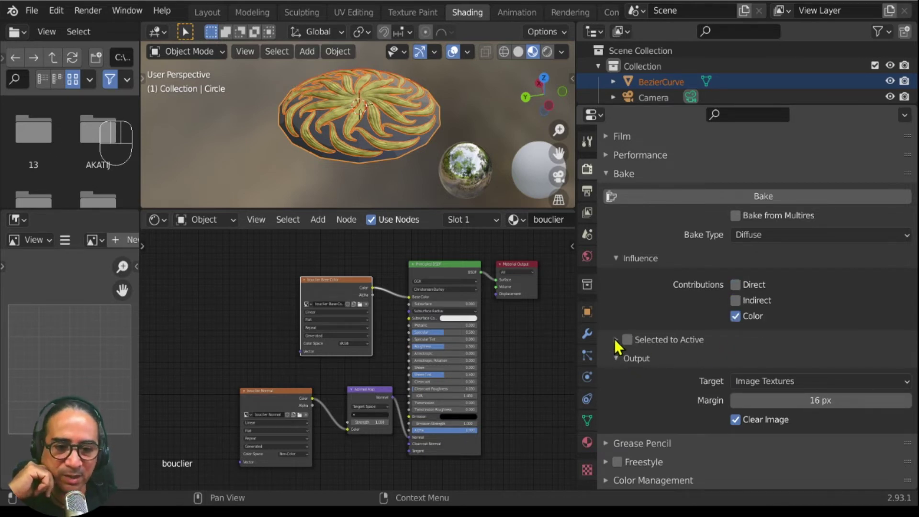
Enable Selected to Active baking, expand its options, and set the output margin to 0 px.
{"action": "left_click", "coordinate": [627, 339]}
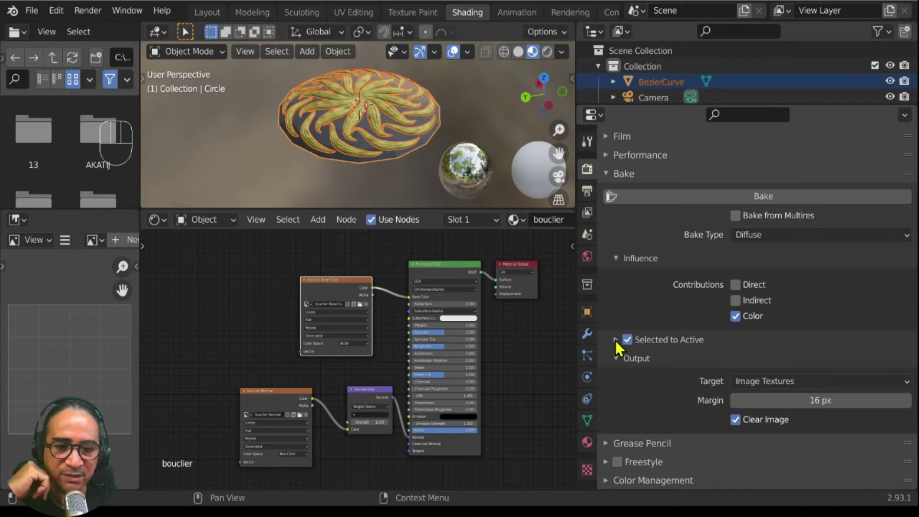
{"action": "left_click", "coordinate": [616, 339]}
{"action": "scroll", "coordinate": [671, 357], "scroll_direction": "down", "scroll_amount": 3}
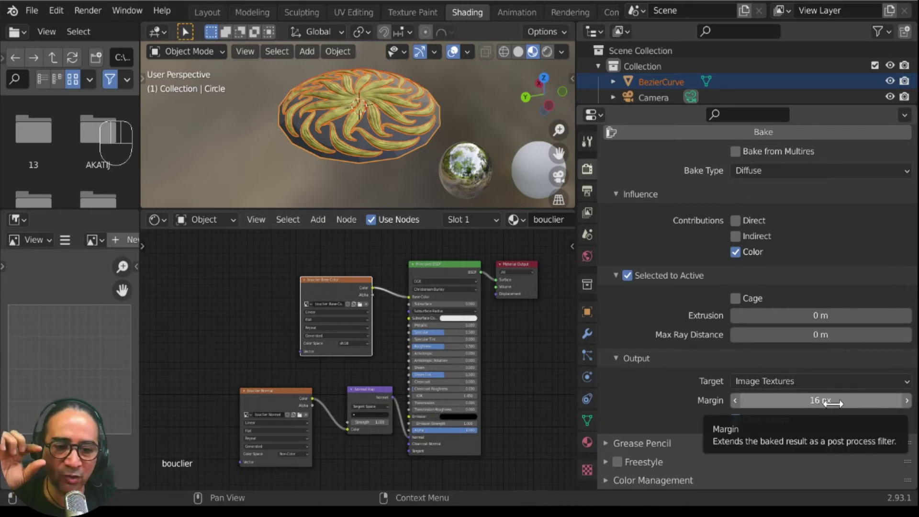
{"action": "left_click_drag", "start_coordinate": [833, 404], "coordinate": [810, 404]}
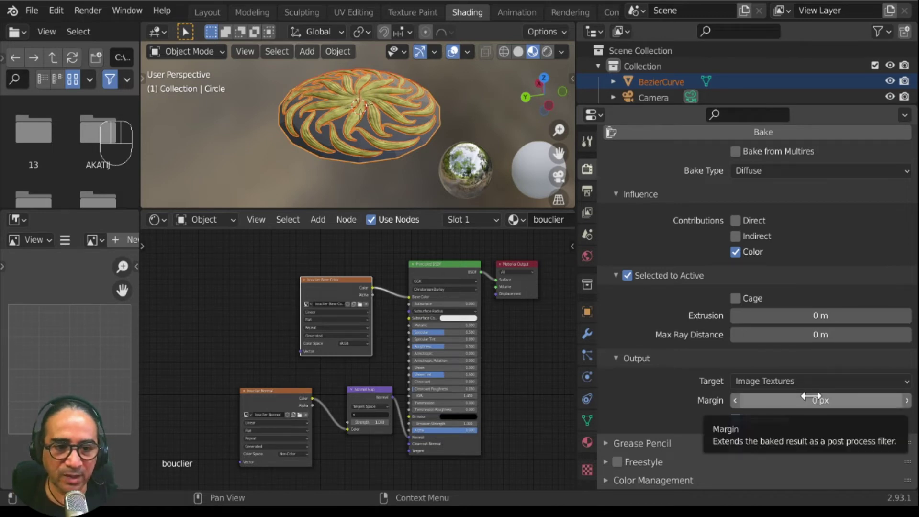
Set the bake's ray extrusion distance to about 0.38 m.
{"action": "left_click", "coordinate": [821, 316]}
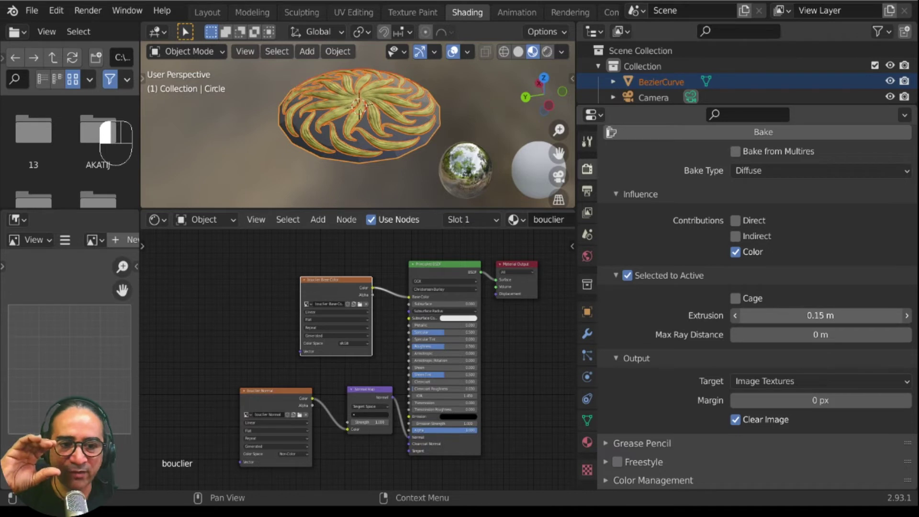
{"action": "left_click_drag", "start_coordinate": [820, 316], "coordinate": [825, 316]}
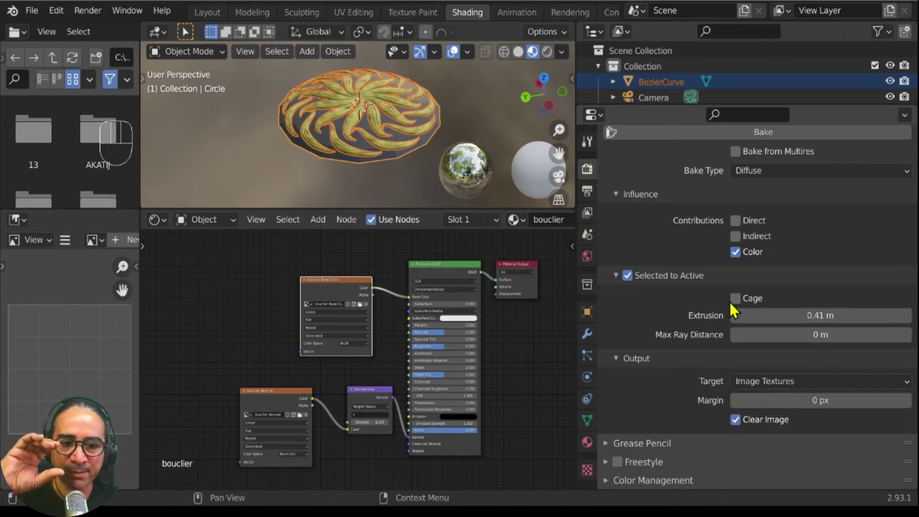
{"action": "left_click", "coordinate": [796, 317]}
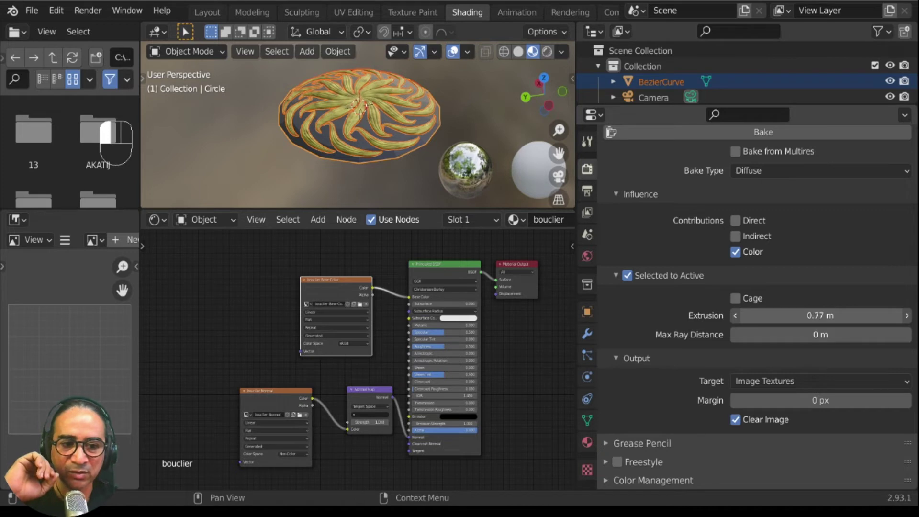
{"action": "left_click_drag", "start_coordinate": [821, 316], "coordinate": [829, 316]}
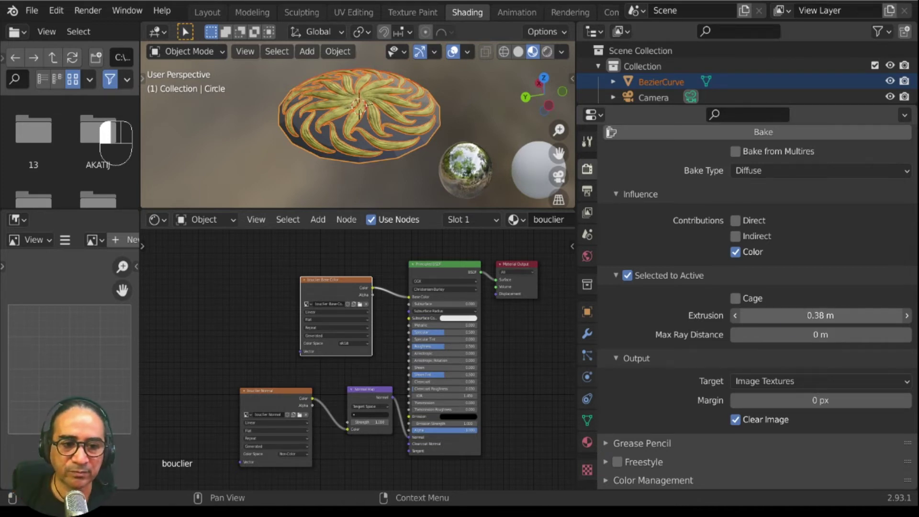
Widen the image editor and reposition the bouclier Base Color image node, keeping it selected as the bake target.
{"action": "mouse_move", "coordinate": [369, 154]}
{"action": "middle_mouse_down"}
{"action": "mouse_move", "coordinate": [356, 133]}
{"action": "mouse_move", "coordinate": [361, 150]}
{"action": "middle_mouse_up"}
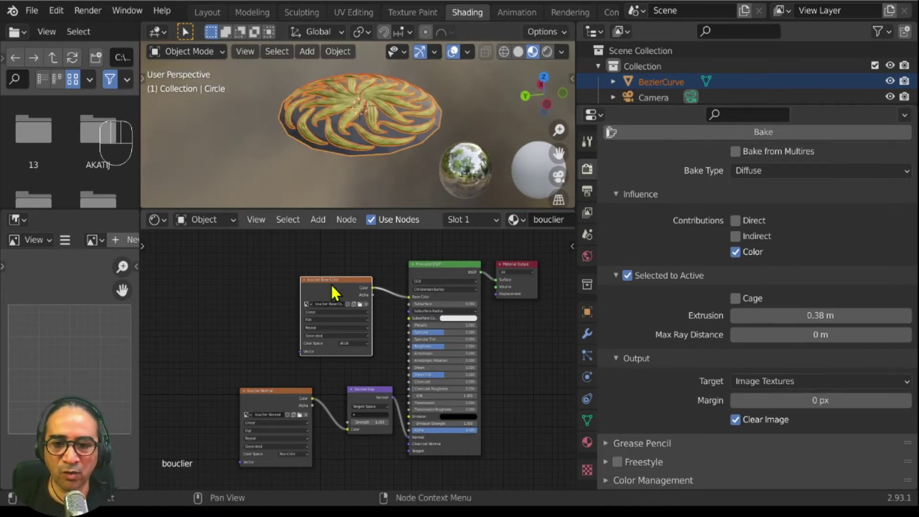
{"action": "left_click_drag", "start_coordinate": [140, 309], "coordinate": [267, 314]}
{"action": "scroll", "coordinate": [421, 299], "scroll_direction": "up", "scroll_amount": 2}
{"action": "left_click_drag", "start_coordinate": [380, 243], "coordinate": [352, 263]}
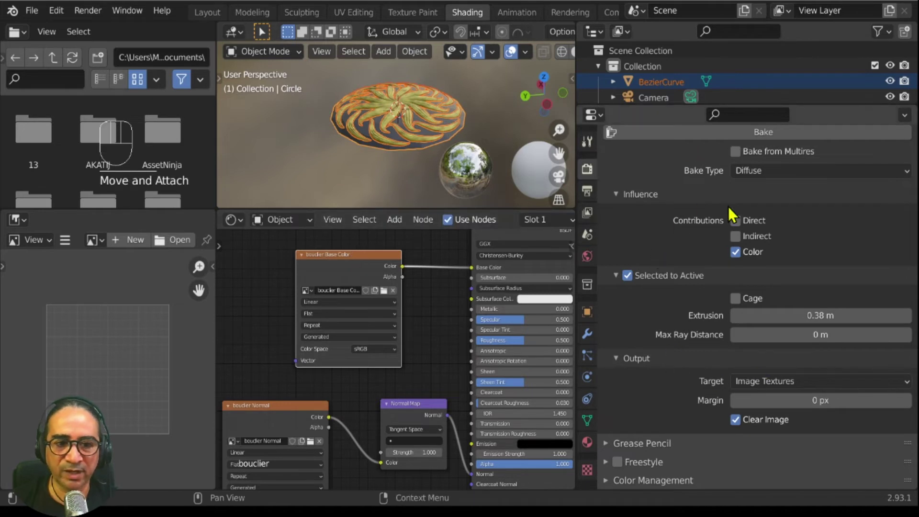
Bake the ornament's diffuse colour onto the disc's bouclier Base Color image.
{"action": "scroll", "coordinate": [738, 196], "scroll_direction": "up", "scroll_amount": 2}
{"action": "left_click", "coordinate": [761, 173]}
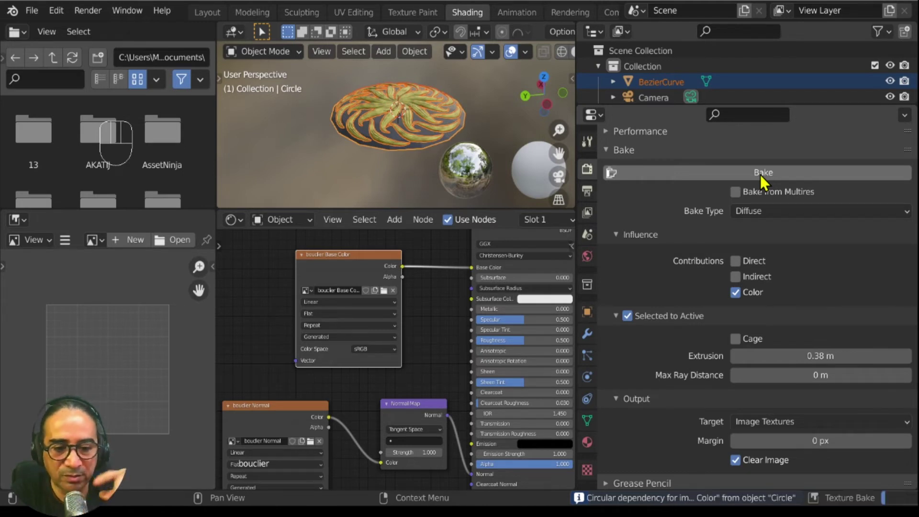
{"action": "left_click", "coordinate": [760, 174]}
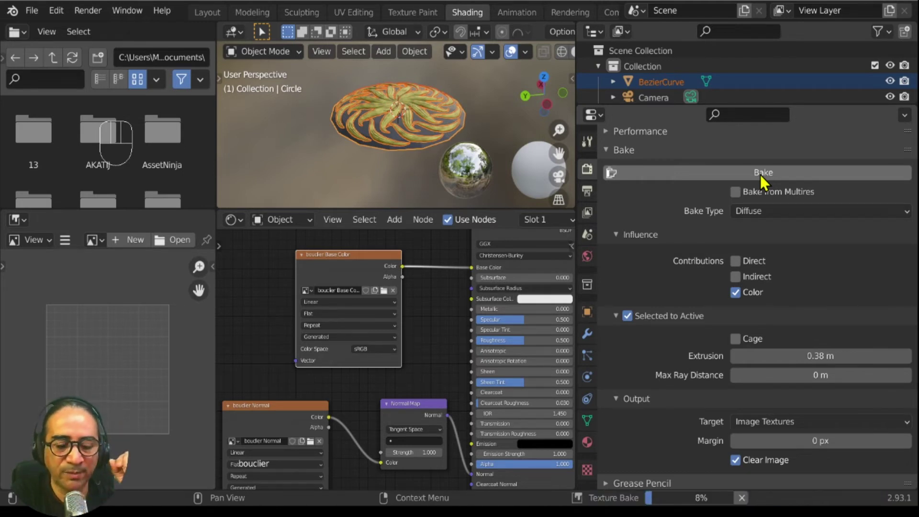
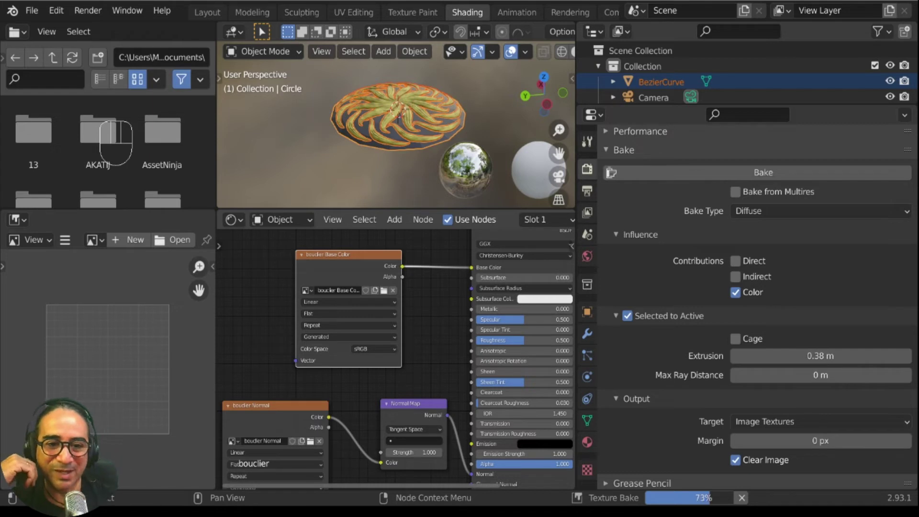
Create a new folder inside sINOCERATOPS and save the baked colour image there as bouclier Base Color.png.
{"action": "left_click", "coordinate": [354, 318]}
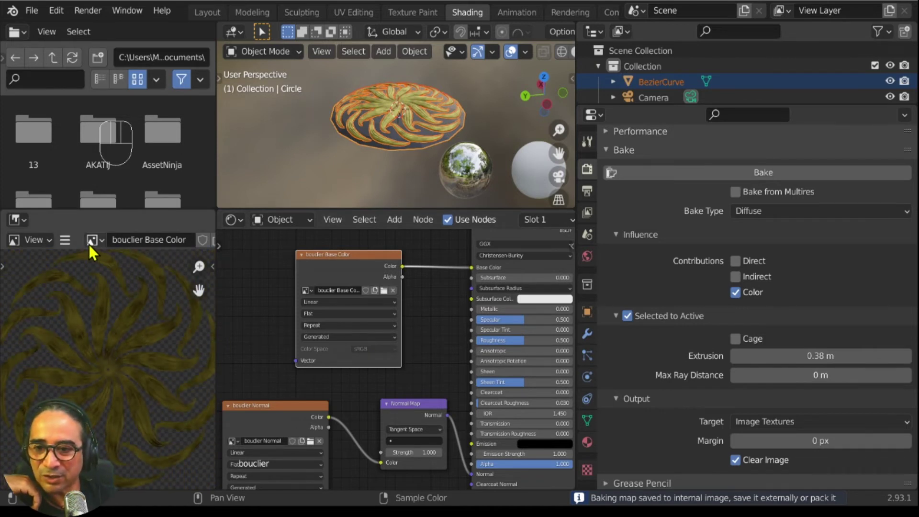
{"action": "left_click", "coordinate": [65, 242]}
{"action": "left_click", "coordinate": [86, 274]}
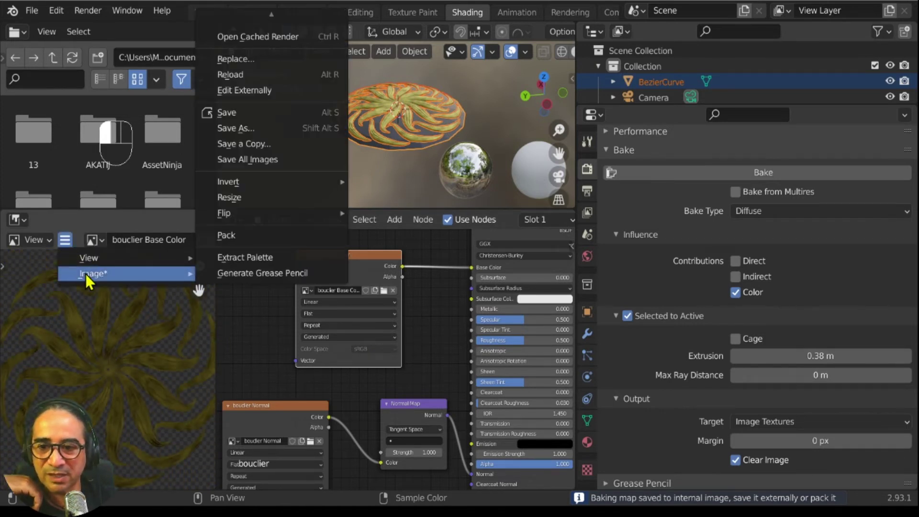
{"action": "left_click", "coordinate": [232, 128]}
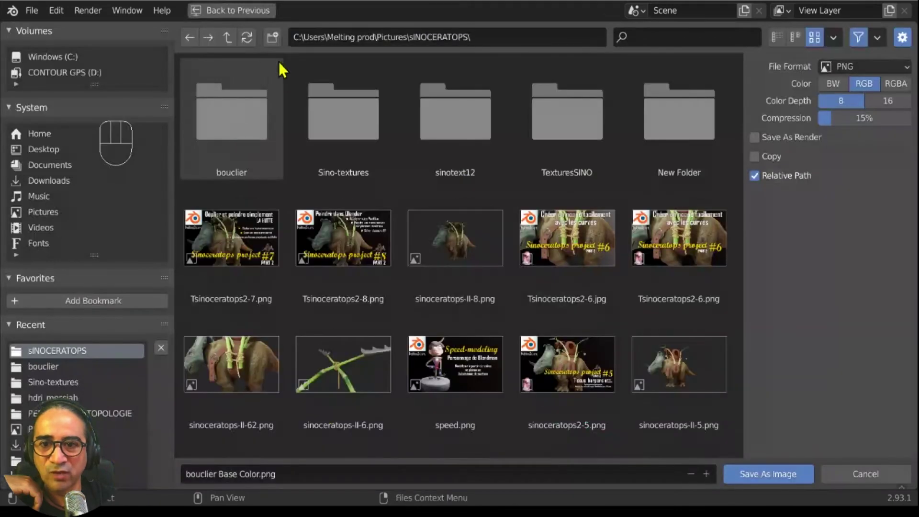
{"action": "left_click", "coordinate": [275, 35]}
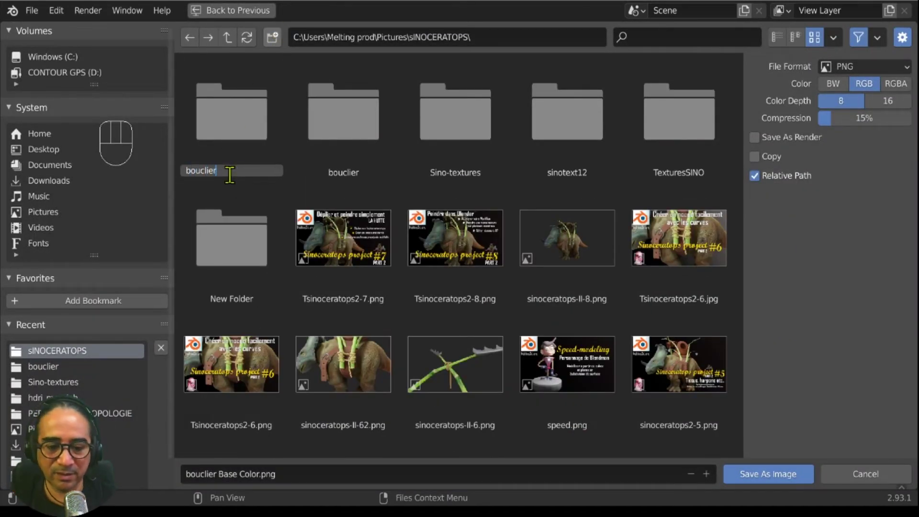
{"action": "key", "text": "Return"}
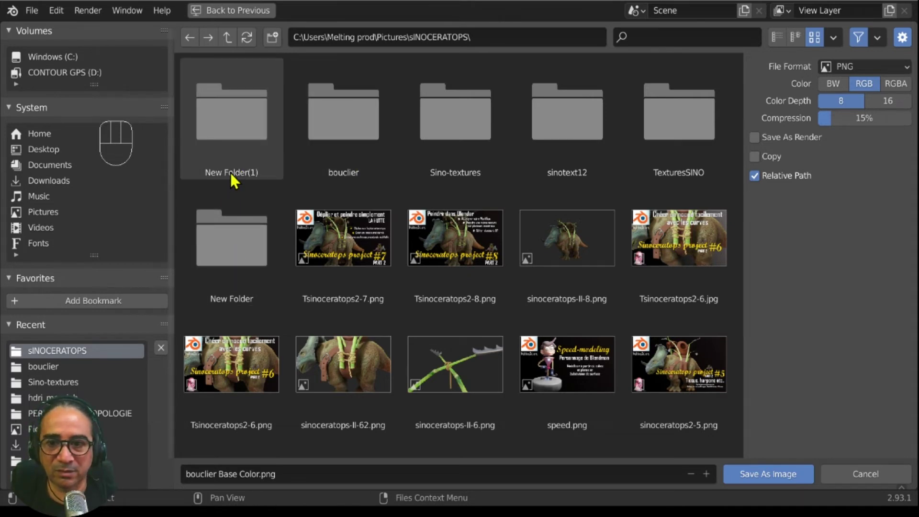
{"action": "left_click", "coordinate": [232, 175]}
{"action": "double_click", "coordinate": [230, 123]}
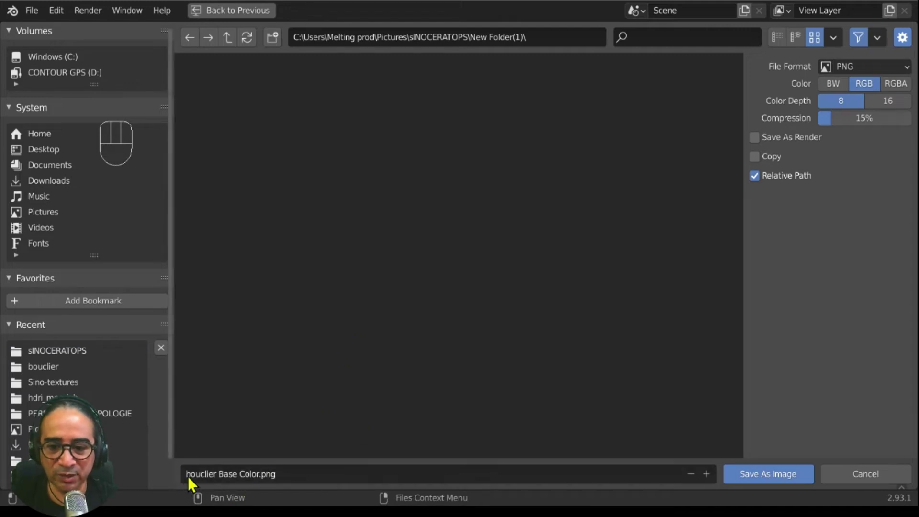
{"action": "left_click", "coordinate": [772, 480]}
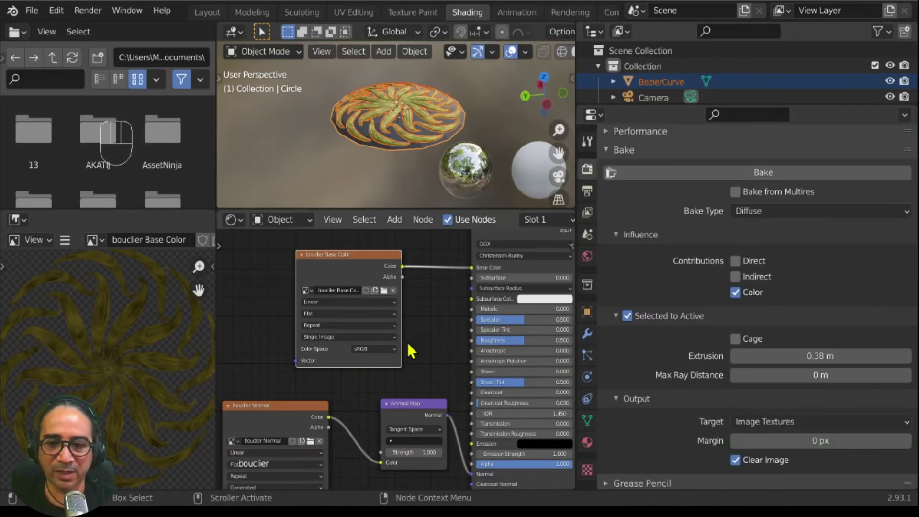
Select the bouclier Normal image node as target, set the bake type to Normal, and run the bake.
{"action": "middle_click_drag", "start_coordinate": [294, 422], "coordinate": [330, 365]}
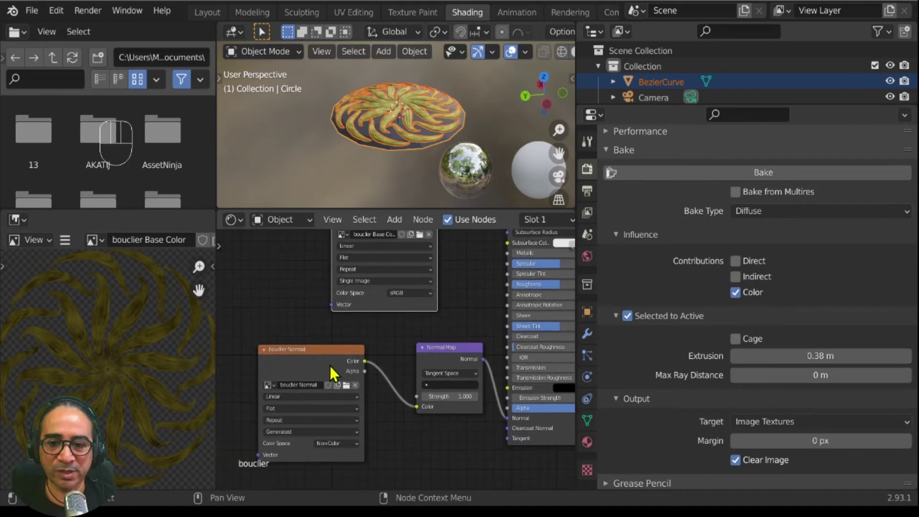
{"action": "left_click_drag", "start_coordinate": [316, 357], "coordinate": [316, 367]}
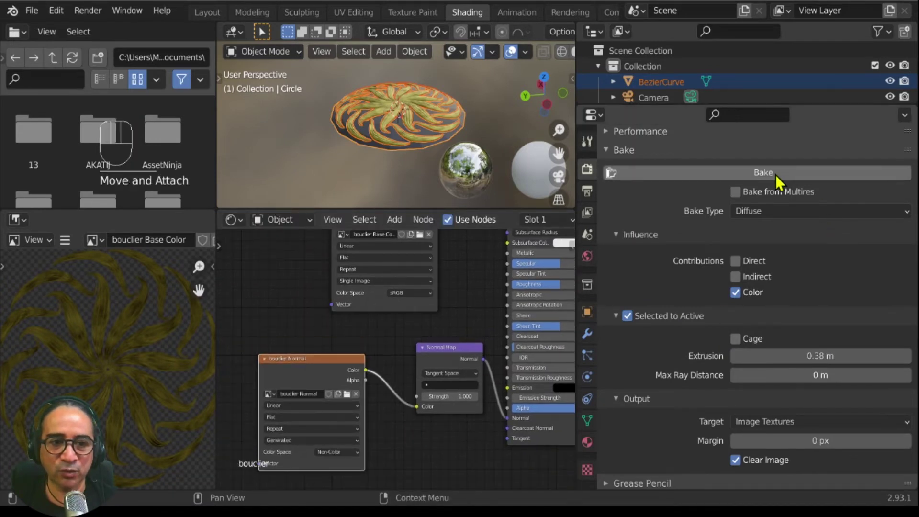
{"action": "left_click", "coordinate": [760, 211]}
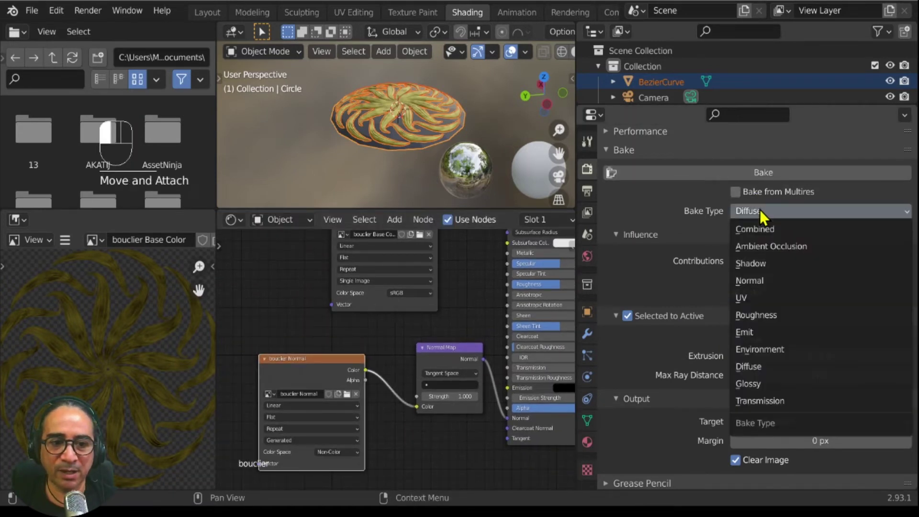
{"action": "left_click", "coordinate": [758, 280]}
{"action": "scroll", "coordinate": [753, 287], "scroll_direction": "down", "scroll_amount": 3}
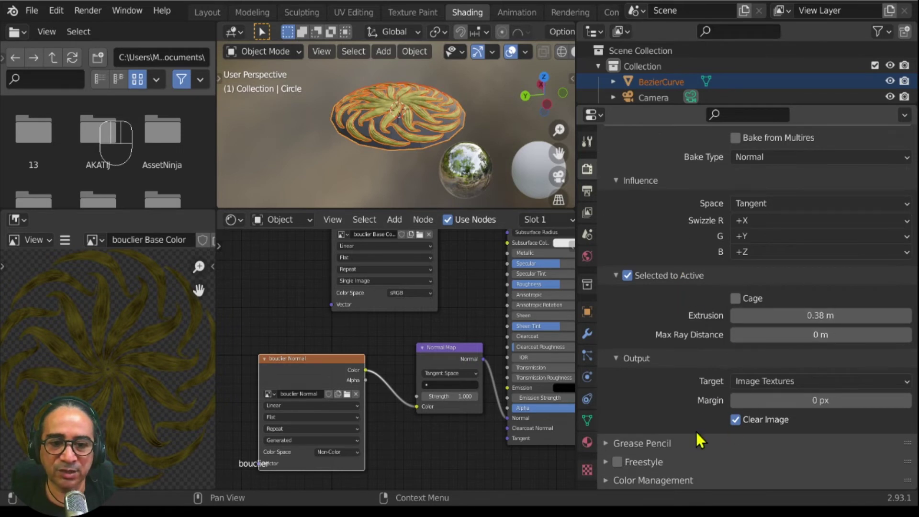
{"action": "scroll", "coordinate": [751, 254], "scroll_direction": "up", "scroll_amount": 10}
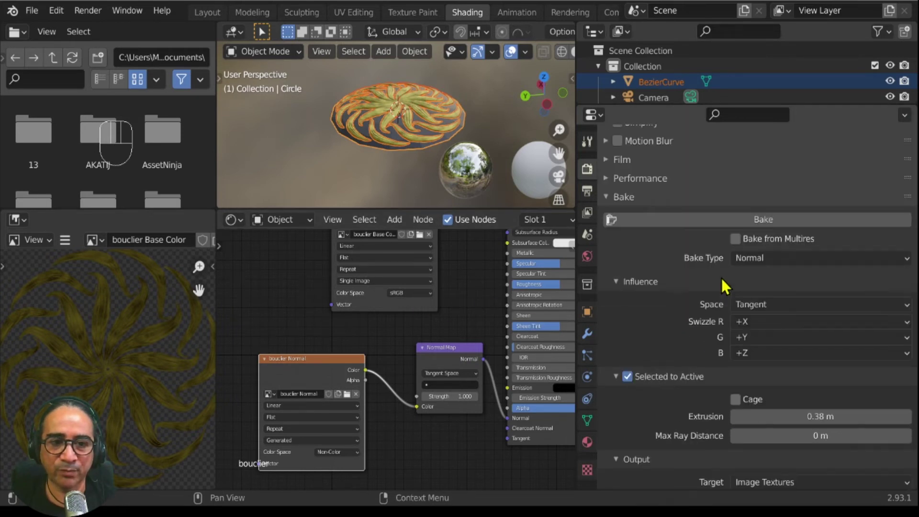
{"action": "left_click", "coordinate": [754, 301]}
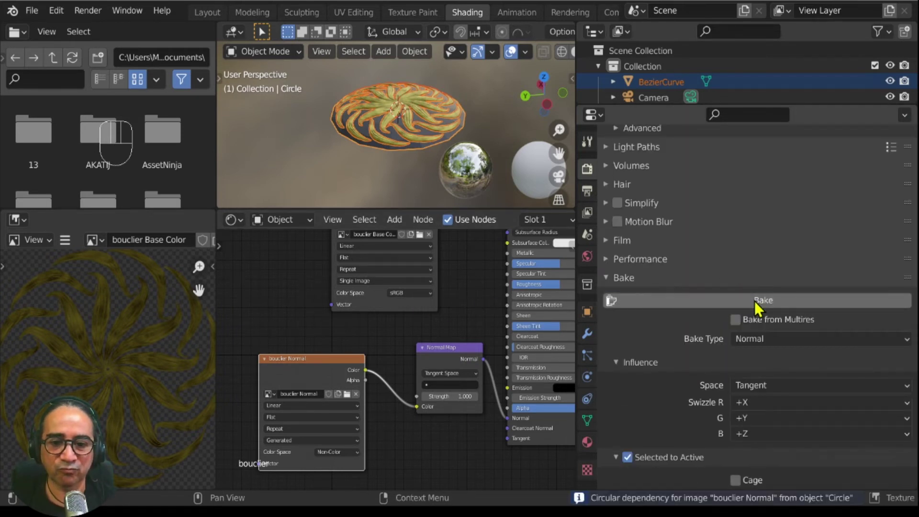
Display the bouclier Normal image in the image editor and inspect the baked relief detail.
{"action": "left_click", "coordinate": [98, 240]}
{"action": "left_click", "coordinate": [142, 279]}
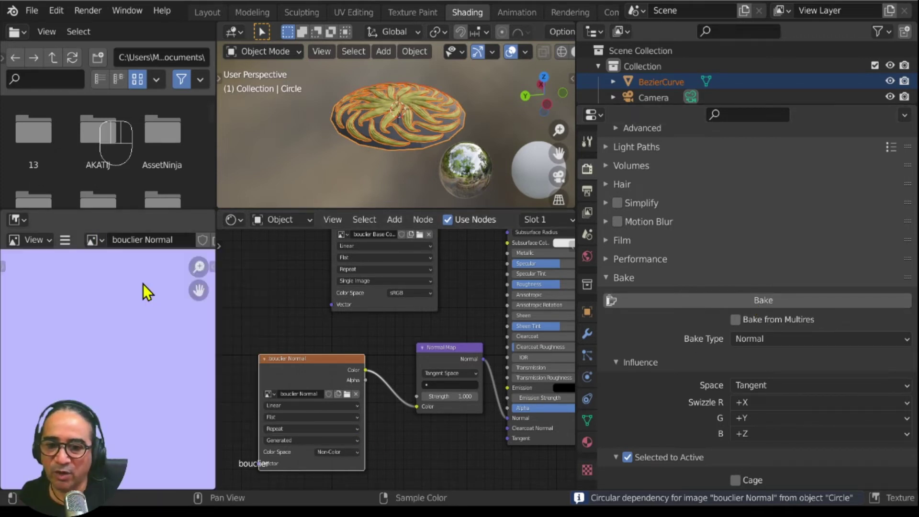
{"action": "scroll", "coordinate": [134, 398], "scroll_direction": "down", "scroll_amount": 4}
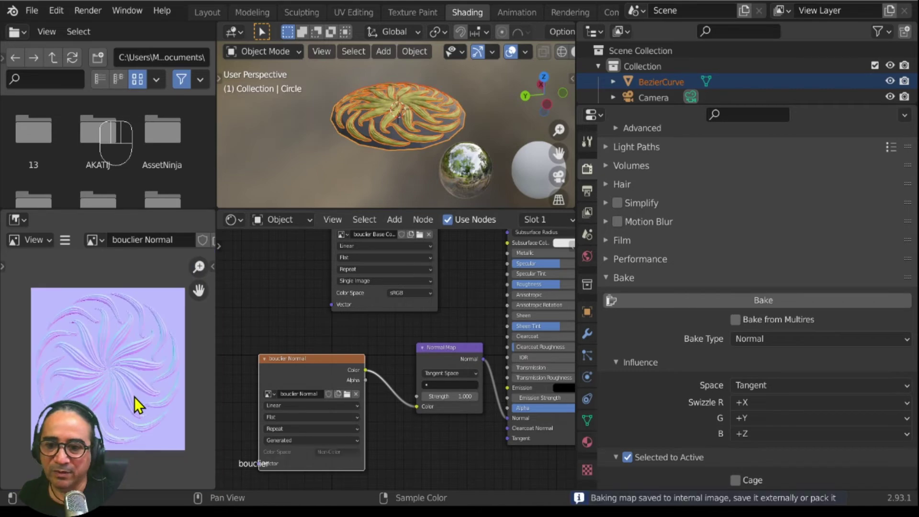
{"action": "scroll", "coordinate": [129, 391], "scroll_direction": "up", "scroll_amount": 6}
{"action": "middle_click_drag", "start_coordinate": [132, 462], "coordinate": [51, 299]}
{"action": "scroll", "coordinate": [51, 299], "scroll_direction": "down", "scroll_amount": 3}
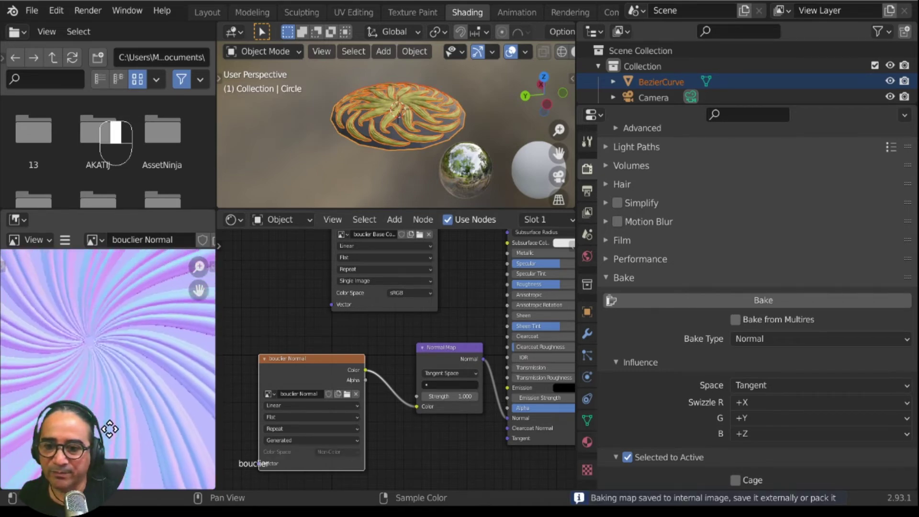
Enlarge the 3D viewport, hide the BezierCurve ornament, and select the disc to inspect its baked textures up close.
{"action": "middle_click_drag", "start_coordinate": [377, 160], "coordinate": [405, 122]}
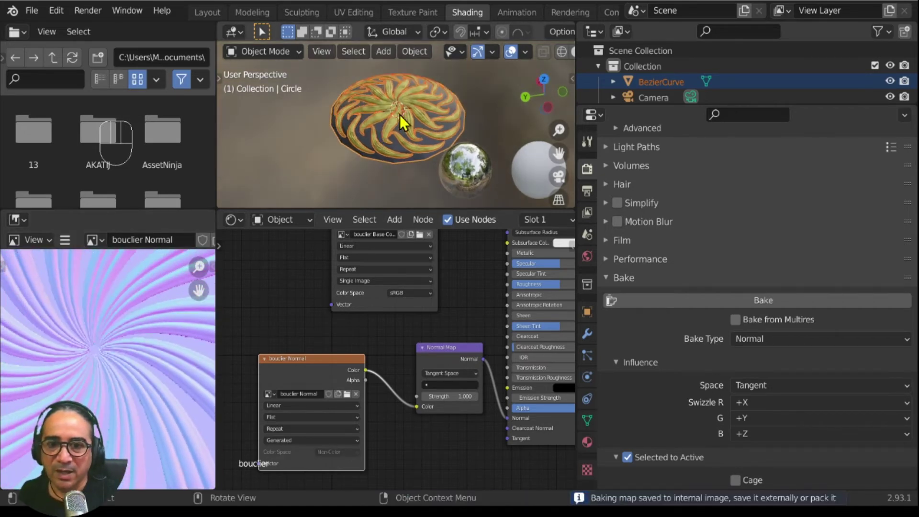
{"action": "left_click", "coordinate": [429, 117]}
{"action": "left_click_drag", "start_coordinate": [415, 209], "coordinate": [406, 262]}
{"action": "scroll", "coordinate": [404, 237], "scroll_direction": "up", "scroll_amount": 4}
{"action": "middle_click_drag", "start_coordinate": [404, 234], "coordinate": [459, 281]}
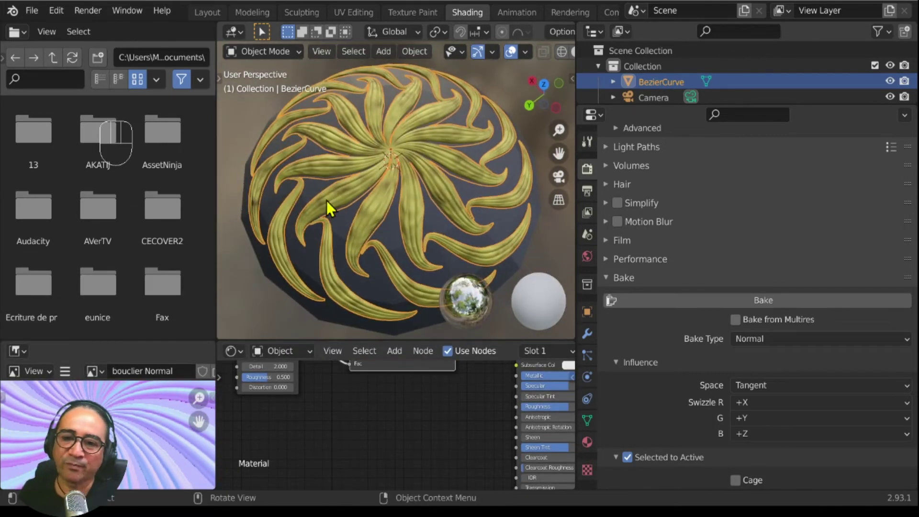
{"action": "middle_click_drag", "start_coordinate": [421, 148], "coordinate": [384, 200]}
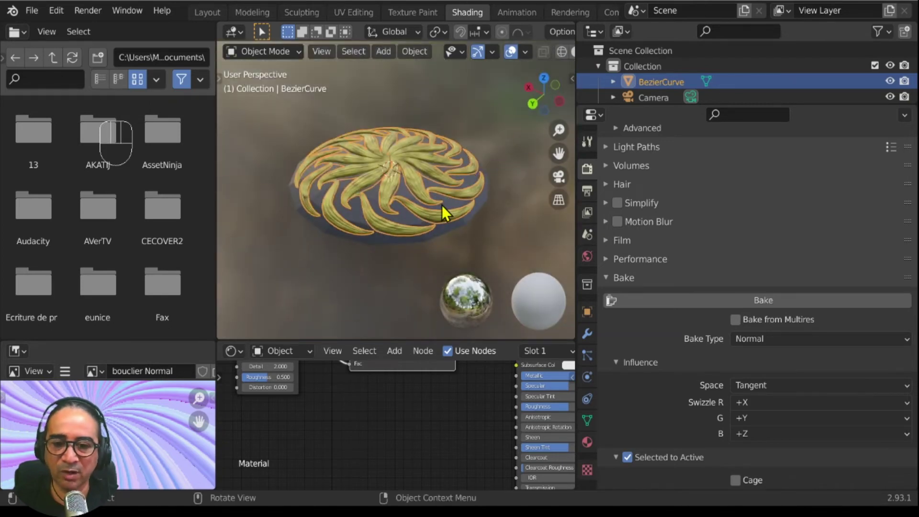
{"action": "key", "text": "h"}
{"action": "left_click", "coordinate": [423, 191]}
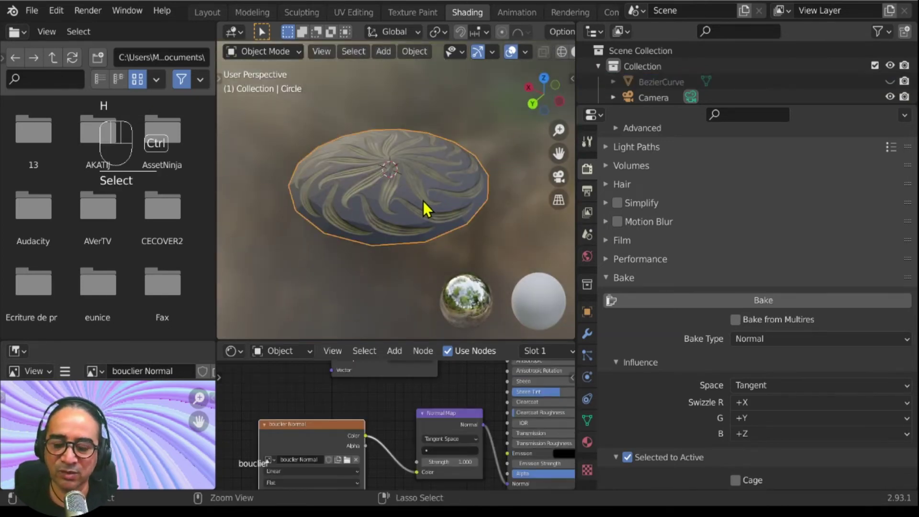
{"action": "key", "text": "ctrl+space"}
{"action": "scroll", "coordinate": [444, 259], "scroll_direction": "up", "scroll_amount": 2}
{"action": "mouse_move", "coordinate": [443, 259]}
{"action": "middle_mouse_down"}
{"action": "mouse_move", "coordinate": [503, 345]}
{"action": "mouse_move", "coordinate": [488, 246]}
{"action": "mouse_move", "coordinate": [431, 209]}
{"action": "mouse_move", "coordinate": [430, 173]}
{"action": "mouse_move", "coordinate": [456, 339]}
{"action": "mouse_move", "coordinate": [327, 274]}
{"action": "mouse_move", "coordinate": [345, 266]}
{"action": "middle_mouse_up"}
{"action": "key", "text": "ctrl+space"}
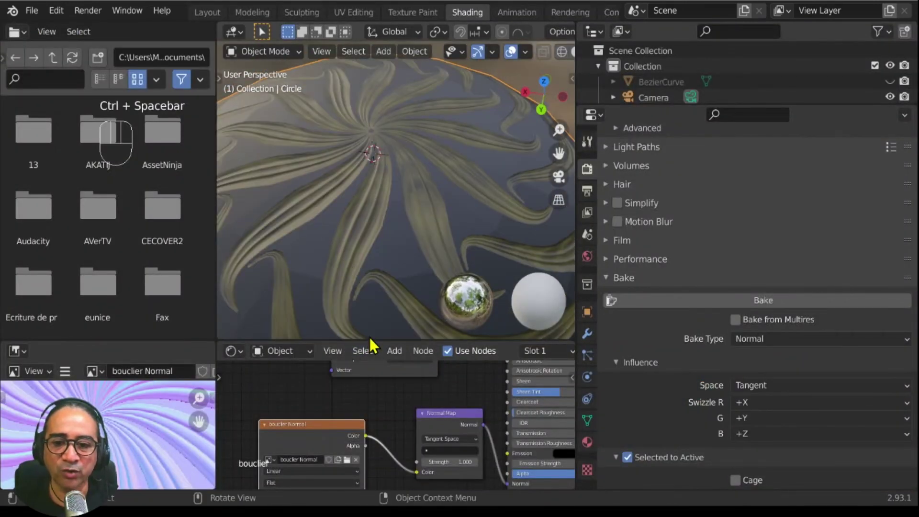
Apply Shade Smooth to the disc in the Layout workspace and return to the Shading workspace.
{"action": "left_click", "coordinate": [205, 13]}
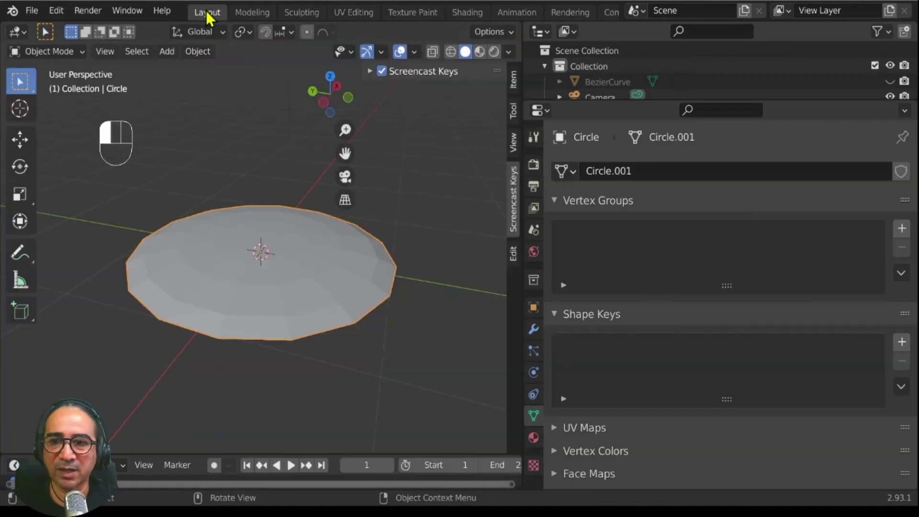
{"action": "scroll", "coordinate": [273, 345], "scroll_direction": "up", "scroll_amount": 4}
{"action": "right_click", "coordinate": [277, 335]}
{"action": "left_click", "coordinate": [233, 225]}
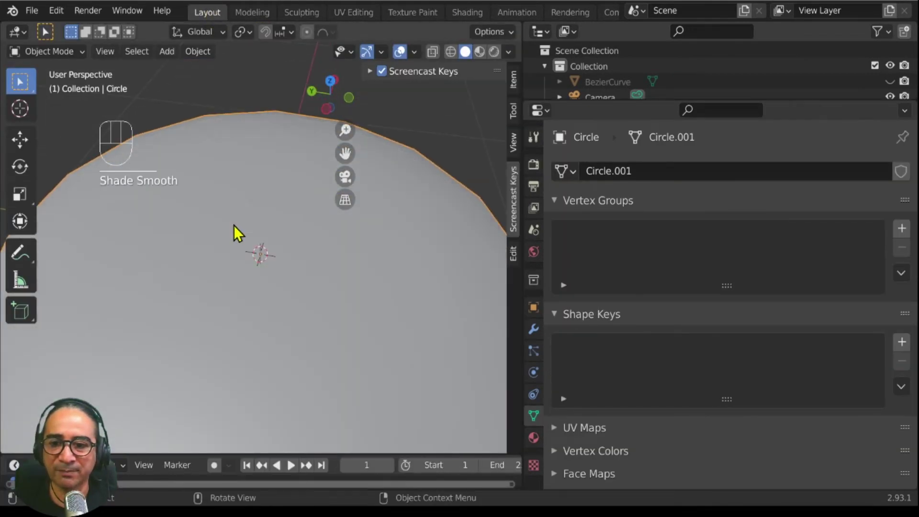
{"action": "scroll", "coordinate": [295, 230], "scroll_direction": "down", "scroll_amount": 3}
{"action": "left_click", "coordinate": [465, 14]}
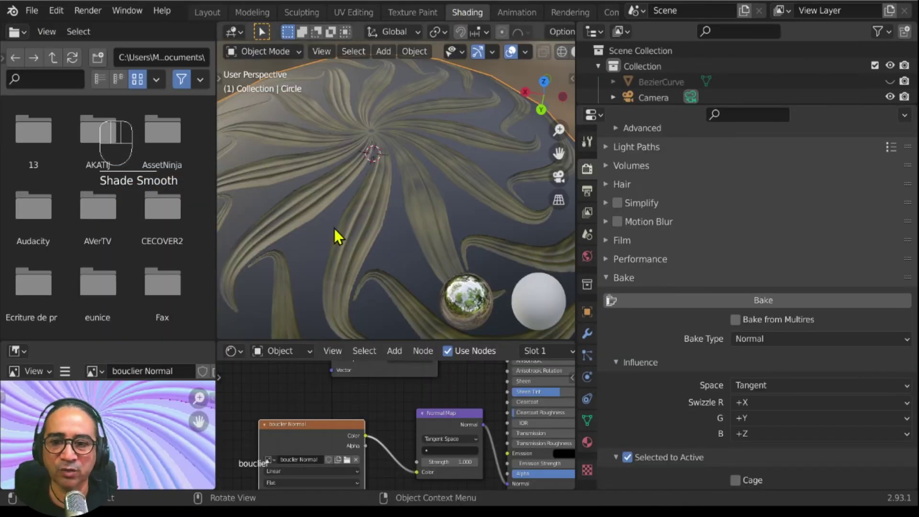
Merge the file browser area into the 3D viewport, narrow the properties editor, and enlarge the node and image editors.
{"action": "right_click", "coordinate": [215, 169]}
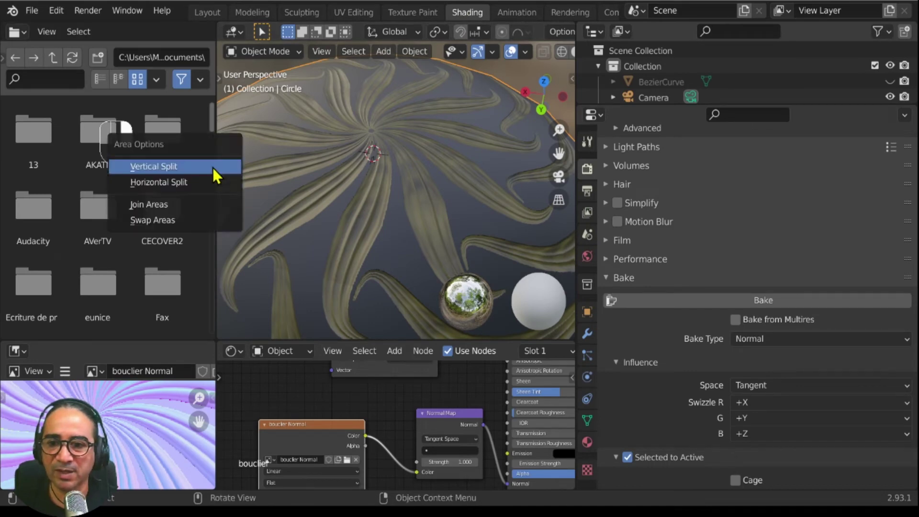
{"action": "left_click", "coordinate": [158, 205]}
{"action": "scroll", "coordinate": [267, 250], "scroll_direction": "down", "scroll_amount": 3}
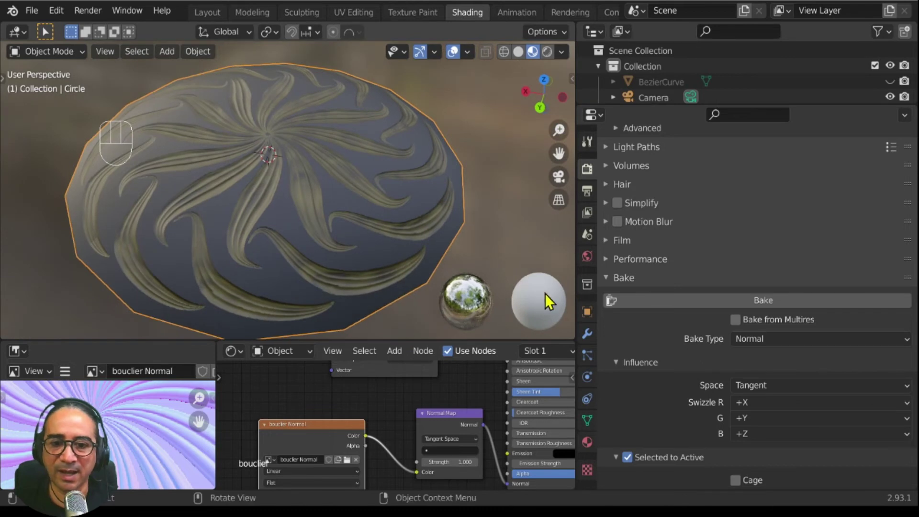
{"action": "left_click_drag", "start_coordinate": [577, 257], "coordinate": [681, 261]}
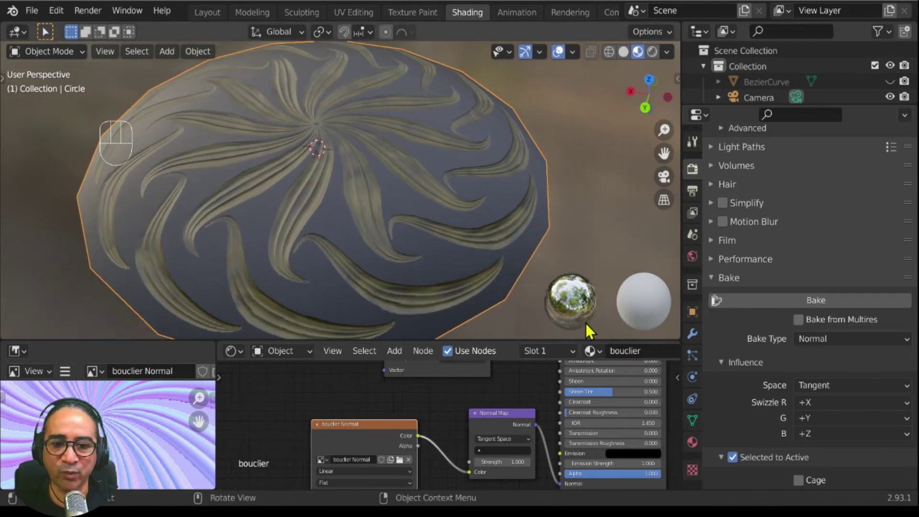
{"action": "left_click_drag", "start_coordinate": [592, 341], "coordinate": [401, 251]}
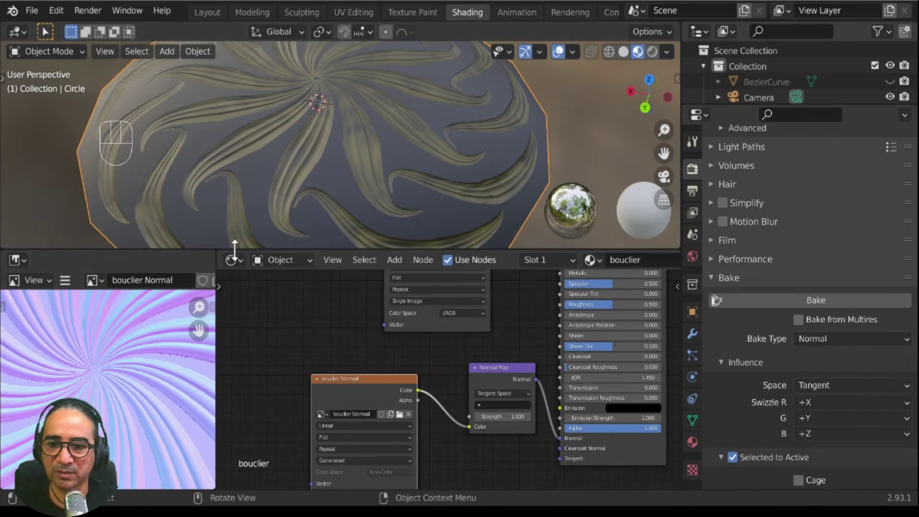
{"action": "left_click_drag", "start_coordinate": [236, 251], "coordinate": [243, 213]}
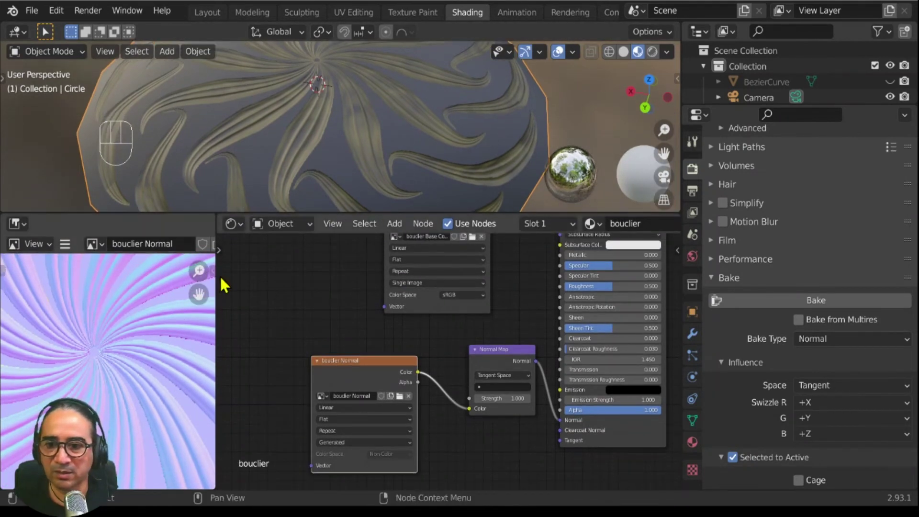
{"action": "left_click_drag", "start_coordinate": [215, 269], "coordinate": [126, 270]}
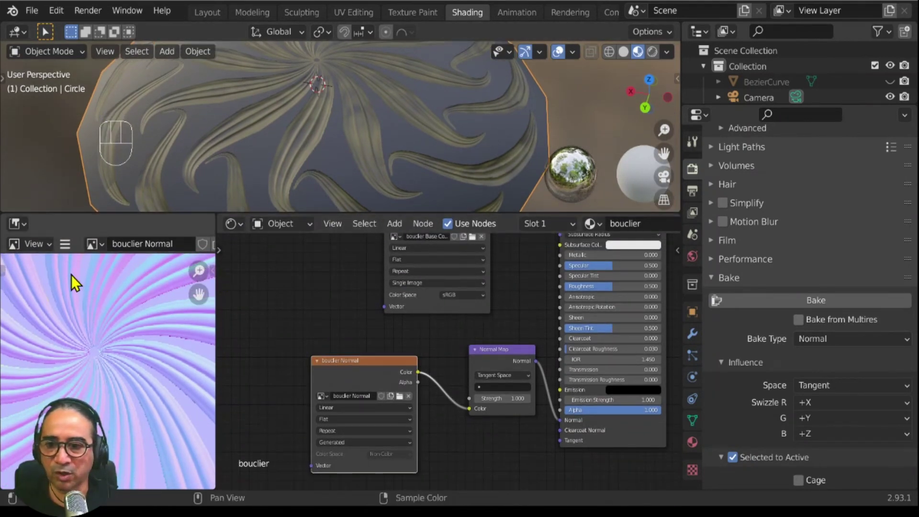
Save the baked normal image as bouclier Normal.png in the New Folder(1) folder.
{"action": "left_click", "coordinate": [65, 244]}
{"action": "mouse_move", "coordinate": [97, 281]}
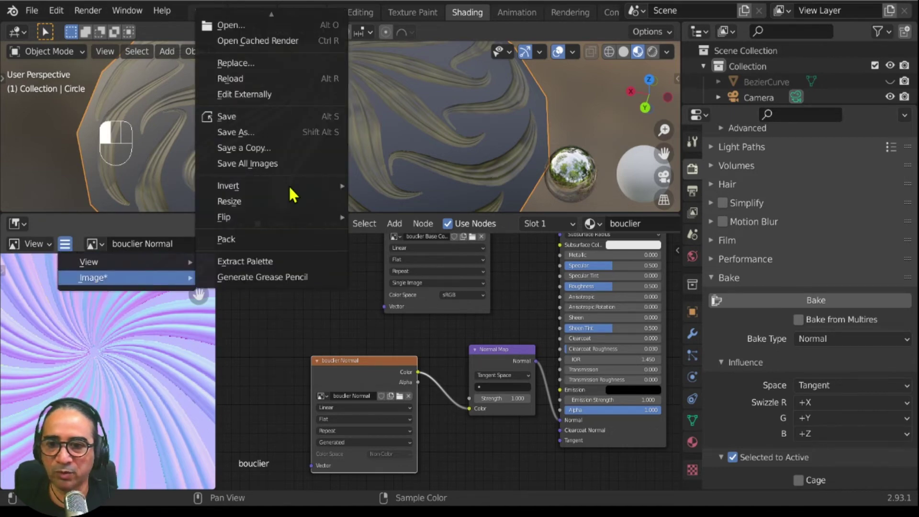
{"action": "left_click", "coordinate": [253, 133]}
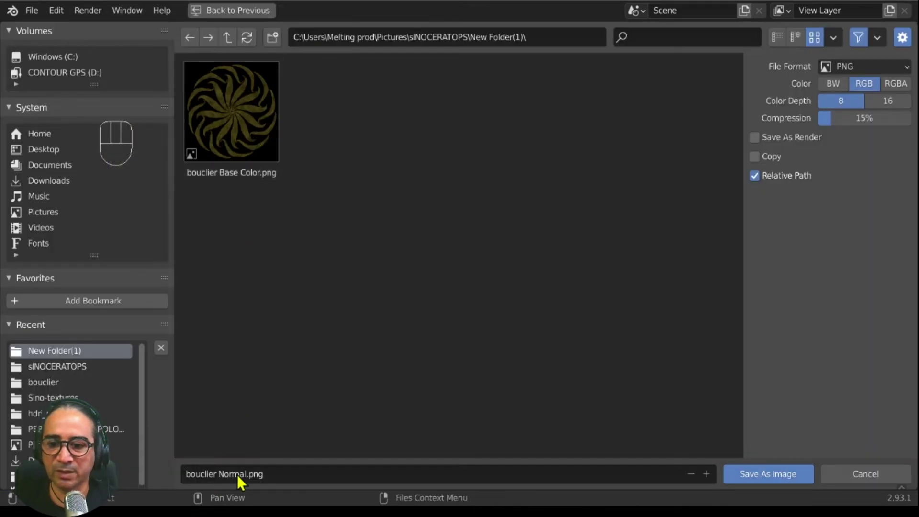
{"action": "left_click", "coordinate": [763, 474]}
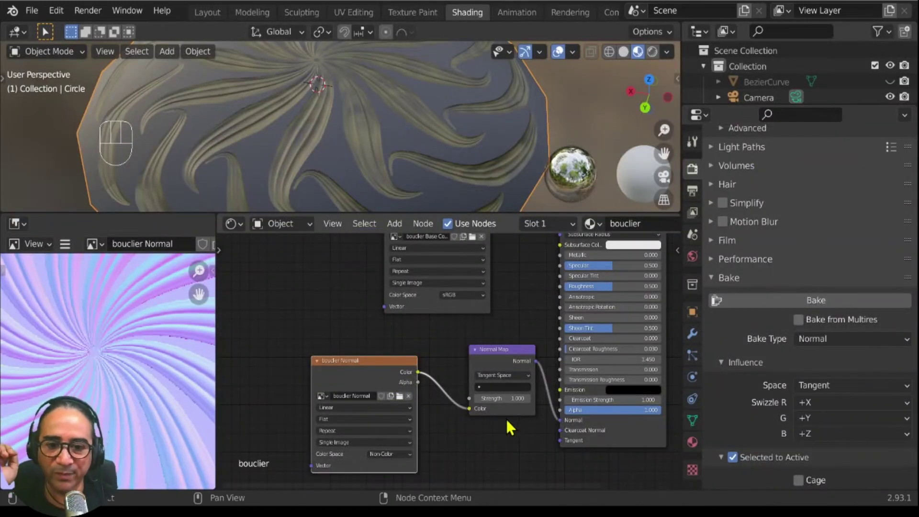
Set the Normal Map node's strength to 0 and switch the 3D viewport to rendered shading.
{"action": "scroll", "coordinate": [510, 424], "scroll_direction": "up", "scroll_amount": 2}
{"action": "left_click_drag", "start_coordinate": [517, 417], "coordinate": [486, 416]}
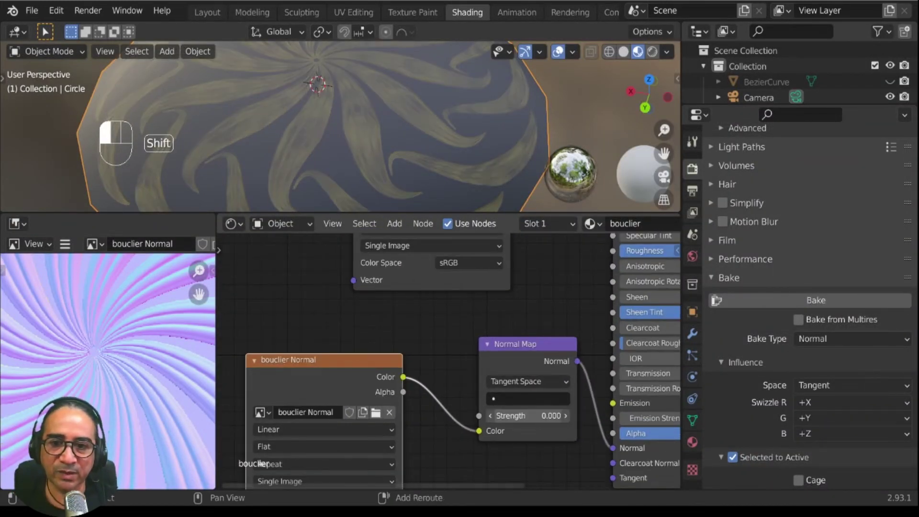
{"action": "left_click", "coordinate": [653, 51]}
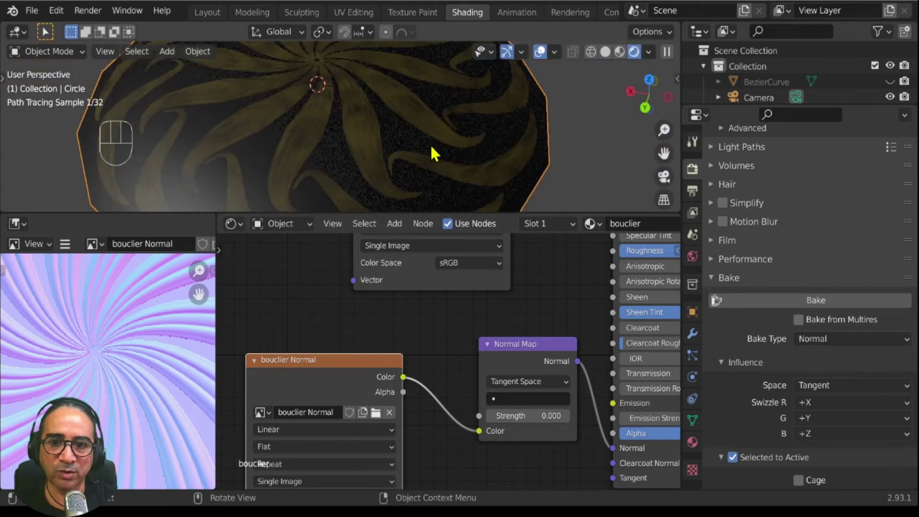
Switch the scene's render engine to Eevee.
{"action": "scroll", "coordinate": [771, 205], "scroll_direction": "up", "scroll_amount": 5}
{"action": "scroll", "coordinate": [772, 207], "scroll_direction": "up", "scroll_amount": 6}
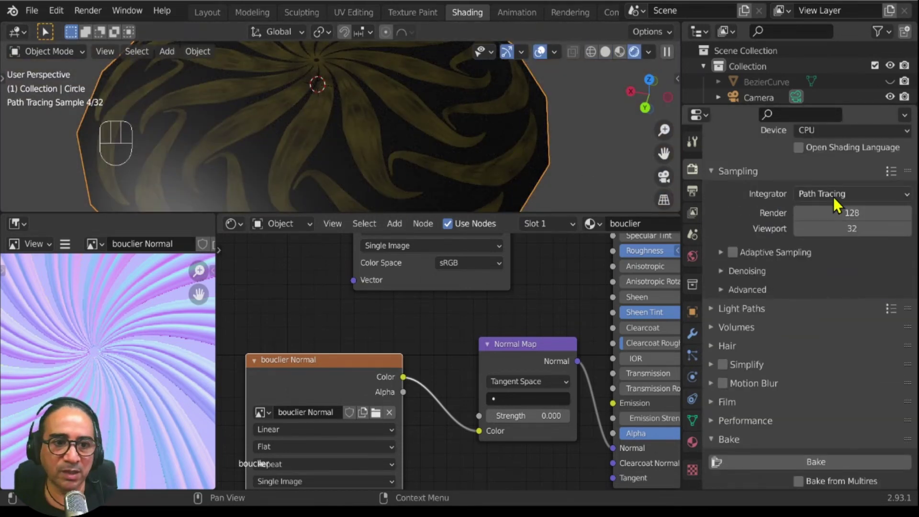
{"action": "left_click", "coordinate": [833, 165]}
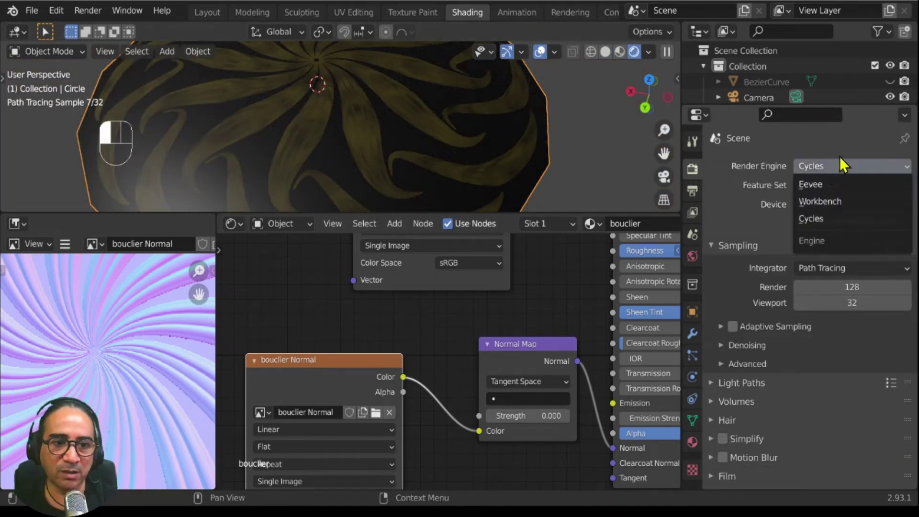
{"action": "left_click", "coordinate": [812, 186]}
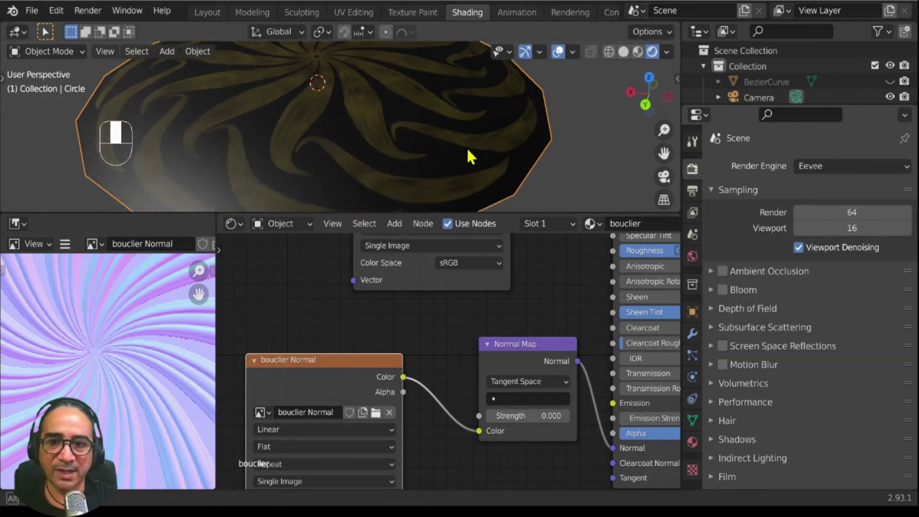
Set the Normal Map node's strength to 0.440.
{"action": "left_click_drag", "start_coordinate": [529, 415], "coordinate": [539, 415], "text": "shift"}
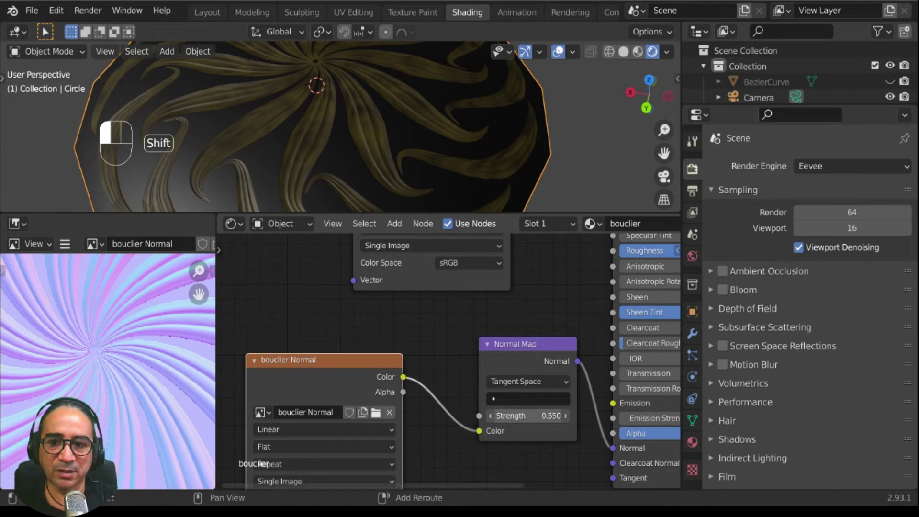
{"action": "left_click_drag", "start_coordinate": [528, 416], "coordinate": [522, 415], "text": "shift"}
{"action": "middle_click_drag", "start_coordinate": [326, 143], "coordinate": [224, 171]}
{"action": "scroll", "coordinate": [539, 401], "scroll_direction": "up", "scroll_amount": 4}
{"action": "middle_click_drag", "start_coordinate": [447, 357], "coordinate": [443, 328]}
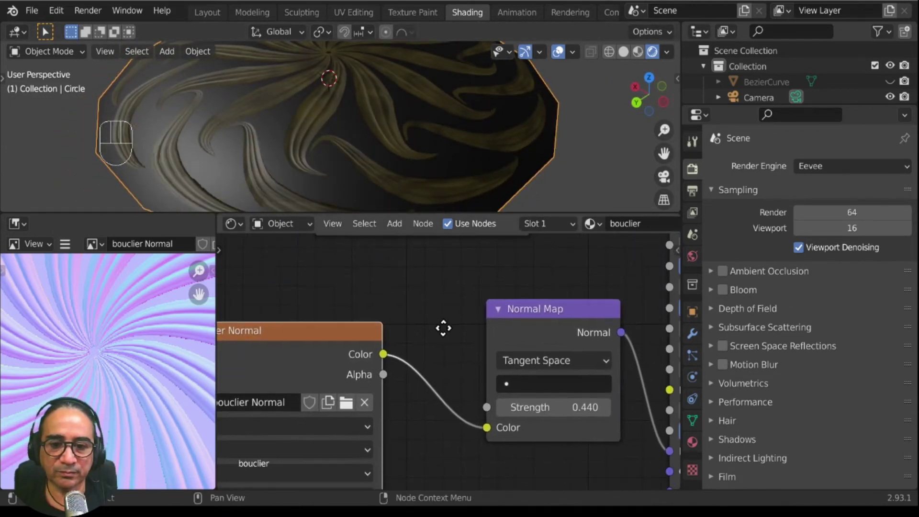
Spread out the material nodes, with bouclier Normal and Normal Map lower and bouclier Base Color farther from the Principled BSDF.
{"action": "scroll", "coordinate": [443, 328], "scroll_direction": "down", "scroll_amount": 6}
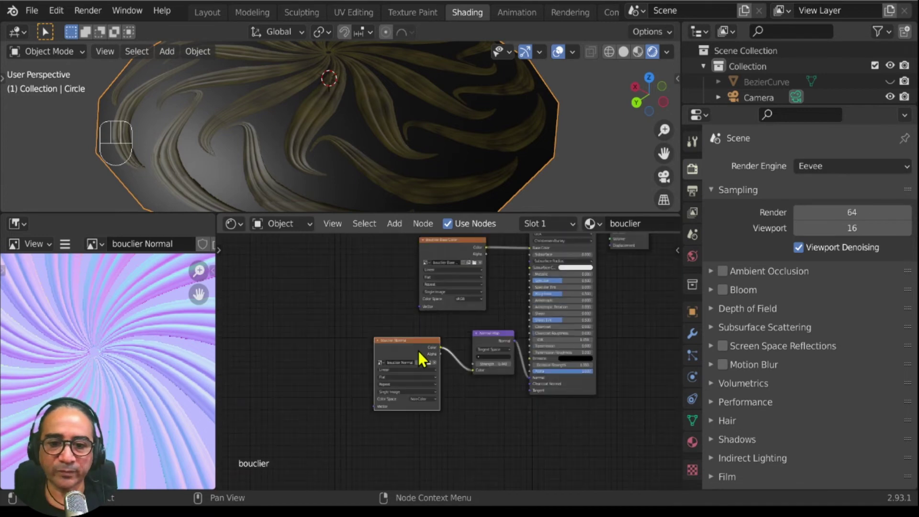
{"action": "left_click_drag", "start_coordinate": [421, 359], "coordinate": [383, 434]}
{"action": "left_click_drag", "start_coordinate": [498, 338], "coordinate": [465, 397]}
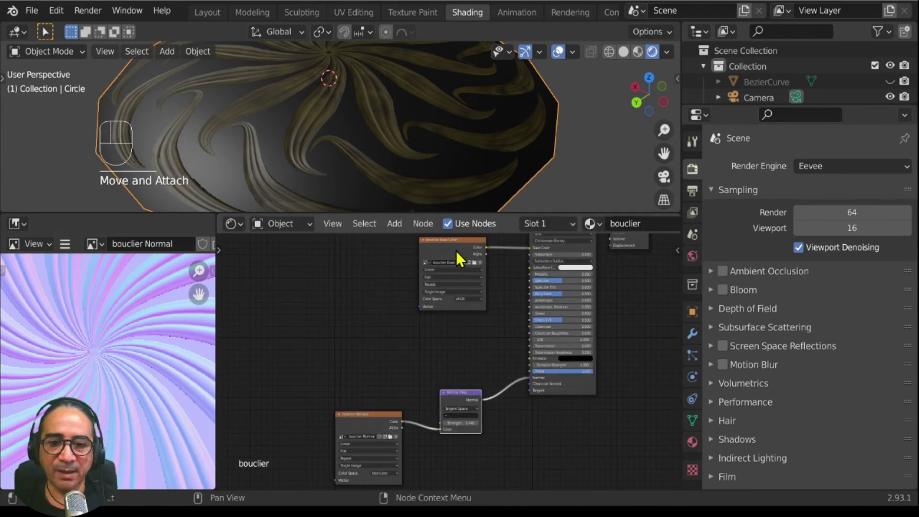
{"action": "left_click_drag", "start_coordinate": [457, 251], "coordinate": [353, 251]}
{"action": "middle_click_drag", "start_coordinate": [363, 266], "coordinate": [367, 354]}
{"action": "left_click_drag", "start_coordinate": [362, 329], "coordinate": [355, 298]}
{"action": "scroll", "coordinate": [386, 109], "scroll_direction": "down", "scroll_amount": 3}
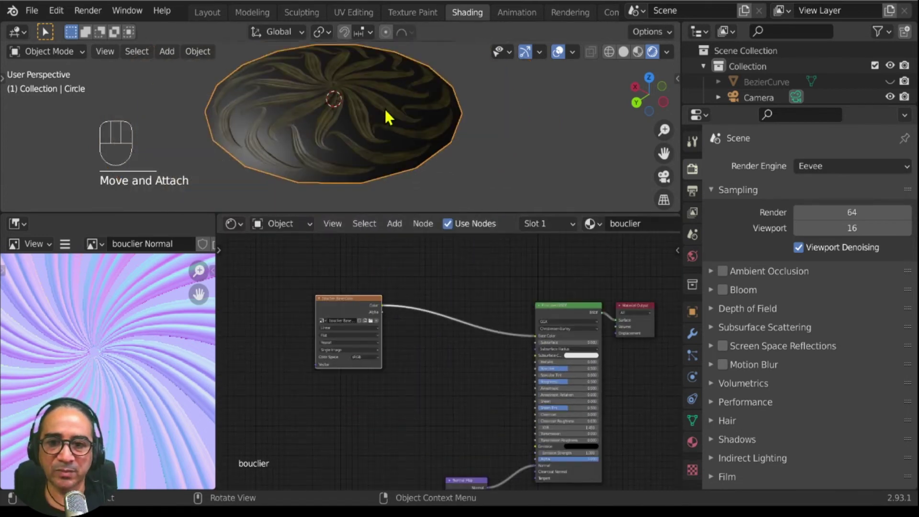
{"action": "middle_click_drag", "start_coordinate": [386, 111], "coordinate": [318, 153]}
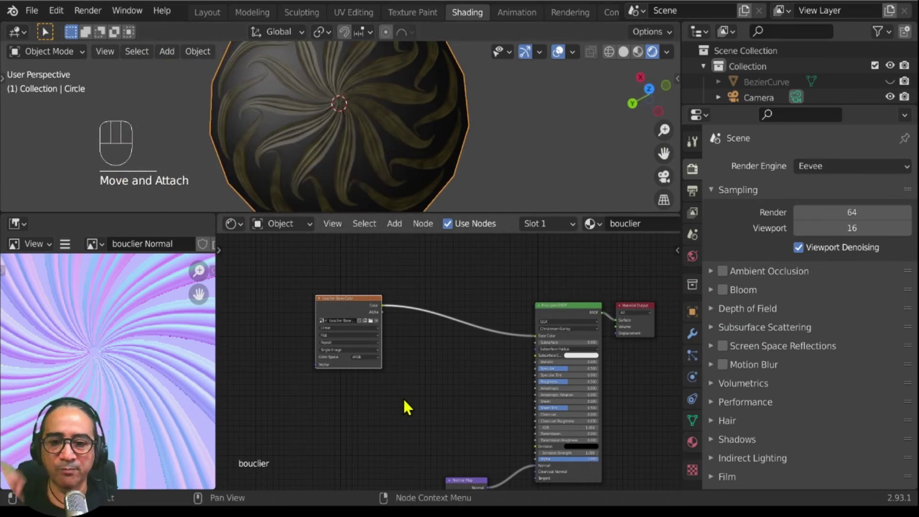
{"action": "scroll", "coordinate": [363, 289], "scroll_direction": "up", "scroll_amount": 3}
{"action": "left_click_drag", "start_coordinate": [338, 280], "coordinate": [325, 278]}
{"action": "scroll", "coordinate": [410, 130], "scroll_direction": "up", "scroll_amount": 5}
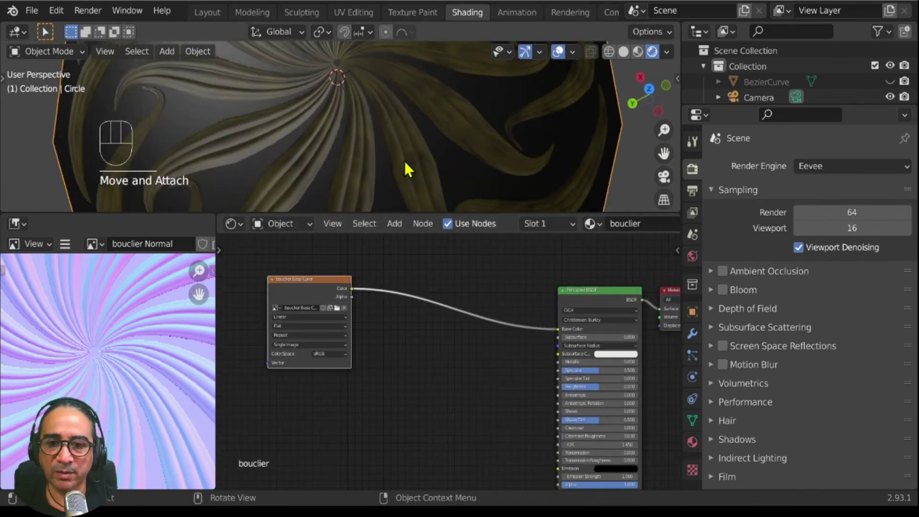
{"action": "scroll", "coordinate": [352, 366], "scroll_direction": "down", "scroll_amount": 2}
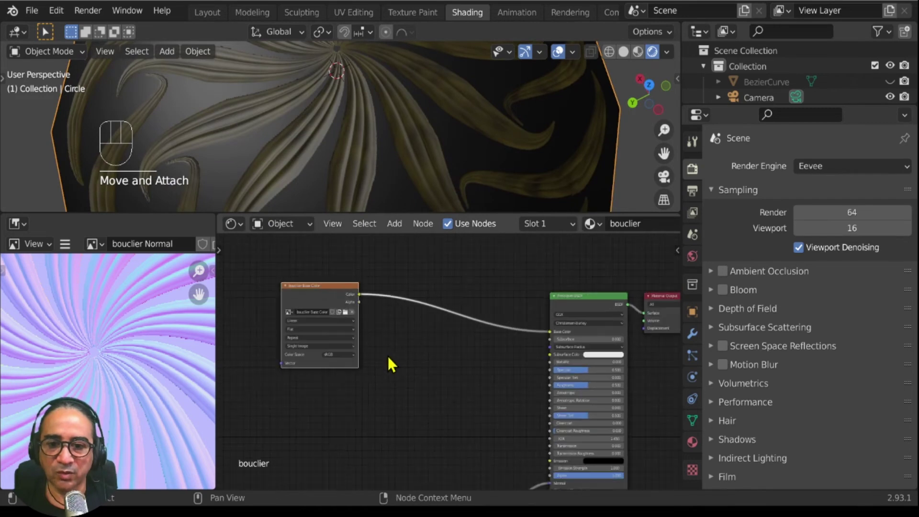
Insert a ColorRamp node between the bouclier Base Color texture and the Principled BSDF's Base Color.
{"action": "key", "text": "shift+a"}
{"action": "mouse_move", "coordinate": [387, 355]}
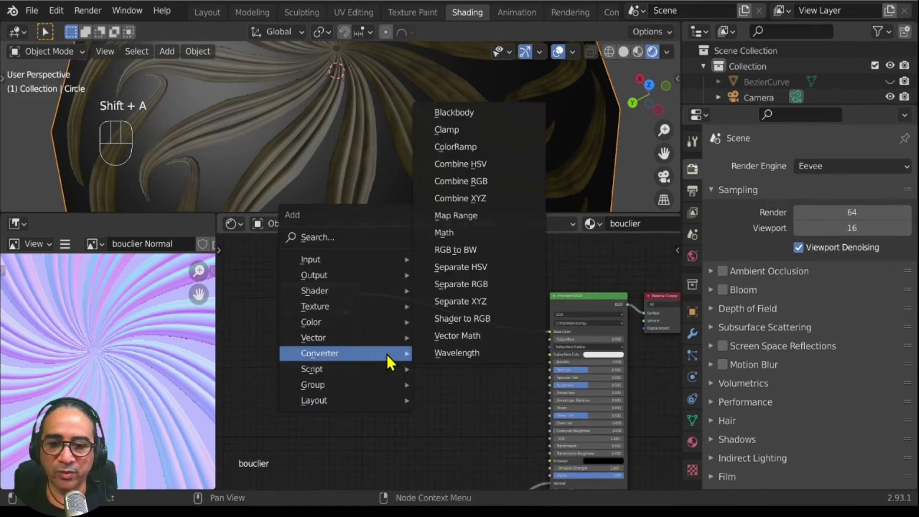
{"action": "left_click", "coordinate": [457, 155]}
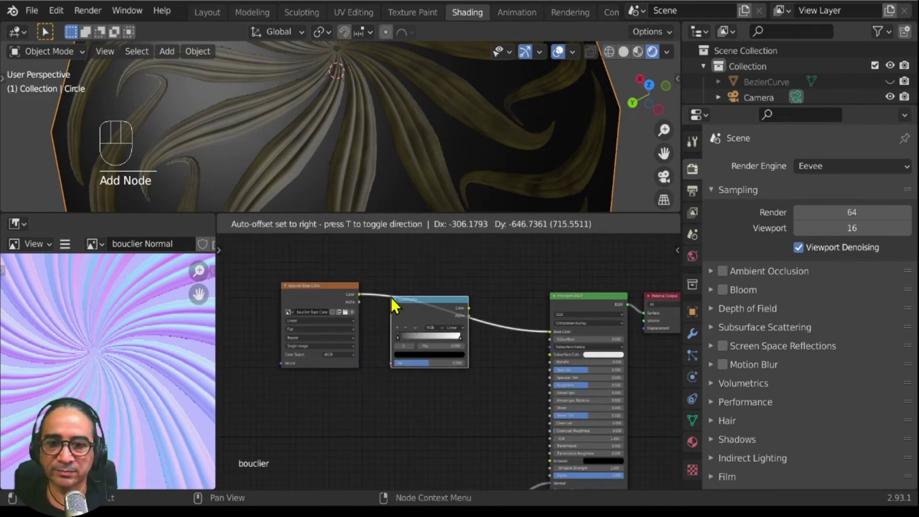
{"action": "left_click", "coordinate": [413, 331]}
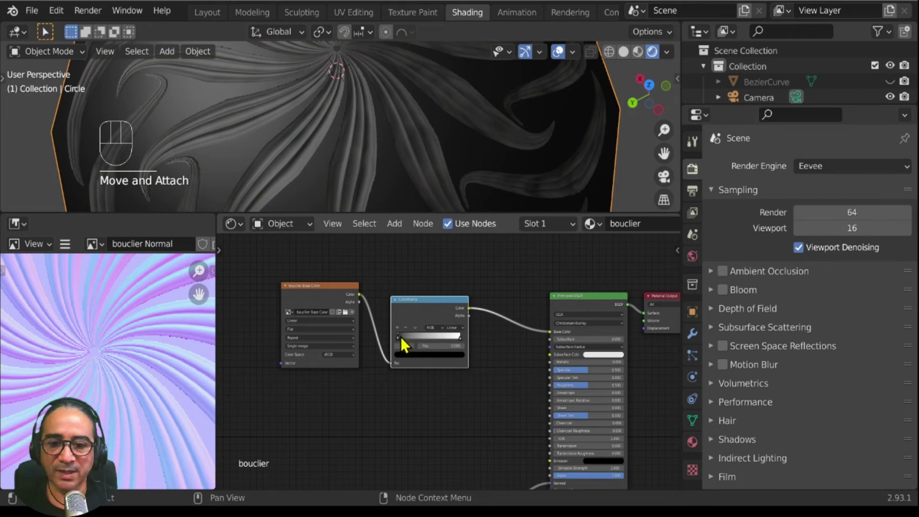
Recolour the ColorRamp's white stop to golden yellow and set its position to 0.065.
{"action": "scroll", "coordinate": [433, 366], "scroll_direction": "up", "scroll_amount": 4}
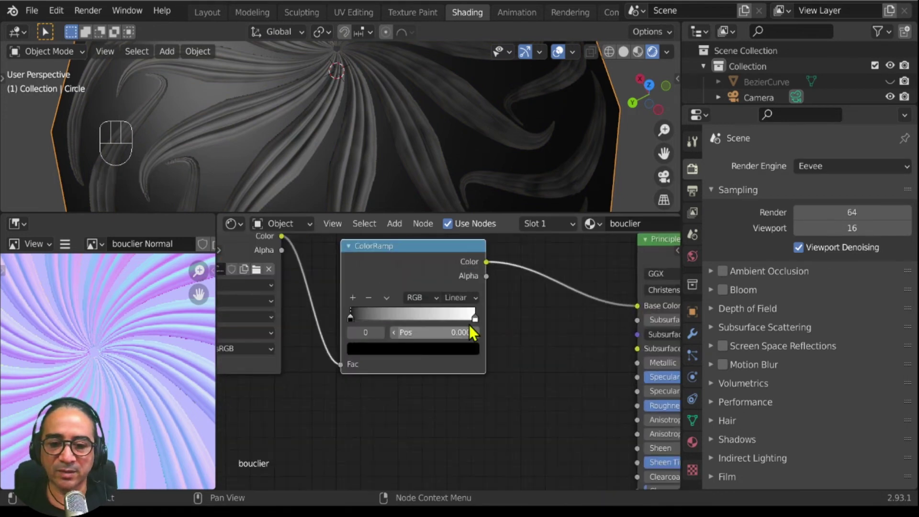
{"action": "left_click_drag", "start_coordinate": [476, 319], "coordinate": [358, 319]}
{"action": "left_click", "coordinate": [353, 350]}
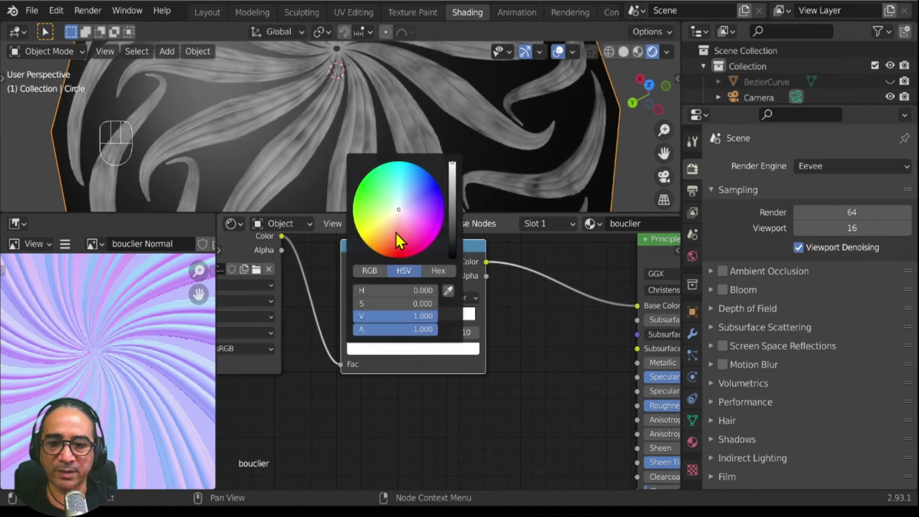
{"action": "left_click", "coordinate": [375, 232]}
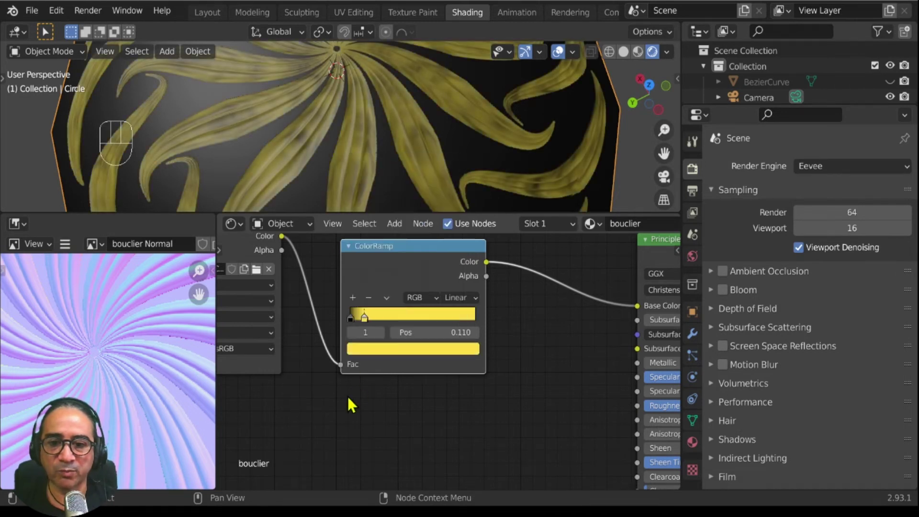
{"action": "left_click_drag", "start_coordinate": [363, 320], "coordinate": [357, 320]}
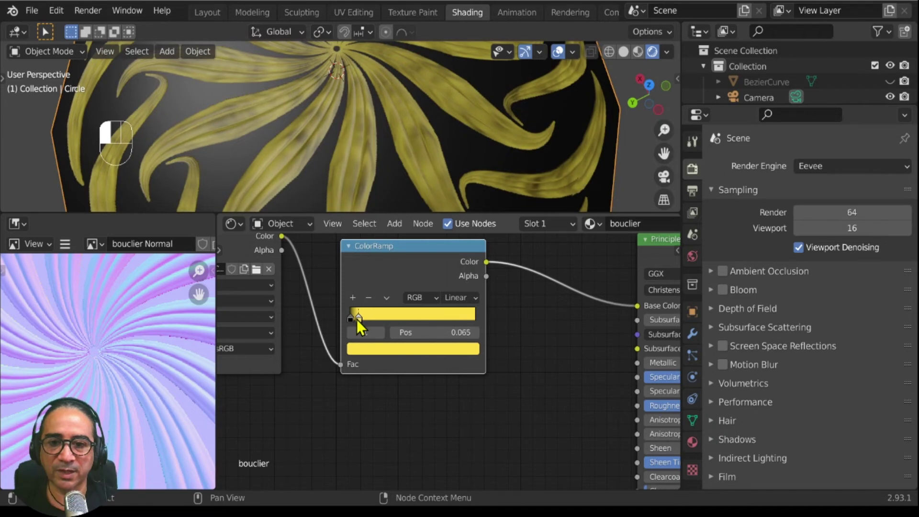
Shift the bouclier Base Color and ColorRamp nodes up and away from the Principled BSDF to free space beneath them.
{"action": "scroll", "coordinate": [398, 134], "scroll_direction": "down", "scroll_amount": 3}
{"action": "middle_click_drag", "start_coordinate": [399, 134], "coordinate": [404, 121]}
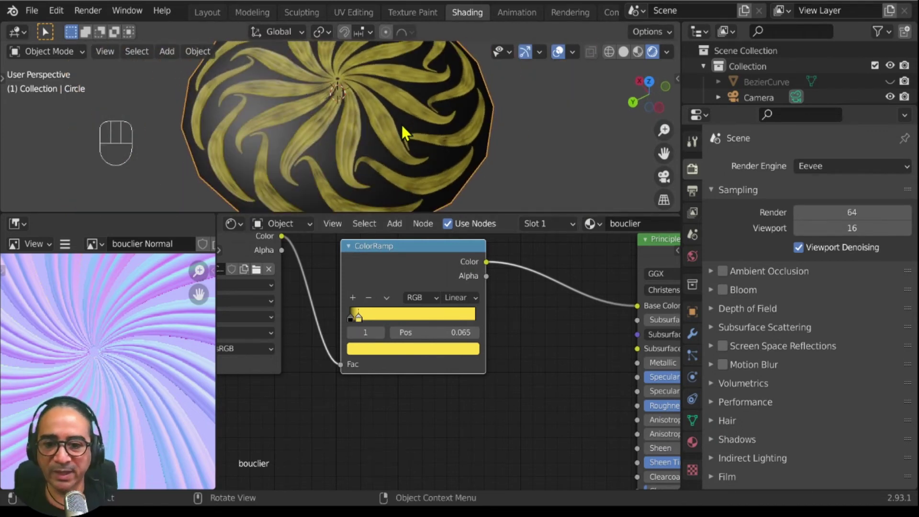
{"action": "scroll", "coordinate": [446, 359], "scroll_direction": "down", "scroll_amount": 2}
{"action": "scroll", "coordinate": [419, 404], "scroll_direction": "down", "scroll_amount": 3}
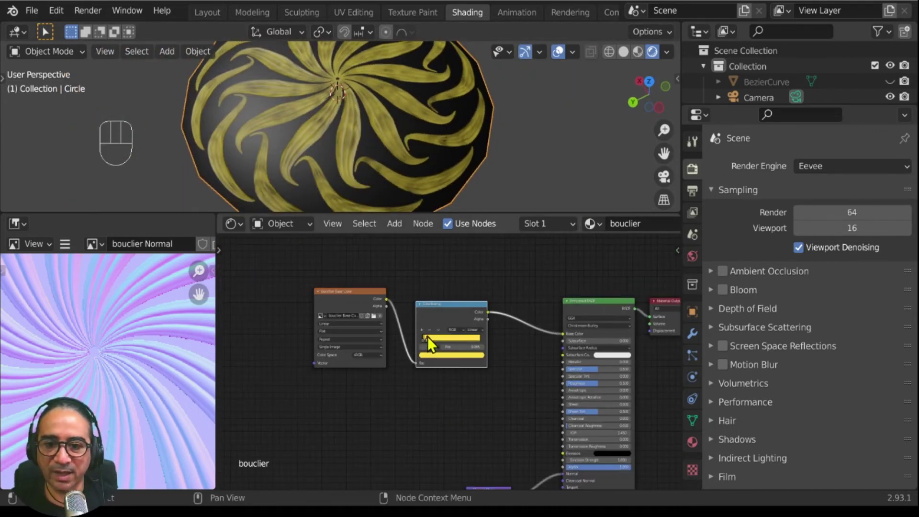
{"action": "left_click_drag", "start_coordinate": [369, 292], "coordinate": [331, 273]}
{"action": "left_click_drag", "start_coordinate": [441, 308], "coordinate": [421, 273]}
Add a Noise Texture node and place it just below the ColorRamp node.
{"action": "middle_click_drag", "start_coordinate": [391, 410], "coordinate": [459, 342]}
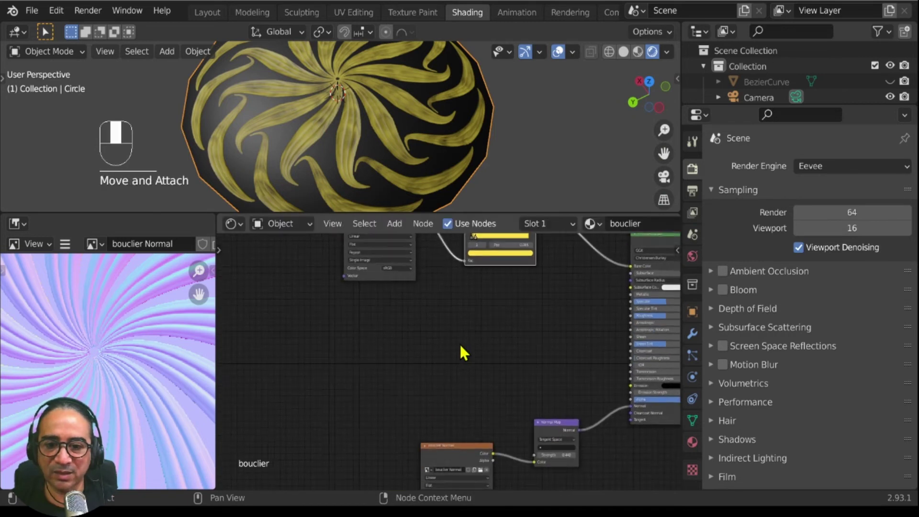
{"action": "key", "text": "shift+a"}
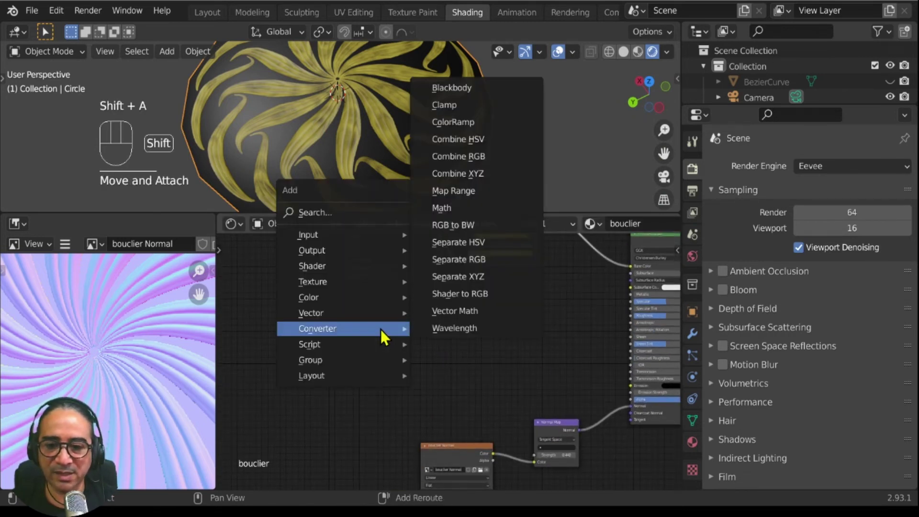
{"action": "mouse_move", "coordinate": [334, 286]}
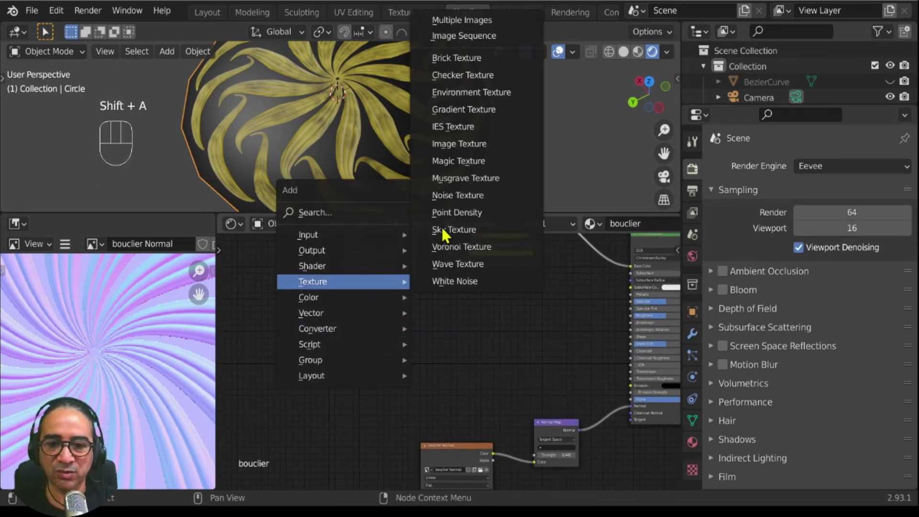
{"action": "left_click", "coordinate": [458, 195]}
{"action": "scroll", "coordinate": [415, 343], "scroll_direction": "up", "scroll_amount": 3}
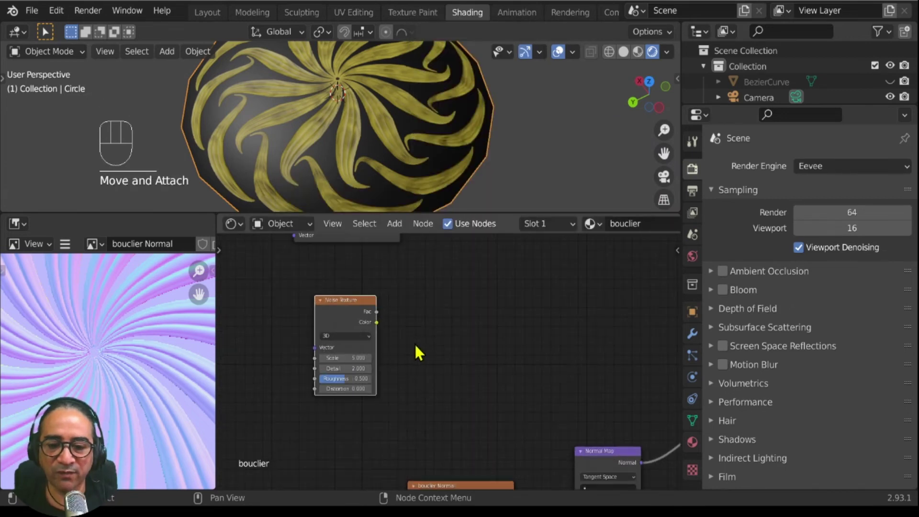
{"action": "scroll", "coordinate": [353, 311], "scroll_direction": "down", "scroll_amount": 2}
{"action": "left_click", "coordinate": [425, 306]}
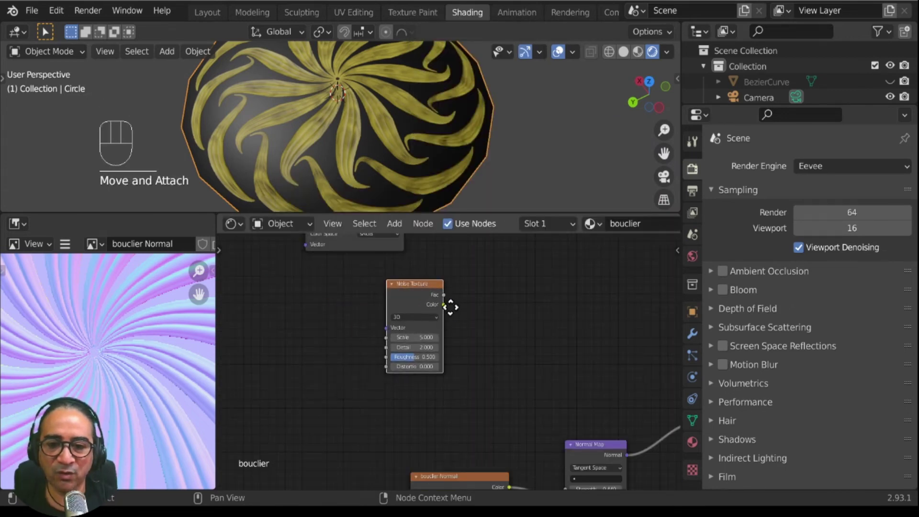
{"action": "middle_click_drag", "start_coordinate": [447, 304], "coordinate": [354, 403]}
{"action": "left_click_drag", "start_coordinate": [355, 403], "coordinate": [427, 392]}
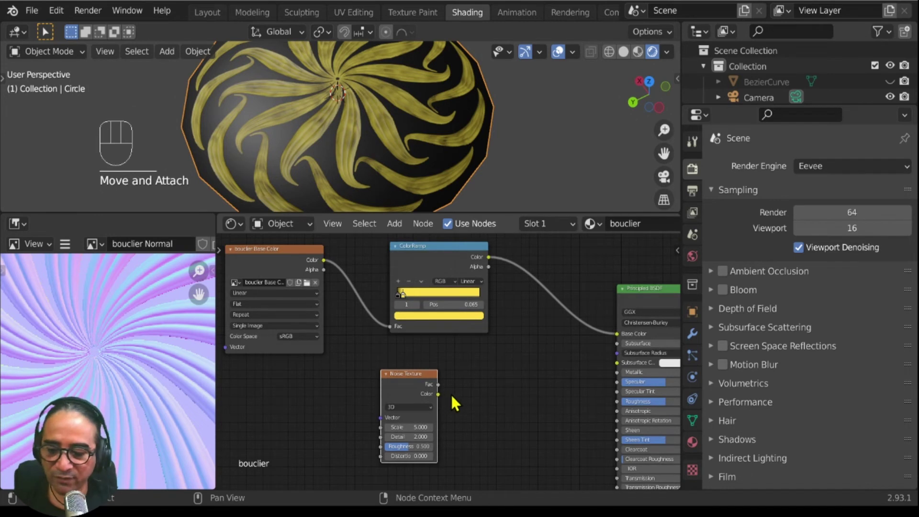
Preview the Noise Texture's Fac output and its Color output on the disc.
{"action": "left_click", "coordinate": [412, 375], "text": "ctrl+shift"}
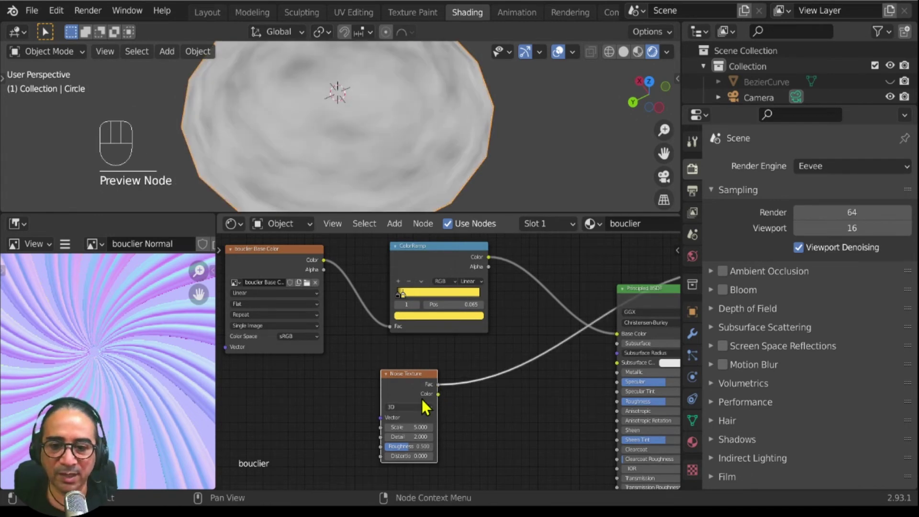
{"action": "left_click", "coordinate": [404, 379], "text": "ctrl+shift"}
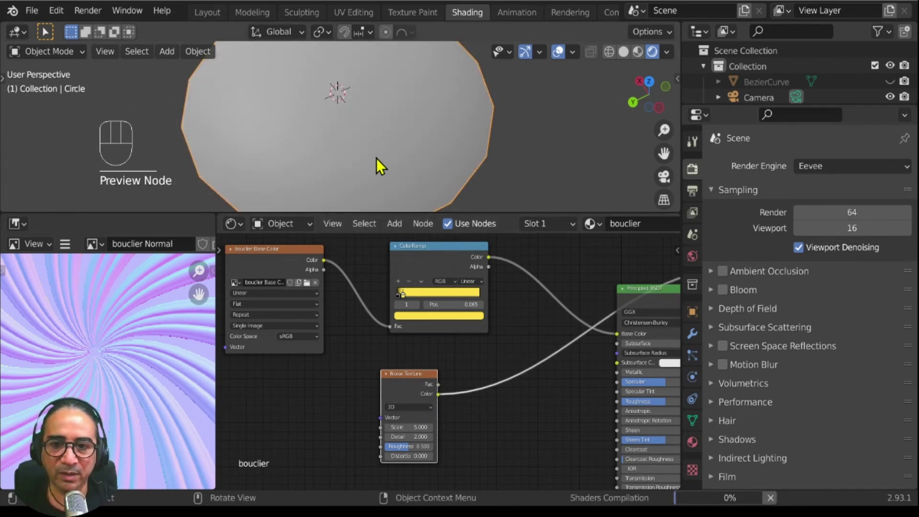
{"action": "middle_click_drag", "start_coordinate": [387, 148], "coordinate": [415, 129]}
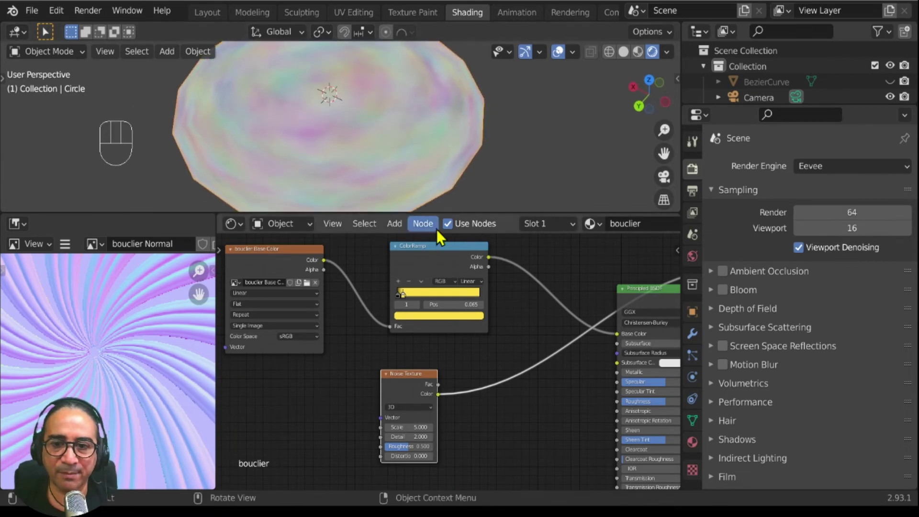
{"action": "scroll", "coordinate": [402, 182], "scroll_direction": "up", "scroll_amount": 1}
{"action": "middle_click_drag", "start_coordinate": [401, 181], "coordinate": [373, 127]}
{"action": "scroll", "coordinate": [449, 425], "scroll_direction": "up", "scroll_amount": 2}
{"action": "middle_click_drag", "start_coordinate": [511, 354], "coordinate": [434, 368]}
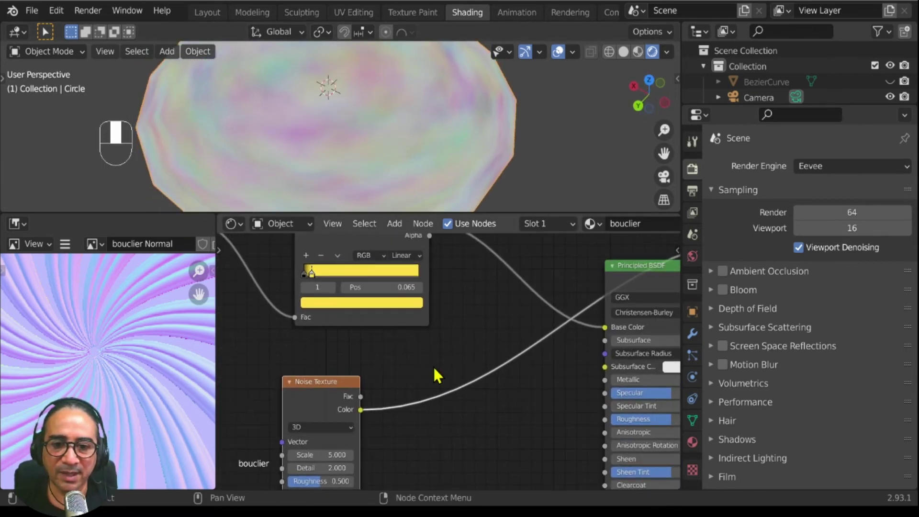
Mix the noise colour into Color2 of a MixRGB node inserted after the ColorRamp, and preview the Principled BSDF again.
{"action": "scroll", "coordinate": [434, 367], "scroll_direction": "down", "scroll_amount": 2}
{"action": "left_click", "coordinate": [423, 259]}
{"action": "key", "text": "shift+a"}
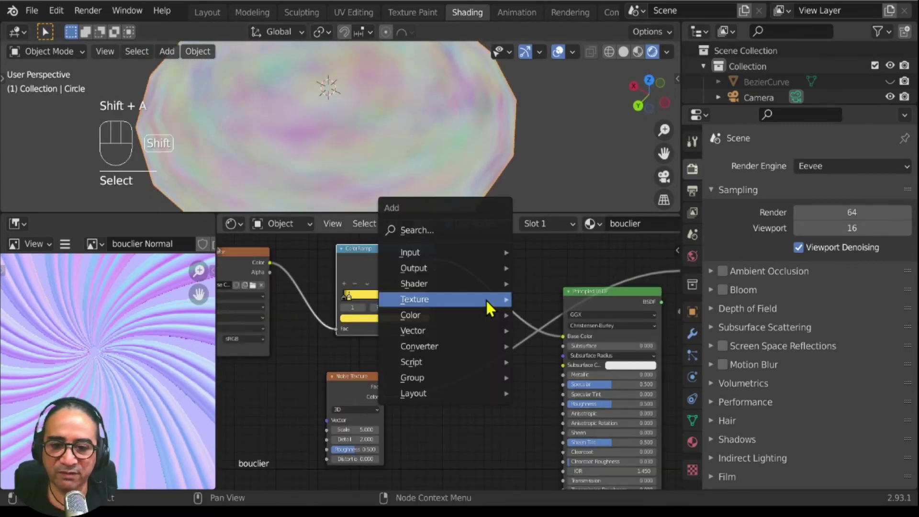
{"action": "mouse_move", "coordinate": [431, 316]}
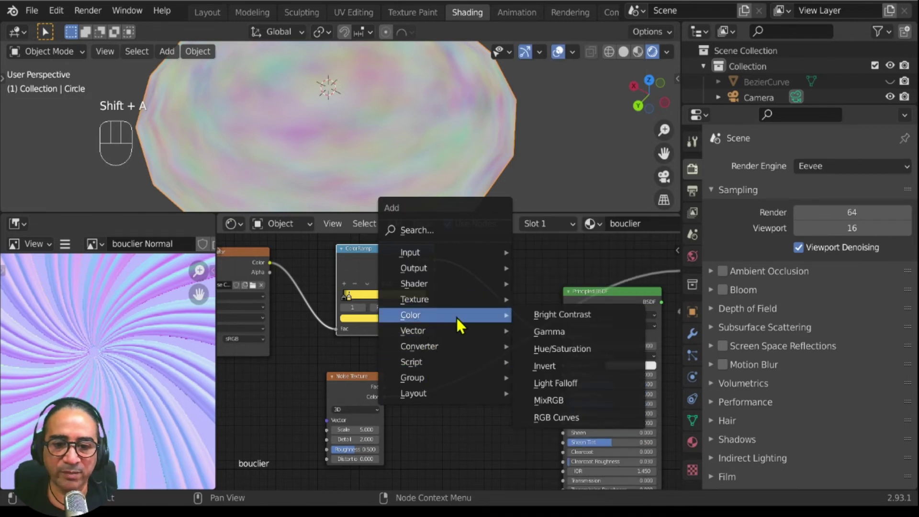
{"action": "left_click", "coordinate": [544, 400]}
{"action": "left_click", "coordinate": [464, 287]}
{"action": "left_click_drag", "start_coordinate": [464, 287], "coordinate": [468, 287]}
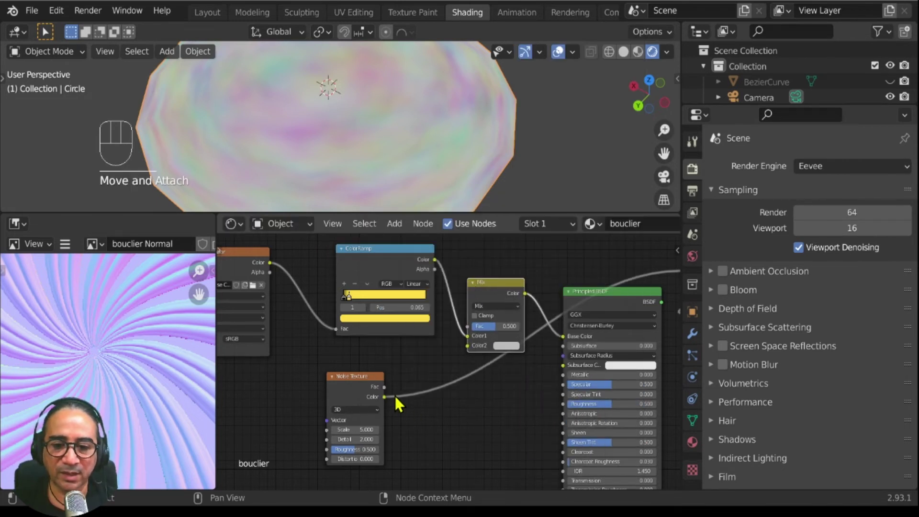
{"action": "left_click_drag", "start_coordinate": [386, 398], "coordinate": [468, 346]}
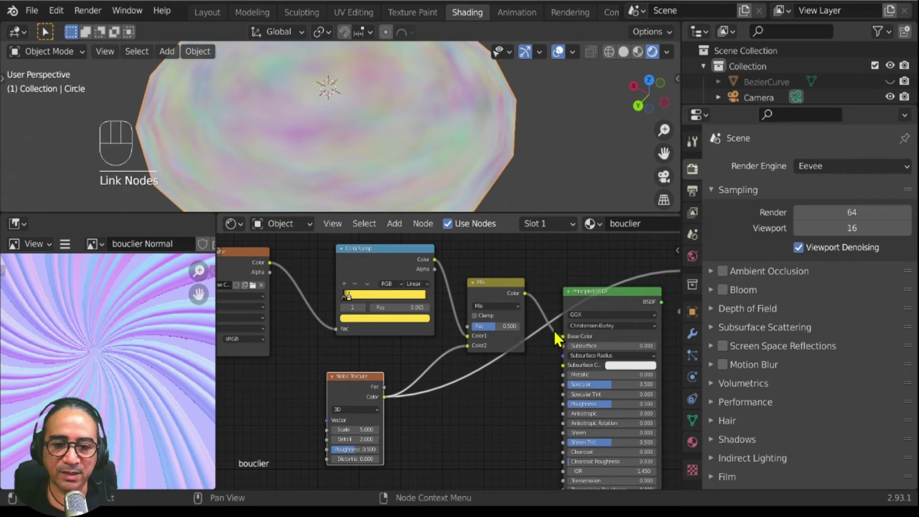
{"action": "left_click", "coordinate": [610, 292], "text": "ctrl+shift"}
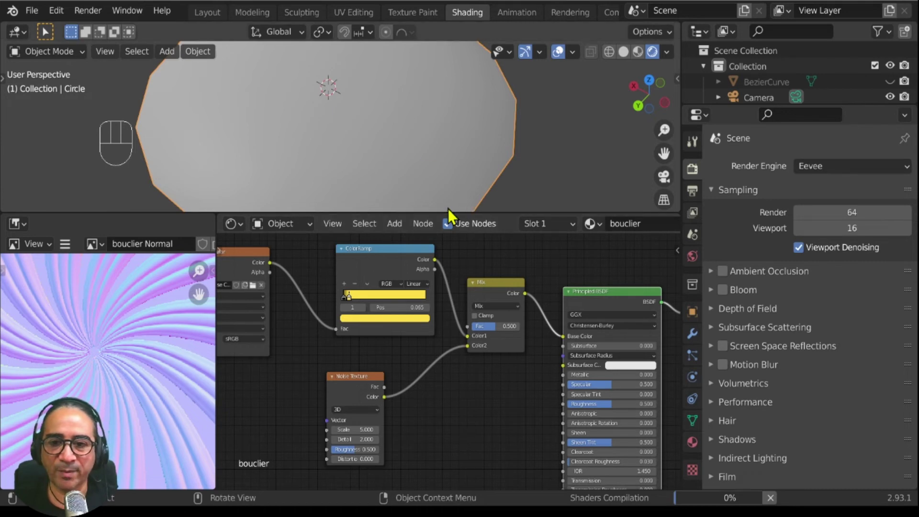
Set the MixRGB node's factor to 0.538 and its blending mode to Multiply.
{"action": "middle_click_drag", "start_coordinate": [448, 209], "coordinate": [402, 115]}
{"action": "middle_click_drag", "start_coordinate": [505, 285], "coordinate": [383, 332]}
{"action": "middle_click_drag", "start_coordinate": [333, 147], "coordinate": [355, 137]}
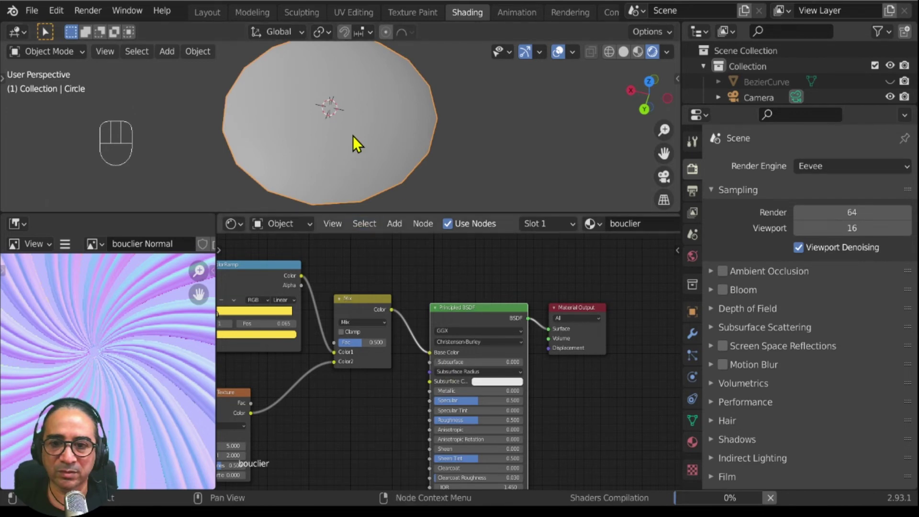
{"action": "middle_click_drag", "start_coordinate": [353, 148], "coordinate": [376, 101]}
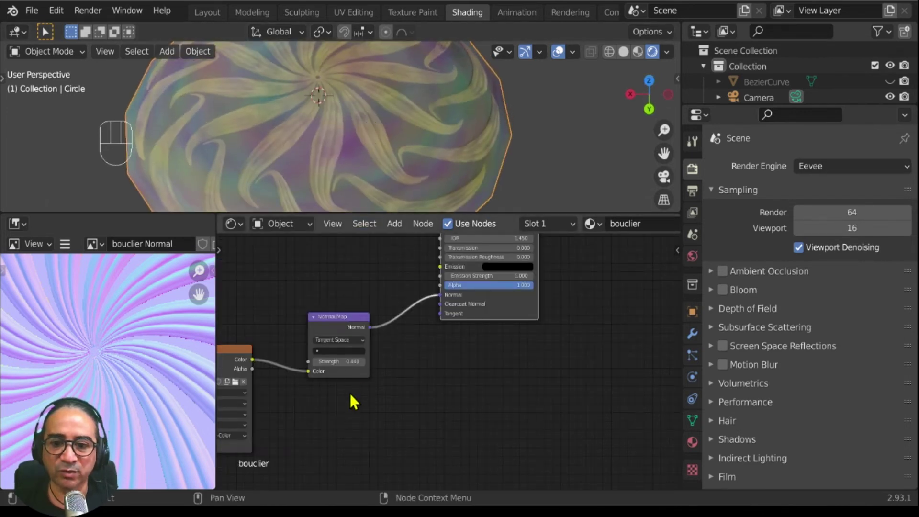
{"action": "middle_click_drag", "start_coordinate": [352, 402], "coordinate": [381, 349]}
{"action": "left_click_drag", "start_coordinate": [486, 317], "coordinate": [489, 317]}
{"action": "left_click", "coordinate": [496, 290]}
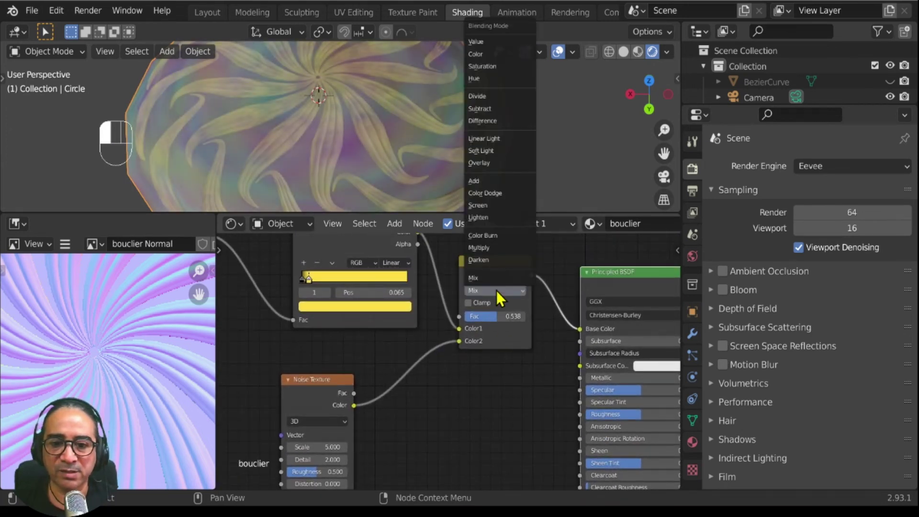
{"action": "left_click", "coordinate": [492, 248]}
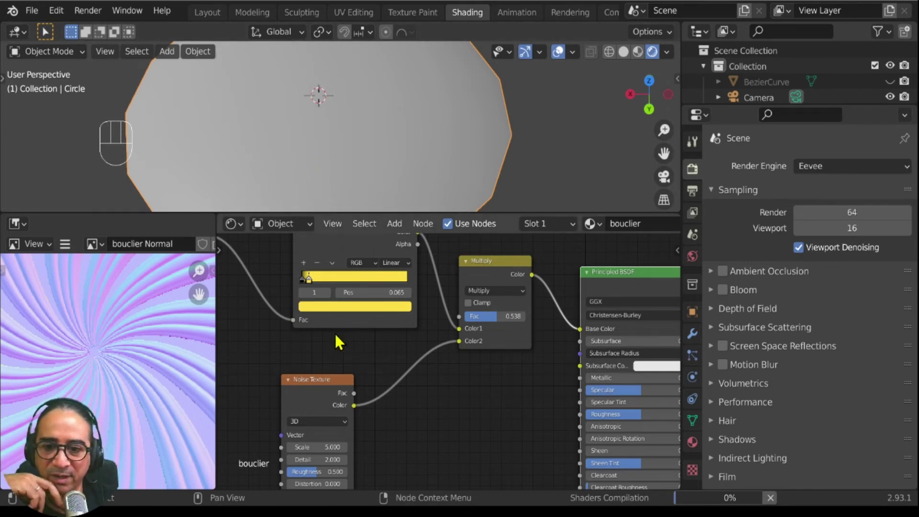
Lighten the ColorRamp's black stop at position 0.000 to a very dark grey.
{"action": "middle_click_drag", "start_coordinate": [322, 323], "coordinate": [379, 353]}
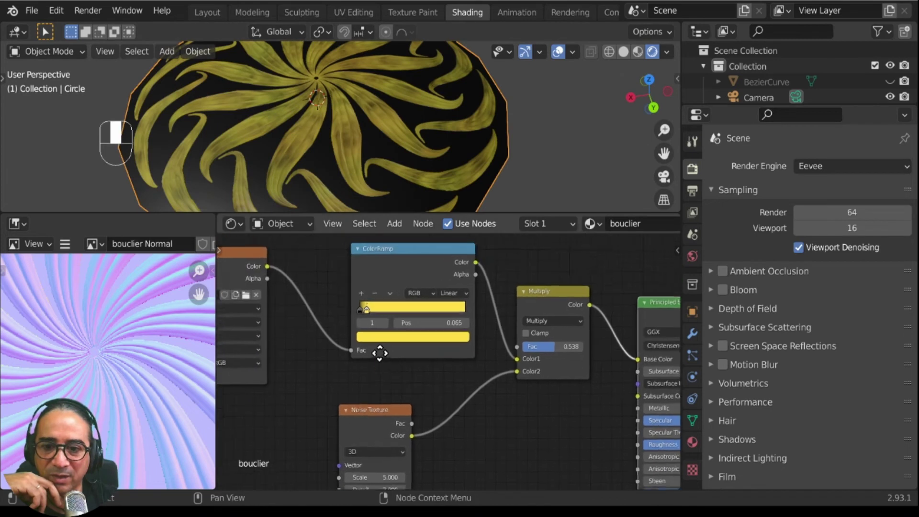
{"action": "scroll", "coordinate": [361, 315], "scroll_direction": "up", "scroll_amount": 2}
{"action": "left_click", "coordinate": [326, 296]}
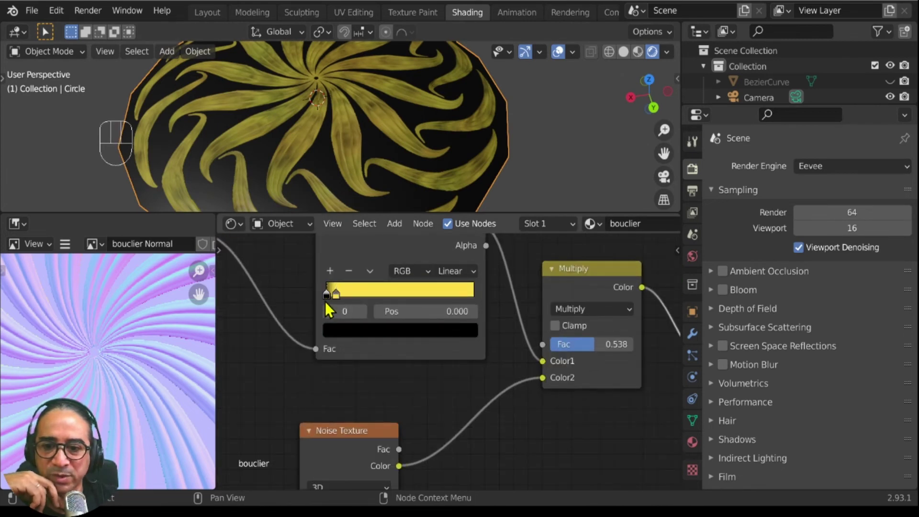
{"action": "left_click", "coordinate": [332, 329]}
{"action": "left_click", "coordinate": [445, 214]}
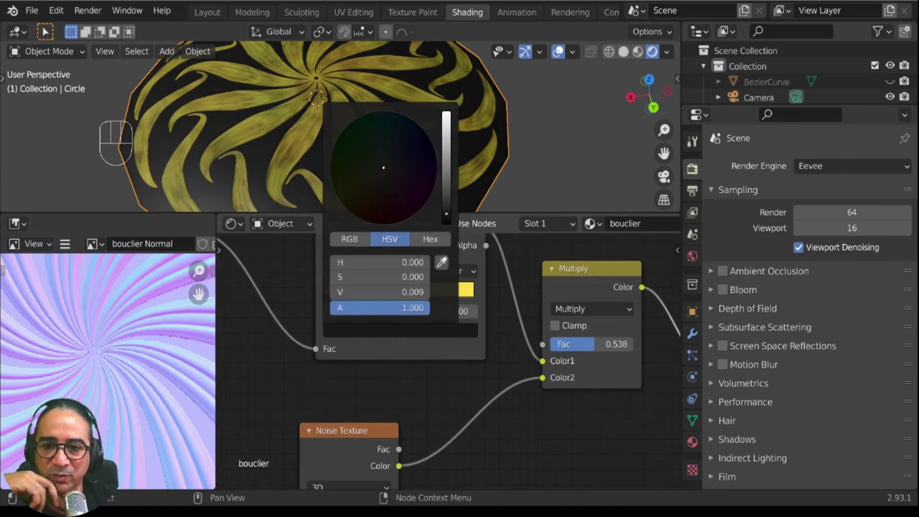
{"action": "left_click", "coordinate": [447, 213]}
Set the colour-mixing node's blending mode to Soft Light and its factor to 0.984.
{"action": "middle_click_drag", "start_coordinate": [266, 160], "coordinate": [184, 148]}
{"action": "mouse_move", "coordinate": [599, 344]}
{"action": "left_mouse_down"}
{"action": "mouse_move", "coordinate": [625, 345]}
{"action": "mouse_move", "coordinate": [592, 344]}
{"action": "left_mouse_up"}
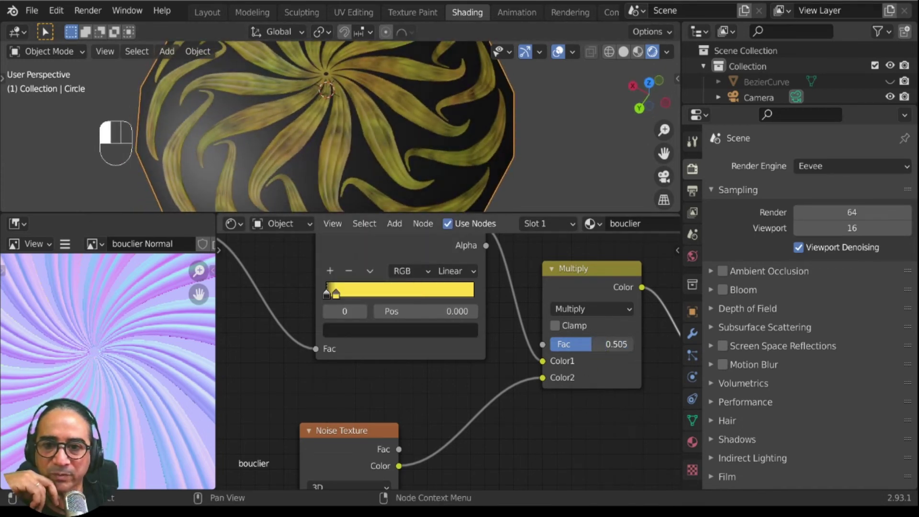
{"action": "left_click", "coordinate": [598, 310]}
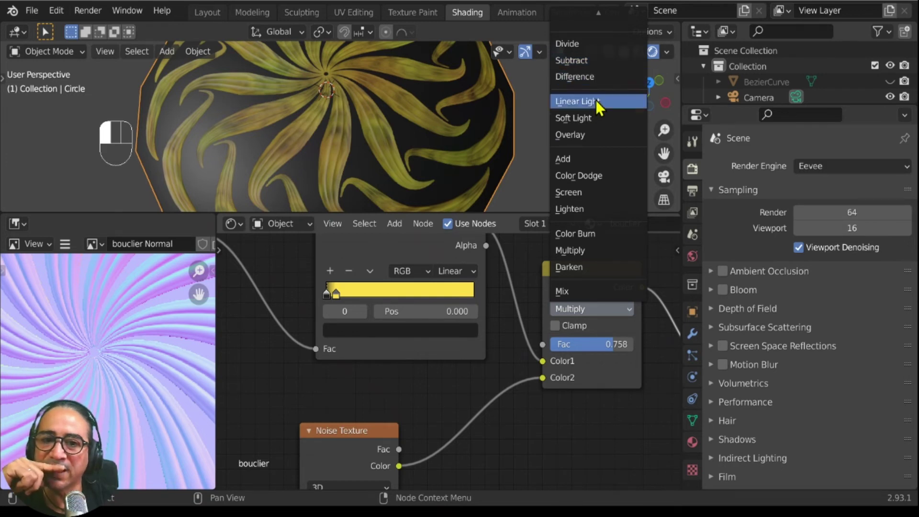
{"action": "left_click", "coordinate": [587, 118]}
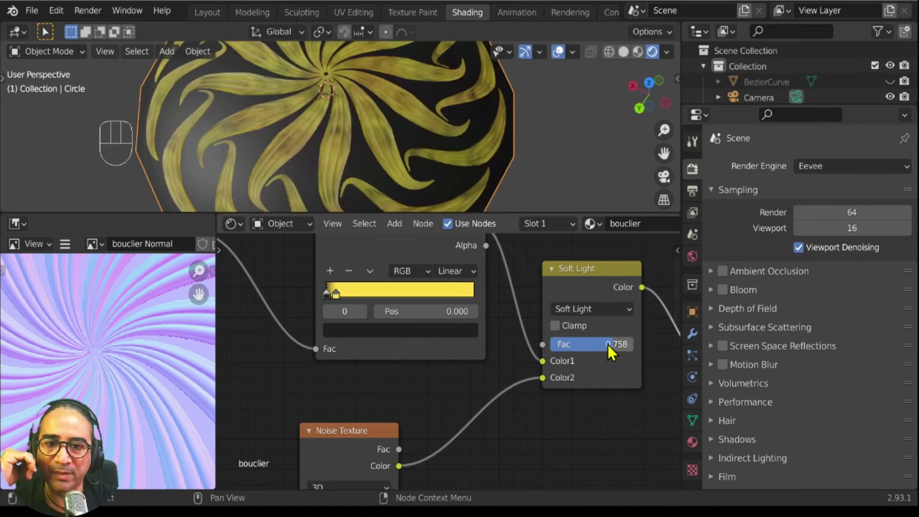
{"action": "left_click_drag", "start_coordinate": [608, 344], "coordinate": [631, 344]}
{"action": "scroll", "coordinate": [392, 146], "scroll_direction": "down", "scroll_amount": 5}
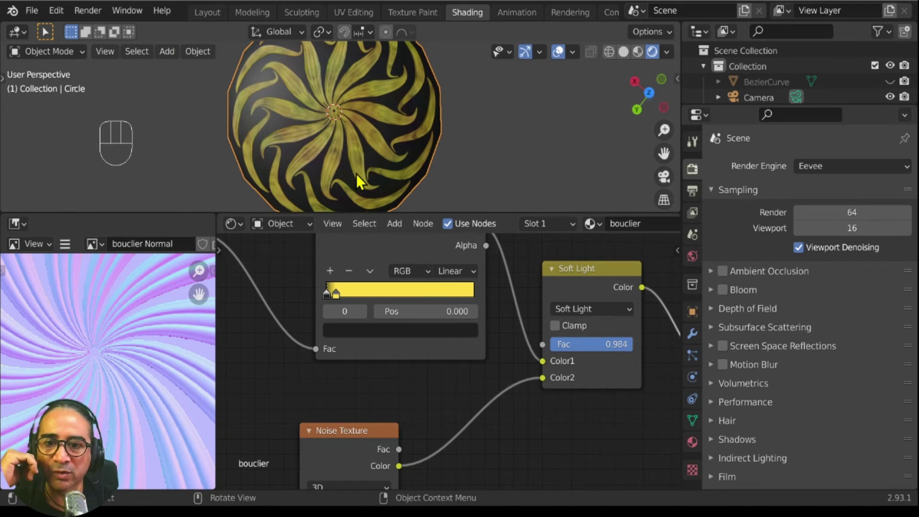
{"action": "middle_click_drag", "start_coordinate": [356, 174], "coordinate": [309, 135]}
{"action": "scroll", "coordinate": [335, 162], "scroll_direction": "down", "scroll_amount": 3}
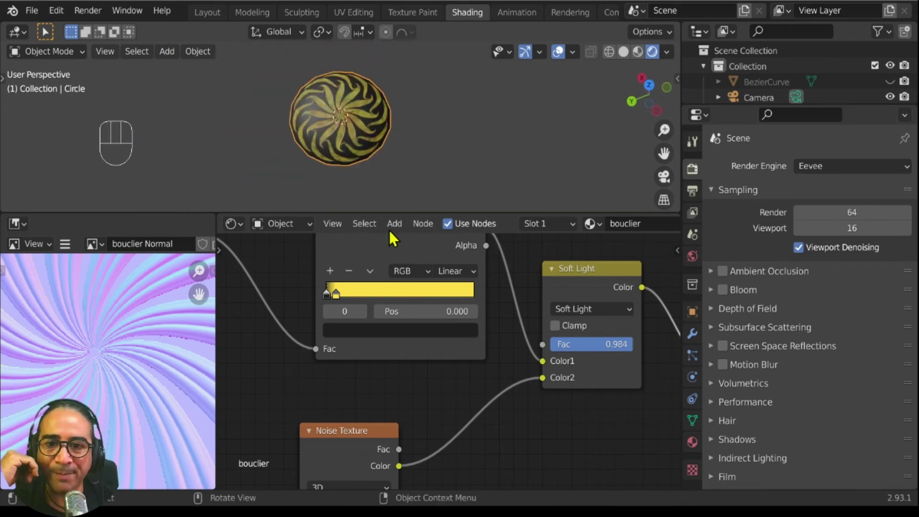
Move the Noise Texture node down next to the bouclier Normal image node.
{"action": "scroll", "coordinate": [414, 357], "scroll_direction": "down", "scroll_amount": 3}
{"action": "middle_click_drag", "start_coordinate": [416, 391], "coordinate": [397, 239]}
{"action": "scroll", "coordinate": [469, 348], "scroll_direction": "down", "scroll_amount": 7}
{"action": "middle_click_drag", "start_coordinate": [476, 373], "coordinate": [531, 326]}
{"action": "left_click_drag", "start_coordinate": [418, 435], "coordinate": [410, 422]}
{"action": "left_click_drag", "start_coordinate": [453, 254], "coordinate": [338, 343]}
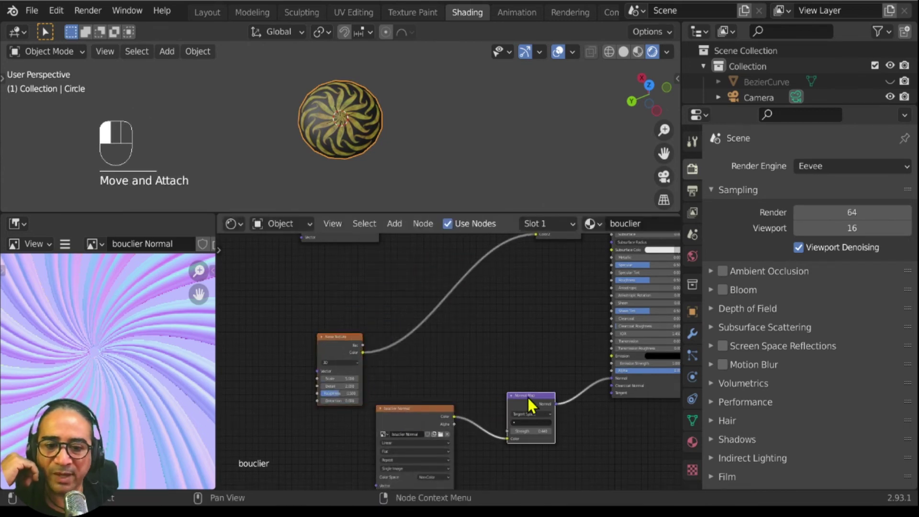
Reposition the Normal Map and bouclier Normal nodes to leave room for another node between them.
{"action": "left_click_drag", "start_coordinate": [527, 398], "coordinate": [543, 341]}
{"action": "scroll", "coordinate": [378, 117], "scroll_direction": "up", "scroll_amount": 4}
{"action": "middle_click_drag", "start_coordinate": [380, 125], "coordinate": [366, 97]}
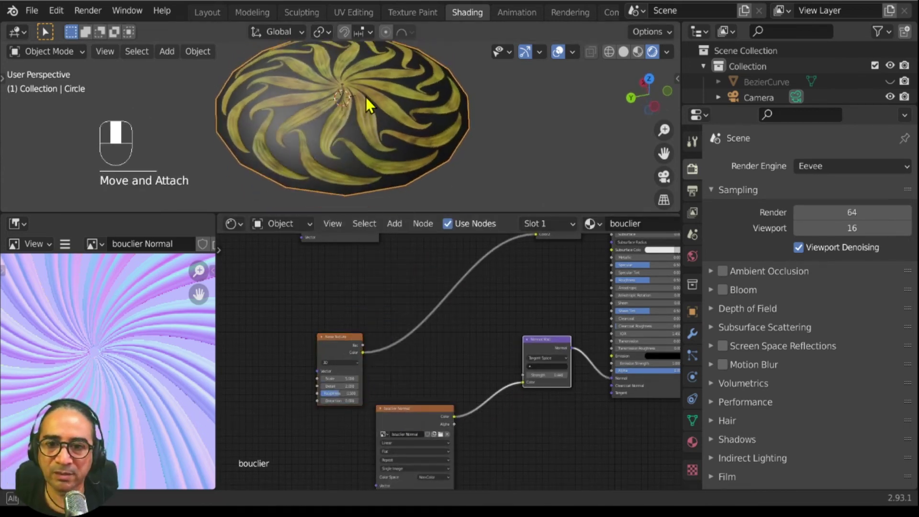
{"action": "scroll", "coordinate": [461, 349], "scroll_direction": "up", "scroll_amount": 1}
{"action": "left_click_drag", "start_coordinate": [448, 421], "coordinate": [414, 448]}
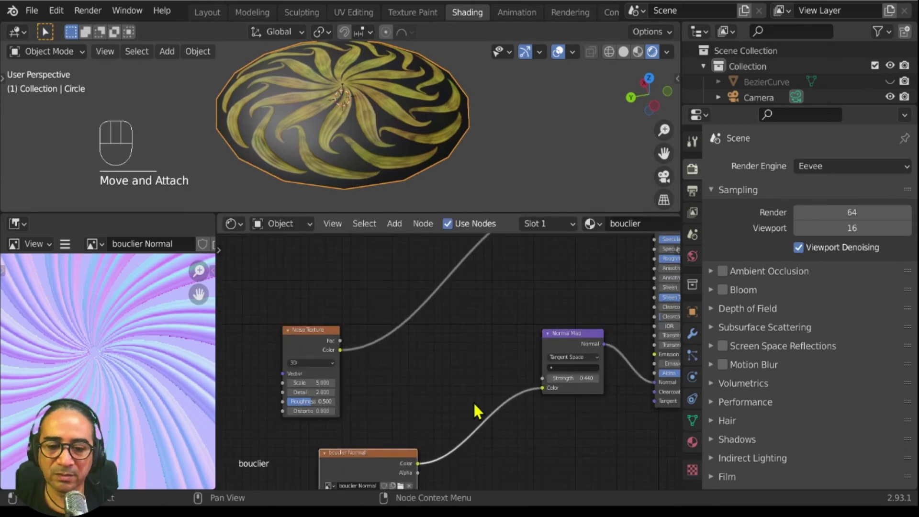
{"action": "scroll", "coordinate": [474, 403], "scroll_direction": "up", "scroll_amount": 1}
{"action": "middle_click_drag", "start_coordinate": [474, 403], "coordinate": [454, 381]}
{"action": "left_click_drag", "start_coordinate": [568, 326], "coordinate": [519, 329]}
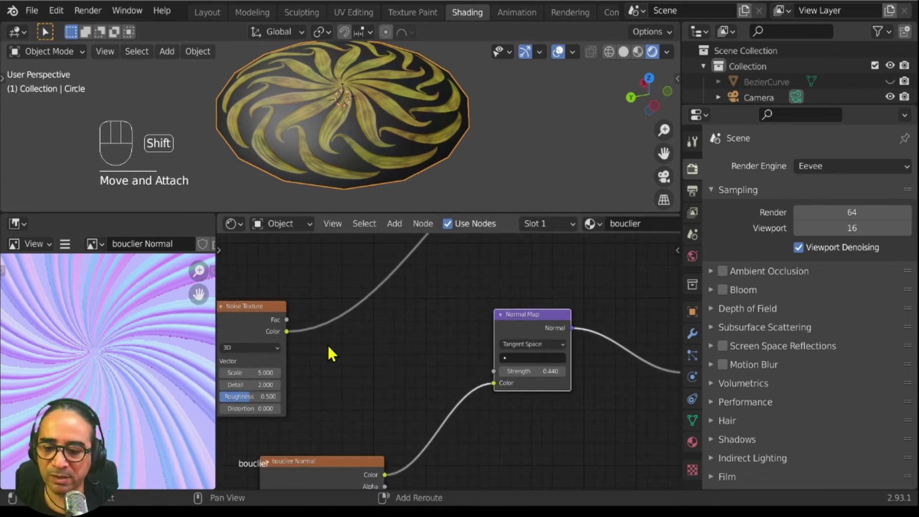
Insert a MixRGB node between bouclier Normal and Normal Map, and connect the Noise Texture's Color output to its Color2.
{"action": "key", "text": "shift+a"}
{"action": "mouse_move", "coordinate": [328, 351]}
{"action": "left_click", "coordinate": [389, 431]}
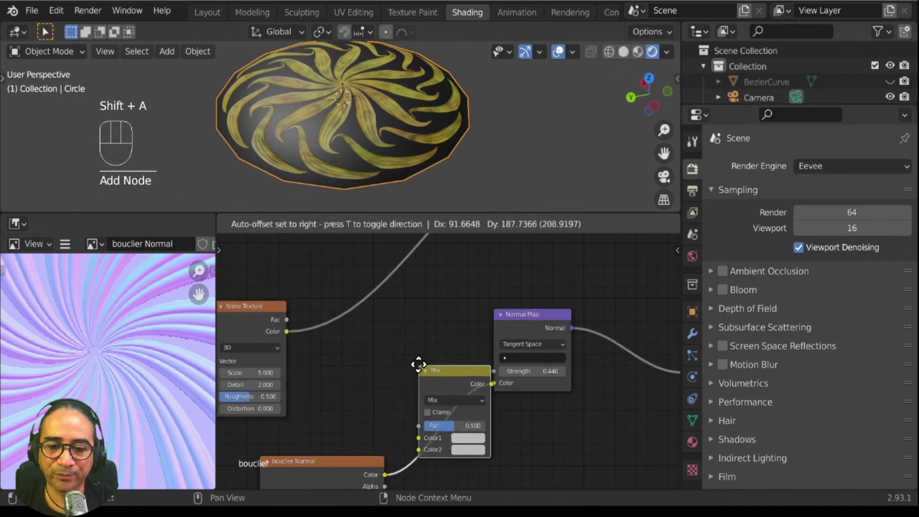
{"action": "left_click", "coordinate": [425, 326]}
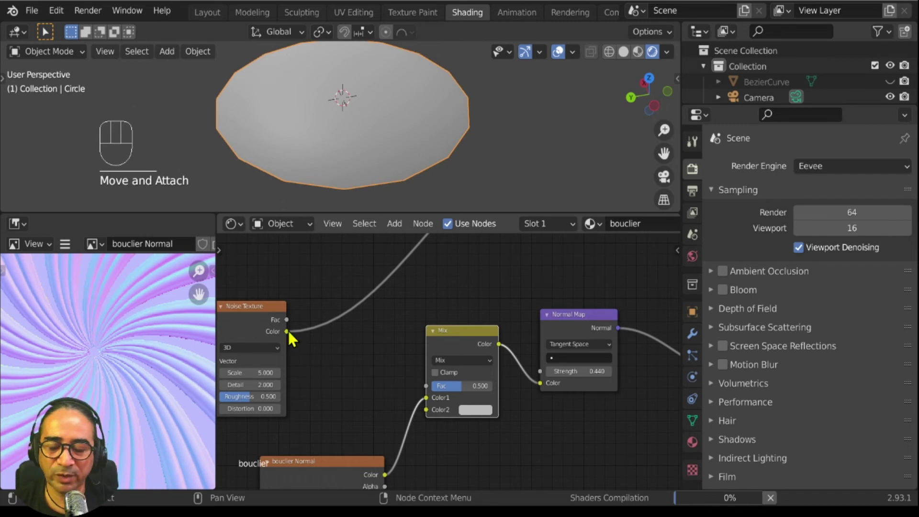
{"action": "left_click_drag", "start_coordinate": [286, 333], "coordinate": [426, 410]}
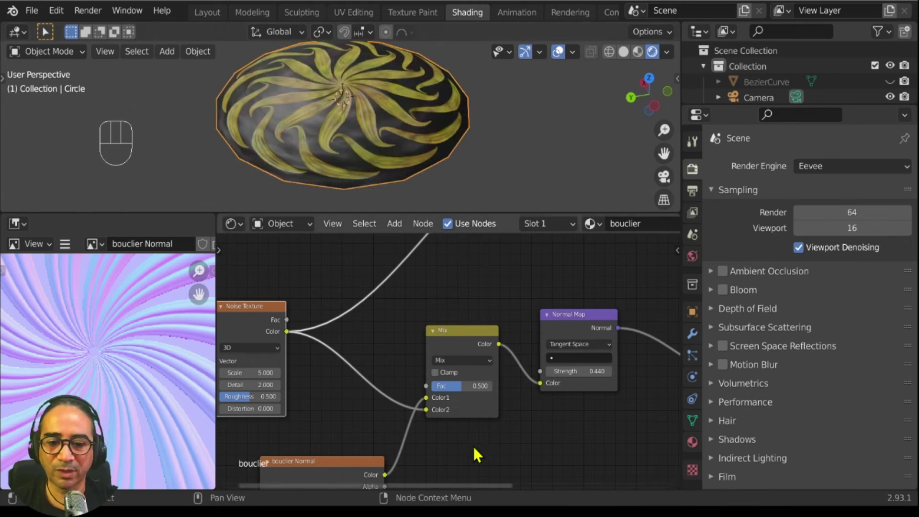
Set the Noise Texture's Scale to 18.800 and shift the node slightly.
{"action": "middle_click_drag", "start_coordinate": [401, 102], "coordinate": [327, 130]}
{"action": "scroll", "coordinate": [367, 116], "scroll_direction": "up", "scroll_amount": 3}
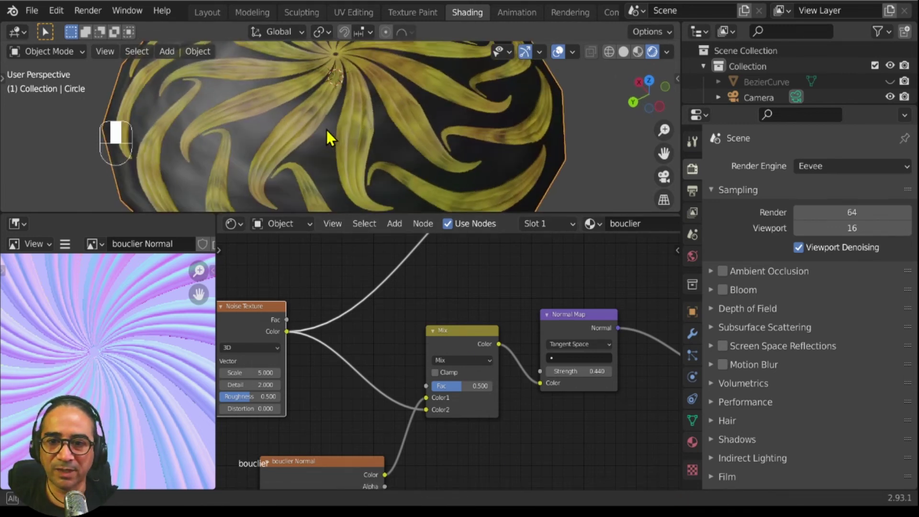
{"action": "scroll", "coordinate": [326, 130], "scroll_direction": "up", "scroll_amount": 1}
{"action": "middle_click_drag", "start_coordinate": [275, 388], "coordinate": [424, 382], "text": "shift"}
{"action": "left_click_drag", "start_coordinate": [401, 366], "coordinate": [445, 366]}
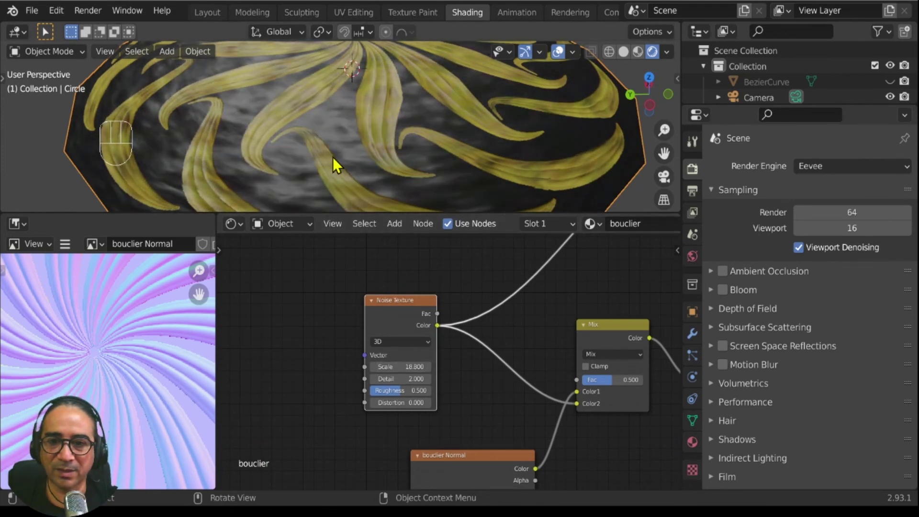
{"action": "middle_click_drag", "start_coordinate": [332, 157], "coordinate": [341, 210]}
{"action": "scroll", "coordinate": [384, 11], "scroll_direction": "down", "scroll_amount": 1}
{"action": "scroll", "coordinate": [400, 159], "scroll_direction": "down", "scroll_amount": 5}
{"action": "middle_click_drag", "start_coordinate": [400, 159], "coordinate": [374, 73]}
{"action": "middle_click_drag", "start_coordinate": [555, 397], "coordinate": [490, 464]}
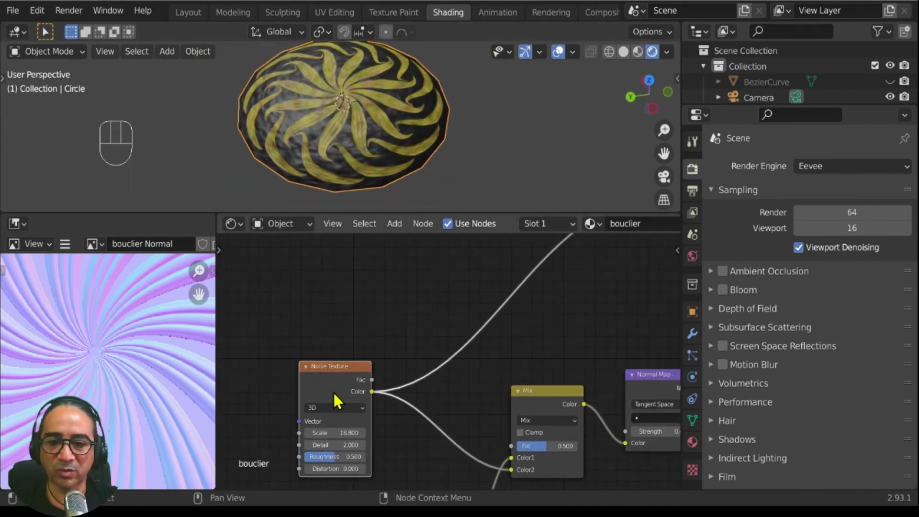
{"action": "left_click_drag", "start_coordinate": [334, 393], "coordinate": [325, 356]}
Select the light and move it across to the opposite side of the disc.
{"action": "middle_click_drag", "start_coordinate": [384, 107], "coordinate": [400, 134]}
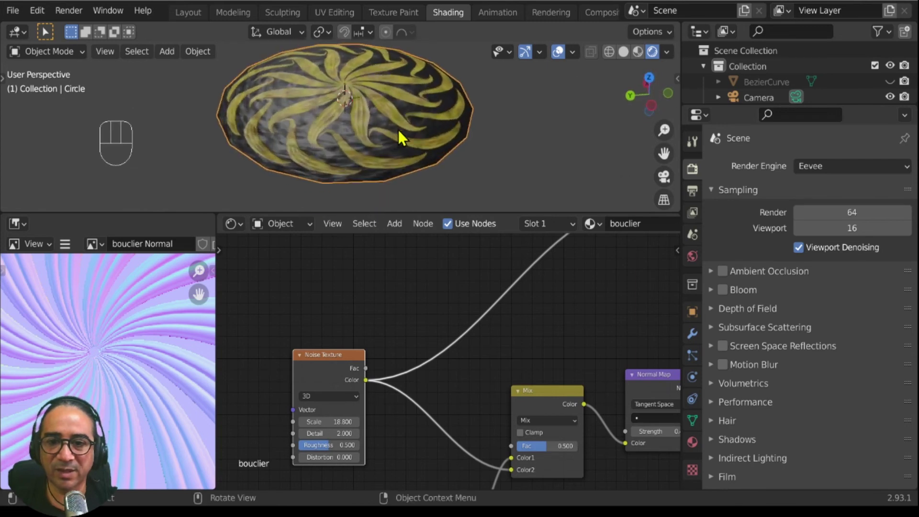
{"action": "scroll", "coordinate": [406, 144], "scroll_direction": "up", "scroll_amount": 4}
{"action": "scroll", "coordinate": [409, 120], "scroll_direction": "up", "scroll_amount": 2}
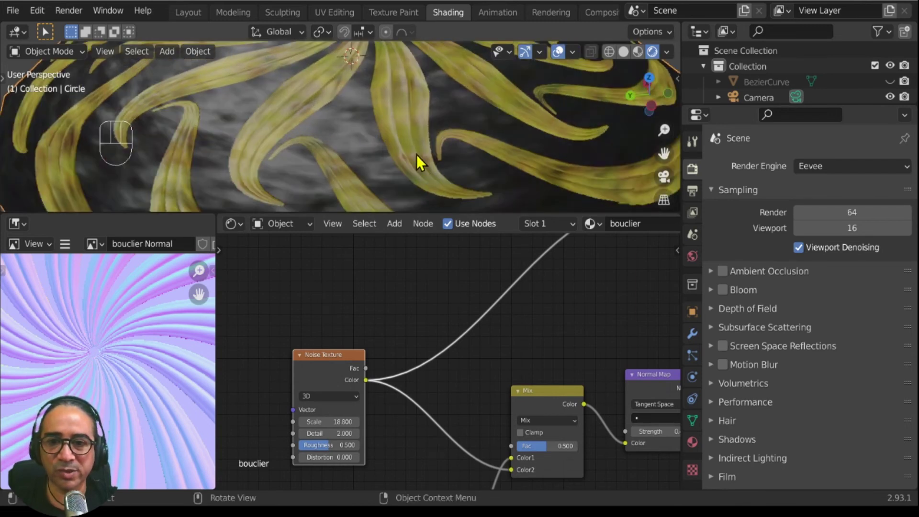
{"action": "scroll", "coordinate": [405, 125], "scroll_direction": "down", "scroll_amount": 5}
{"action": "middle_click_drag", "start_coordinate": [405, 124], "coordinate": [381, 137]}
{"action": "left_click", "coordinate": [356, 192]}
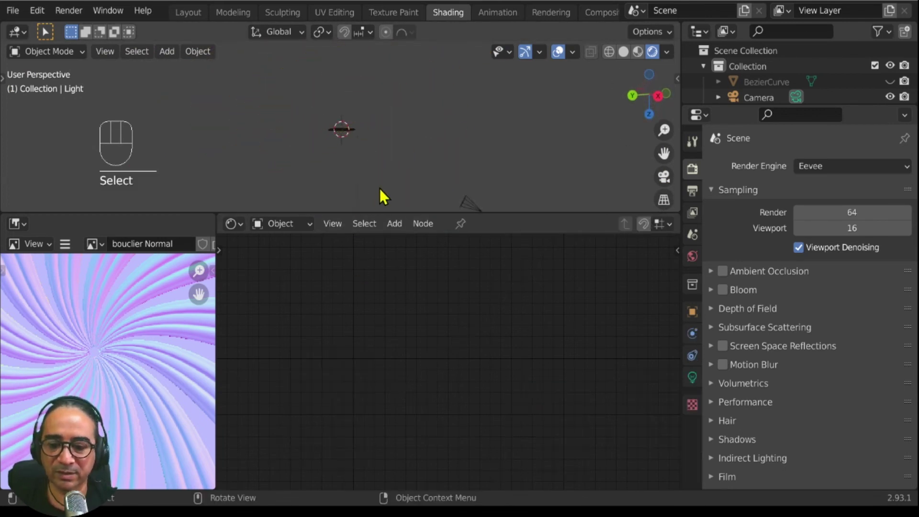
{"action": "key", "text": "g"}
{"action": "left_click", "coordinate": [362, 102]}
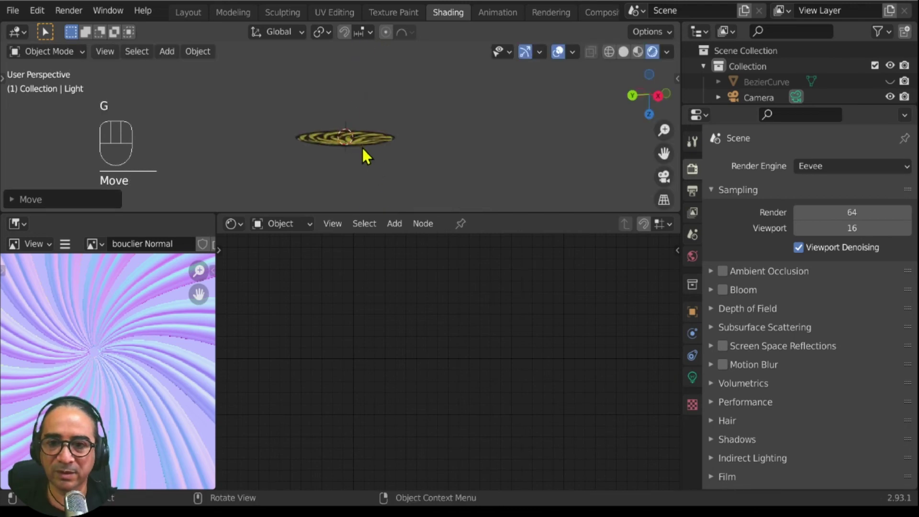
{"action": "scroll", "coordinate": [371, 165], "scroll_direction": "up", "scroll_amount": 9}
{"action": "middle_click_drag", "start_coordinate": [375, 177], "coordinate": [369, 67]}
{"action": "middle_click_drag", "start_coordinate": [436, 172], "coordinate": [410, 19], "text": "shift"}
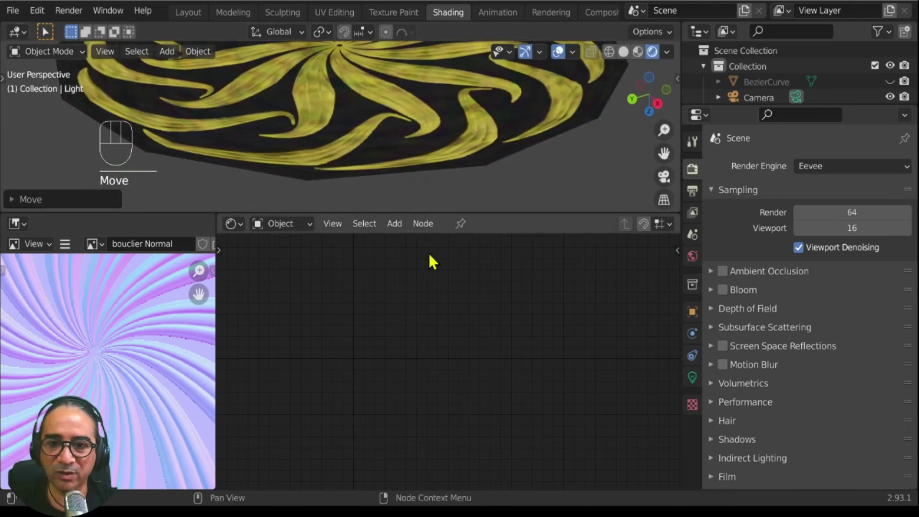
Reposition the light so it sits above the disc, off to one side.
{"action": "middle_click_drag", "start_coordinate": [429, 201], "coordinate": [449, 155], "text": "alt"}
{"action": "scroll", "coordinate": [444, 145], "scroll_direction": "down", "scroll_amount": 5}
{"action": "scroll", "coordinate": [445, 149], "scroll_direction": "down", "scroll_amount": 4}
{"action": "key", "text": "g"}
{"action": "left_click", "coordinate": [395, 45]}
{"action": "key", "text": "g"}
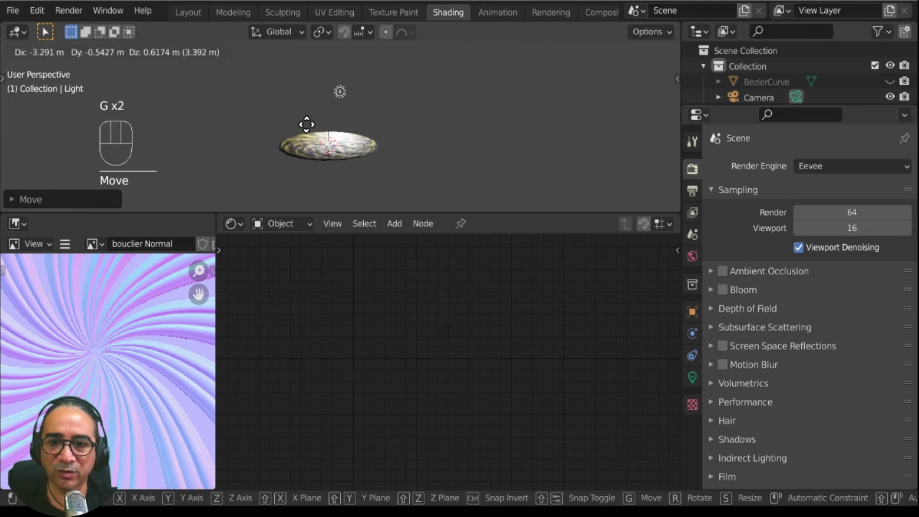
{"action": "left_click", "coordinate": [308, 125]}
{"action": "middle_click_drag", "start_coordinate": [308, 125], "coordinate": [406, 180]}
{"action": "key", "text": "g"}
{"action": "left_click", "coordinate": [507, 158]}
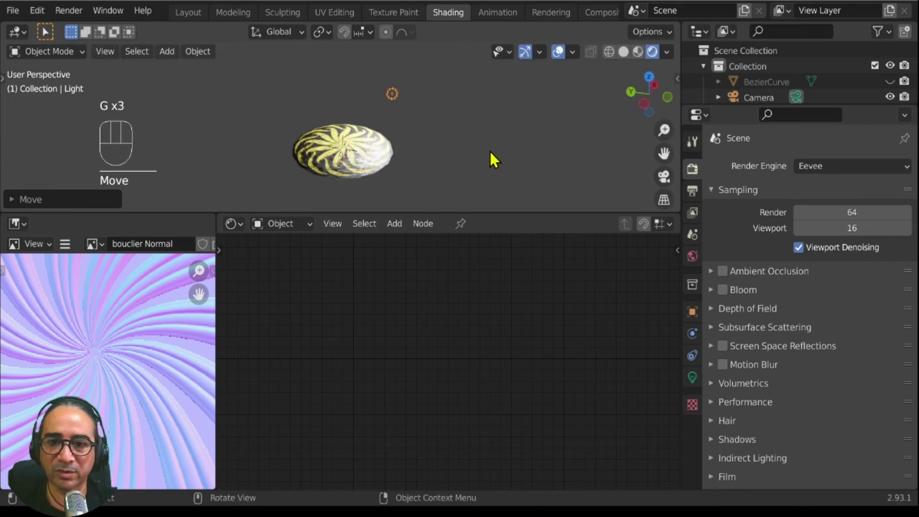
Fine-tune the light's position near the disc's rim so it rakes across the ornament's relief.
{"action": "scroll", "coordinate": [490, 151], "scroll_direction": "up", "scroll_amount": 4}
{"action": "middle_click_drag", "start_coordinate": [486, 152], "coordinate": [455, 97]}
{"action": "key", "text": "g"}
{"action": "left_click", "coordinate": [429, 120]}
{"action": "key", "text": "g"}
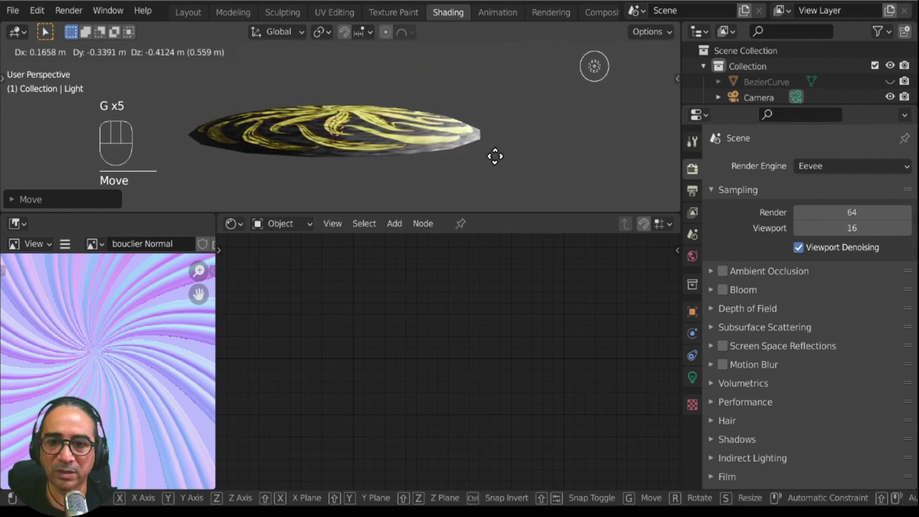
{"action": "left_click", "coordinate": [374, 123]}
{"action": "middle_click_drag", "start_coordinate": [375, 123], "coordinate": [393, 184]}
{"action": "scroll", "coordinate": [335, 141], "scroll_direction": "up", "scroll_amount": 4}
{"action": "middle_click_drag", "start_coordinate": [330, 140], "coordinate": [396, 126]}
{"action": "scroll", "coordinate": [367, 151], "scroll_direction": "down", "scroll_amount": 3}
{"action": "key", "text": "g"}
{"action": "left_click", "coordinate": [374, 153]}
{"action": "scroll", "coordinate": [381, 165], "scroll_direction": "down", "scroll_amount": 3}
{"action": "key", "text": "g"}
{"action": "left_click", "coordinate": [460, 130]}
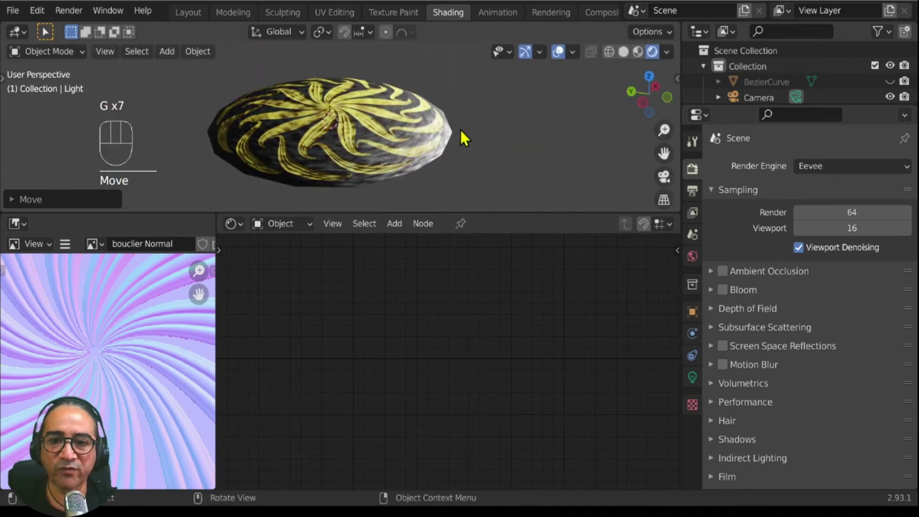
Select the disc and set its Normal Map node's Strength to 0.760.
{"action": "scroll", "coordinate": [52, 378], "scroll_direction": "up", "scroll_amount": 4}
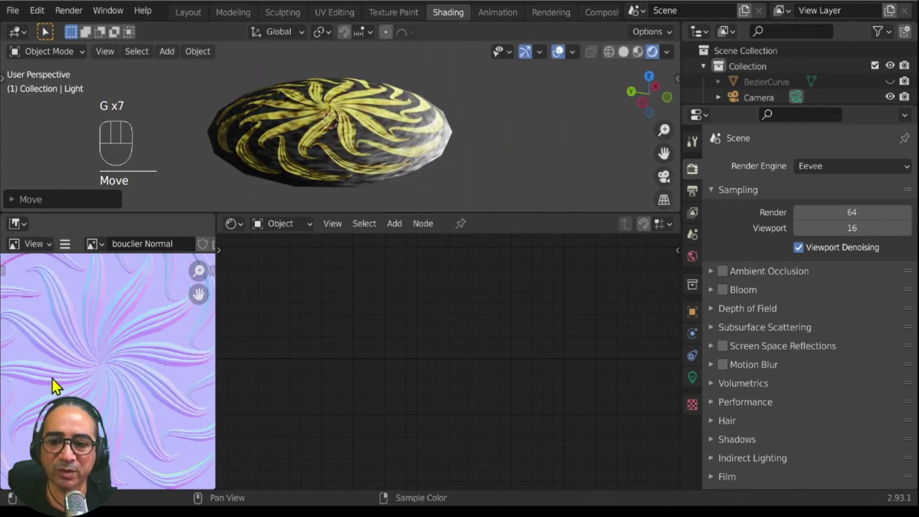
{"action": "left_click", "coordinate": [343, 167]}
{"action": "middle_click_drag", "start_coordinate": [525, 433], "coordinate": [352, 327]}
{"action": "scroll", "coordinate": [553, 344], "scroll_direction": "up", "scroll_amount": 3}
{"action": "middle_click_drag", "start_coordinate": [553, 343], "coordinate": [461, 408]}
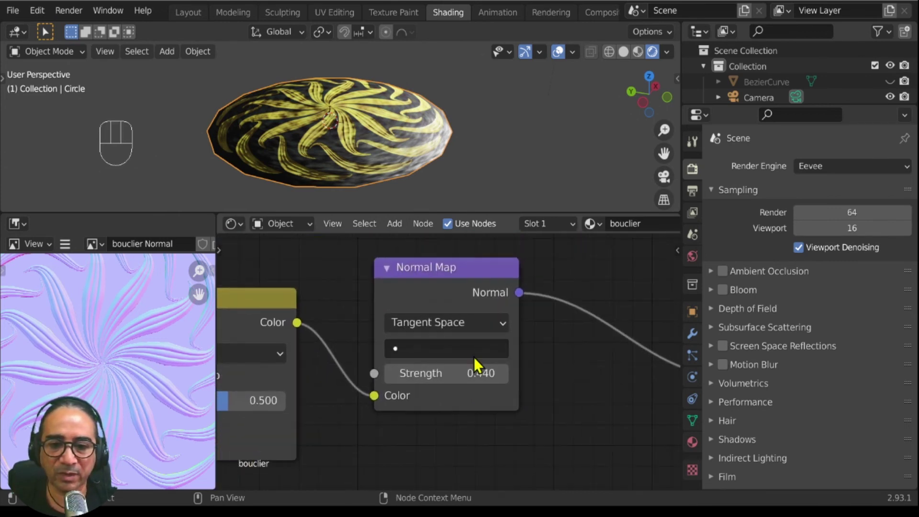
{"action": "mouse_move", "coordinate": [457, 374]}
{"action": "left_mouse_down", "text": "shift"}
{"action": "mouse_move", "coordinate": [556, 373]}
{"action": "mouse_move", "coordinate": [459, 374]}
{"action": "mouse_move", "coordinate": [474, 374]}
{"action": "left_mouse_up", "text": "shift"}
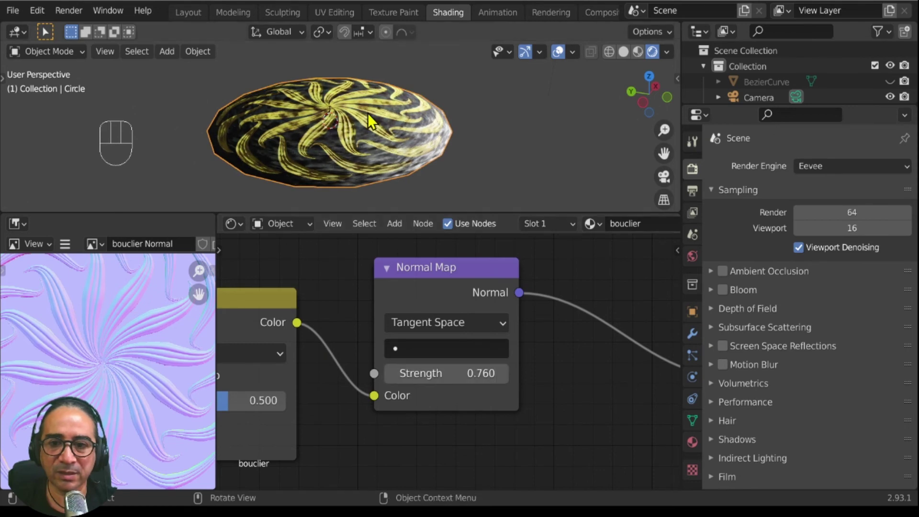
{"action": "middle_click_drag", "start_coordinate": [367, 113], "coordinate": [426, 149]}
{"action": "scroll", "coordinate": [430, 128], "scroll_direction": "down", "scroll_amount": 2}
{"action": "middle_click_drag", "start_coordinate": [304, 337], "coordinate": [538, 347]}
{"action": "scroll", "coordinate": [428, 321], "scroll_direction": "down", "scroll_amount": 8}
{"action": "middle_click_drag", "start_coordinate": [359, 319], "coordinate": [634, 371]}
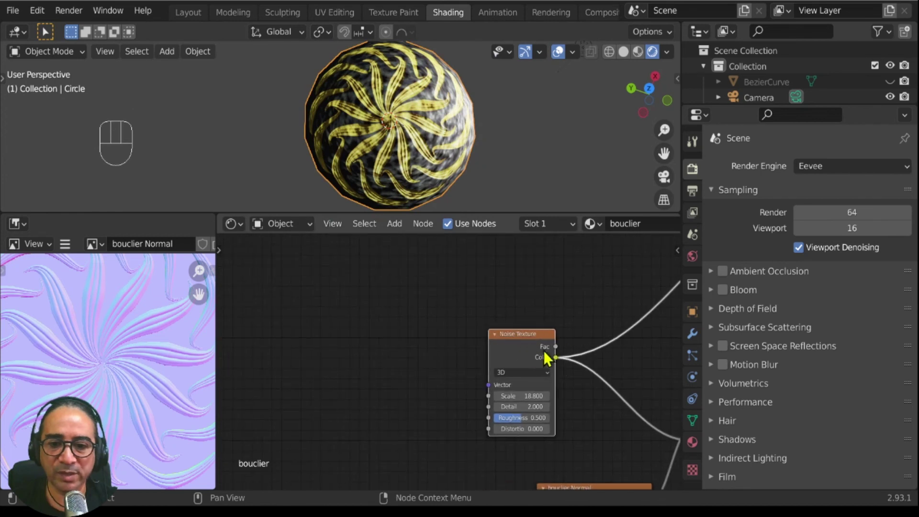
Add a UV Map node beside the Noise Texture node and assign it the UVMap layer.
{"action": "left_click_drag", "start_coordinate": [521, 339], "coordinate": [516, 315]}
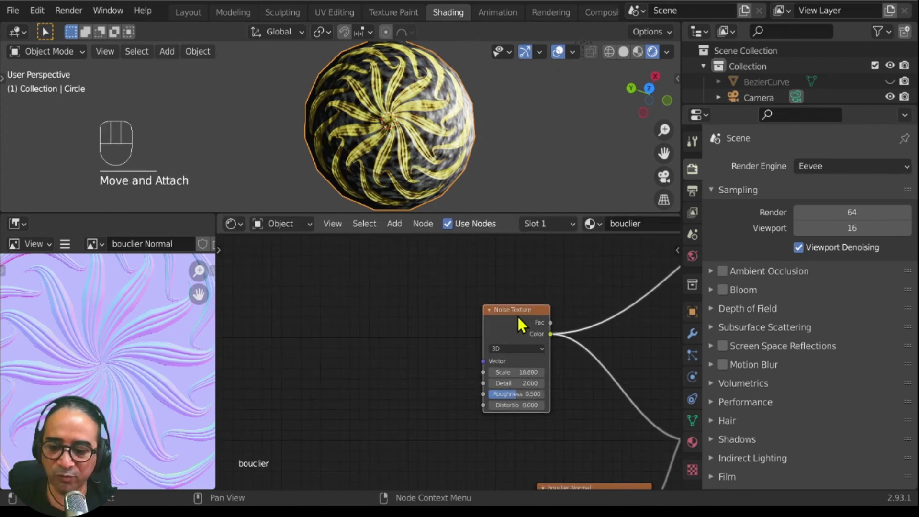
{"action": "key", "text": "shift+a"}
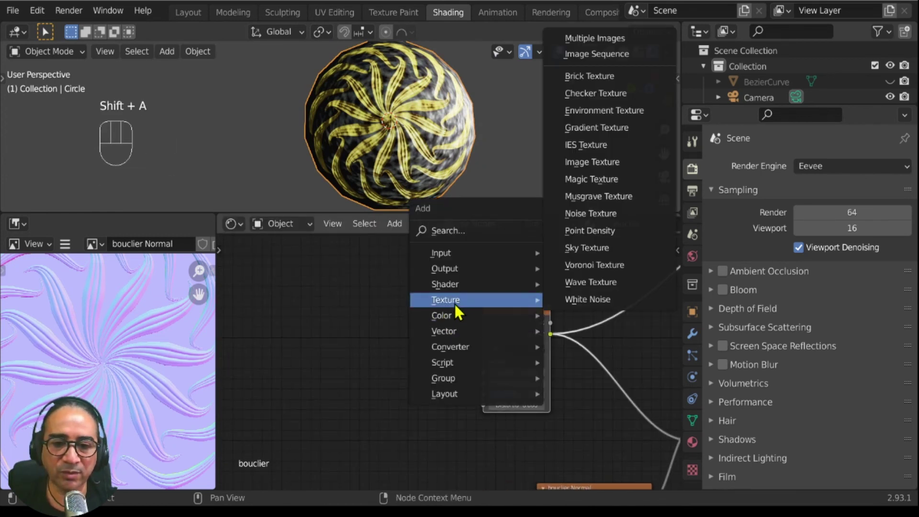
{"action": "mouse_move", "coordinate": [447, 255]}
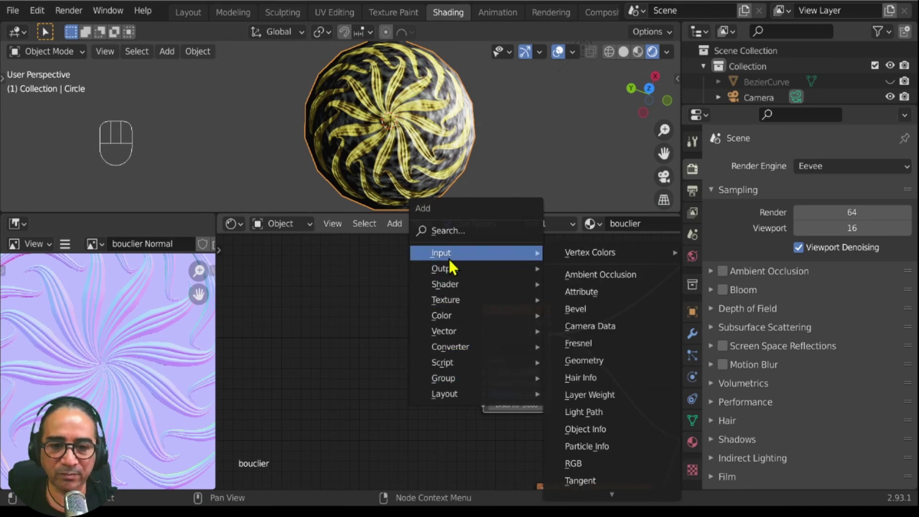
{"action": "scroll", "coordinate": [581, 476], "scroll_direction": "down", "scroll_amount": 5}
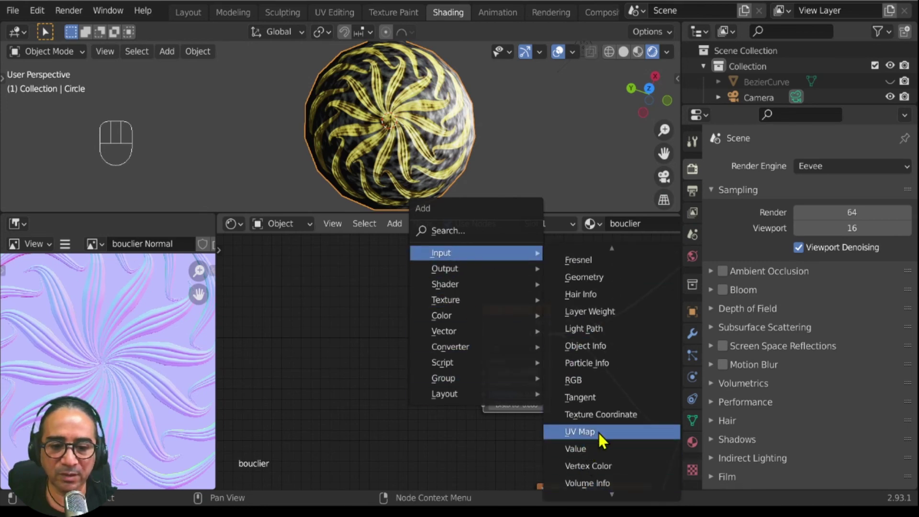
{"action": "left_click", "coordinate": [587, 432]}
{"action": "left_click", "coordinate": [438, 322]}
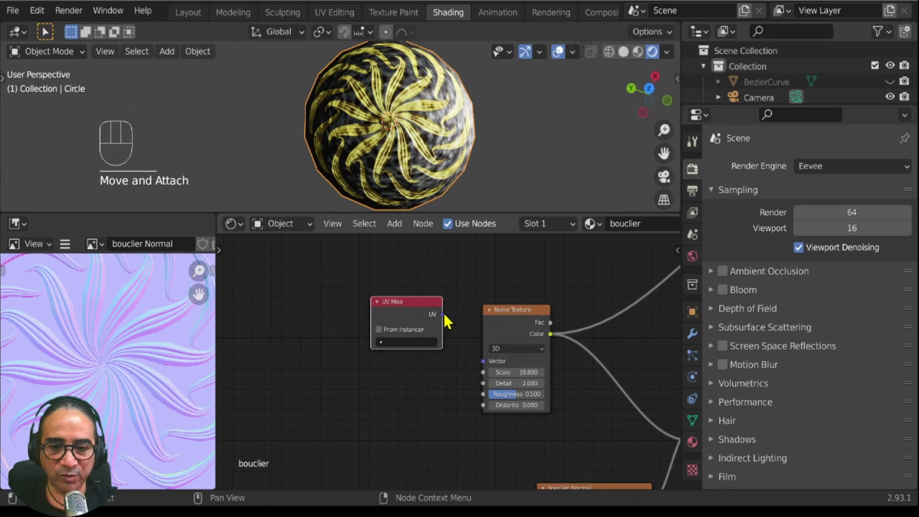
{"action": "left_click", "coordinate": [407, 342]}
{"action": "left_click", "coordinate": [411, 361]}
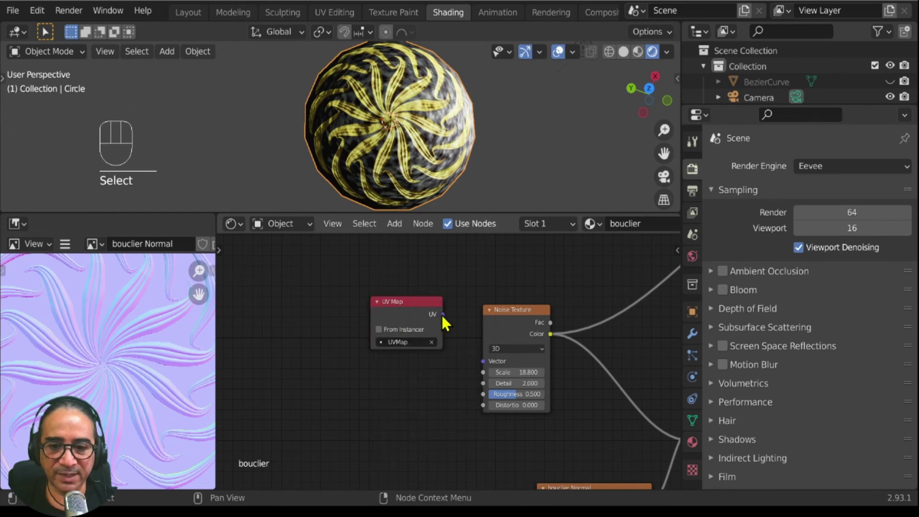
Link the UV Map node's UV output to the Noise Texture's Vector input and enlarge the 3D viewport slightly.
{"action": "left_click_drag", "start_coordinate": [442, 314], "coordinate": [485, 376]}
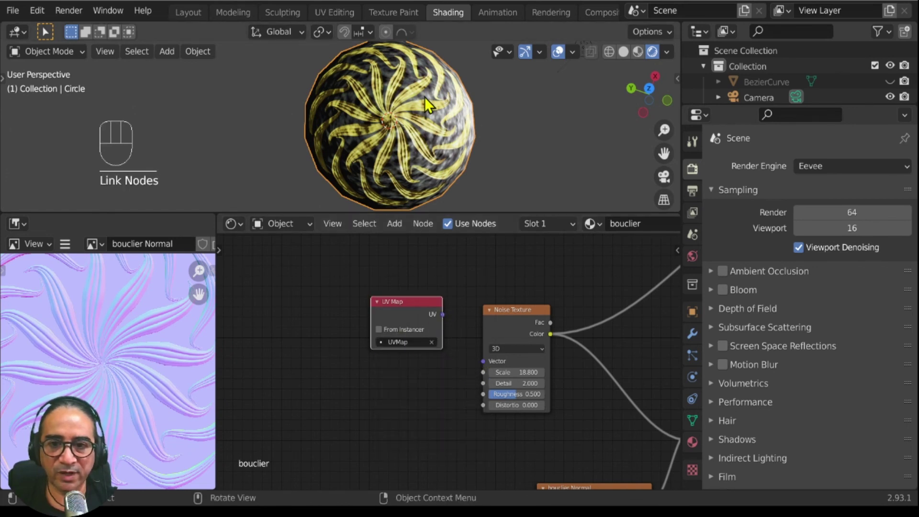
{"action": "scroll", "coordinate": [433, 122], "scroll_direction": "up", "scroll_amount": 3}
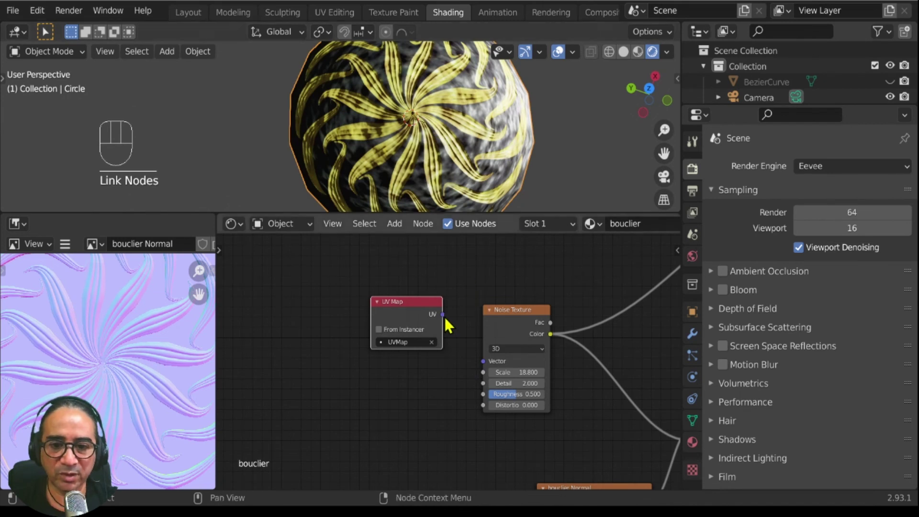
{"action": "left_click_drag", "start_coordinate": [445, 318], "coordinate": [483, 367]}
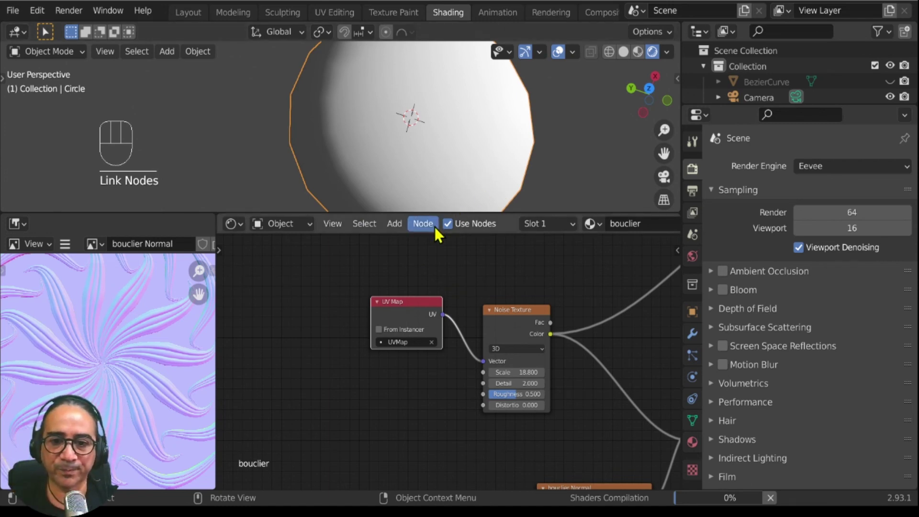
{"action": "left_click_drag", "start_coordinate": [426, 211], "coordinate": [425, 233]}
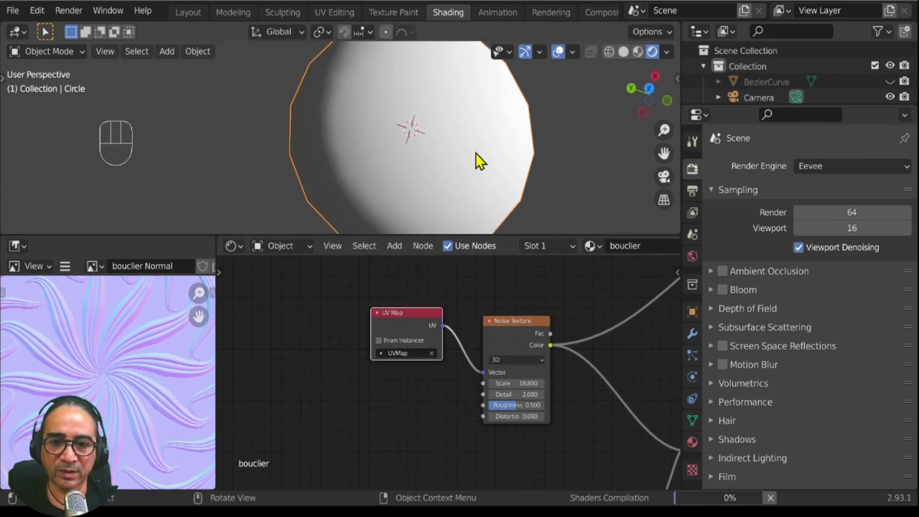
{"action": "scroll", "coordinate": [476, 154], "scroll_direction": "down", "scroll_amount": 3}
{"action": "middle_click_drag", "start_coordinate": [507, 144], "coordinate": [452, 154], "text": "shift"}
{"action": "middle_click_drag", "start_coordinate": [503, 321], "coordinate": [286, 314]}
{"action": "scroll", "coordinate": [448, 351], "scroll_direction": "down", "scroll_amount": 10}
{"action": "middle_click_drag", "start_coordinate": [506, 339], "coordinate": [408, 364]}
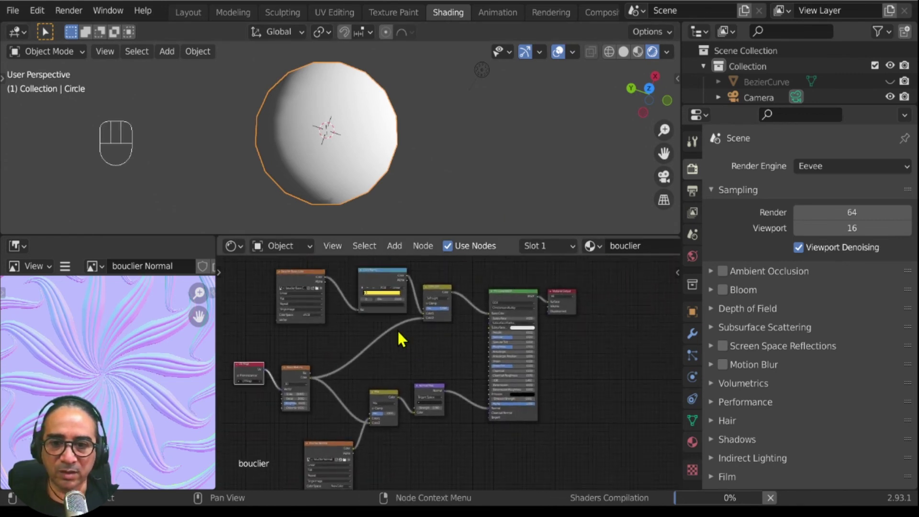
{"action": "scroll", "coordinate": [348, 165], "scroll_direction": "up", "scroll_amount": 4}
{"action": "middle_click_drag", "start_coordinate": [367, 154], "coordinate": [361, 147]}
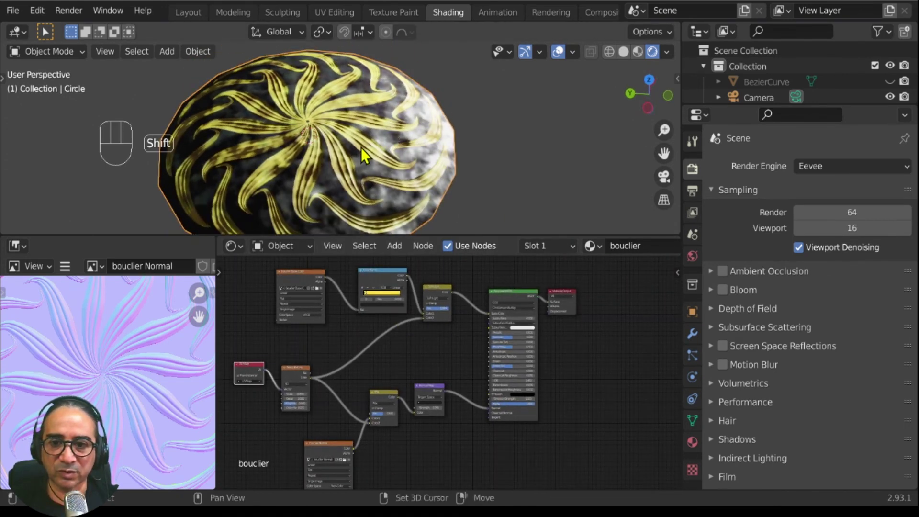
Set the Noise Texture's Scale to 62.900, Detail to 0.900, Roughness to 0.830 and Distortion to 0.400.
{"action": "middle_click_drag", "start_coordinate": [353, 328], "coordinate": [410, 373]}
{"action": "scroll", "coordinate": [406, 384], "scroll_direction": "up", "scroll_amount": 3}
{"action": "scroll", "coordinate": [371, 402], "scroll_direction": "up", "scroll_amount": 3}
{"action": "middle_click_drag", "start_coordinate": [370, 403], "coordinate": [436, 351]}
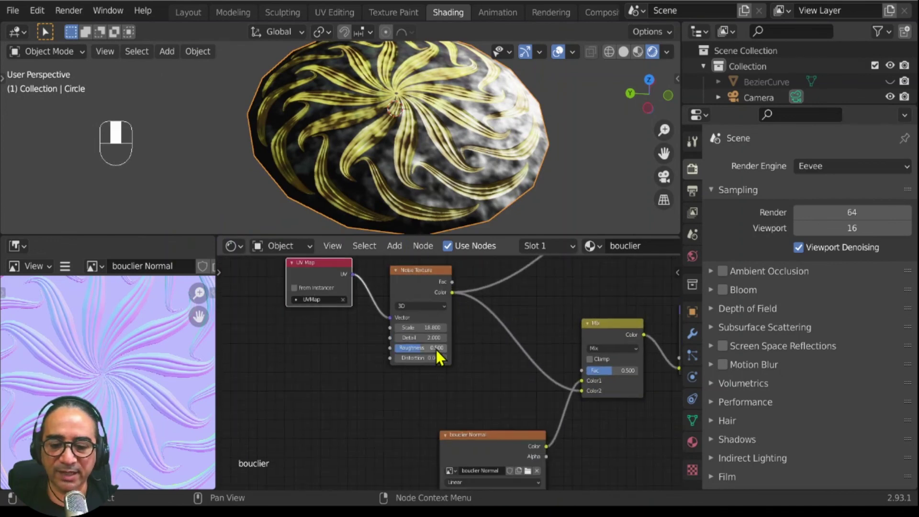
{"action": "left_click_drag", "start_coordinate": [419, 329], "coordinate": [422, 329]}
{"action": "middle_click_drag", "start_coordinate": [412, 101], "coordinate": [400, 139]}
{"action": "scroll", "coordinate": [401, 140], "scroll_direction": "up", "scroll_amount": 2}
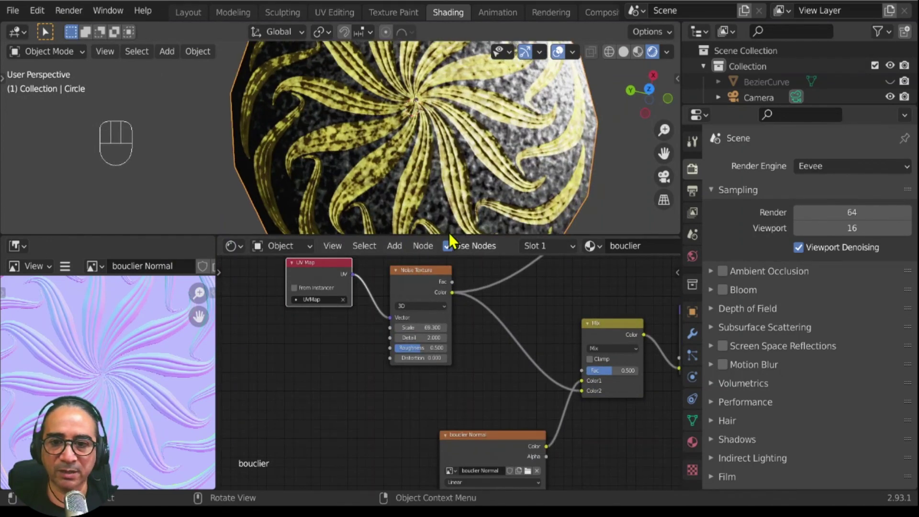
{"action": "scroll", "coordinate": [459, 298], "scroll_direction": "up", "scroll_amount": 3}
{"action": "left_click_drag", "start_coordinate": [417, 316], "coordinate": [434, 354]}
Set the factor of the Mix node feeding the Normal Map to 0.231.
{"action": "middle_click_drag", "start_coordinate": [535, 396], "coordinate": [349, 396]}
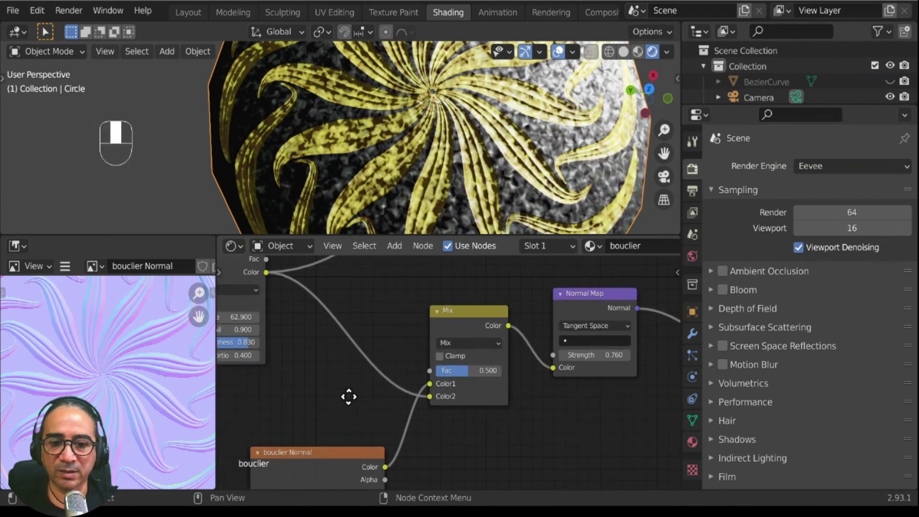
{"action": "left_click_drag", "start_coordinate": [467, 370], "coordinate": [447, 370]}
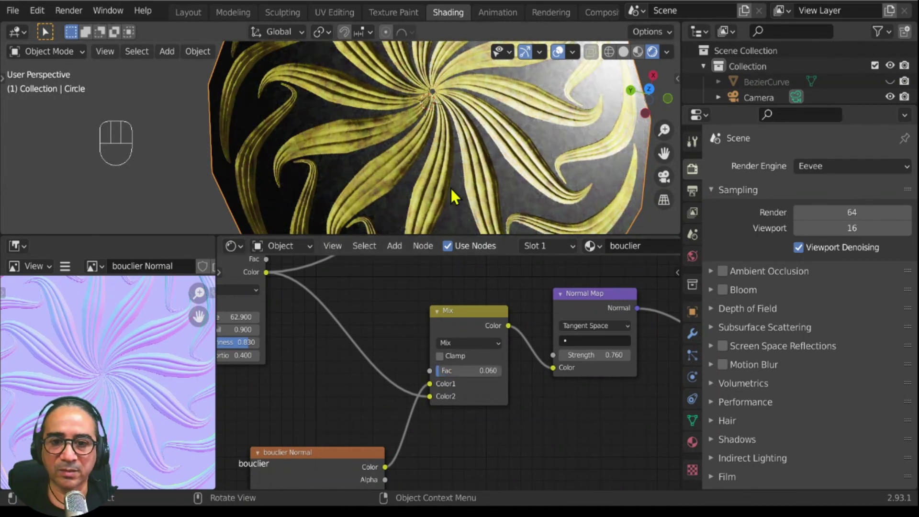
{"action": "middle_click_drag", "start_coordinate": [452, 197], "coordinate": [448, 225]}
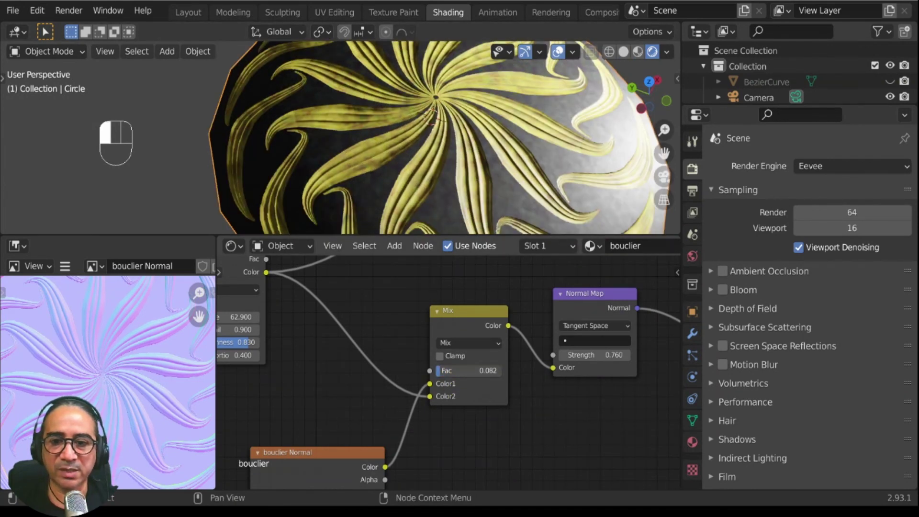
{"action": "left_click_drag", "start_coordinate": [447, 370], "coordinate": [455, 370]}
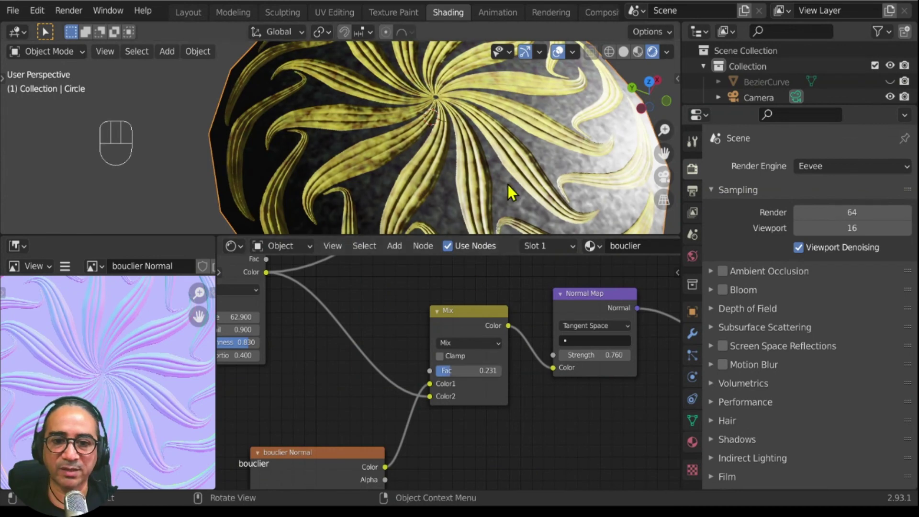
Set the Soft Light node's factor to 0.846.
{"action": "scroll", "coordinate": [537, 162], "scroll_direction": "down", "scroll_amount": 8}
{"action": "middle_click_drag", "start_coordinate": [441, 88], "coordinate": [371, 157], "text": "shift"}
{"action": "middle_click_drag", "start_coordinate": [458, 324], "coordinate": [404, 330]}
{"action": "scroll", "coordinate": [393, 388], "scroll_direction": "up", "scroll_amount": 4}
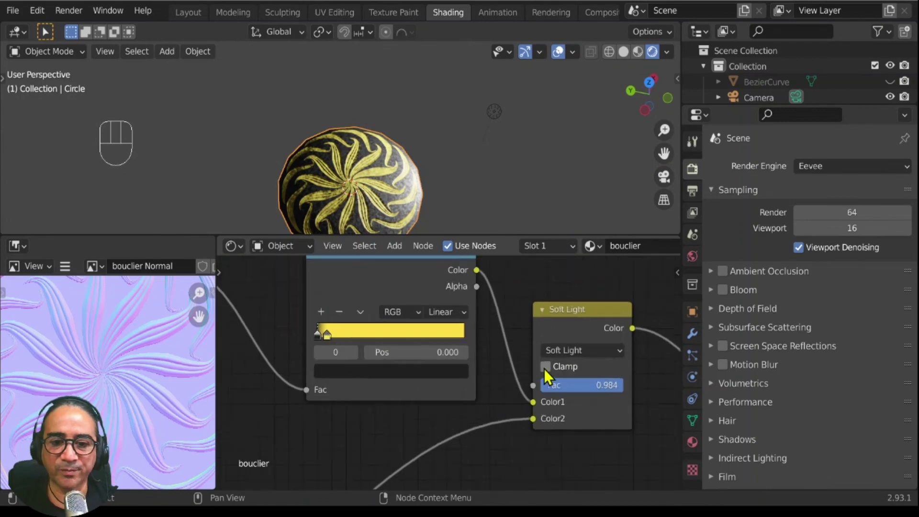
{"action": "scroll", "coordinate": [403, 199], "scroll_direction": "up", "scroll_amount": 5}
{"action": "middle_click_drag", "start_coordinate": [447, 93], "coordinate": [455, 67], "text": "shift"}
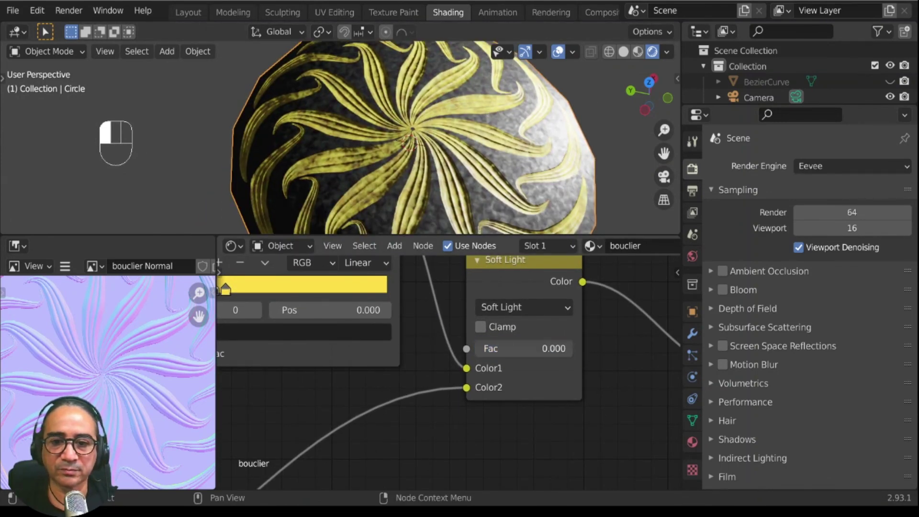
{"action": "scroll", "coordinate": [546, 336], "scroll_direction": "down", "scroll_amount": 2}
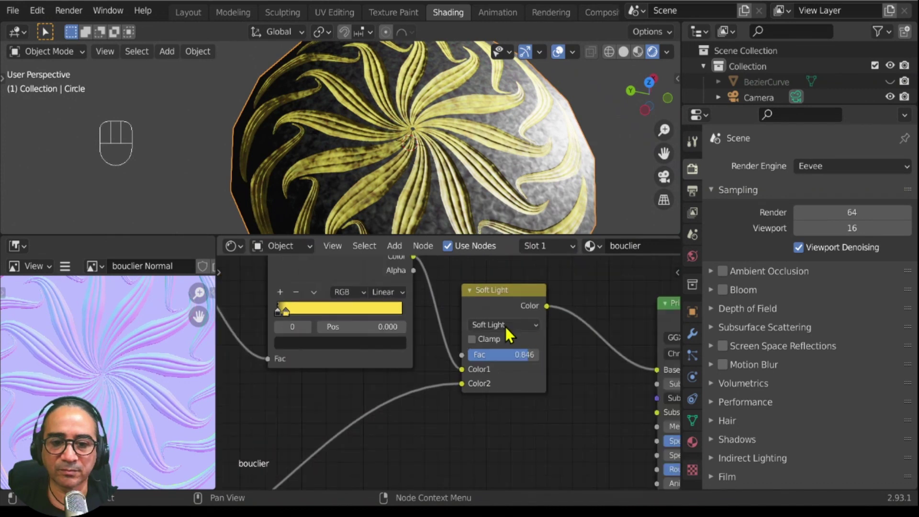
Change the colour mixing node's blend mode to Multiply.
{"action": "left_click", "coordinate": [504, 324]}
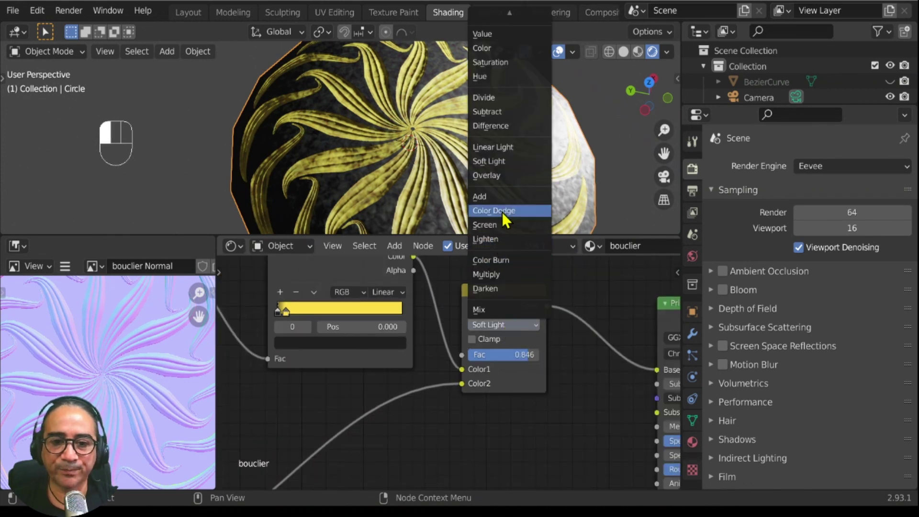
{"action": "left_click", "coordinate": [504, 273]}
{"action": "scroll", "coordinate": [460, 191], "scroll_direction": "down", "scroll_amount": 5}
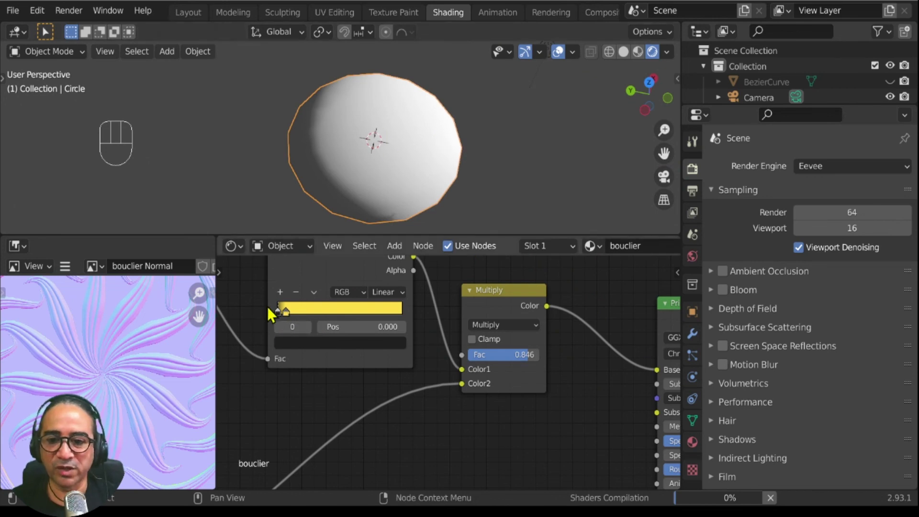
Set the Principled BSDF's Metallic value to 0.812.
{"action": "scroll", "coordinate": [570, 361], "scroll_direction": "down", "scroll_amount": 6}
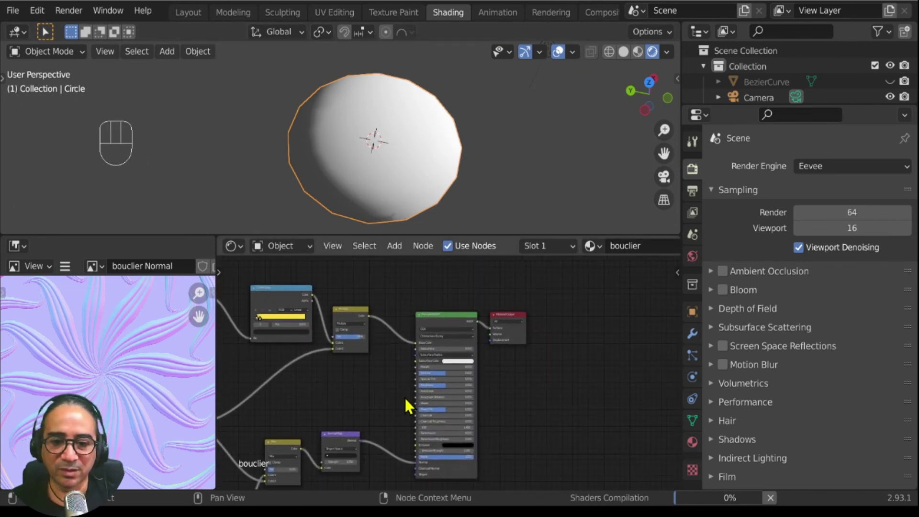
{"action": "scroll", "coordinate": [405, 398], "scroll_direction": "up", "scroll_amount": 5}
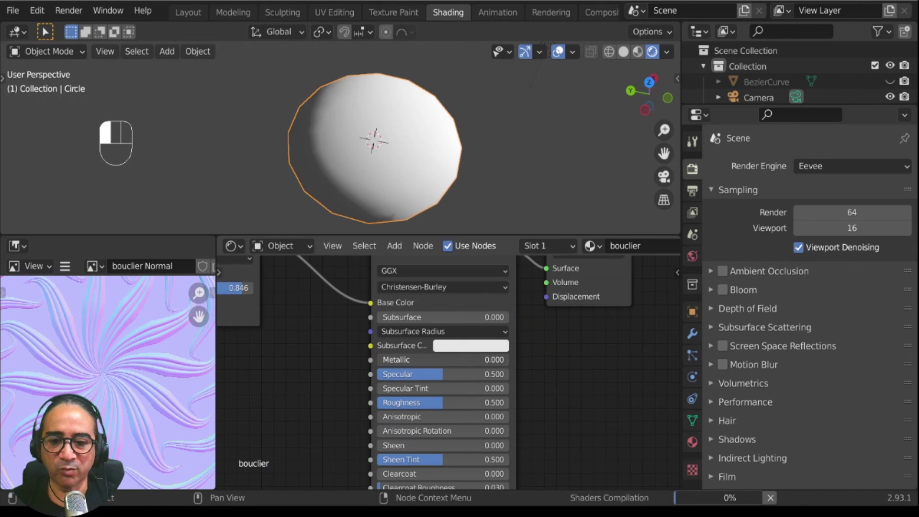
{"action": "left_click_drag", "start_coordinate": [396, 363], "coordinate": [483, 361]}
{"action": "scroll", "coordinate": [360, 171], "scroll_direction": "up", "scroll_amount": 3}
{"action": "middle_click_drag", "start_coordinate": [440, 159], "coordinate": [578, 157]}
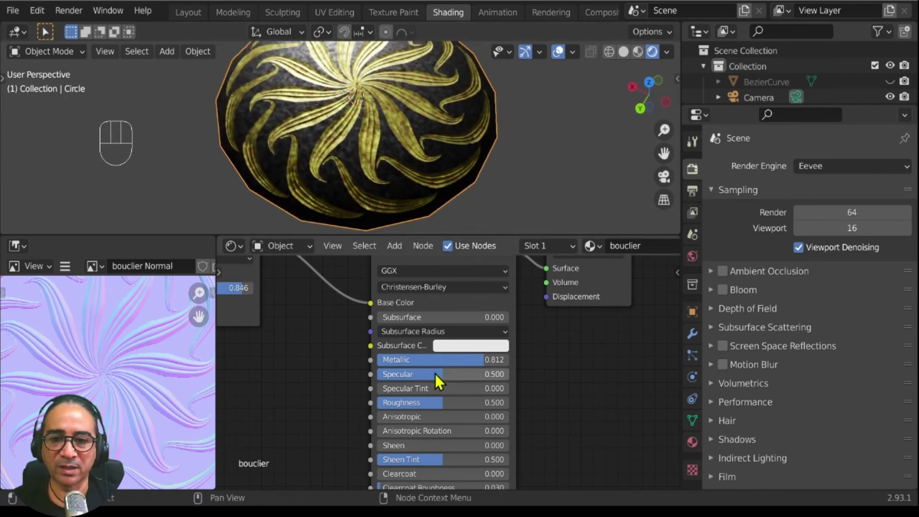
Adjust the Principled BSDF's Specular and Roughness values to give the disc a glossier, more metallic surface.
{"action": "left_click_drag", "start_coordinate": [435, 375], "coordinate": [411, 402]}
{"action": "scroll", "coordinate": [472, 127], "scroll_direction": "down", "scroll_amount": 3}
{"action": "middle_click_drag", "start_coordinate": [472, 127], "coordinate": [364, 165]}
{"action": "scroll", "coordinate": [370, 160], "scroll_direction": "up", "scroll_amount": 3}
Maximize the 3D viewport, select the light and move it closer over the disc.
{"action": "key", "text": "ctrl+space"}
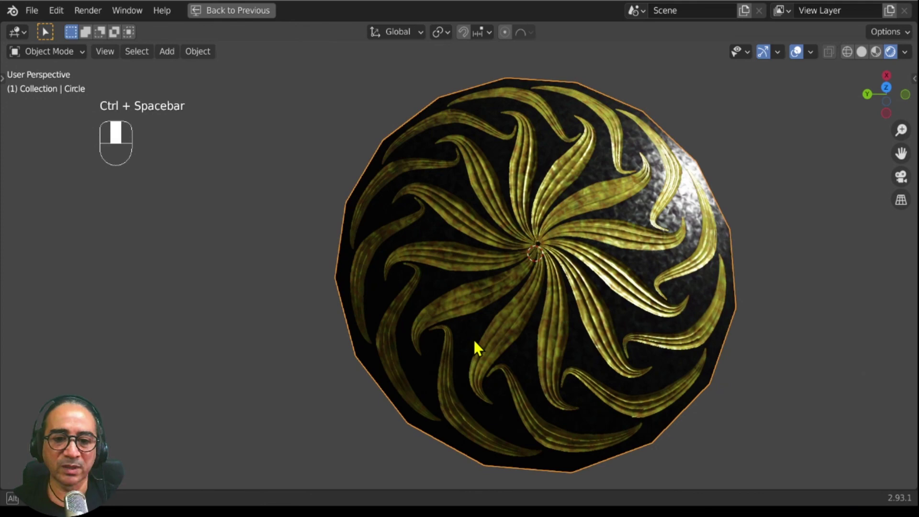
{"action": "middle_click_drag", "start_coordinate": [474, 341], "coordinate": [504, 188]}
{"action": "scroll", "coordinate": [501, 268], "scroll_direction": "down", "scroll_amount": 4}
{"action": "scroll", "coordinate": [532, 310], "scroll_direction": "down", "scroll_amount": 2}
{"action": "left_click", "coordinate": [505, 81]}
{"action": "middle_click_drag", "start_coordinate": [560, 351], "coordinate": [489, 359]}
{"action": "scroll", "coordinate": [490, 357], "scroll_direction": "up", "scroll_amount": 3}
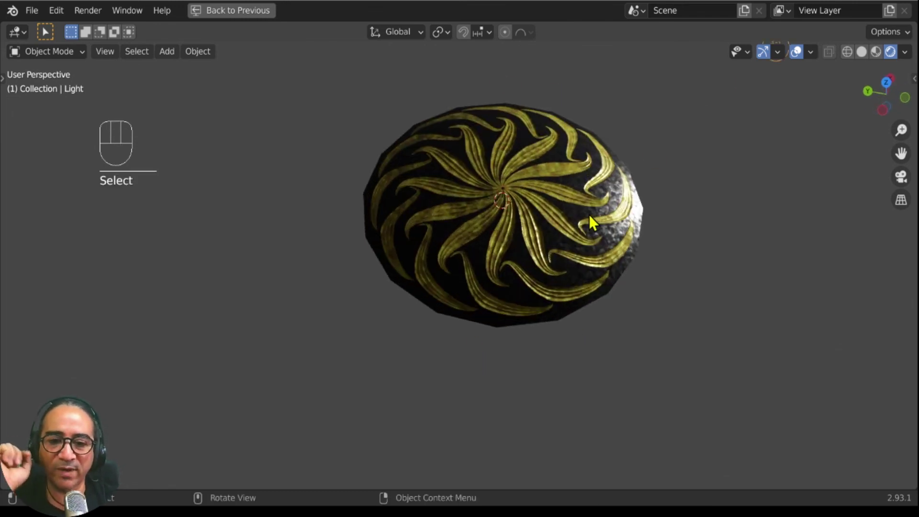
{"action": "middle_click_drag", "start_coordinate": [646, 230], "coordinate": [572, 268], "text": "shift"}
{"action": "middle_click_drag", "start_coordinate": [730, 292], "coordinate": [695, 273]}
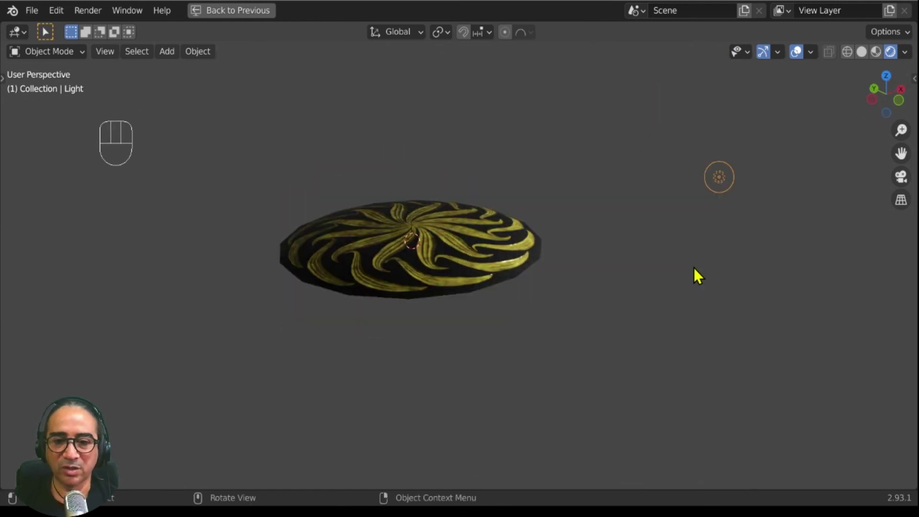
{"action": "key", "text": "g"}
{"action": "left_click", "coordinate": [481, 103]}
Fine-tune the light's position above the disc's edge so its highlight falls across the ornament's relief.
{"action": "middle_click_drag", "start_coordinate": [427, 166], "coordinate": [422, 292]}
{"action": "key", "text": "g"}
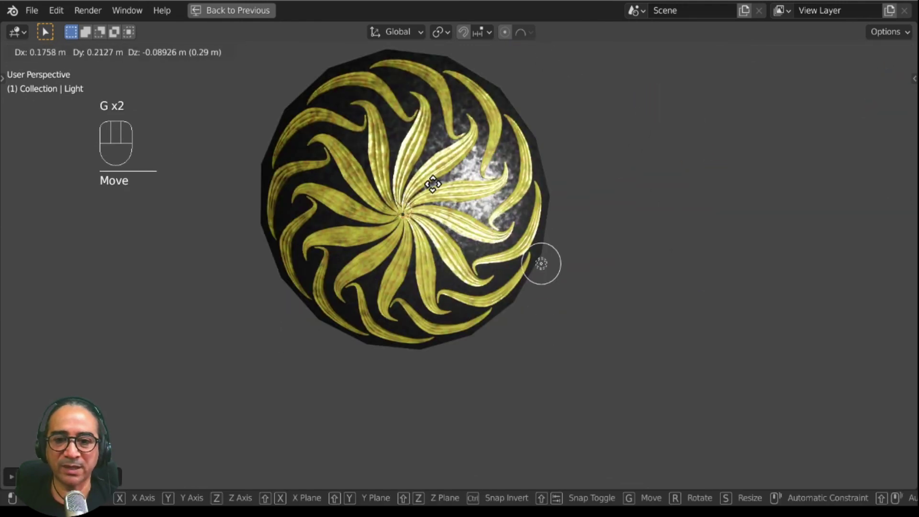
{"action": "left_click", "coordinate": [421, 149]}
{"action": "middle_click_drag", "start_coordinate": [340, 321], "coordinate": [356, 261]}
{"action": "middle_click_drag", "start_coordinate": [444, 349], "coordinate": [407, 421]}
{"action": "key", "text": "g"}
{"action": "left_click", "coordinate": [395, 312]}
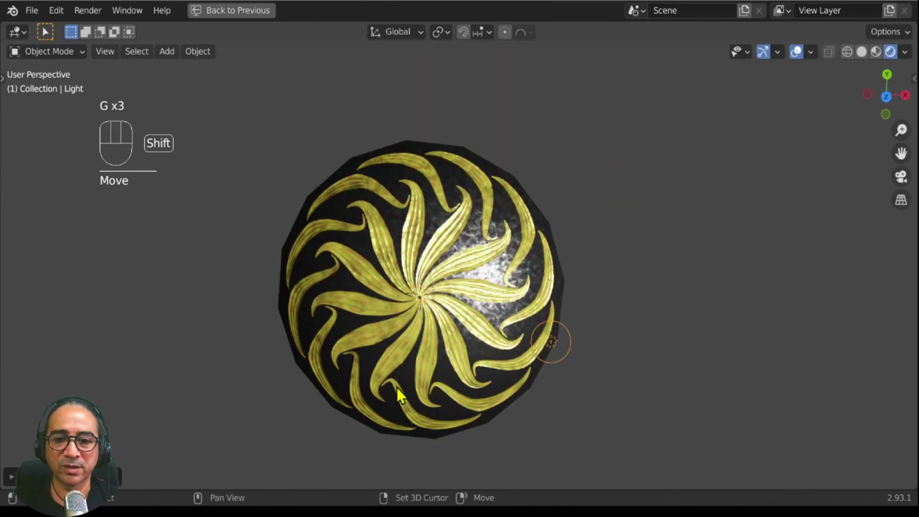
{"action": "scroll", "coordinate": [398, 387], "scroll_direction": "up", "scroll_amount": 1}
{"action": "middle_click_drag", "start_coordinate": [397, 387], "coordinate": [509, 364], "text": "shift"}
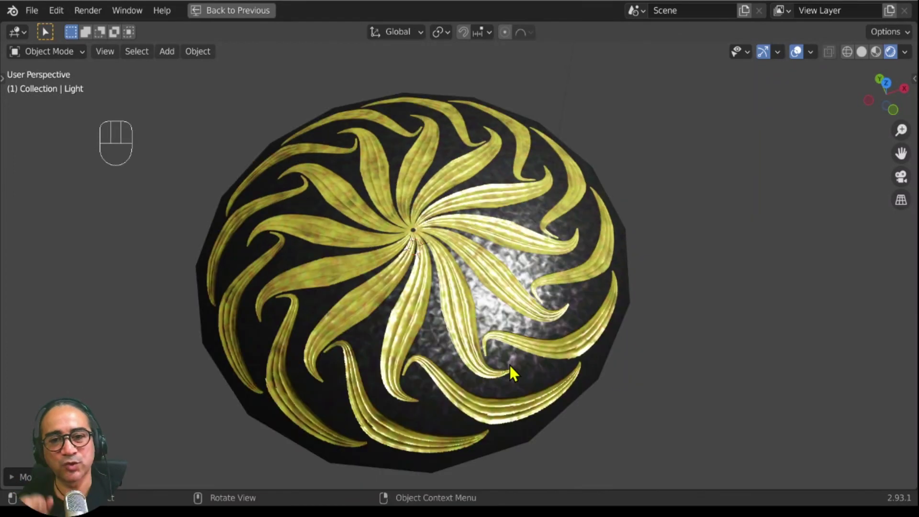